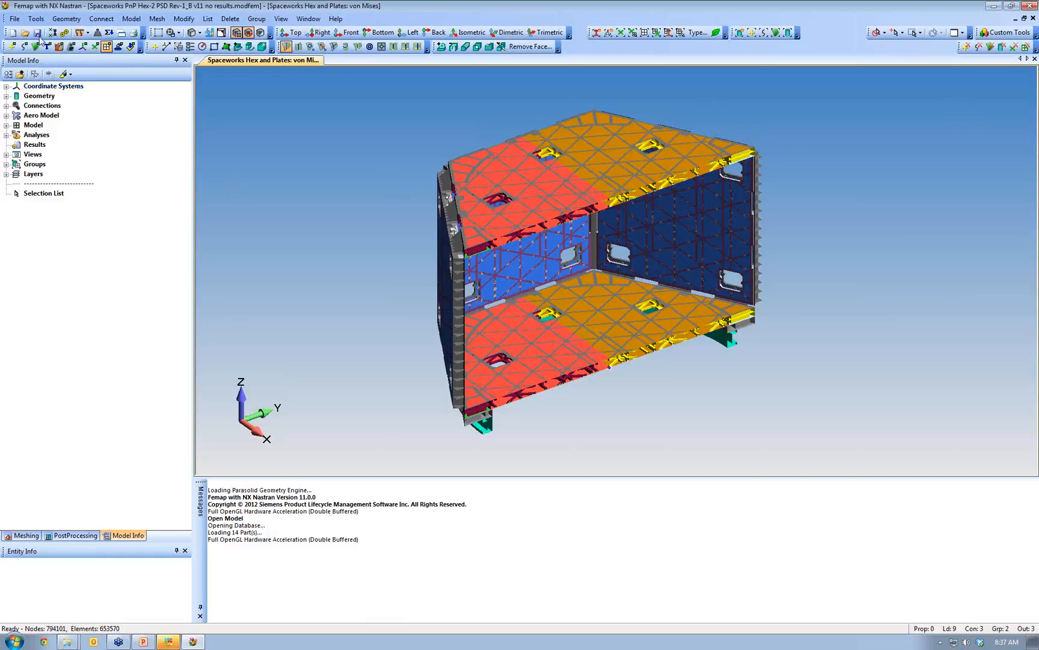
- Open the File menu with the no-results hex-panel model displayed
left_click(17, 20)
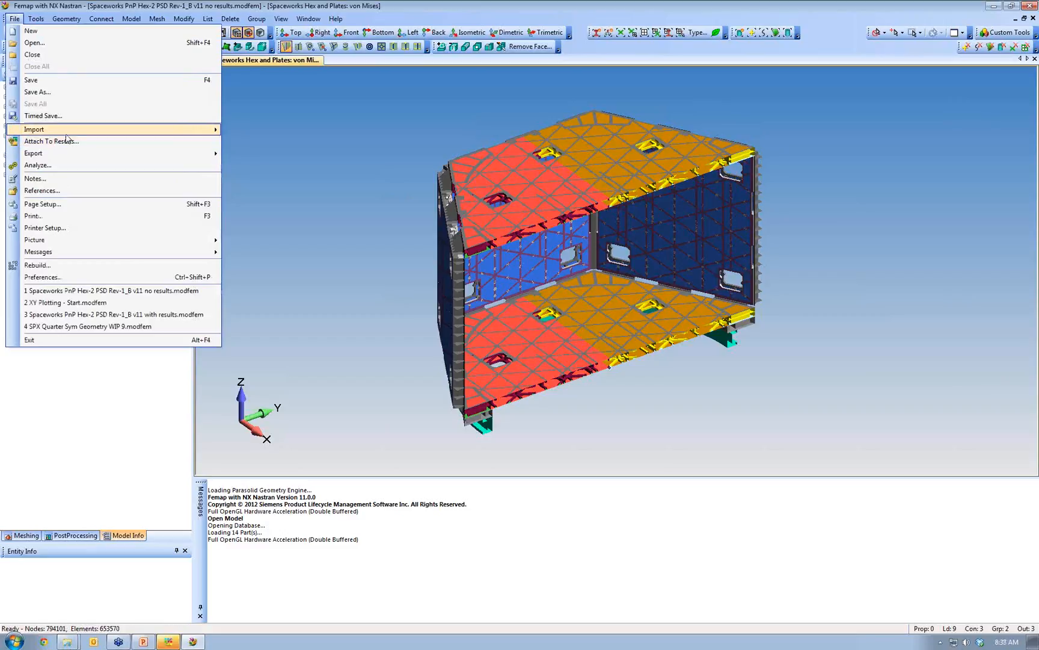
- Attach space001.op2 through space007.op2 to the model as memory-mapped results files
mouse_move(68, 136)
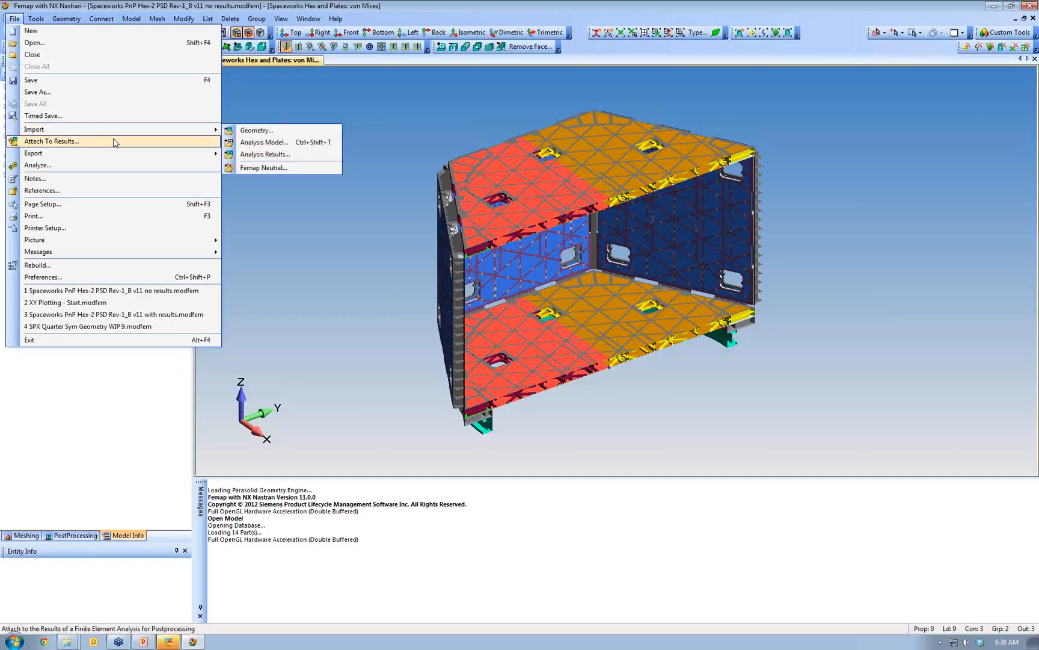
left_click(77, 142)
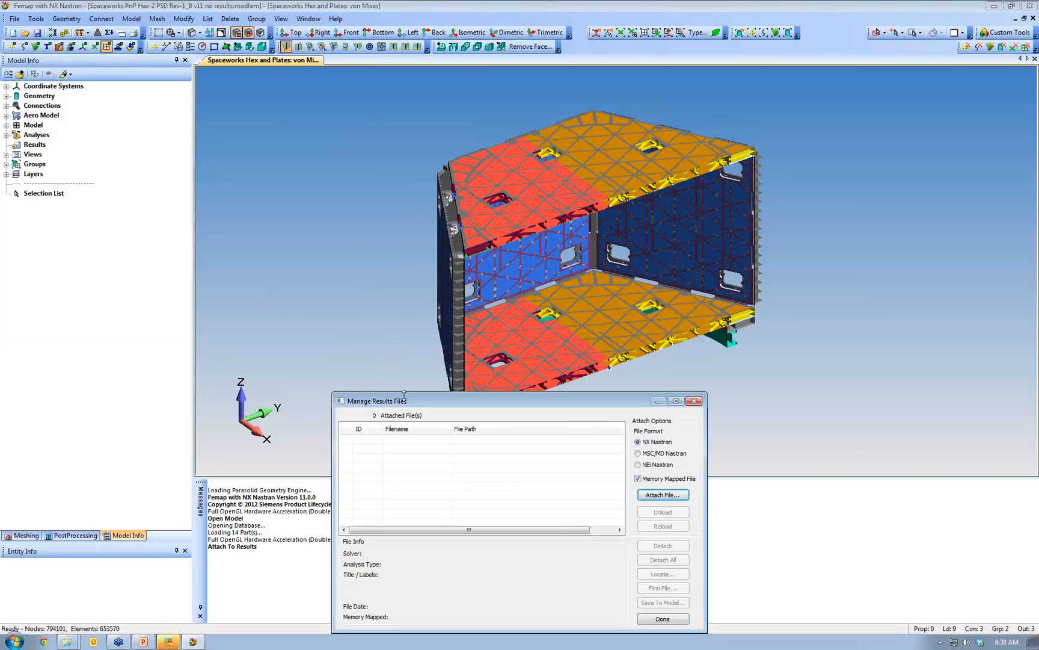
left_click(668, 499)
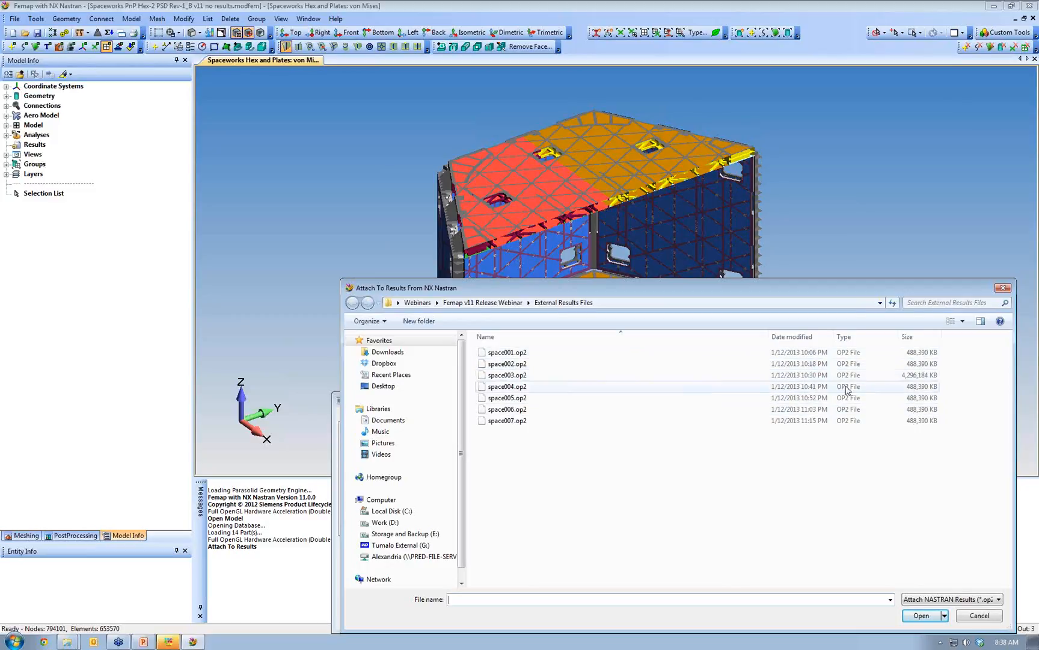
left_click(508, 420)
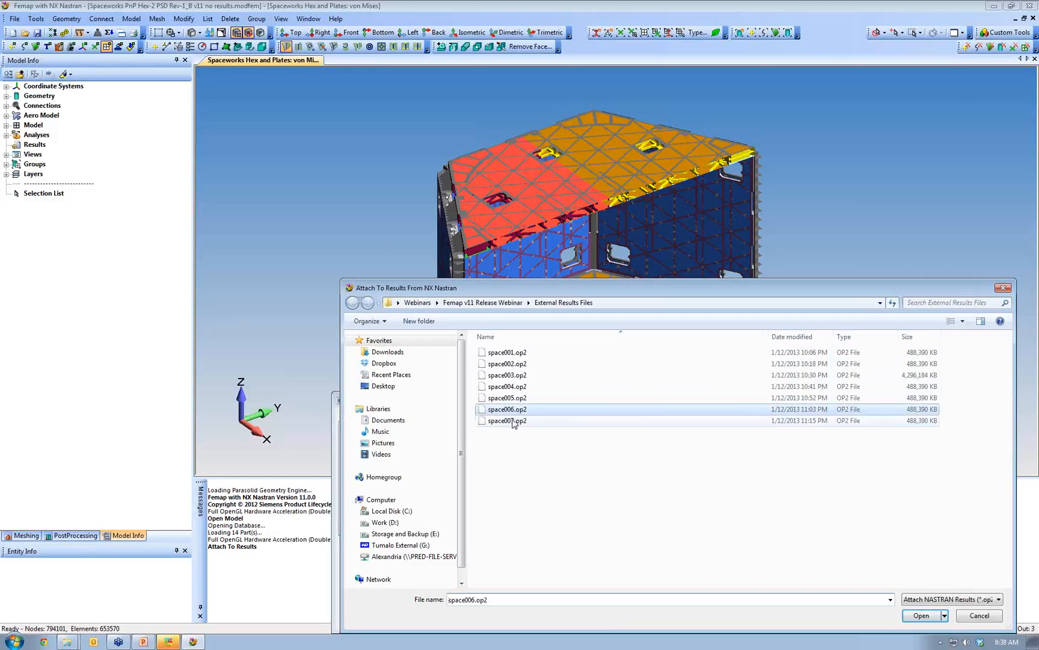
left_click(509, 352, "shift")
left_click(922, 615)
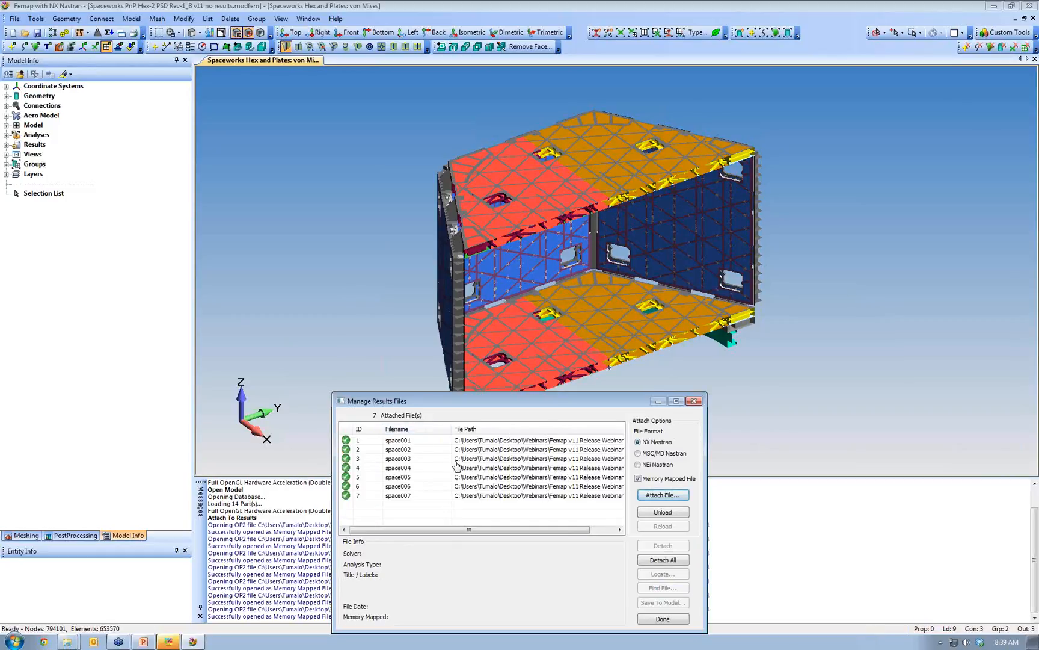
left_click(664, 619)
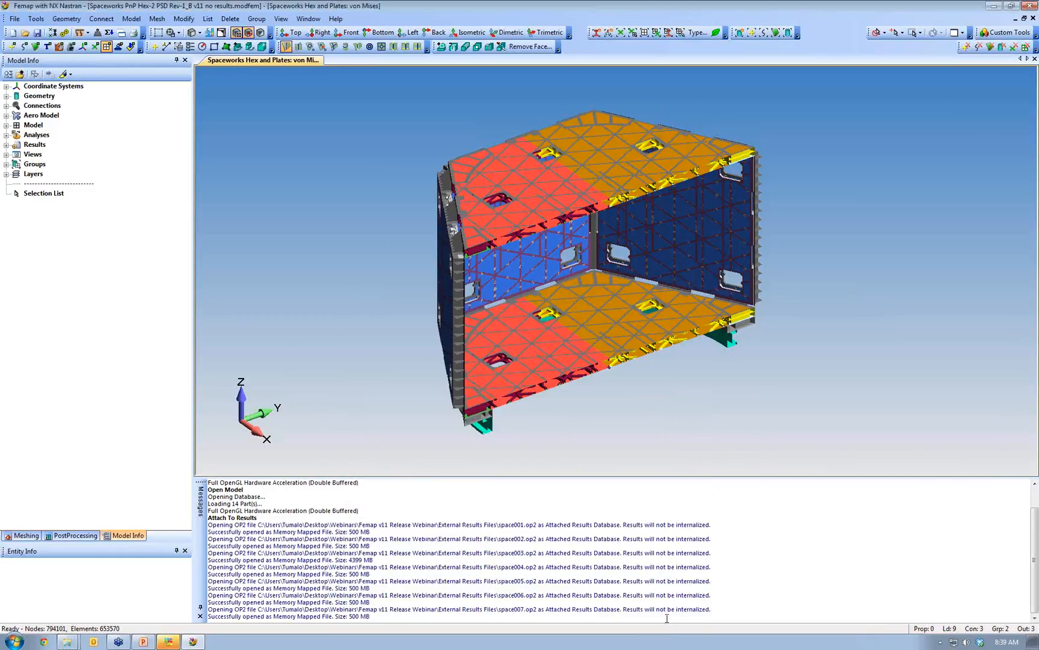
- Activate NX NASTRAN output set 4, showing its von Mises contours with 0.0132 deformation
left_click(6, 145)
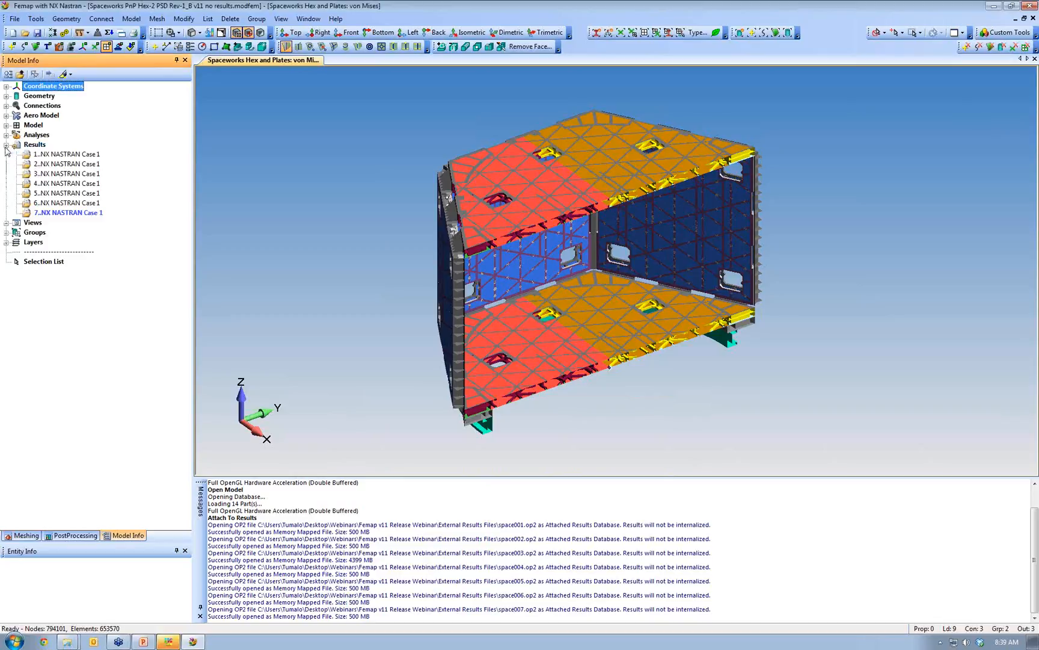
left_click(73, 155)
double_click(74, 159)
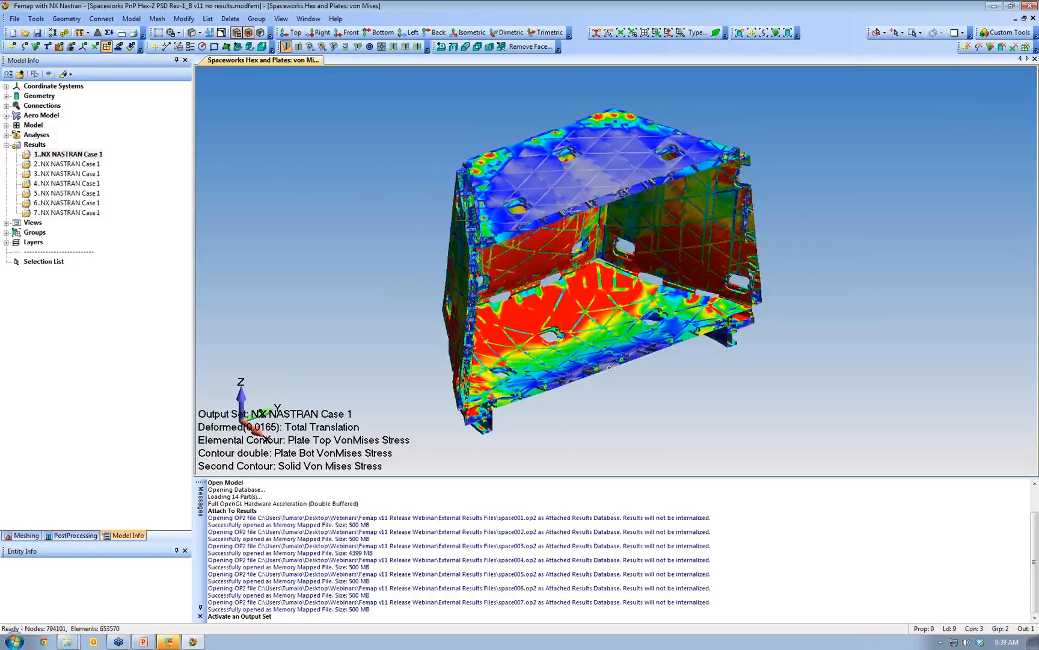
double_click(96, 184)
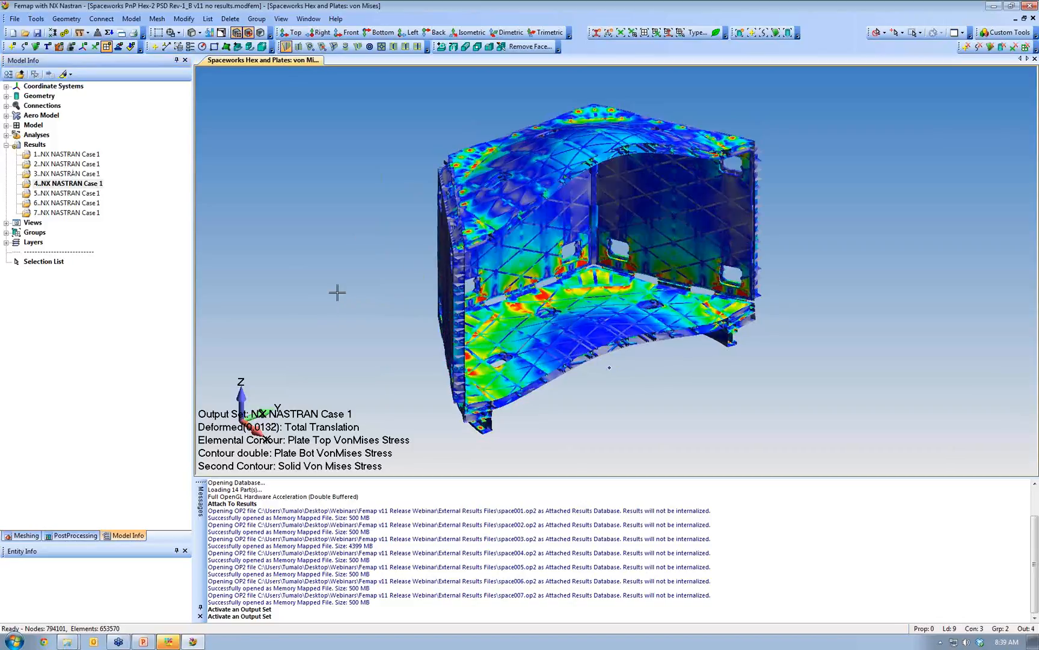
- Save the model as 'Spaceworks PnP Hex-2 PSD Rev-1_B v11 with results.modfem'
left_click(14, 19)
left_click(41, 93)
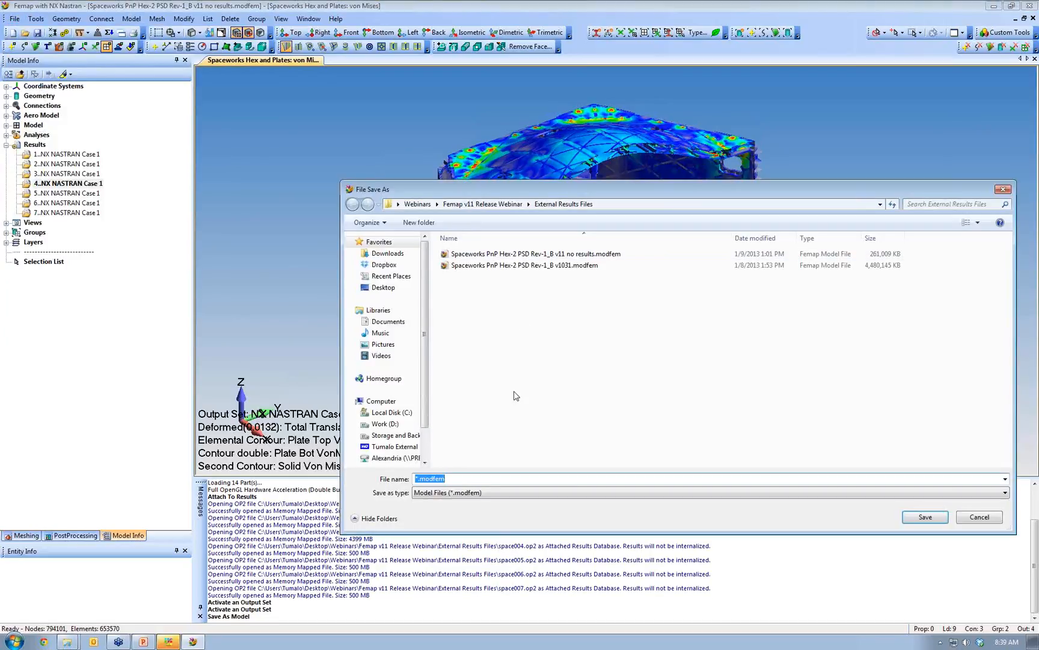
left_click(565, 253)
left_click(534, 479)
double_click(534, 479)
type("with results")
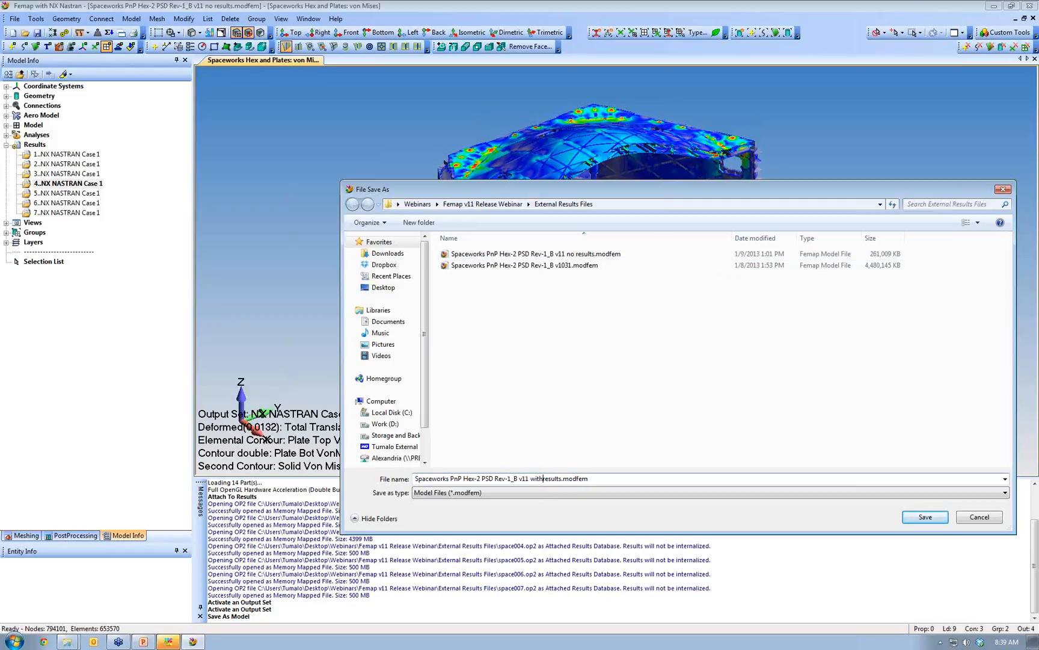
left_click(925, 517)
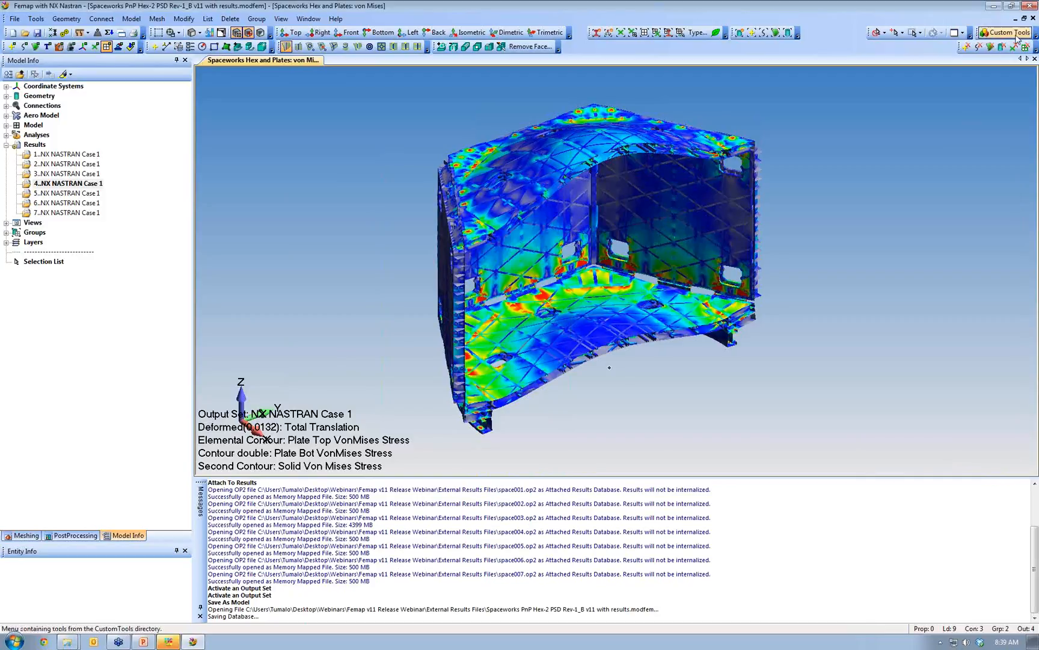
- Close Femap and relaunch FEMAP v11.0 64-bit from the Start menu
left_click(1028, 6)
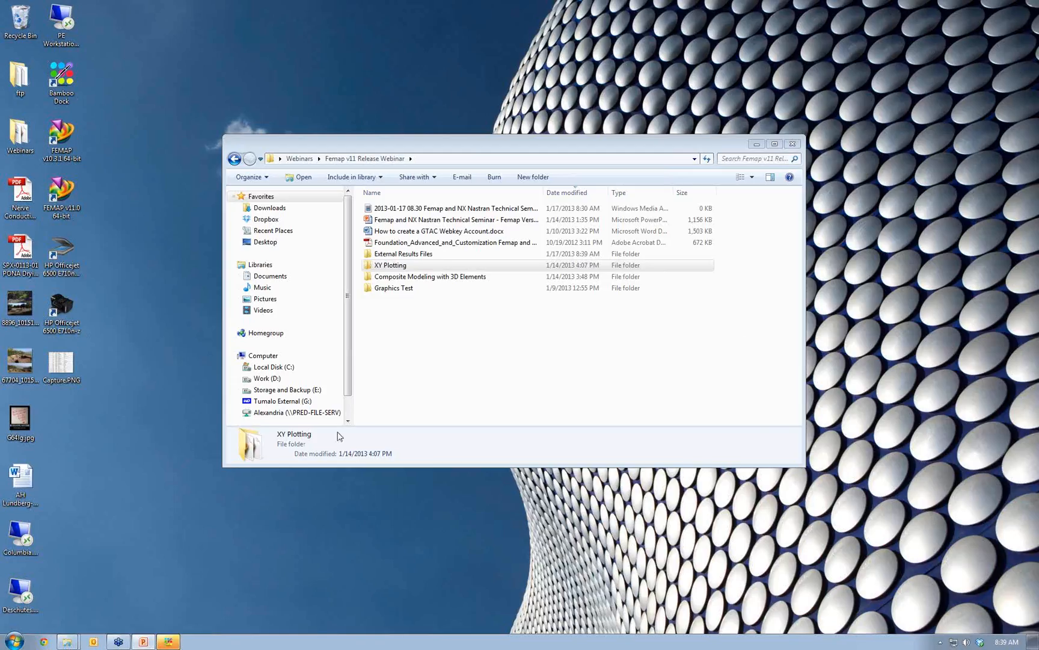
left_click(15, 641)
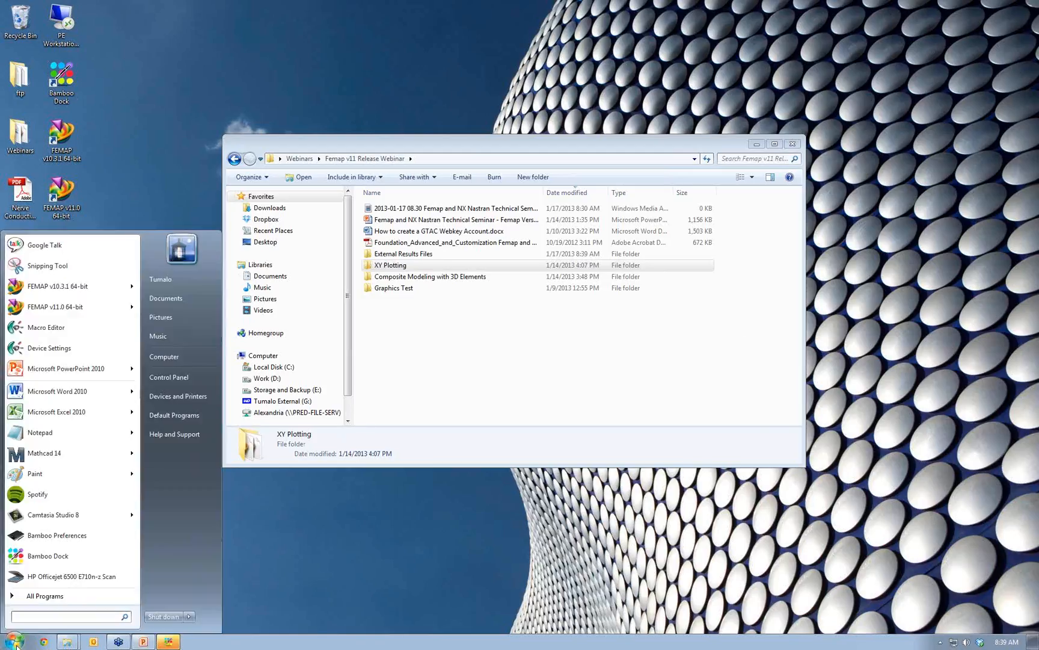
left_click(76, 308)
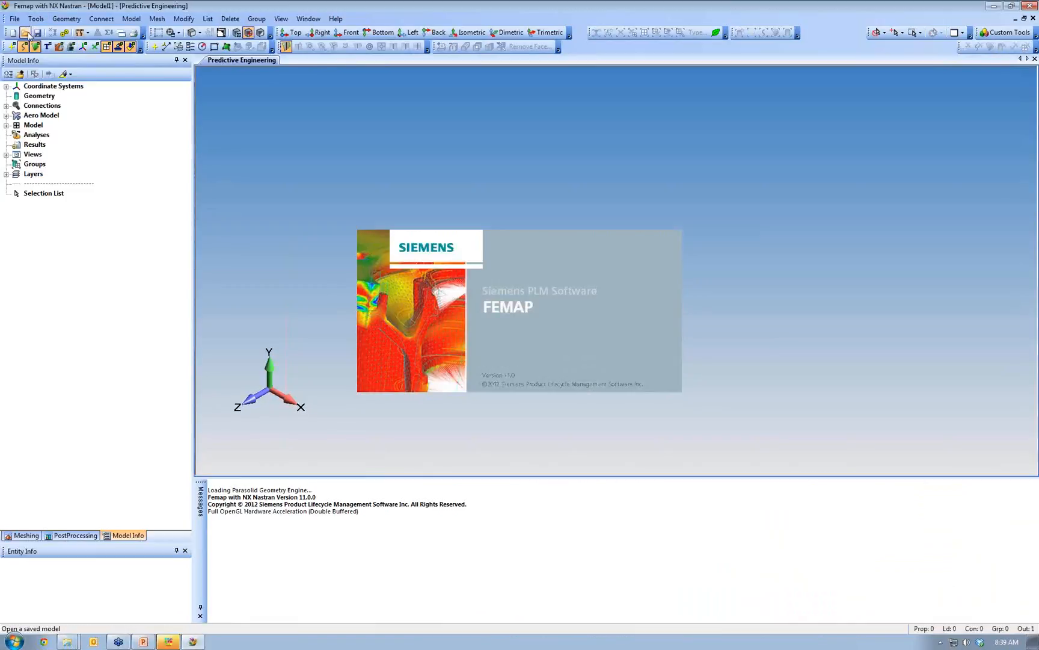
- Reopen 'Spaceworks PnP Hex-2 PSD Rev-1_B v11 with results.modfem', reconnecting its seven result files
left_click(24, 33)
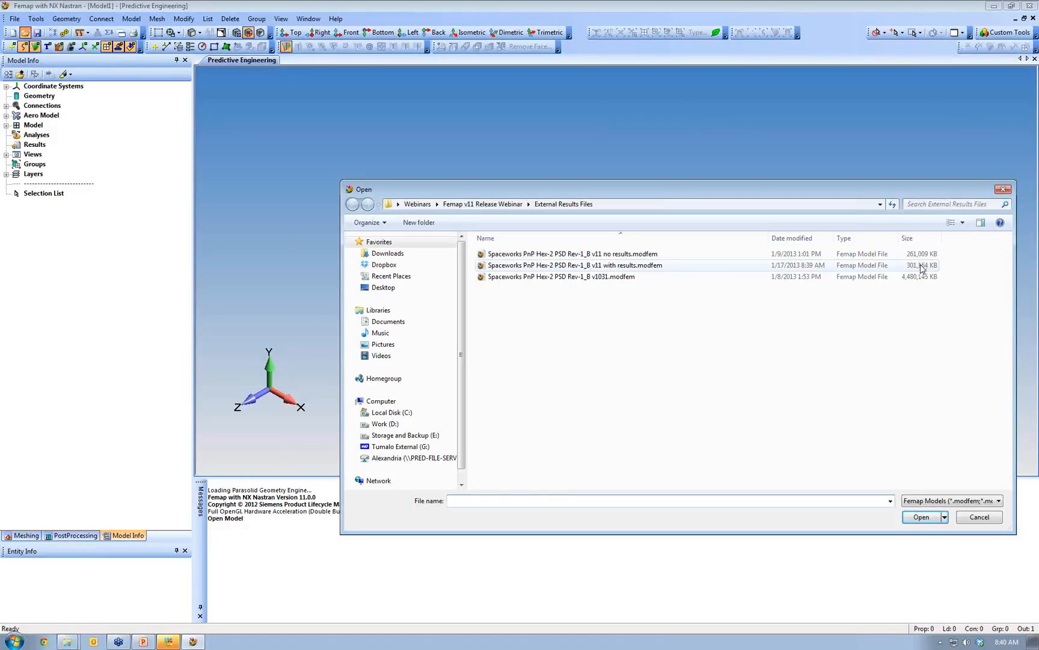
left_click(923, 265)
left_click(927, 517)
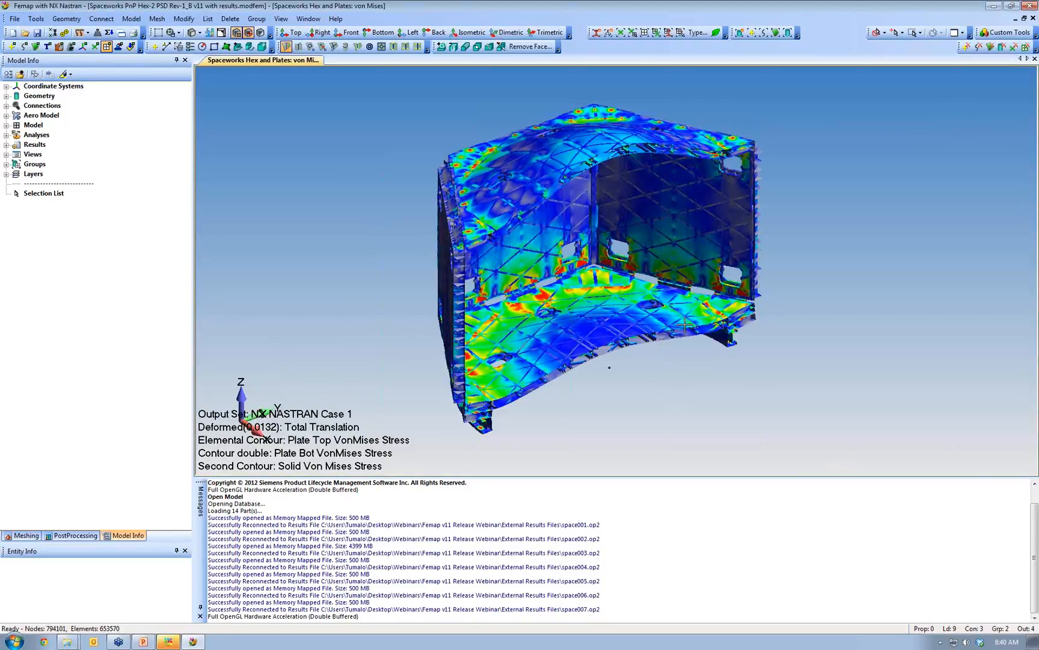
left_click(15, 20)
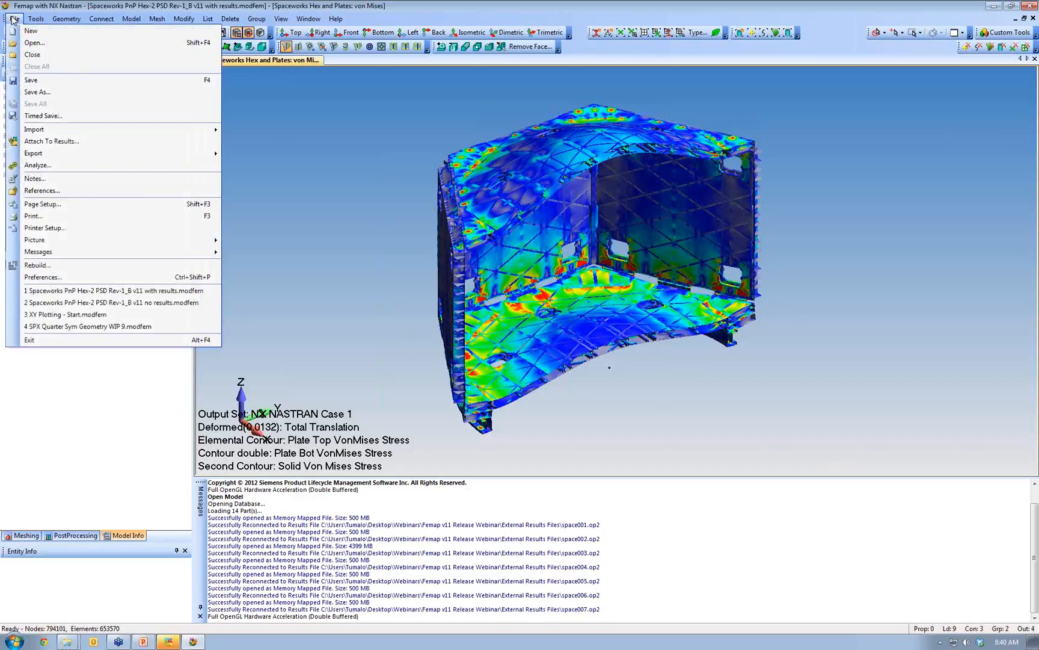
- Unload space003 and space006, leaving output sets 1, 2, 4, 5 and 7 under Results
left_click(65, 142)
left_click_drag(452, 398, 305, 84)
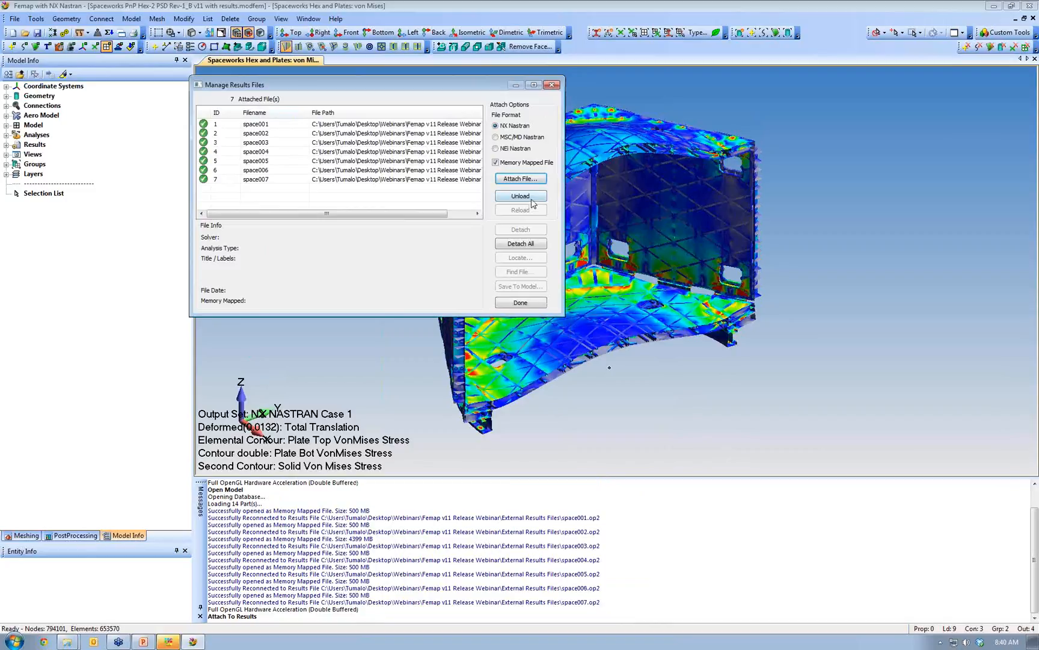
left_click(265, 144)
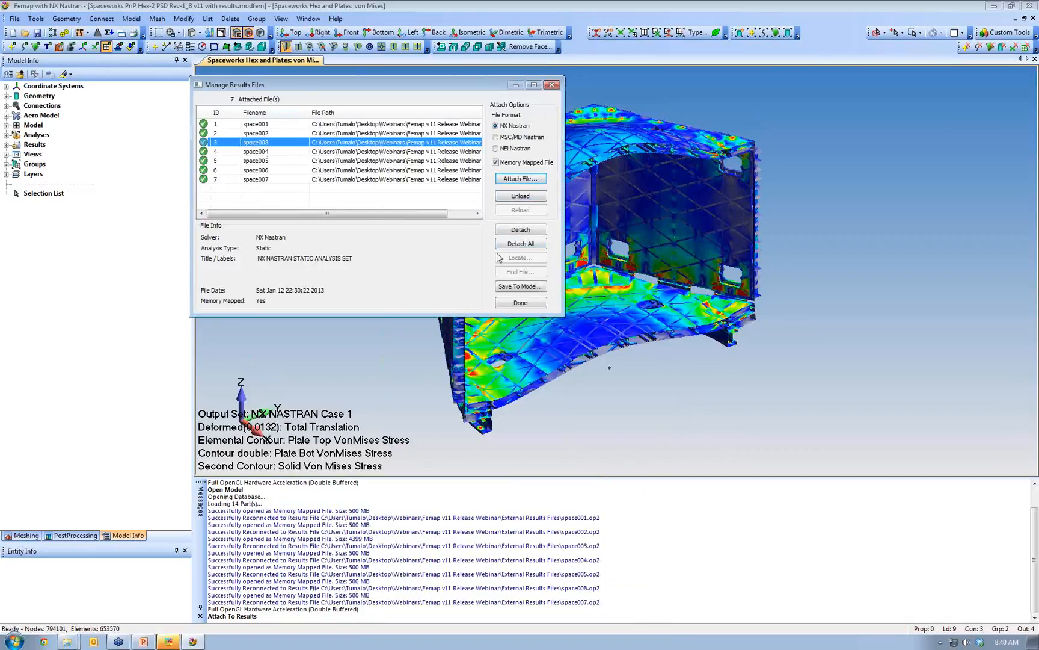
left_click(520, 196)
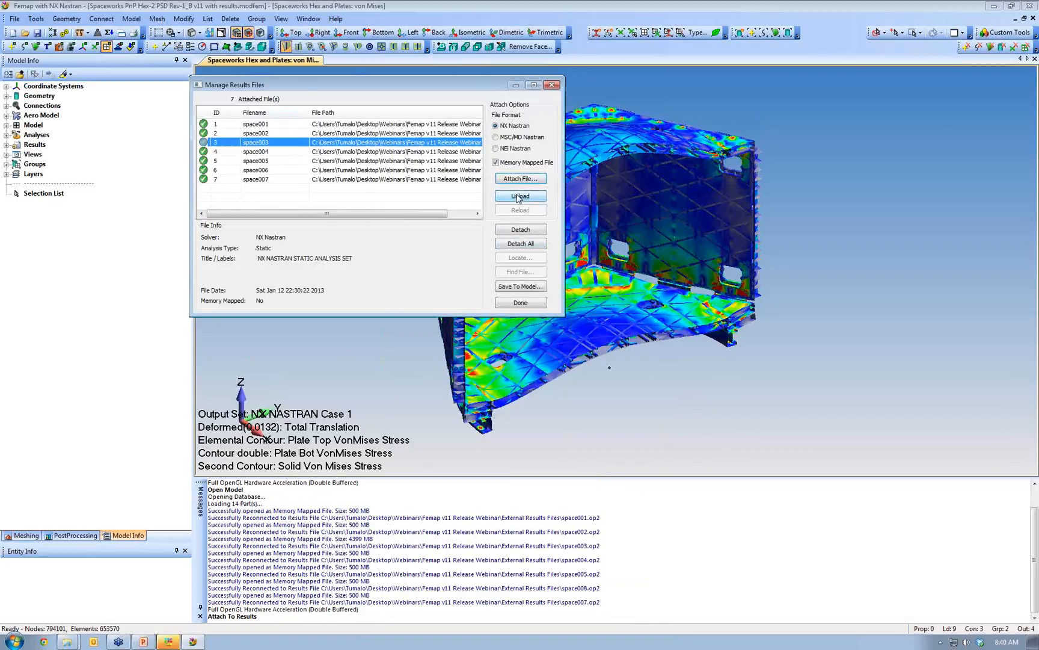
left_click(257, 171)
left_click(520, 196)
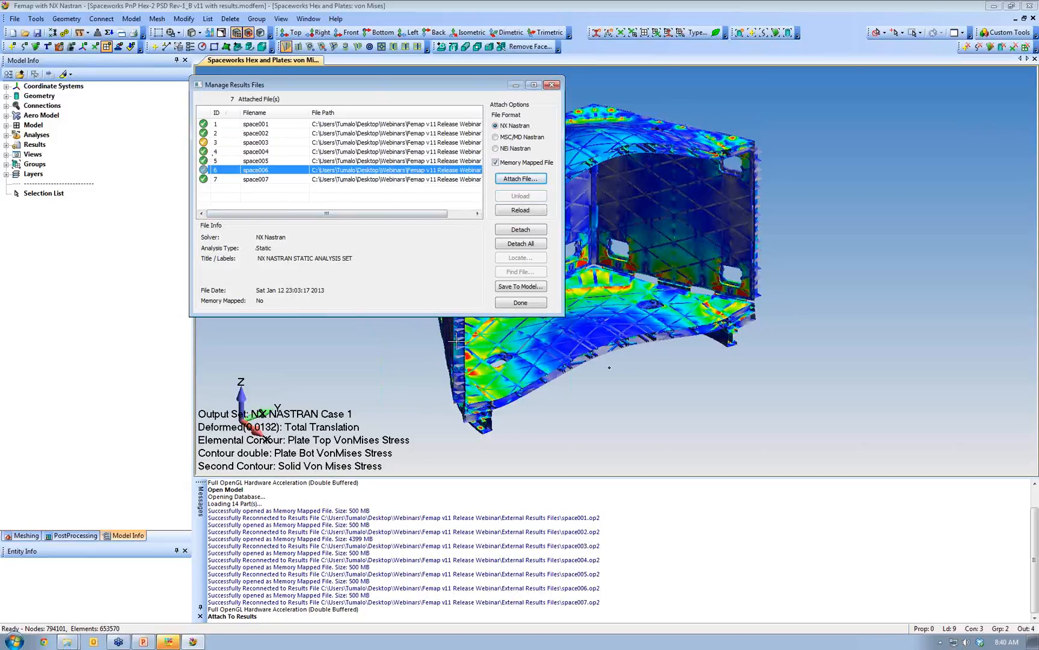
left_click(521, 303)
left_click(6, 145)
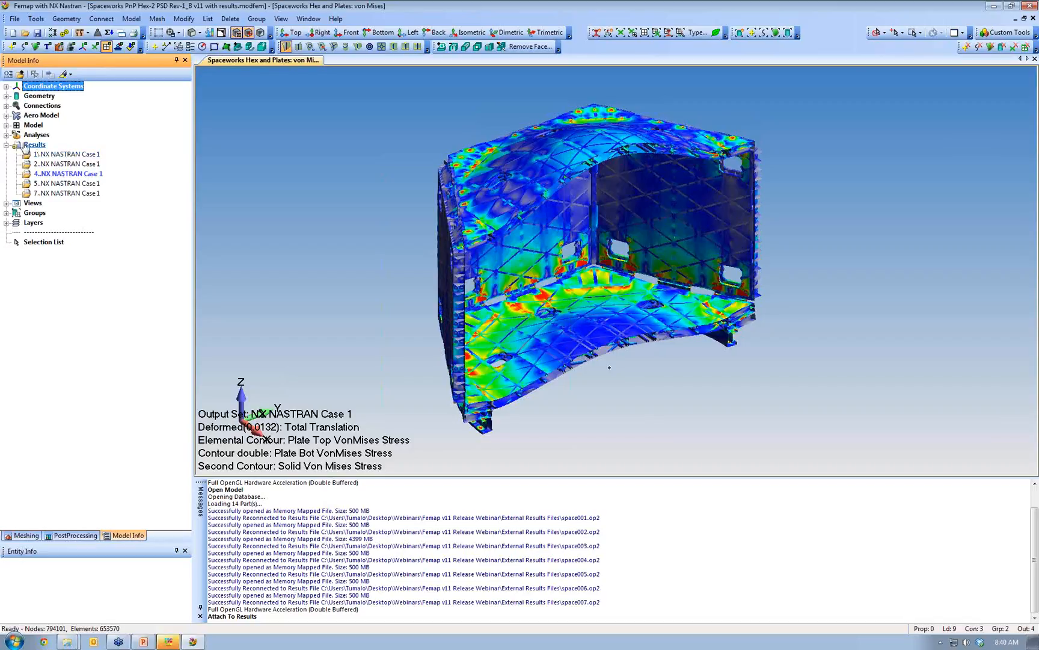
left_click(15, 18)
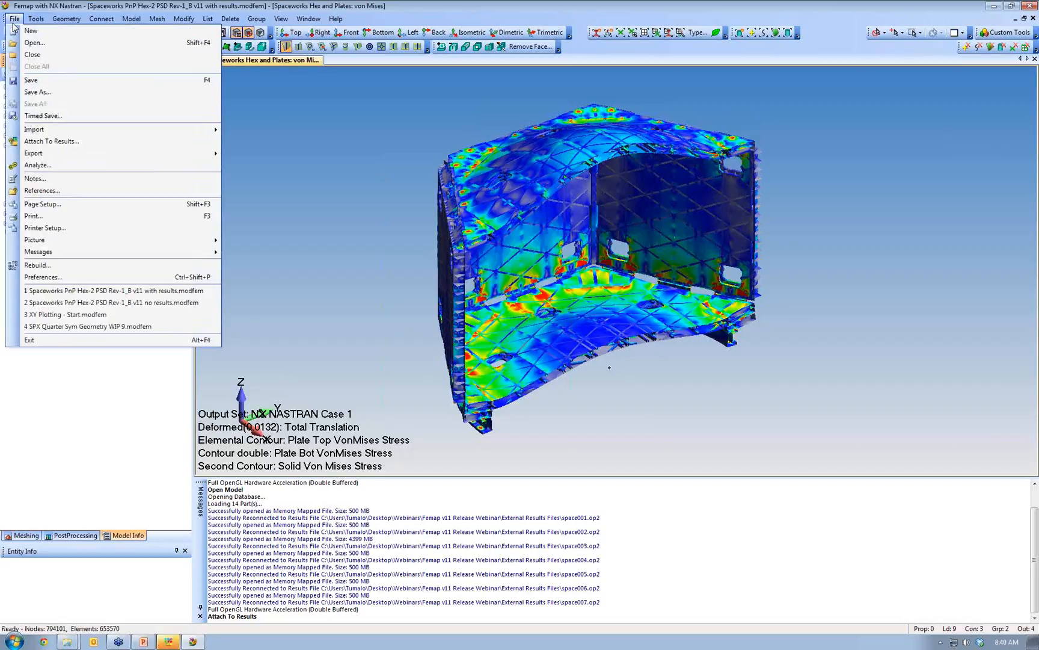
- Detach the space006 and space003 results files, leaving five OP2 files attached
left_click(53, 142)
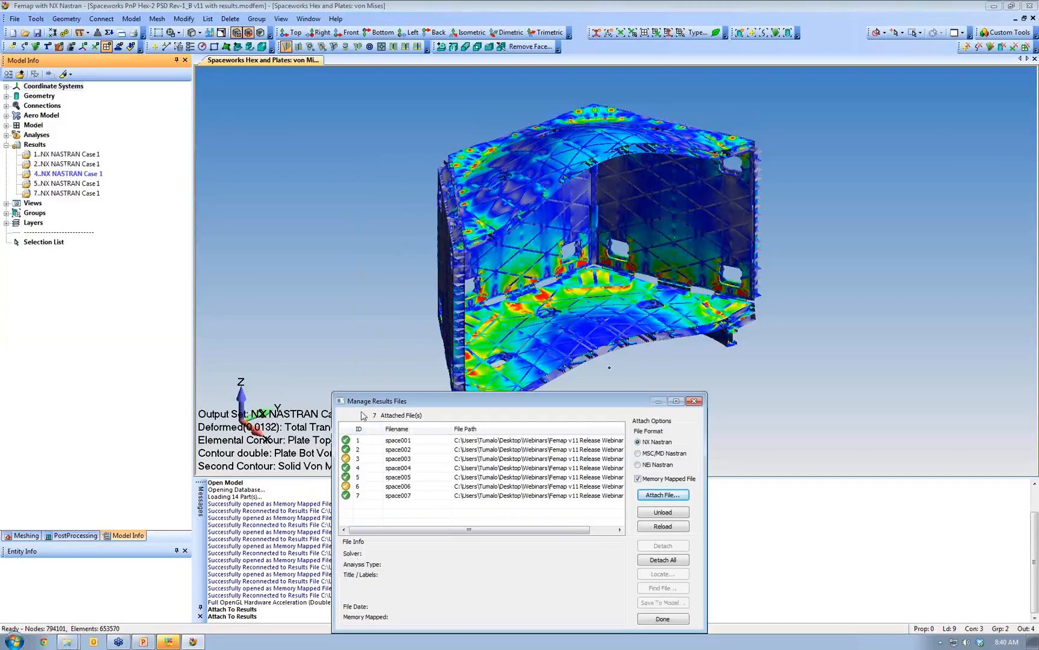
left_click(409, 460)
left_click(390, 486)
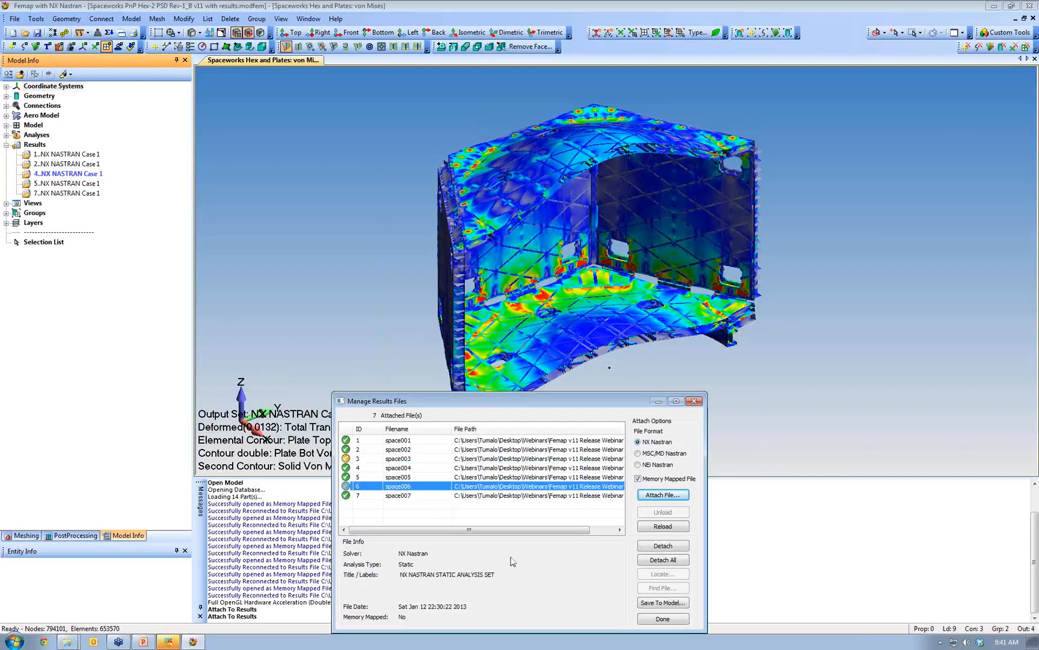
left_click(663, 546)
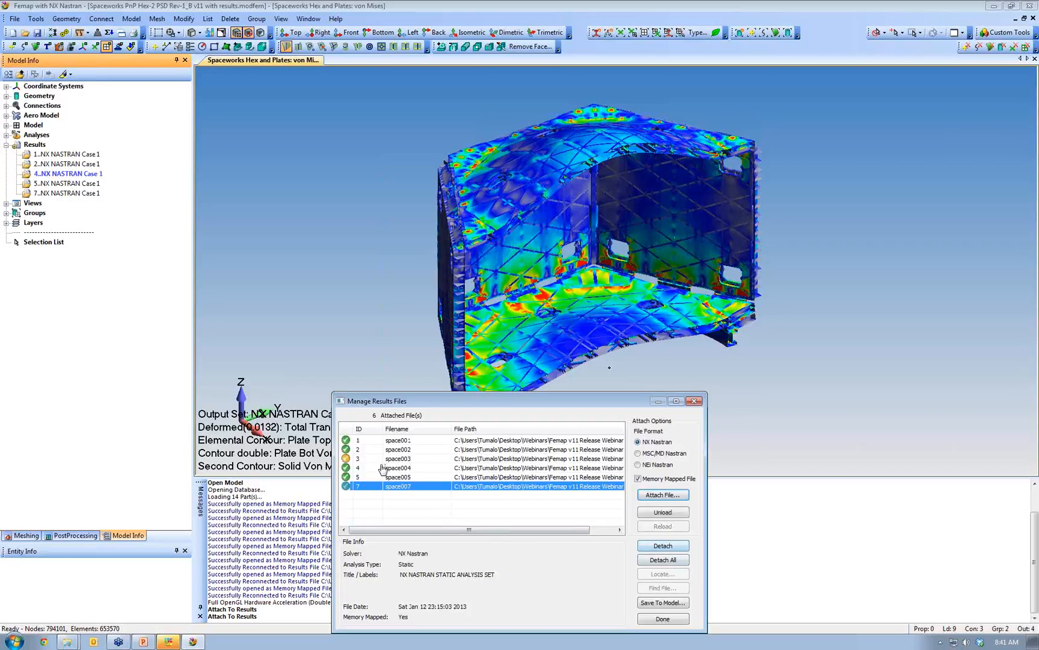
left_click(402, 460)
left_click(663, 546)
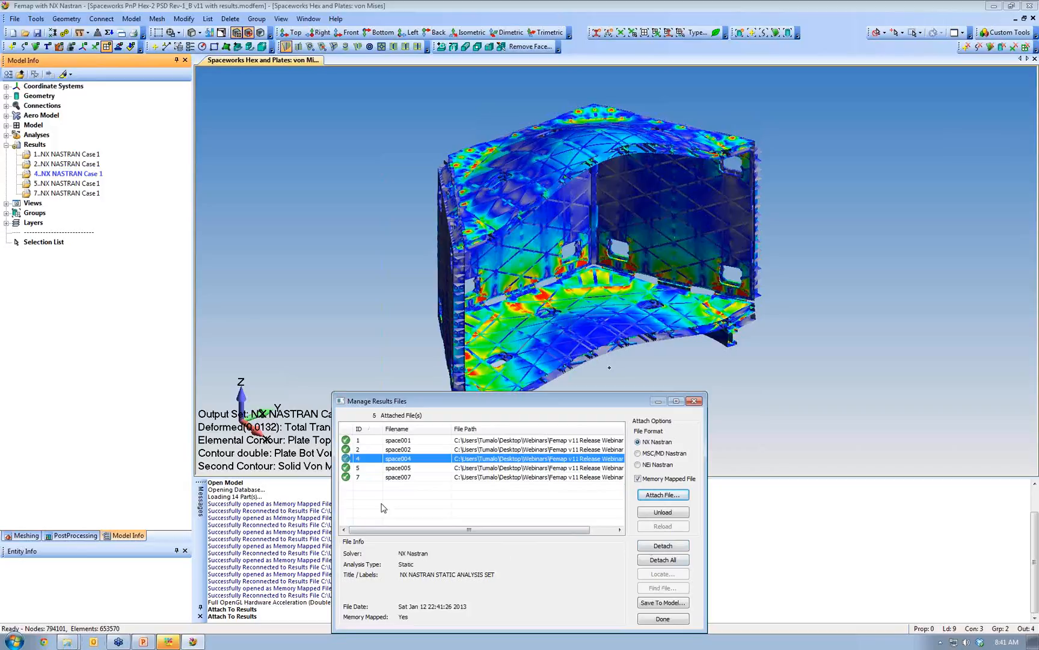
left_click(426, 441)
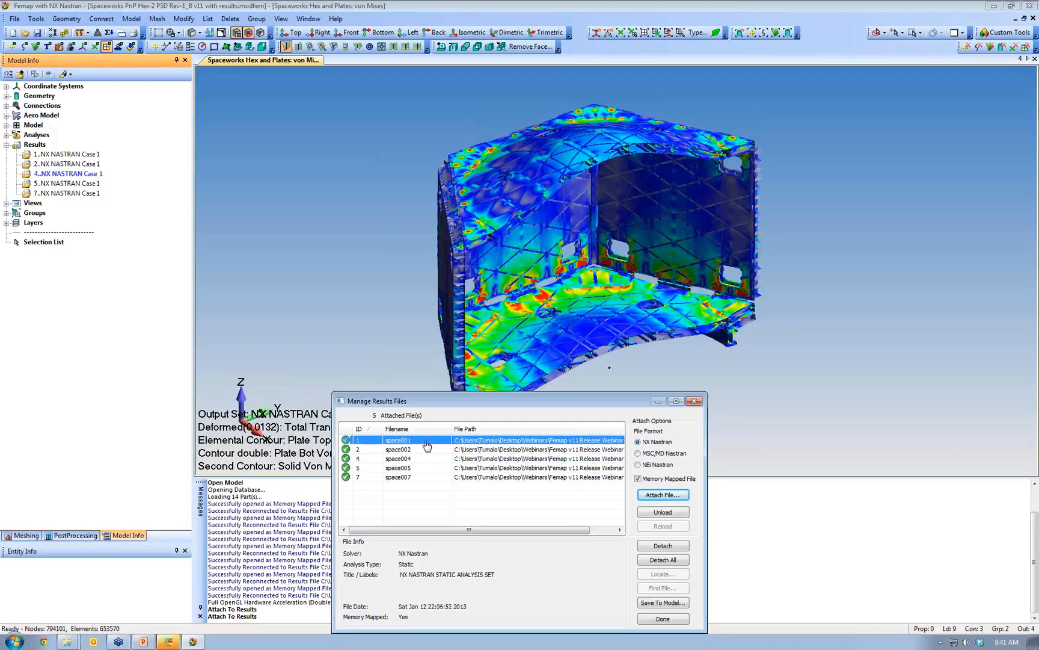
- Internalize the space001 results into the model, leaving space002, space004, space005 and space007 attached
left_click(663, 603)
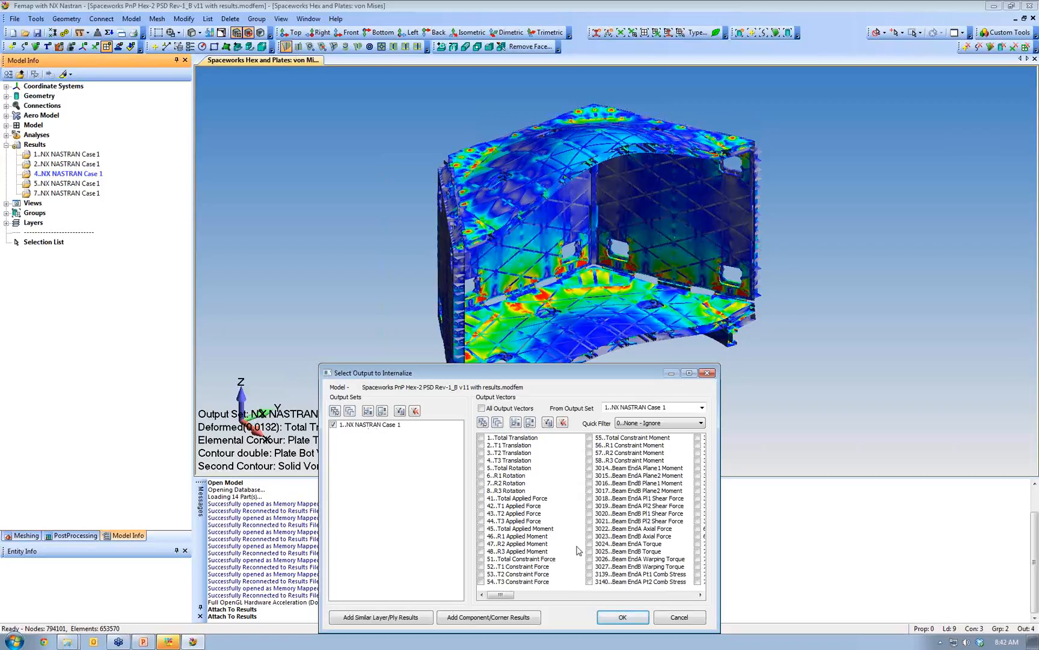
left_click_drag(719, 506, 908, 518)
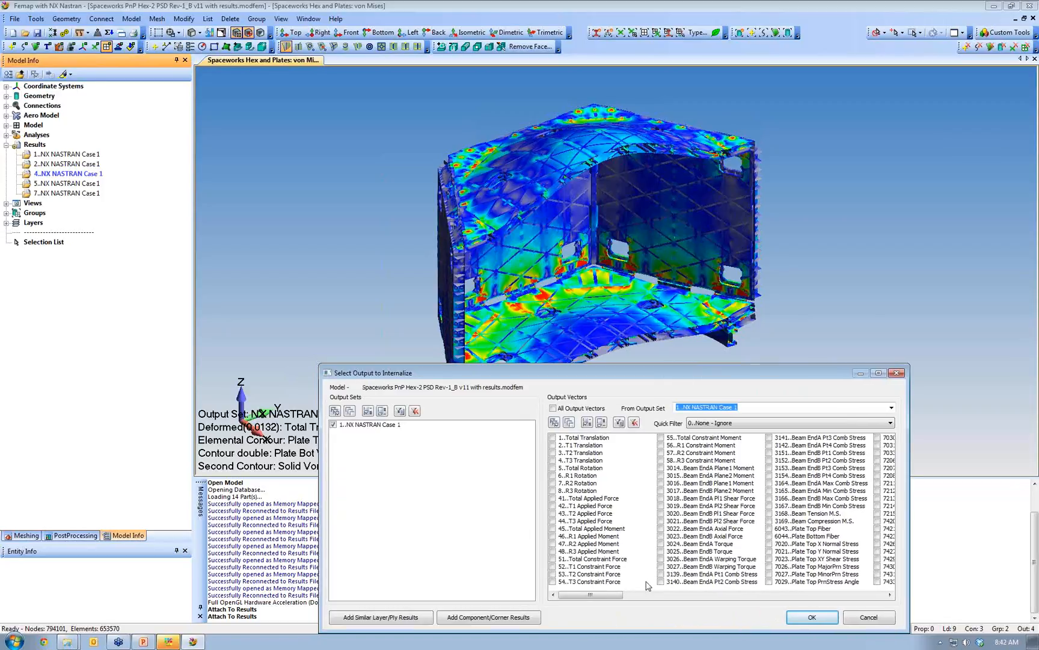
left_click_drag(579, 595, 598, 584)
left_click(811, 618)
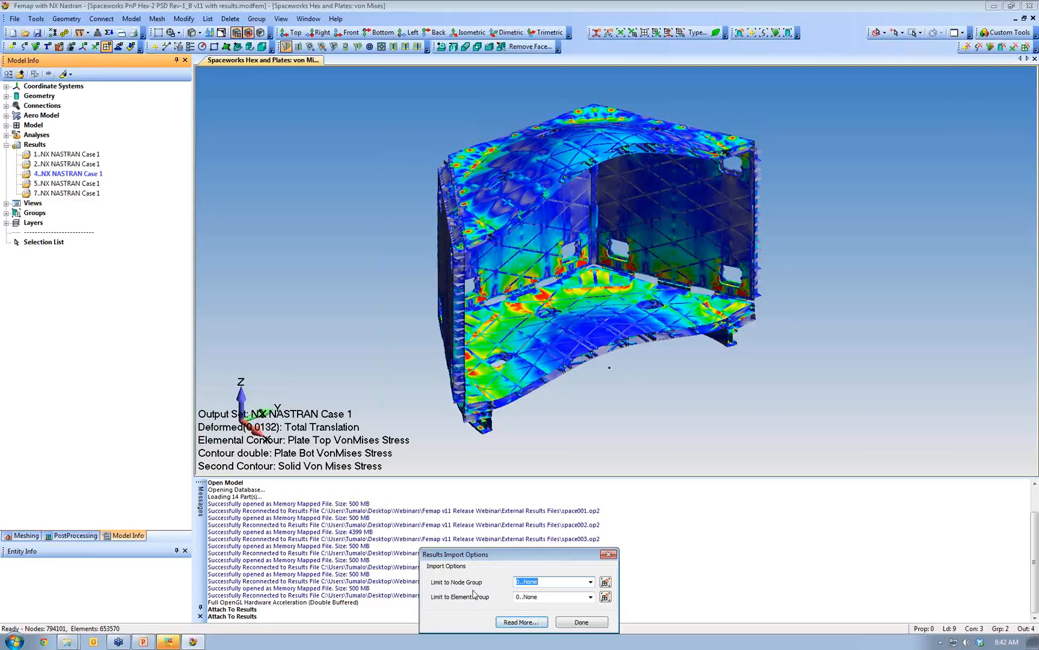
left_click(579, 622)
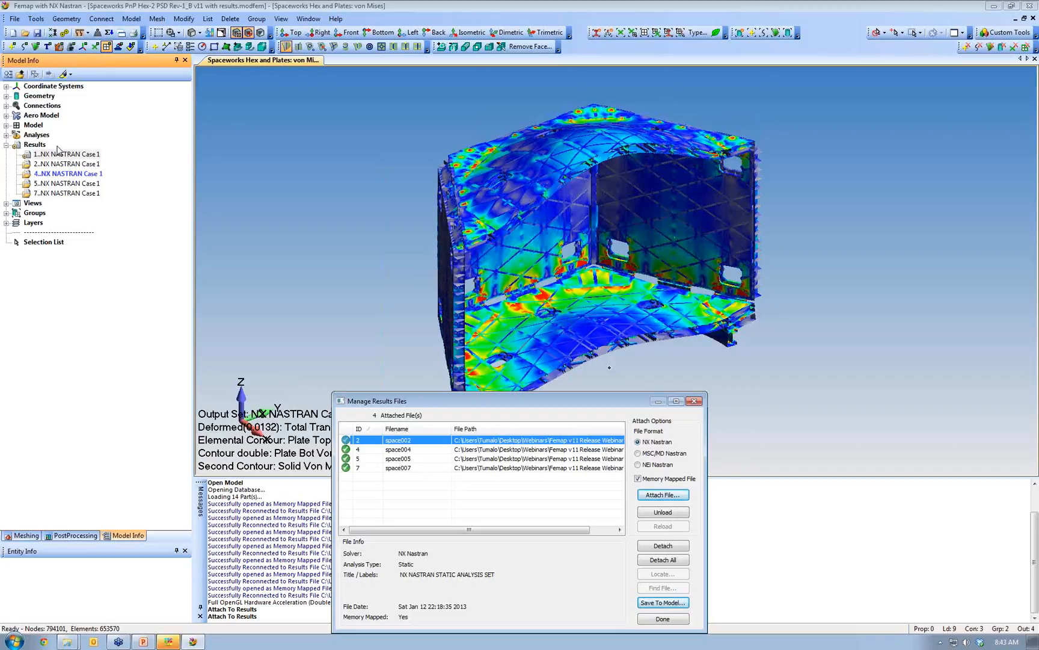
- Save the model and make 1..NX NASTRAN Case 1 the active output set
left_click(662, 618)
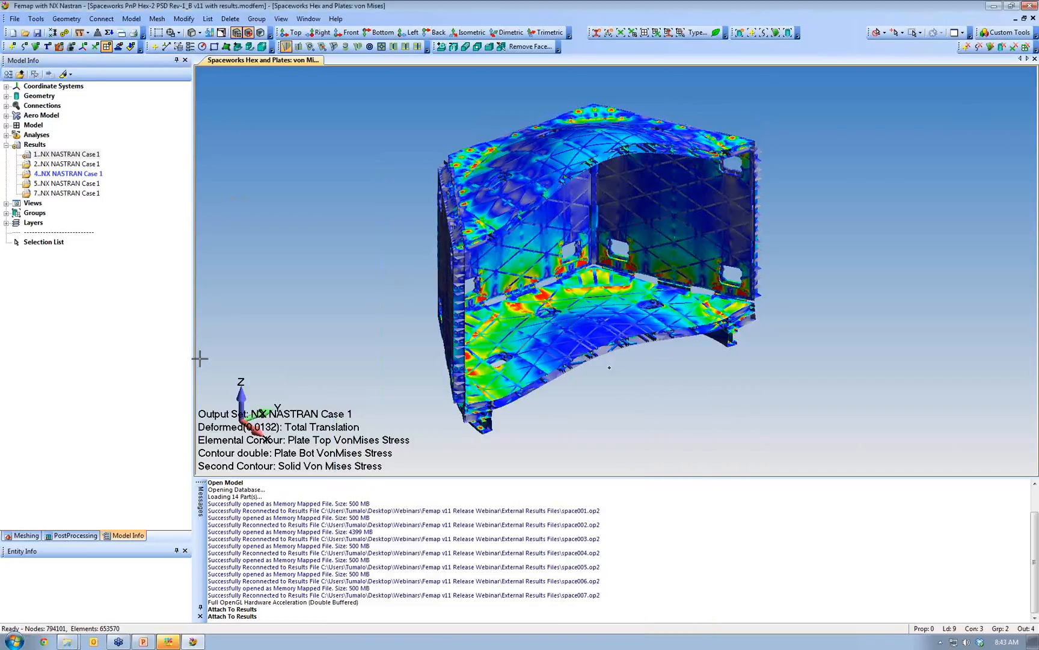
left_click(38, 33)
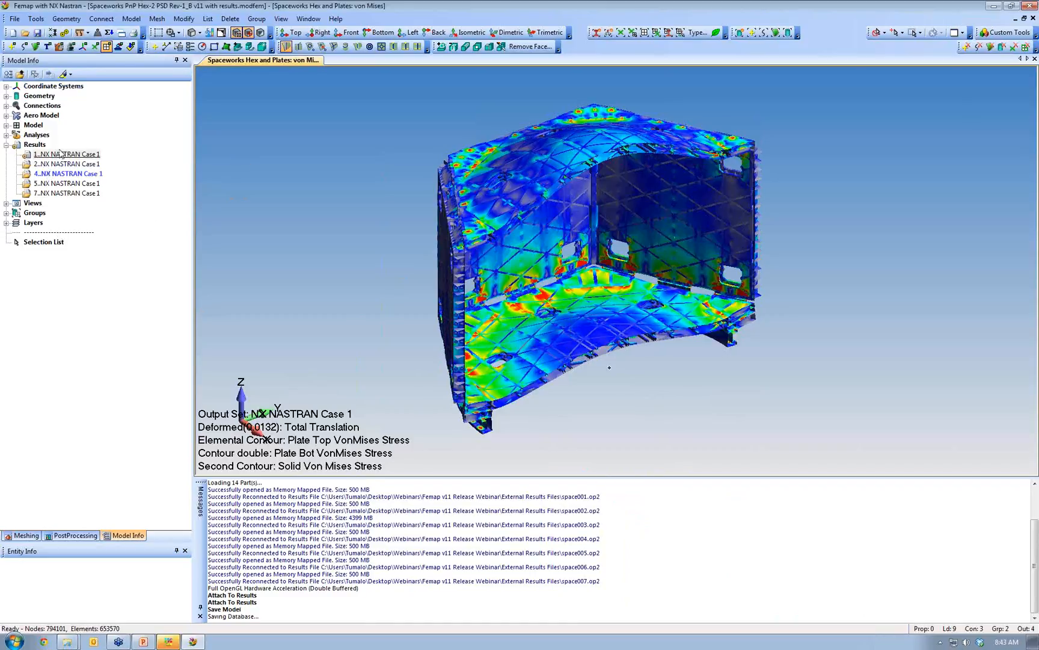
double_click(58, 155)
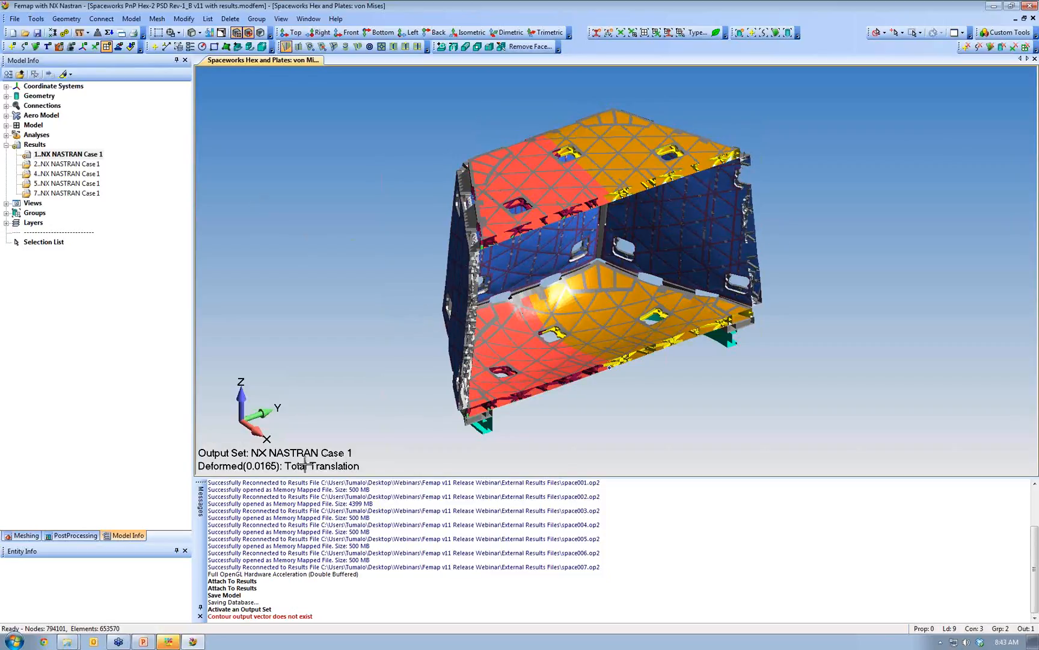
right_click(95, 157)
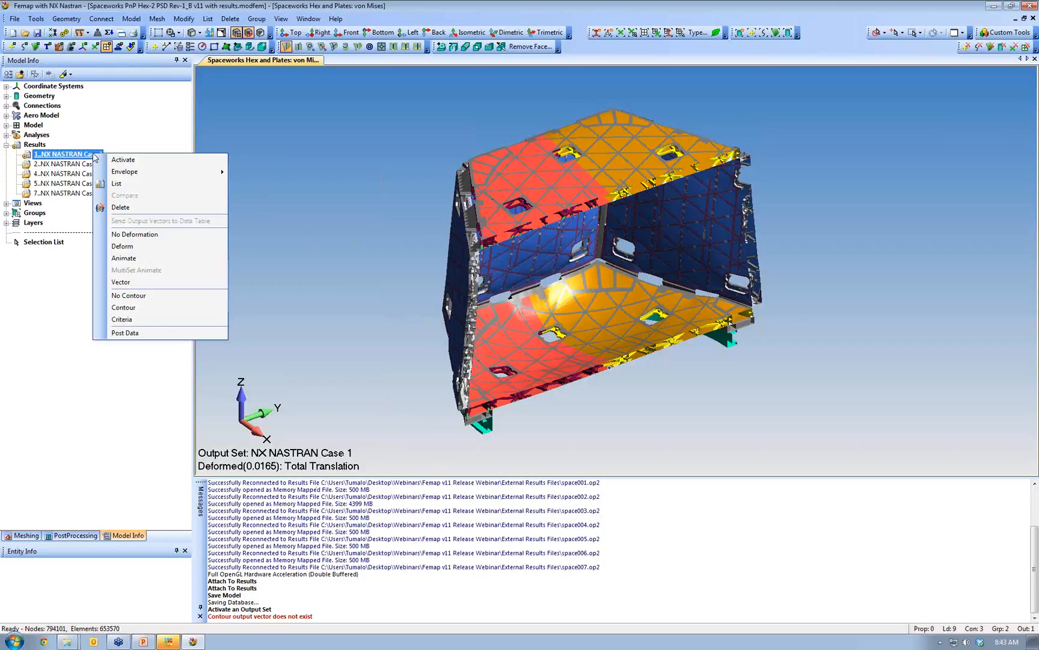
left_click(159, 333)
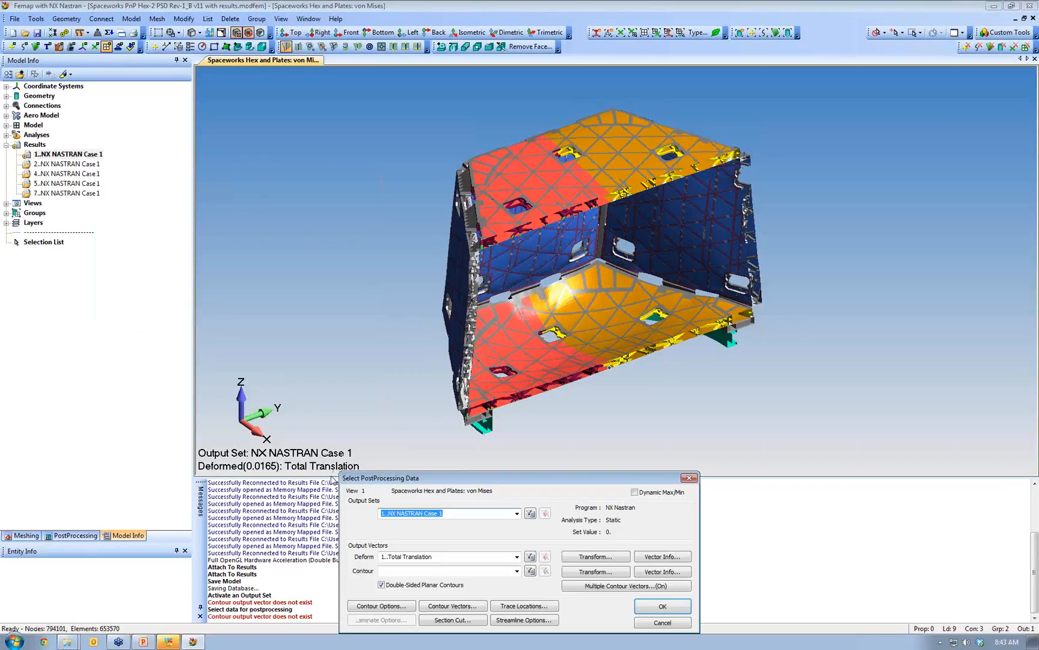
left_click(517, 570)
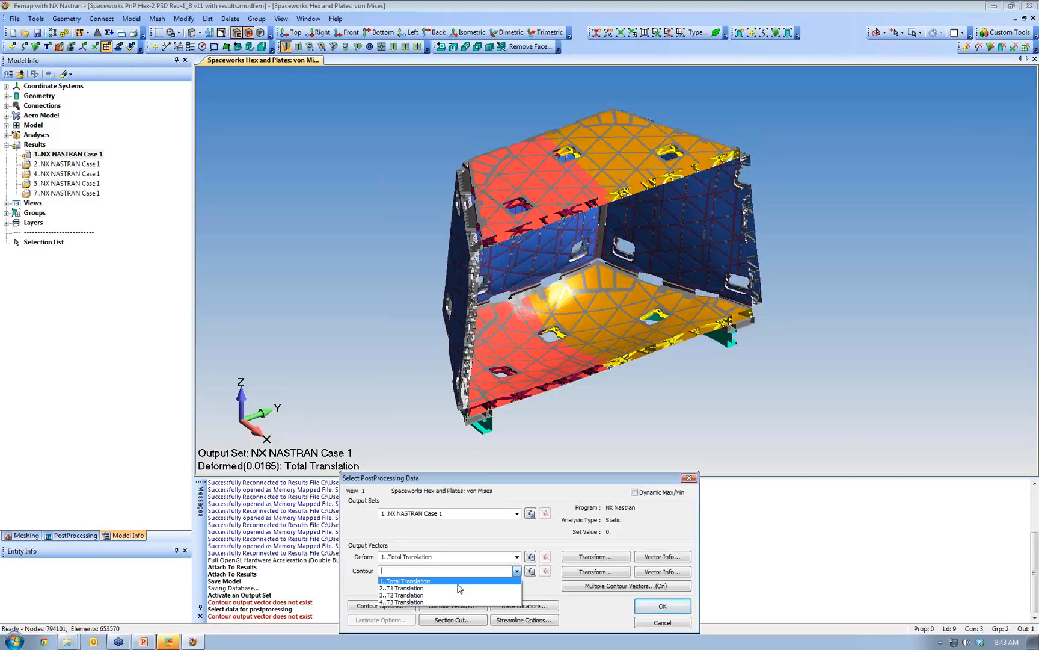
left_click(651, 626)
left_click(651, 626)
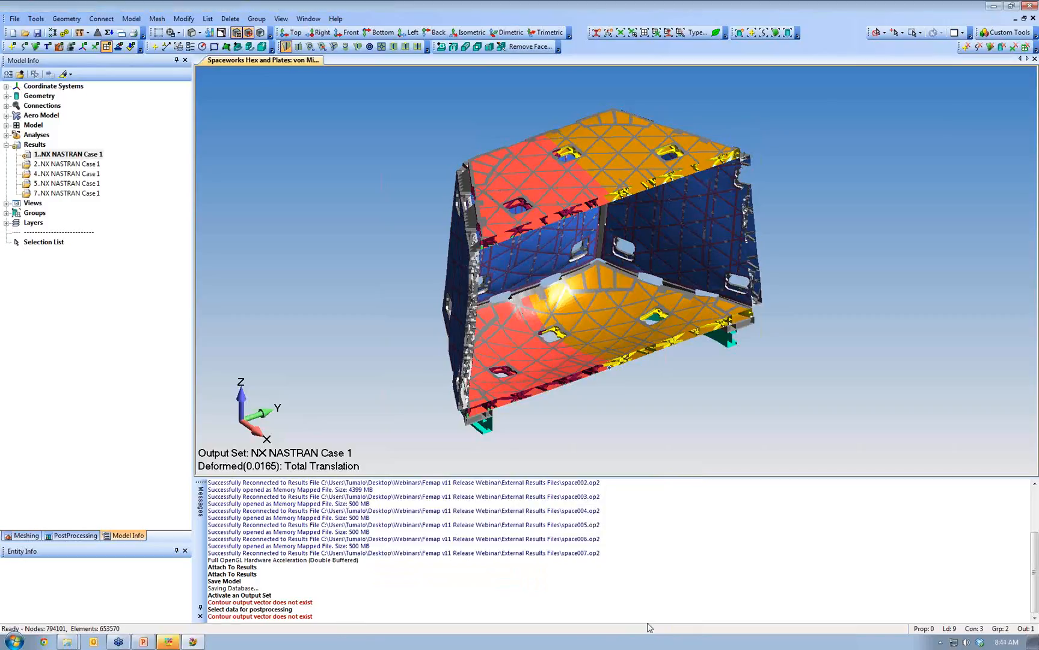
- Show Manage Results Files widened to full file paths, and bring up its F1 help
left_click(13, 20)
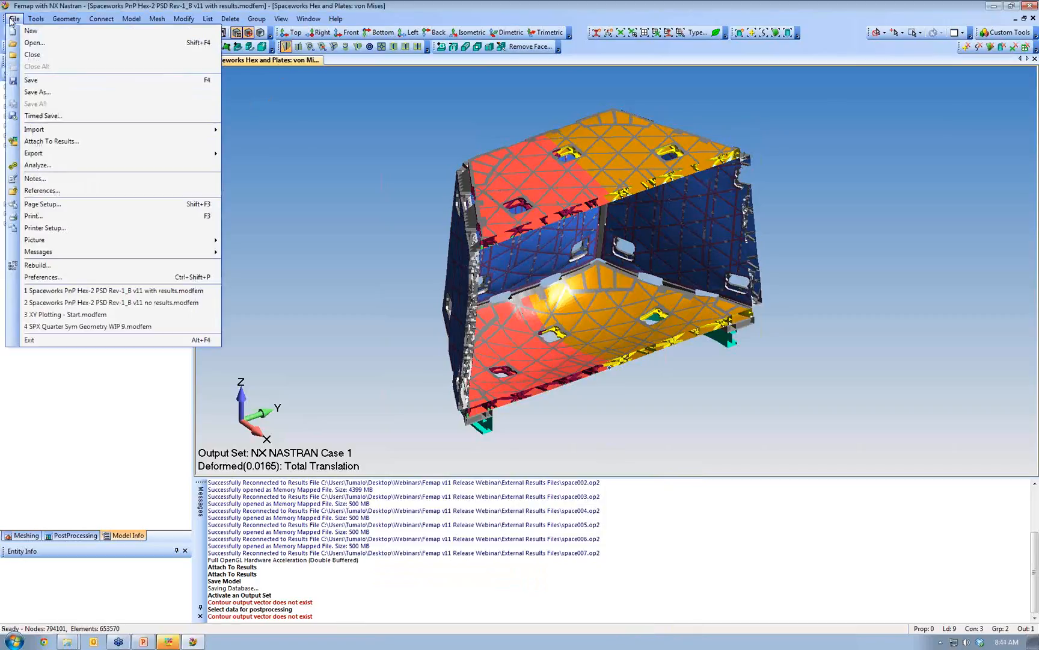
left_click(94, 142)
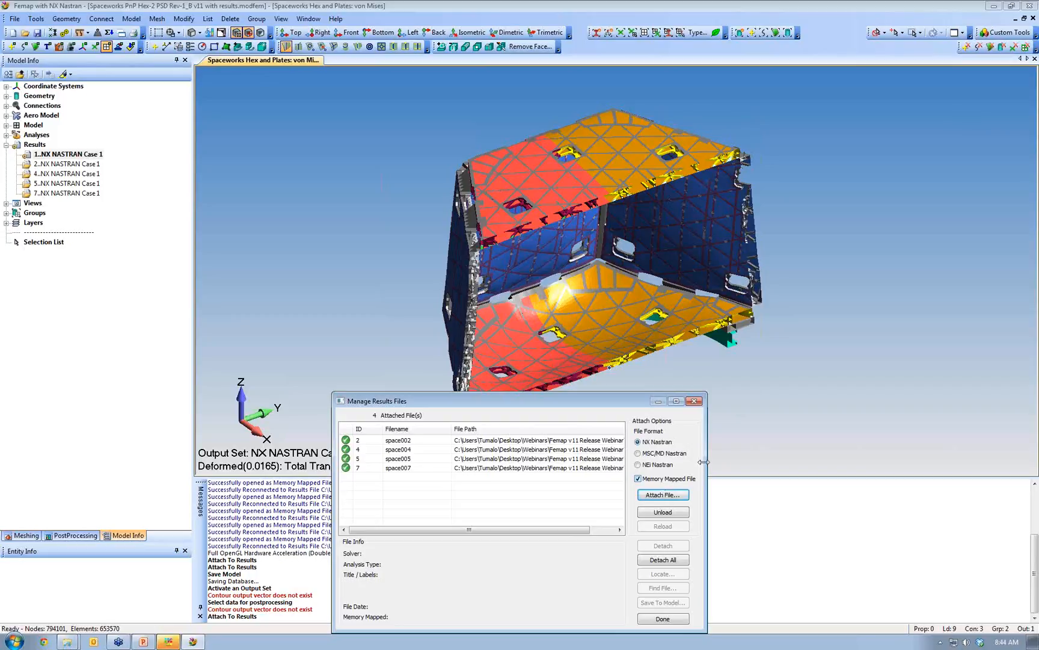
left_click_drag(706, 463, 884, 473)
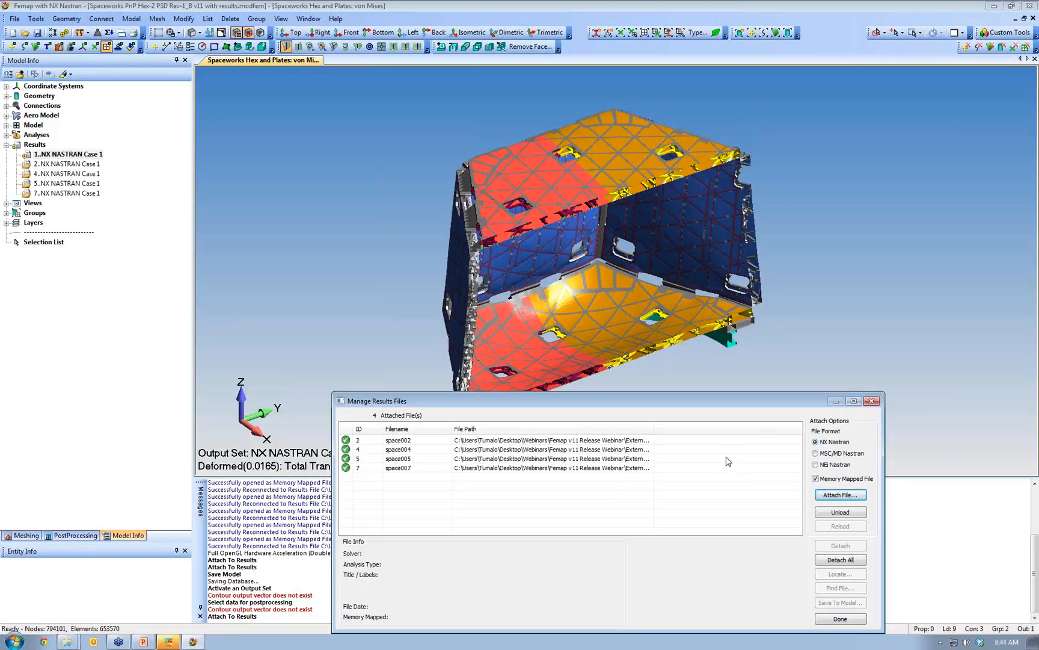
key("F1")
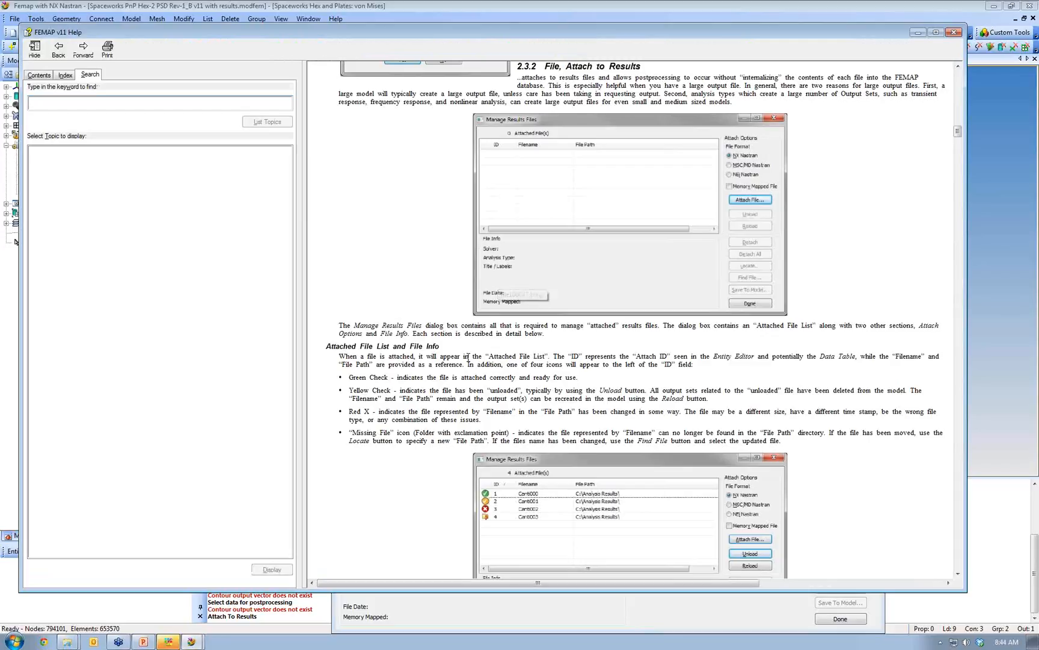
scroll(453, 325, "up", 5)
scroll(453, 325, "up", 6)
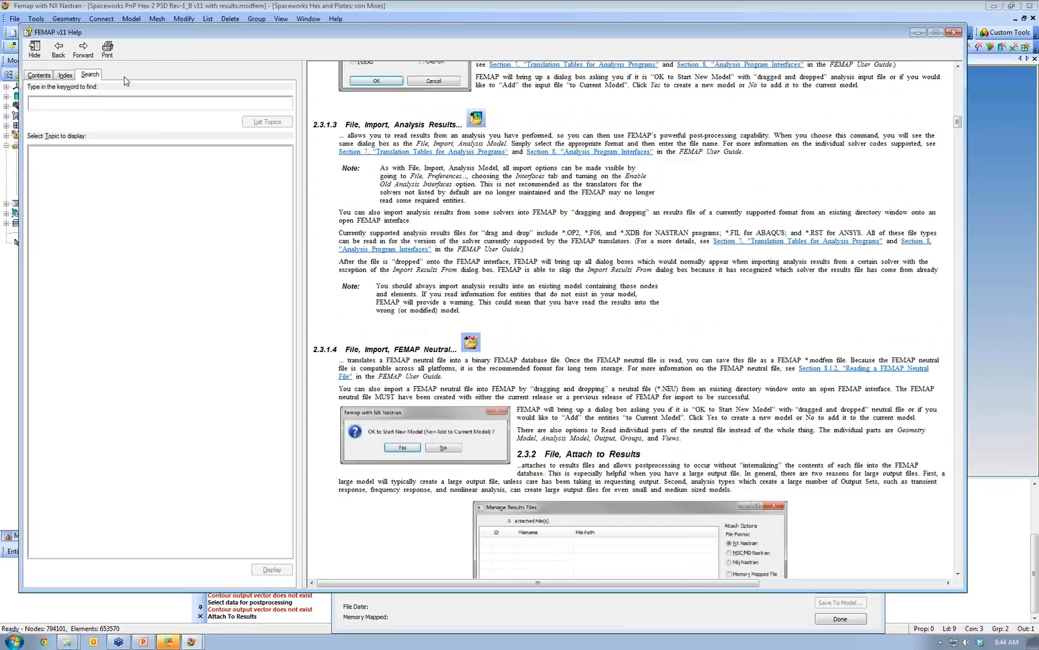
scroll(436, 278, "down", 2)
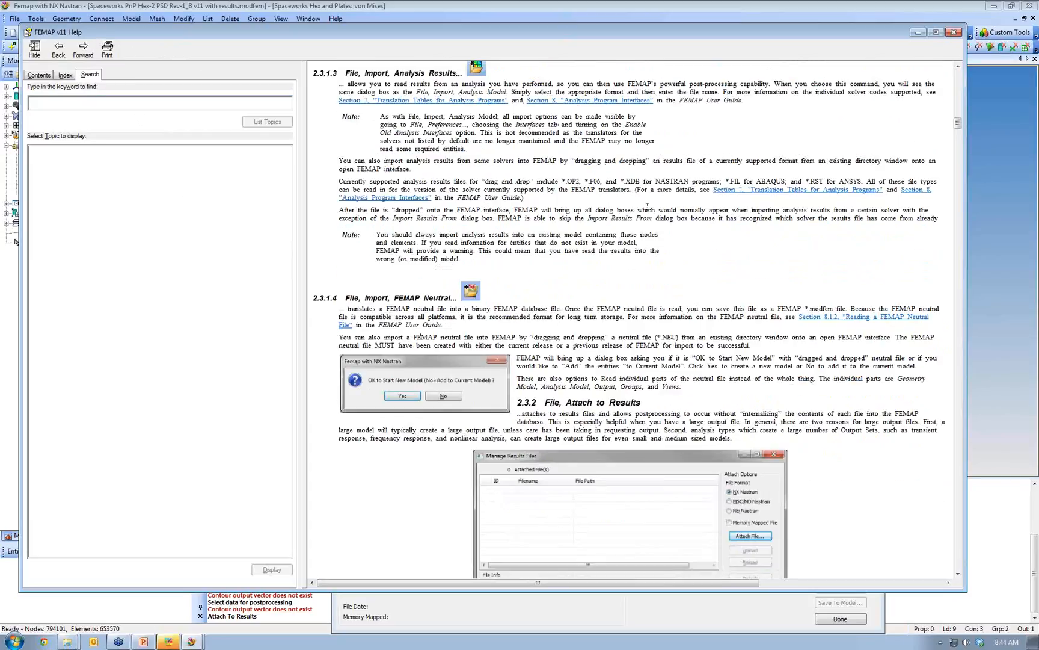
scroll(456, 386, "down", 2)
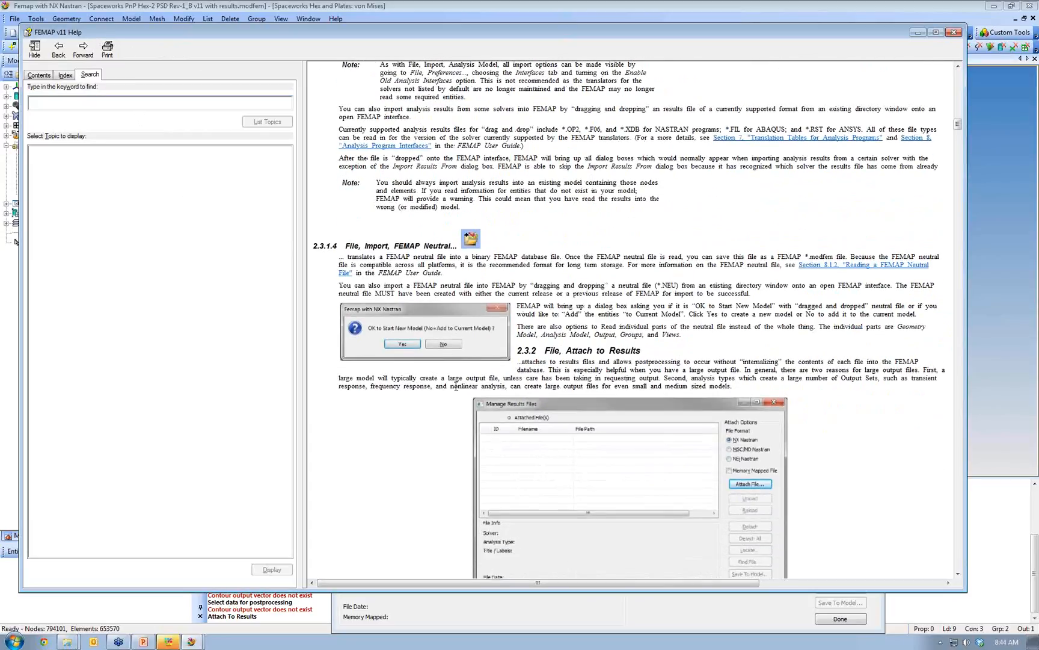
scroll(456, 386, "down", 13)
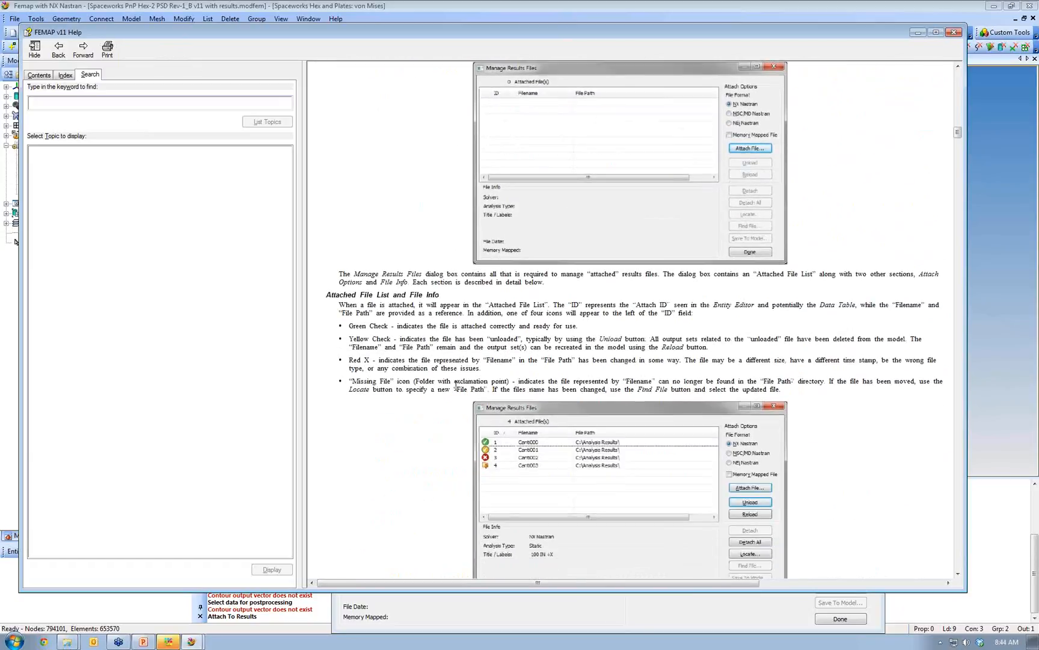
scroll(456, 386, "down", 5)
scroll(456, 385, "up", 1)
left_click(954, 32)
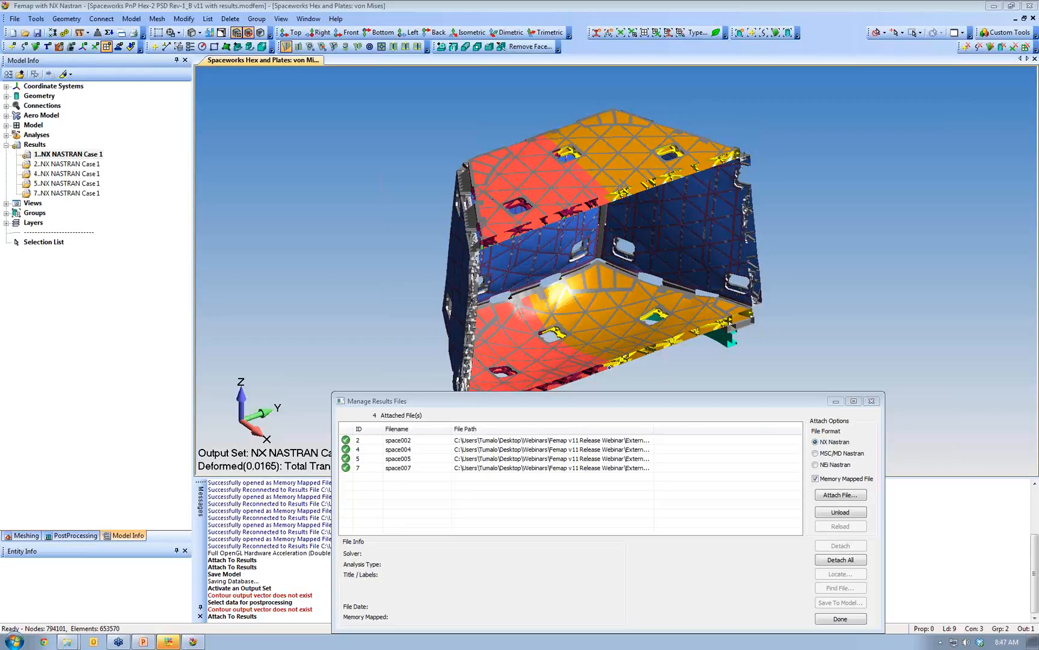
- Save and close the hex-panel model, then show slide 4, Streamlined XY Plotting, in PowerPoint
left_click(872, 401)
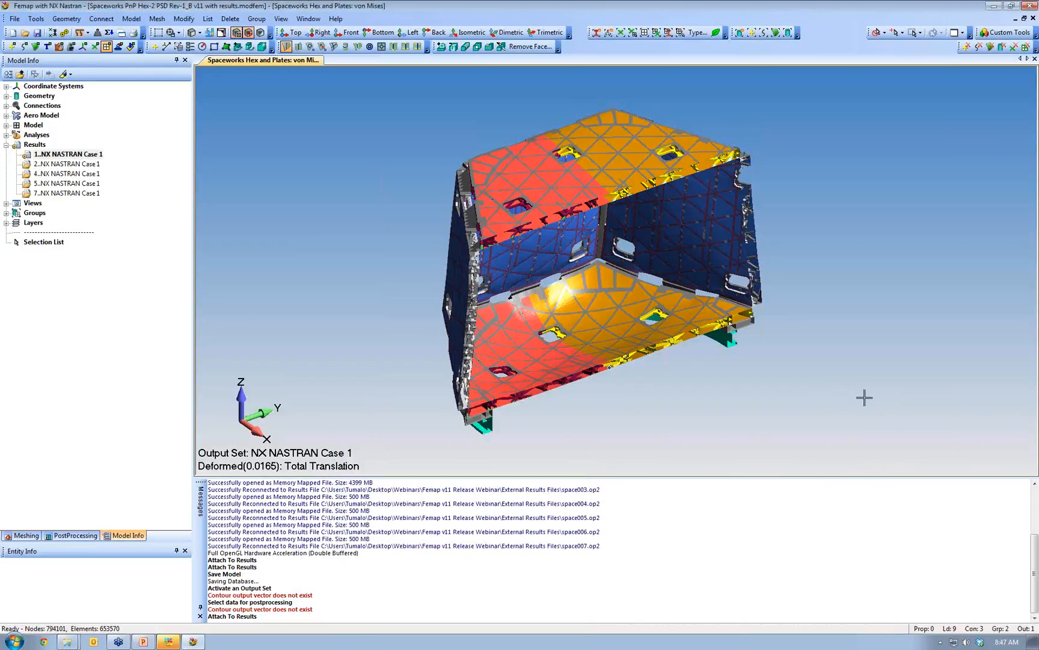
left_click(1034, 19)
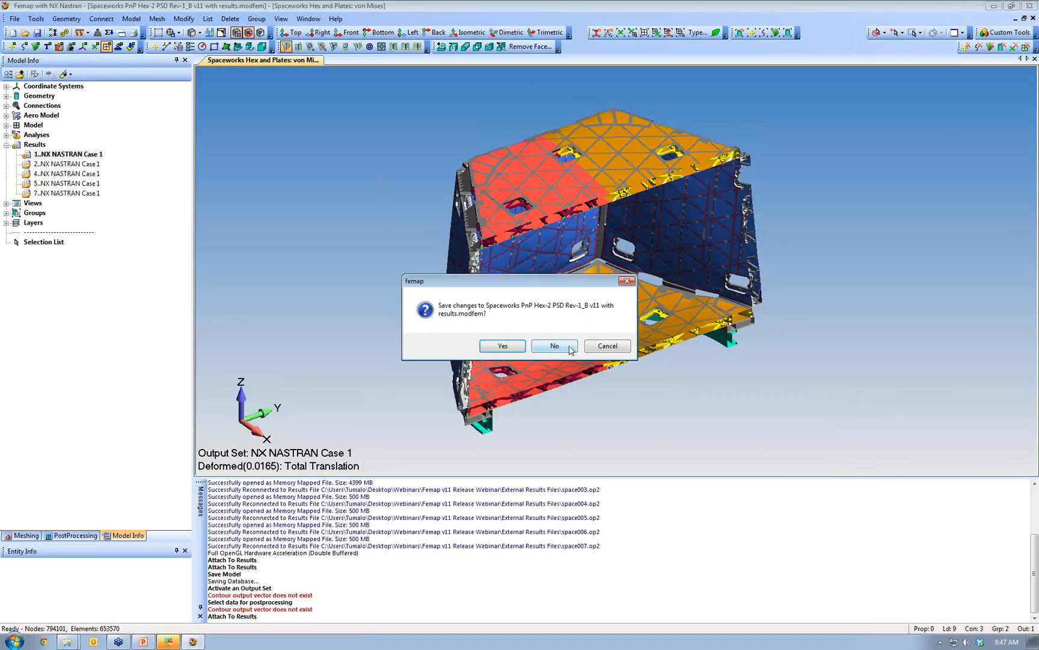
left_click(504, 344)
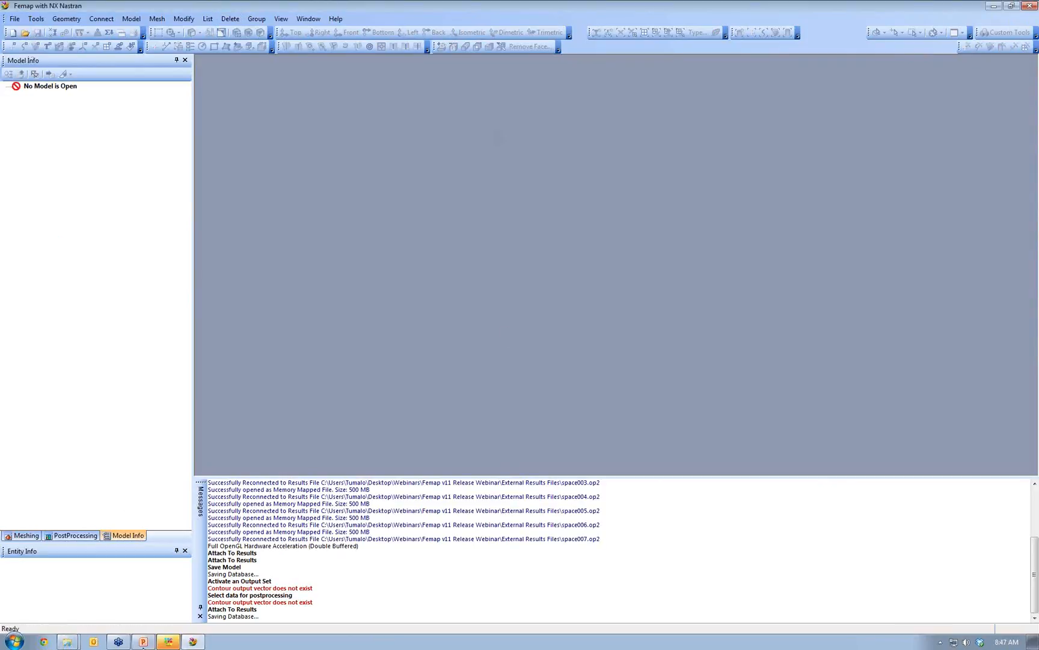
left_click(143, 645)
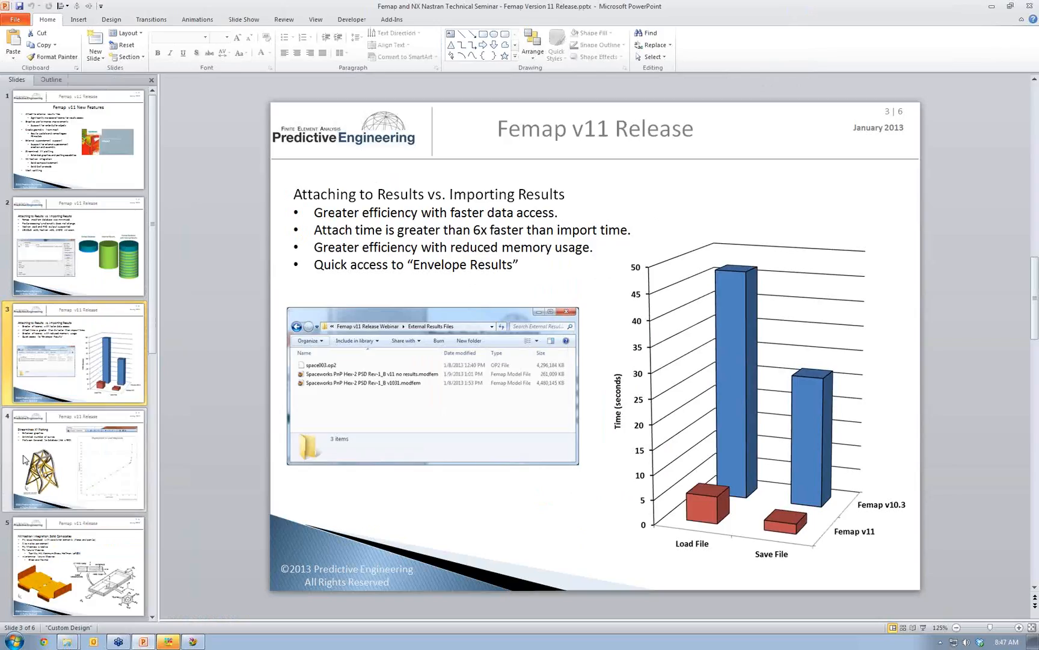
left_click(52, 454)
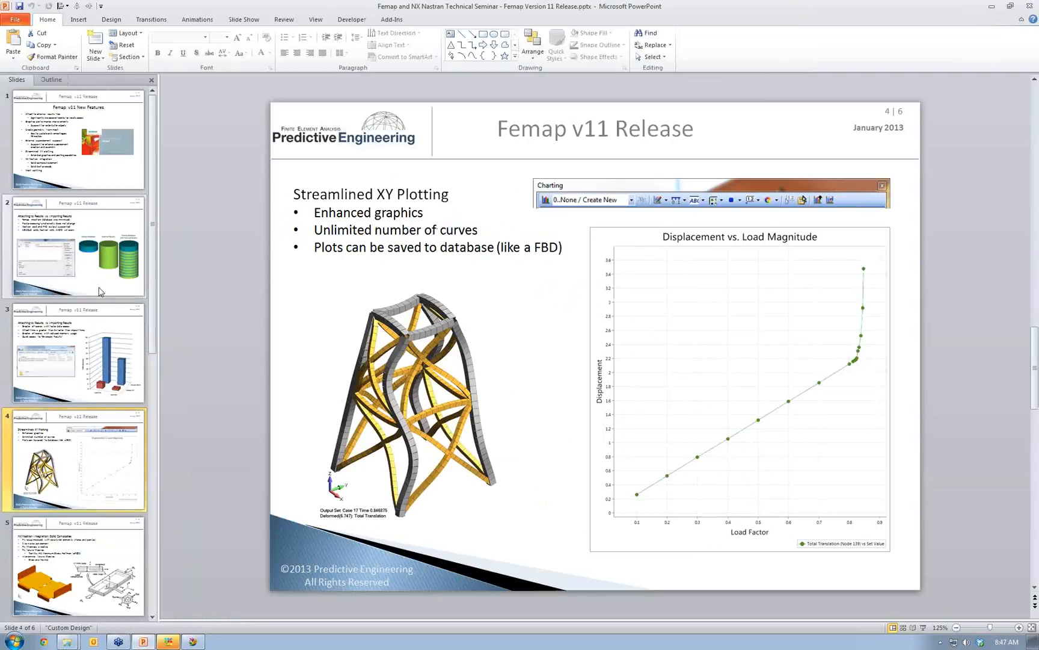
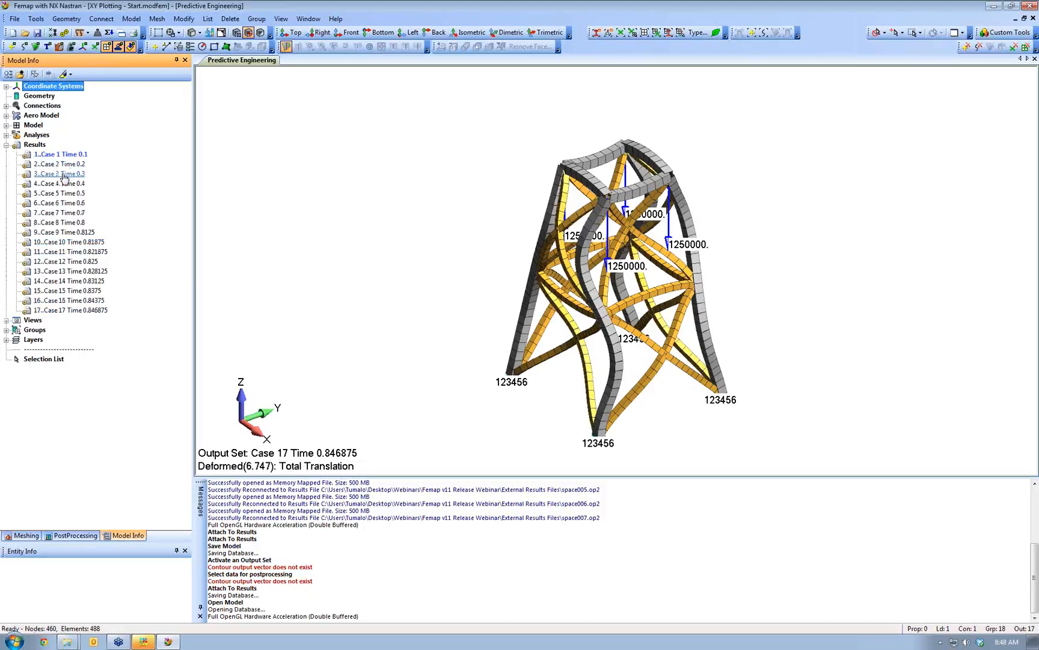
- Activate output set Case 17 and dock an empty Charting pane to the left of the model
double_click(73, 310)
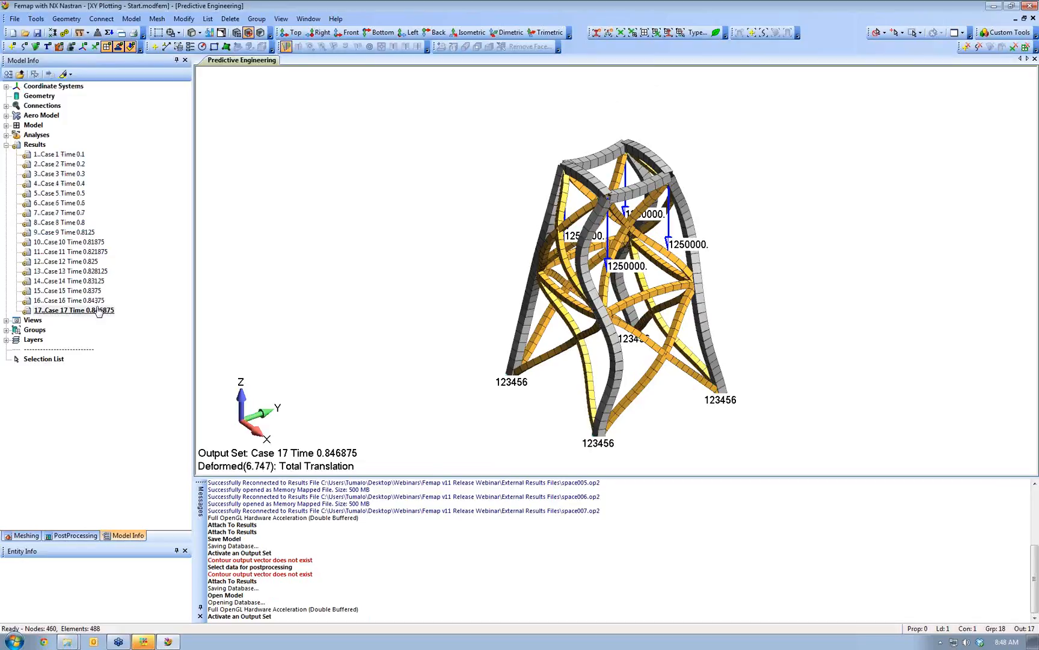
left_click(37, 19)
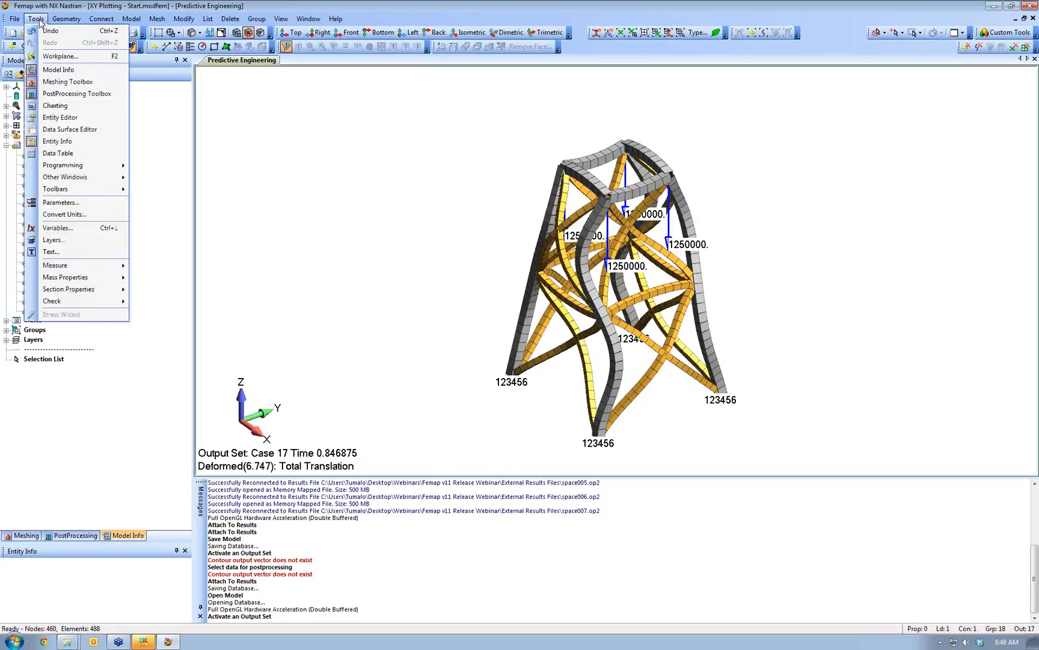
left_click(52, 106)
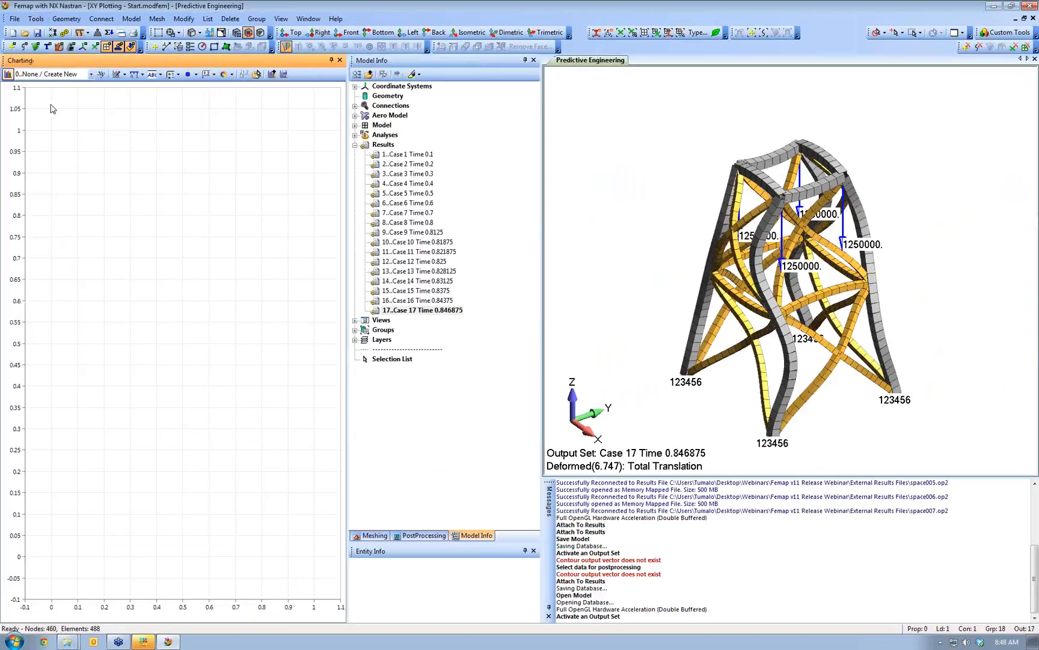
left_click_drag(88, 61, 361, 104)
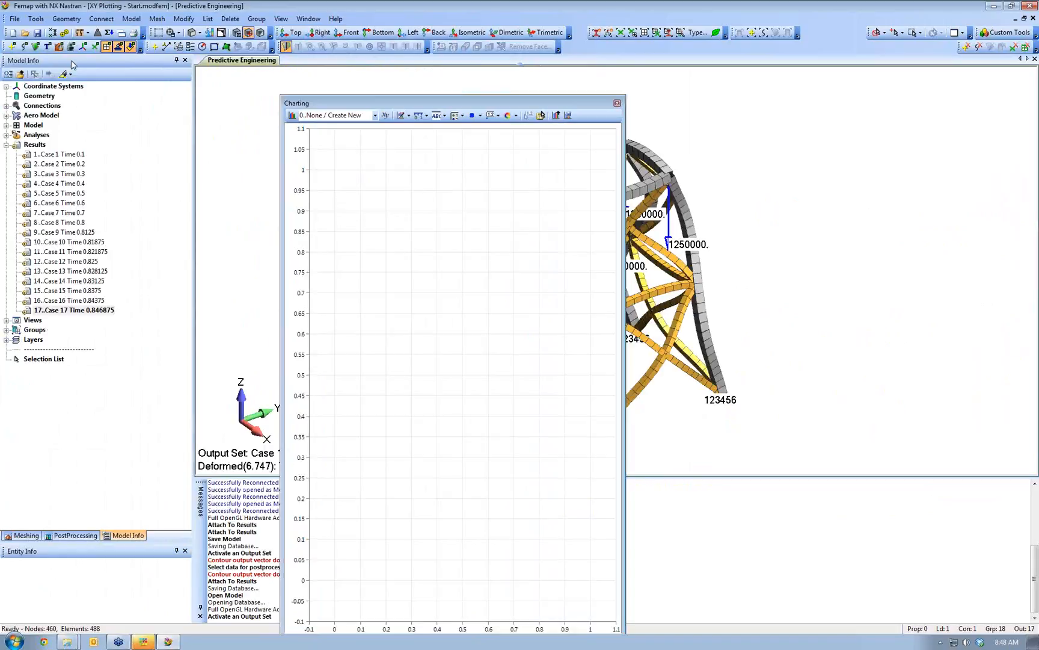
left_click_drag(442, 103, 68, 347)
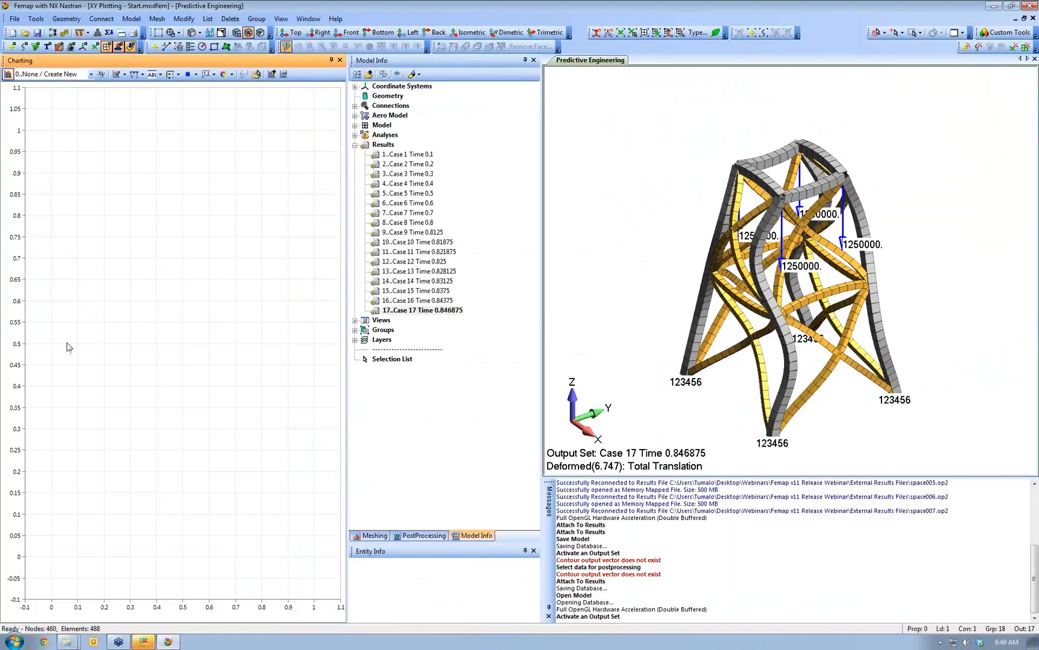
- Create a Line-style chart, 1..Untitled, with no data series, and leave it current in Chart Manager
left_click(8, 74)
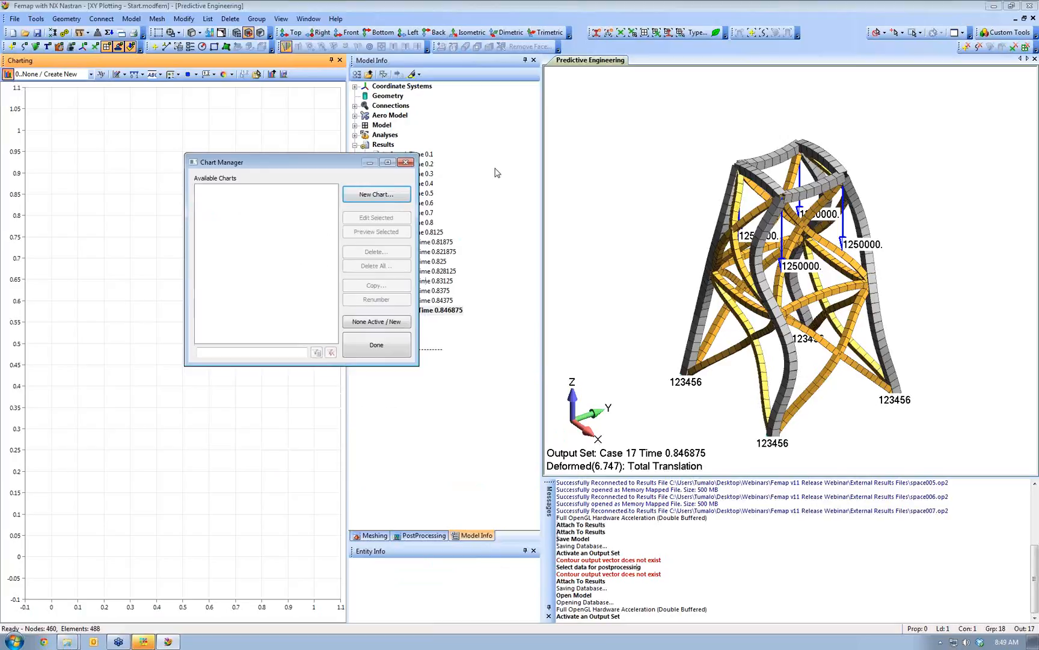
left_click(370, 193)
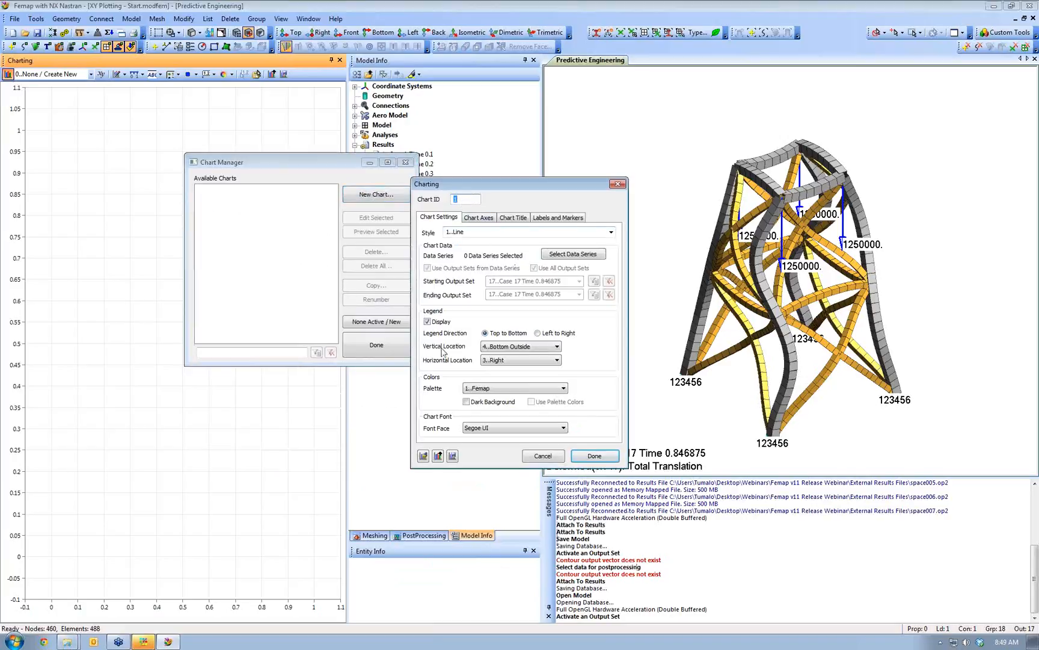
left_click(612, 232)
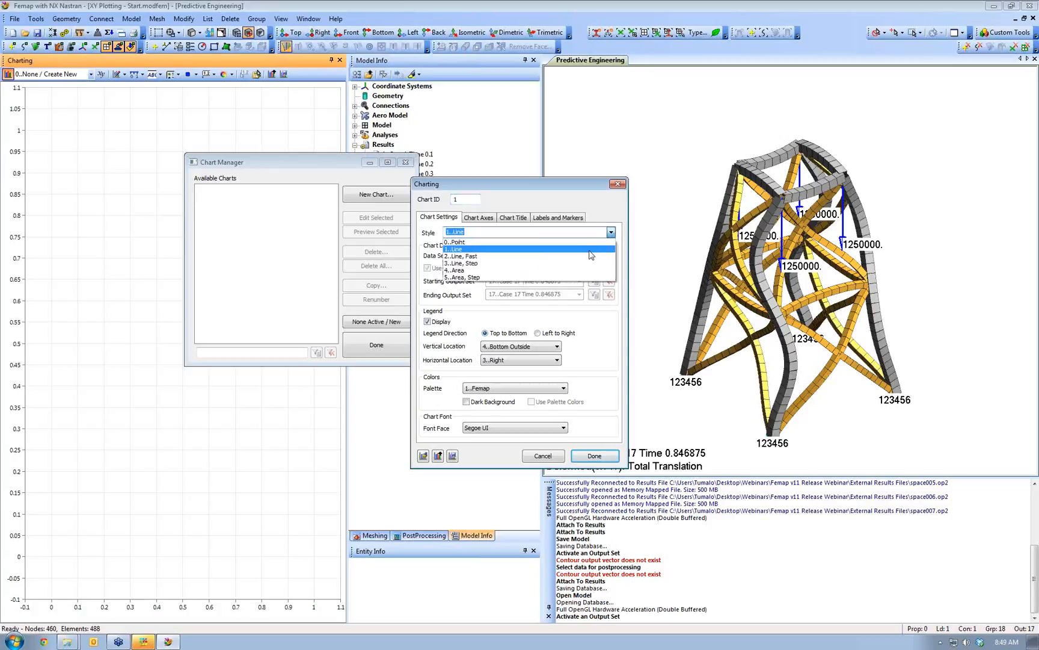
left_click(590, 251)
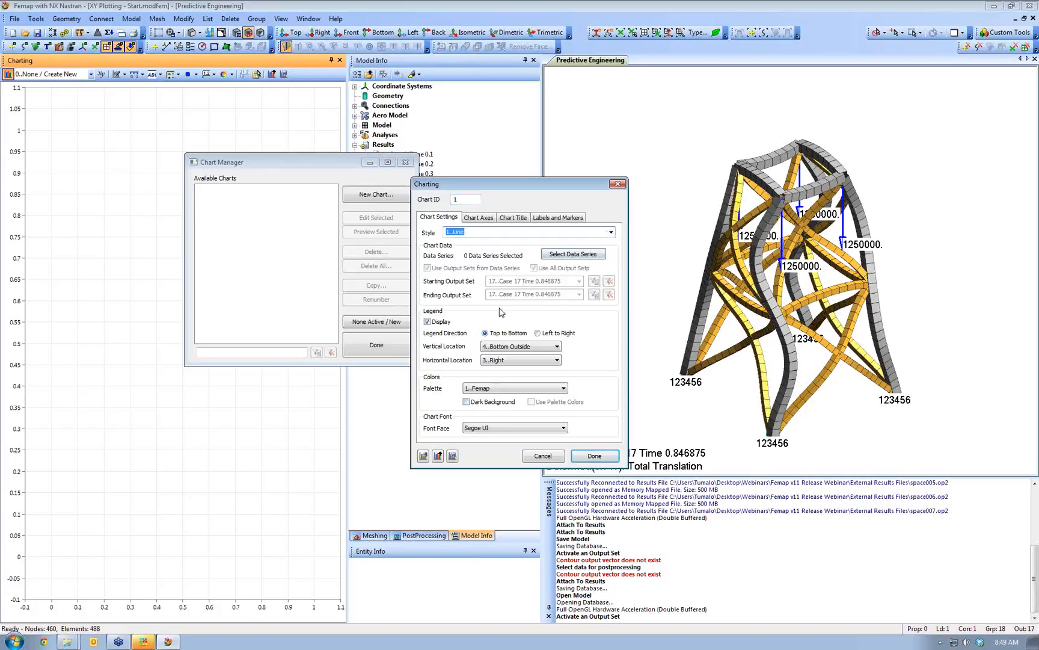
left_click(560, 254)
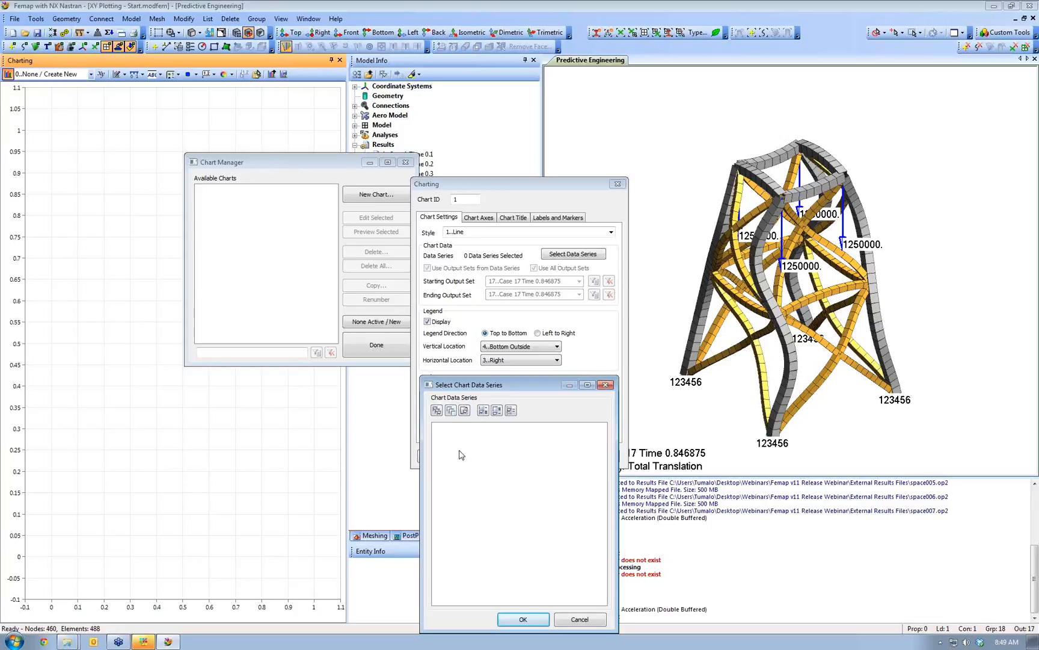
left_click(523, 620)
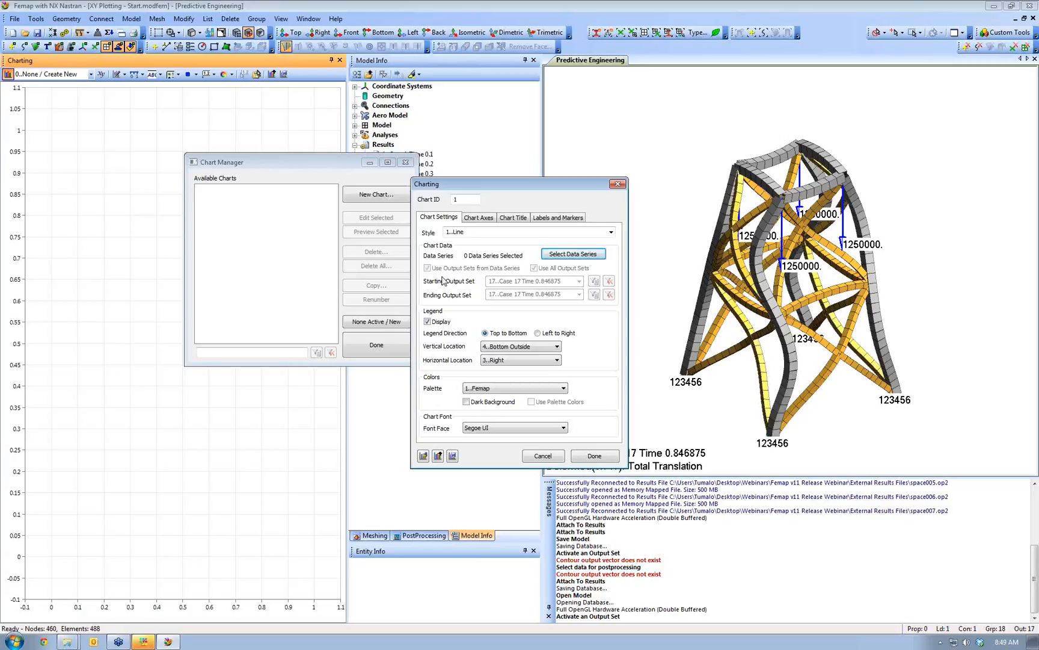
left_click(543, 456)
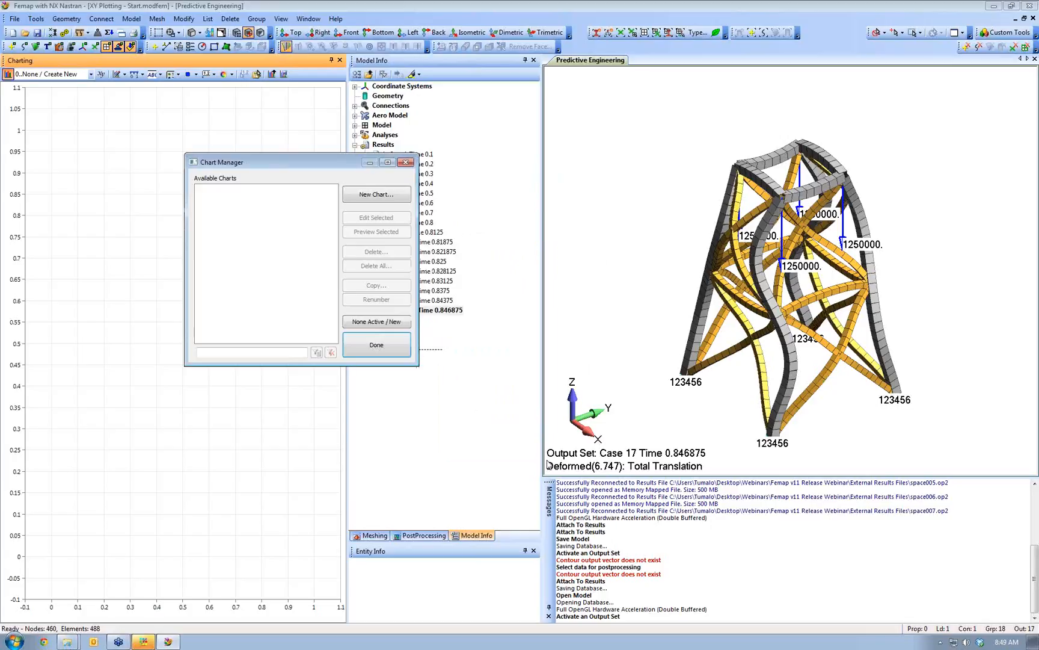
left_click(395, 198)
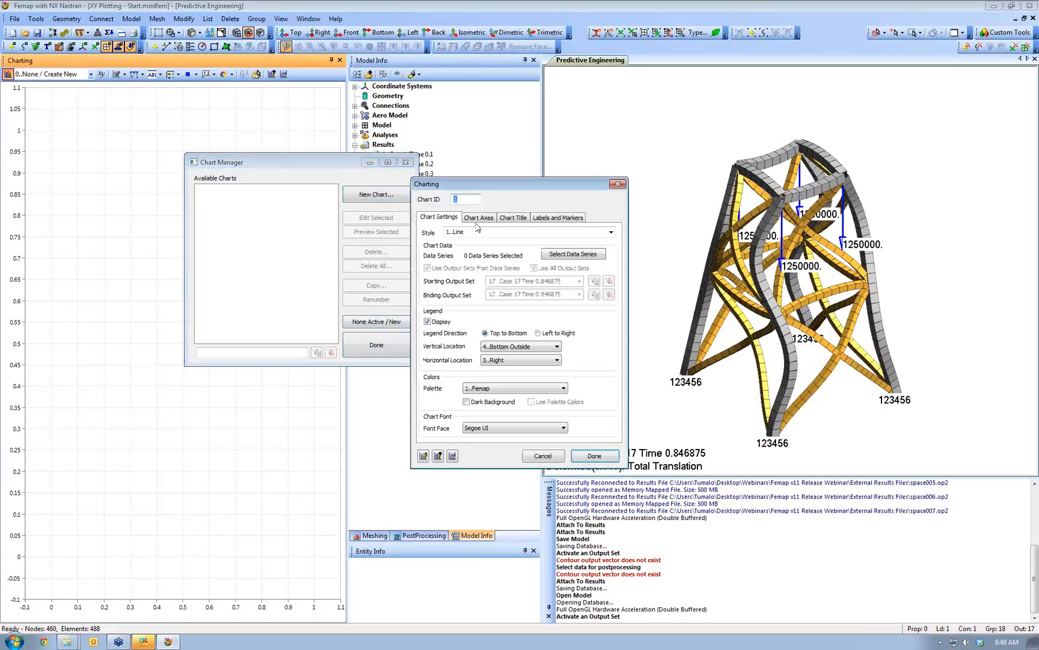
left_click(589, 457)
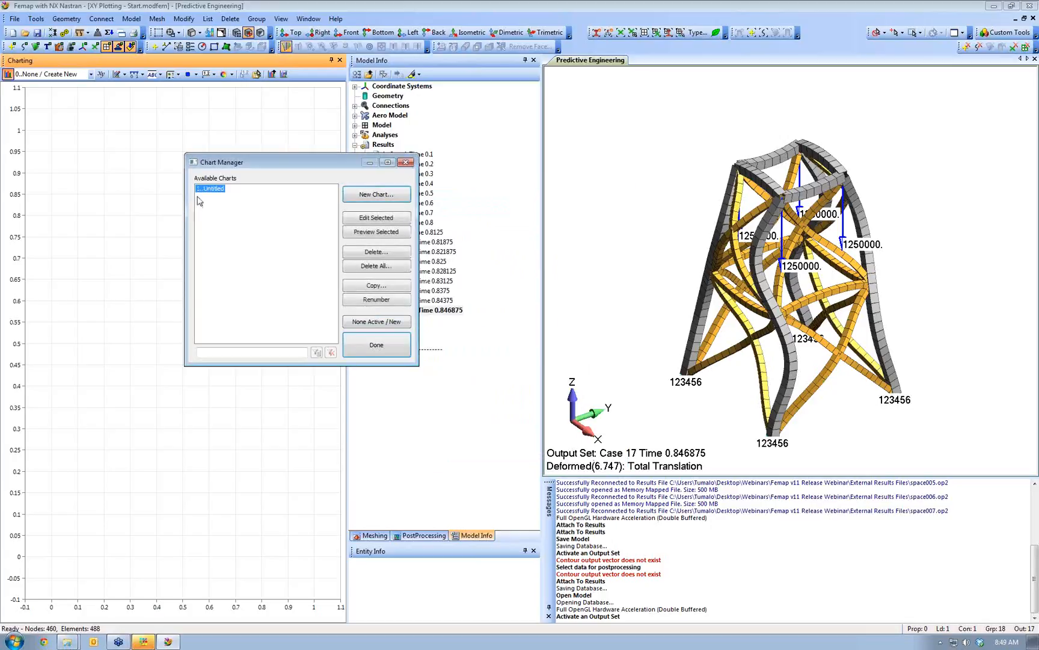
left_click(371, 352)
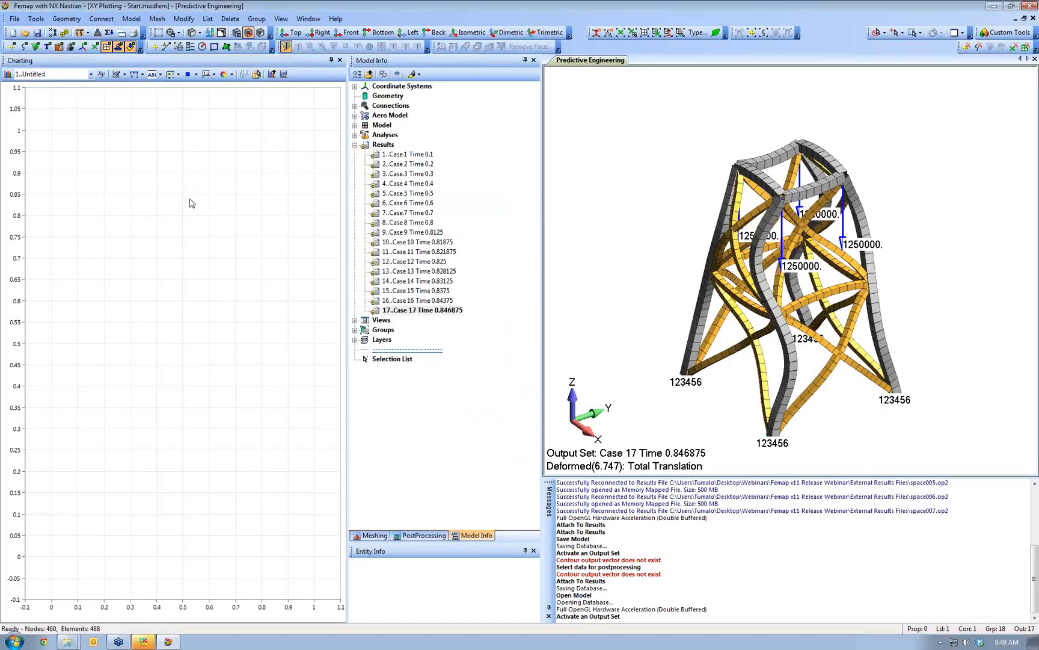
- Start a new 'Displacement vs Load' data series of type 2..XY vs. Set Value, keeping location 0
left_click(101, 75)
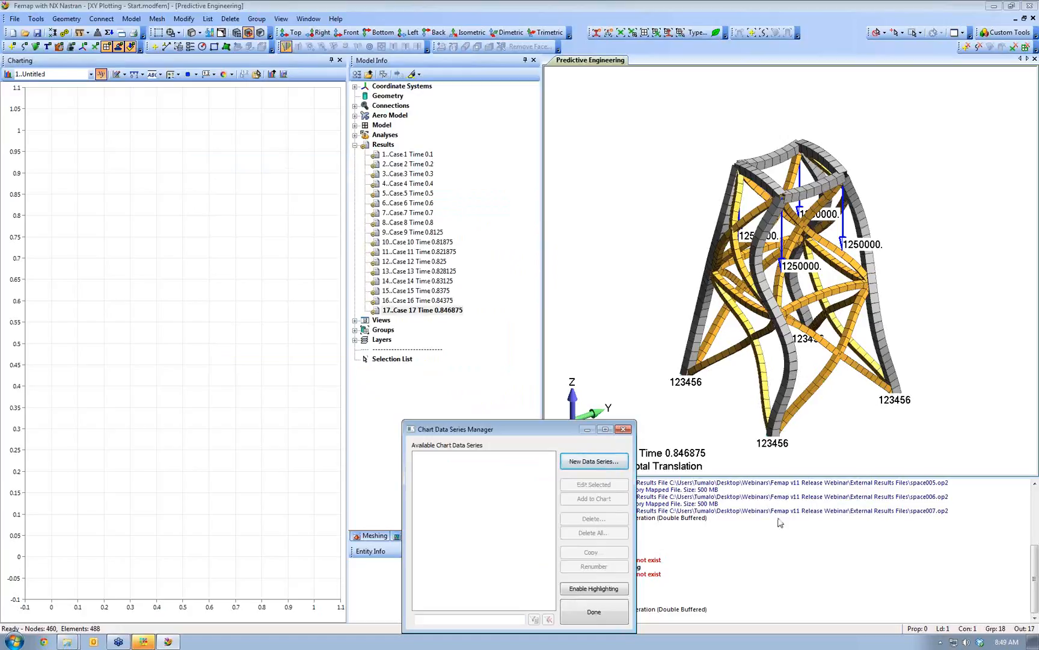
left_click(620, 461)
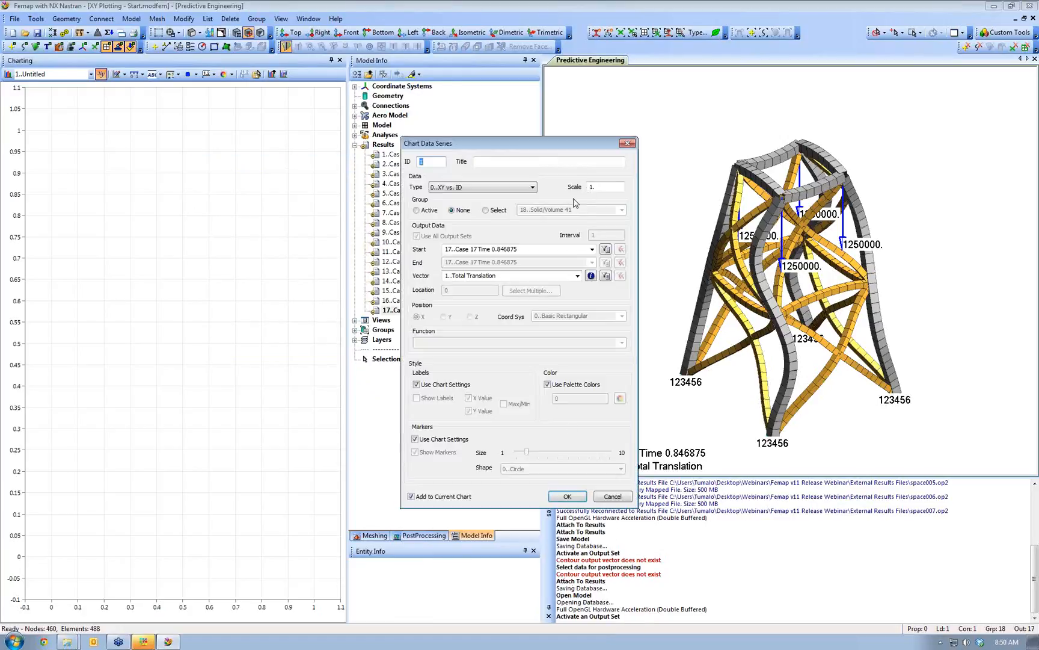
left_click(522, 162)
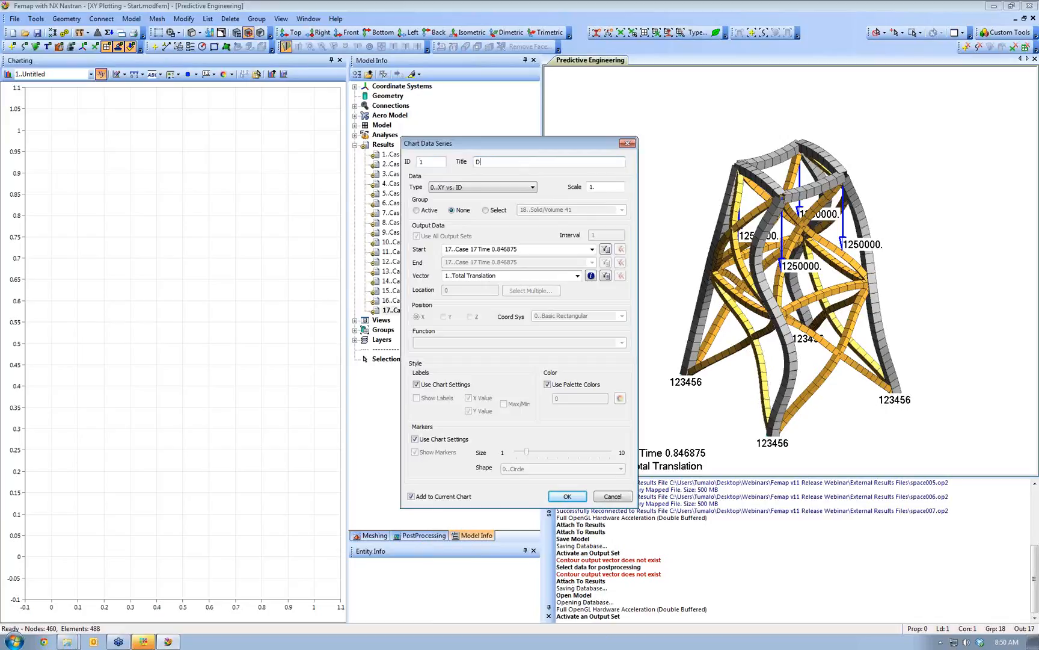
type("Displacement:")
left_click(519, 188)
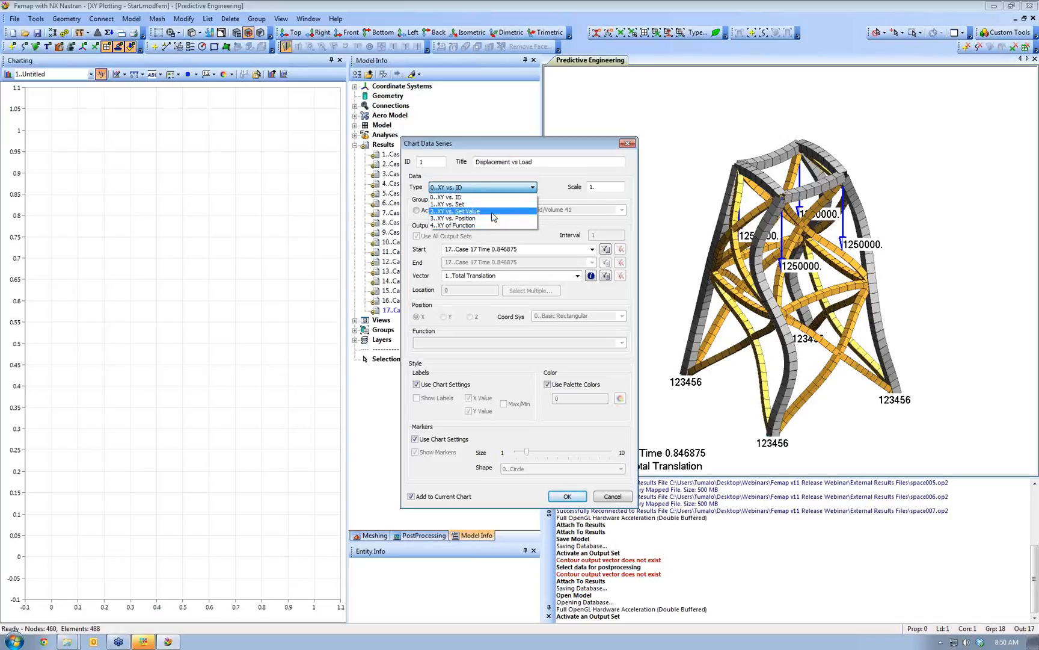
left_click(493, 217)
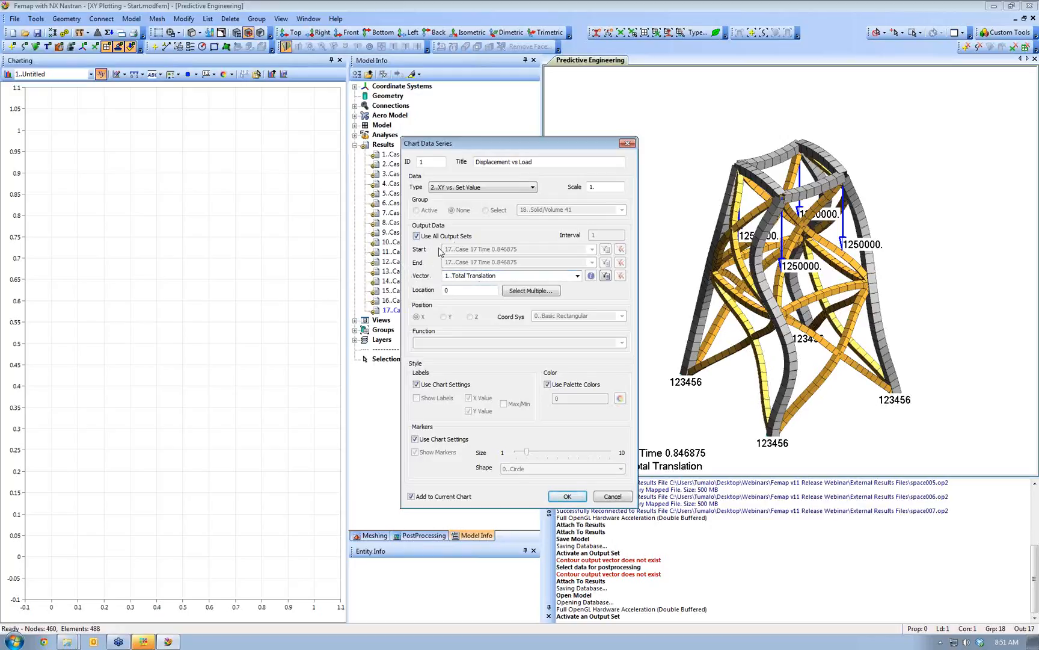
left_click(451, 290)
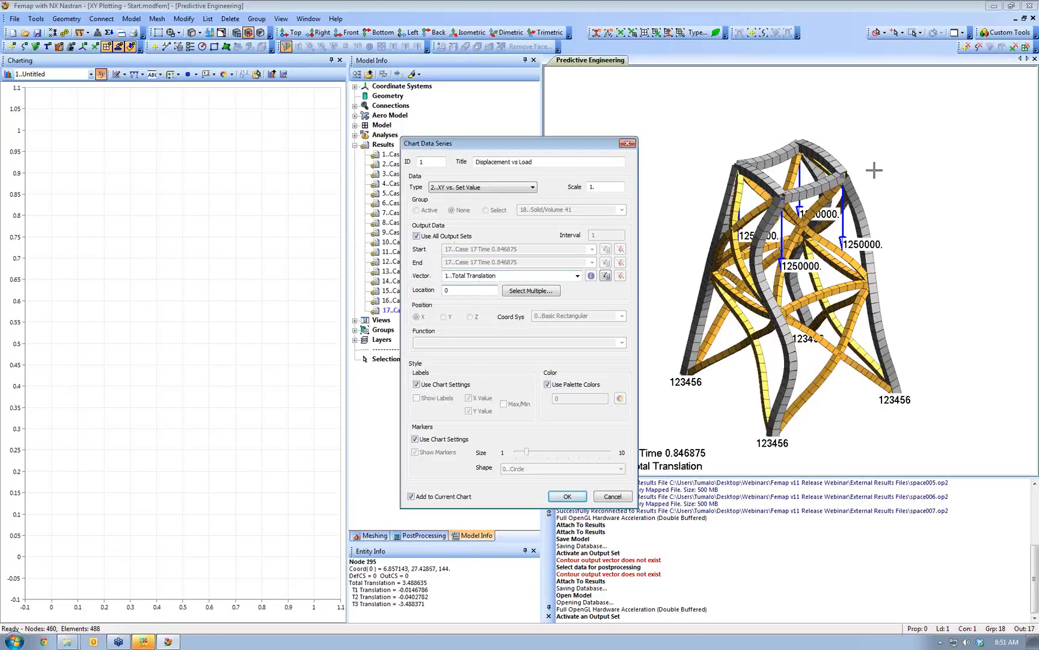
type(".")
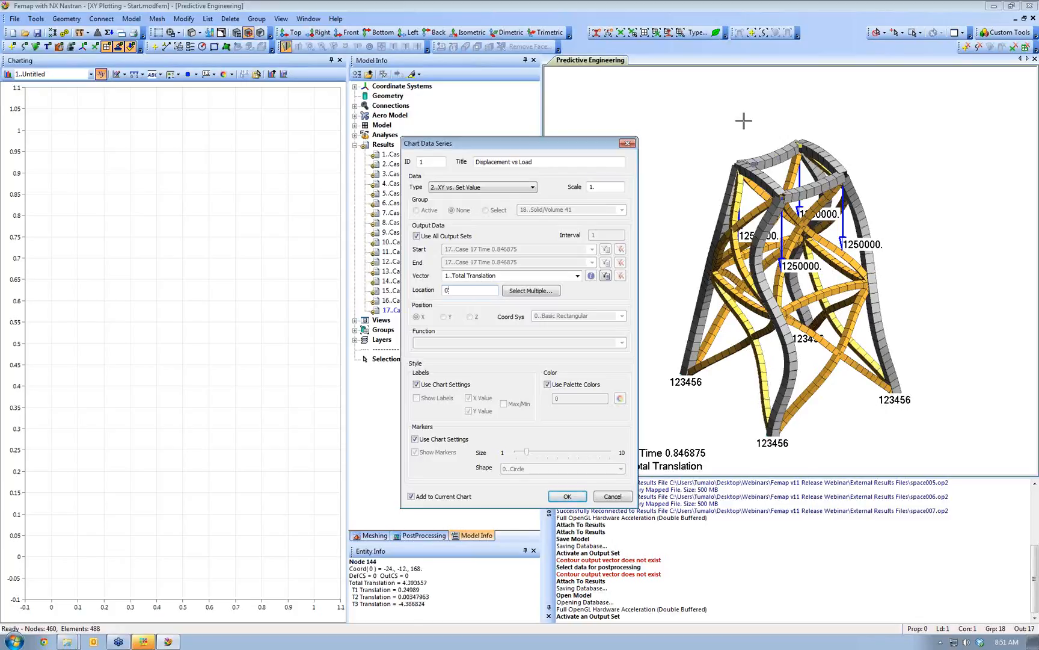
key("BackSpace")
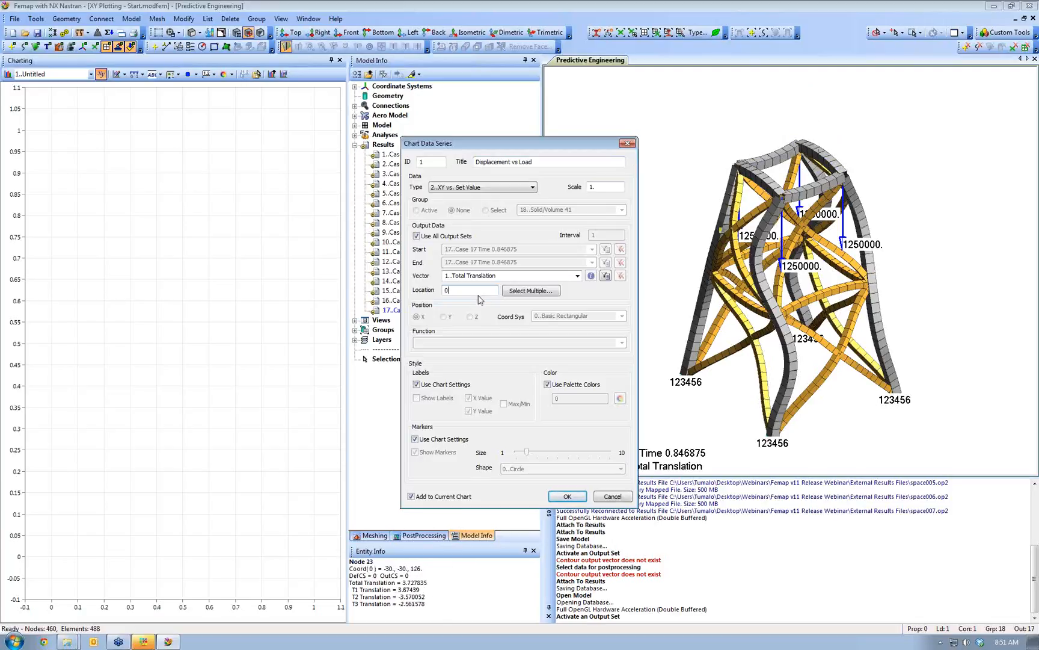
- Pick nodes 129, 342, 395 and 444 as the series locations and plot their curves
left_click(524, 292)
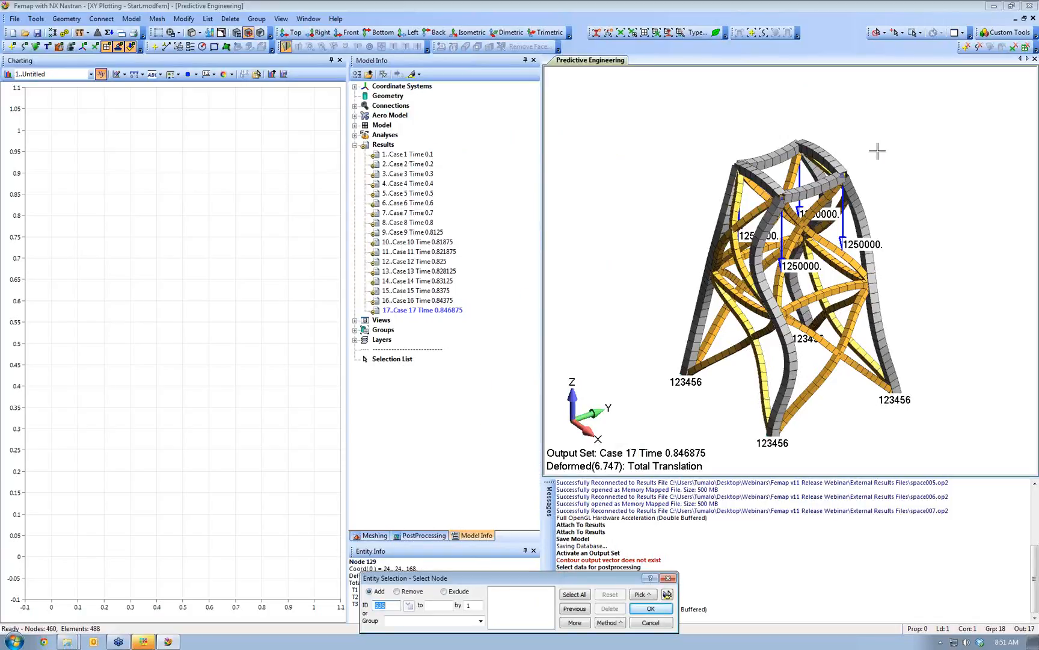
left_click(861, 163)
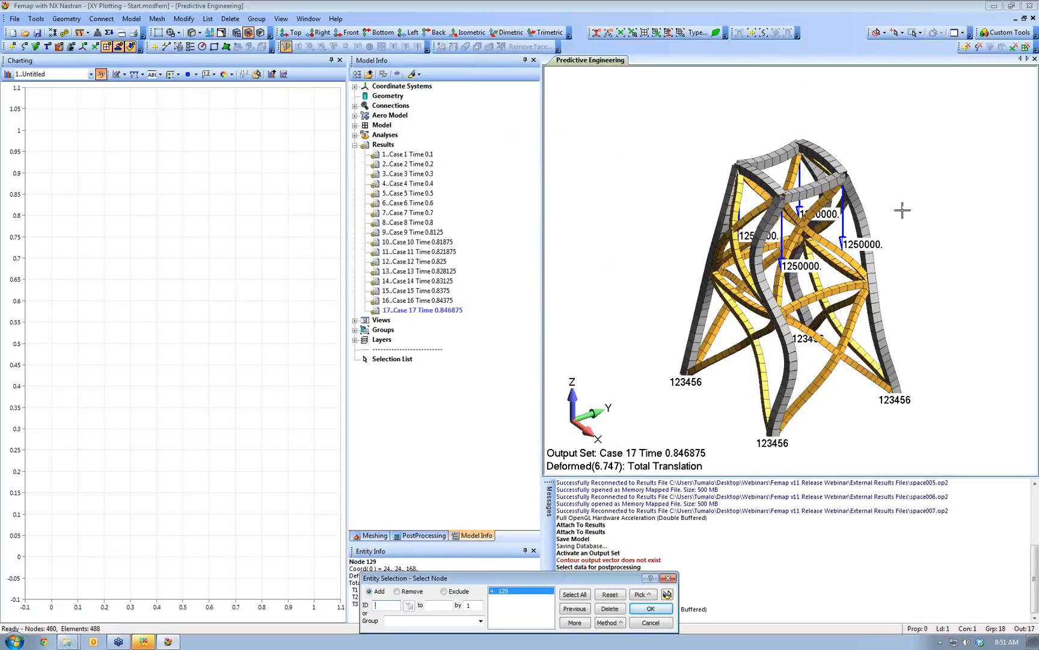
left_click(900, 281)
middle_click_drag(898, 281, 800, 457)
left_click(833, 365)
left_click(788, 308)
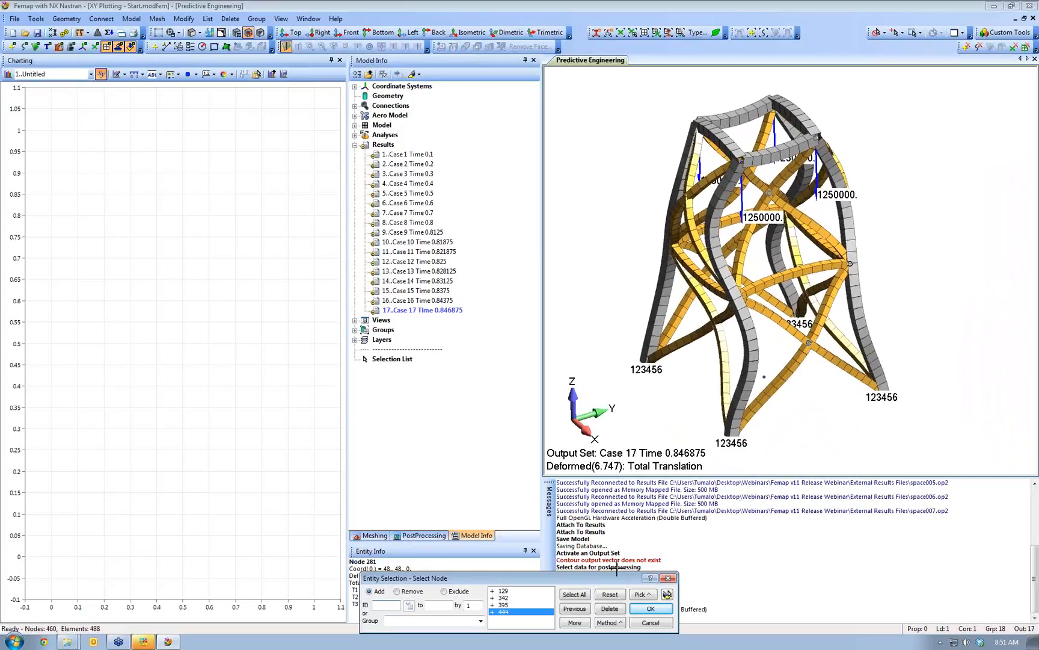
left_click(652, 609)
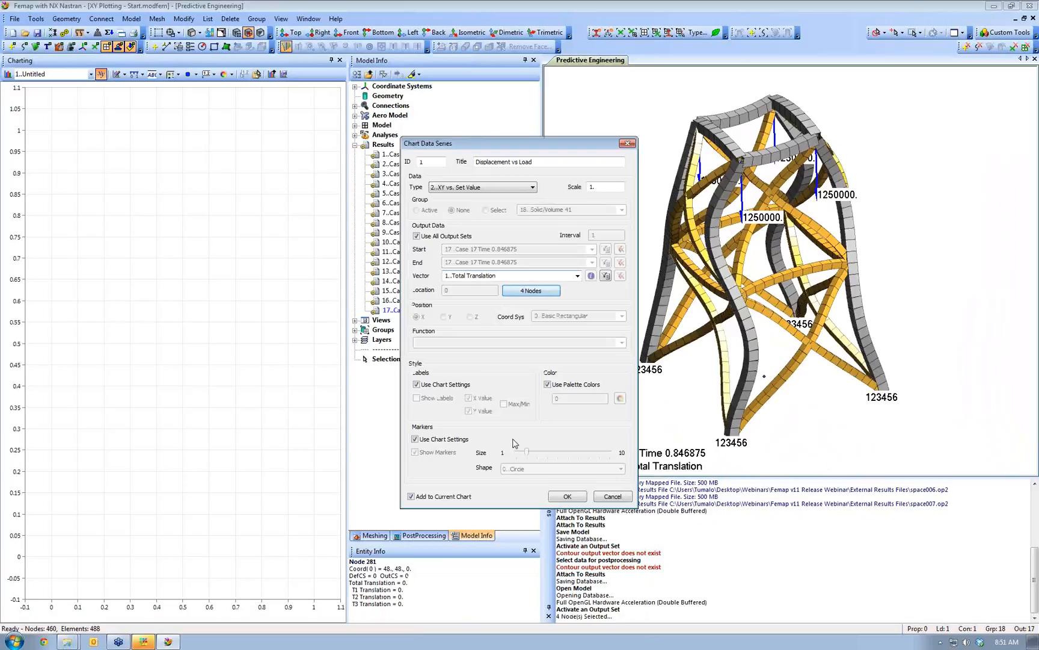
left_click(566, 497)
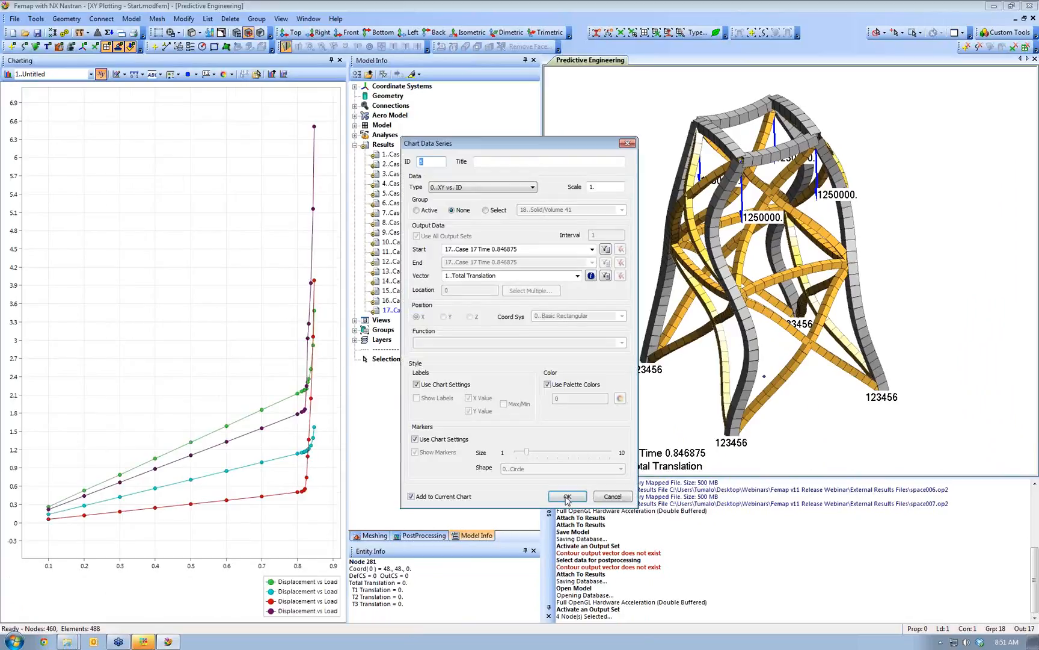
- Close the data series dialogs, widen the chart and model tree panels, and open Chart Manager
left_click(612, 497)
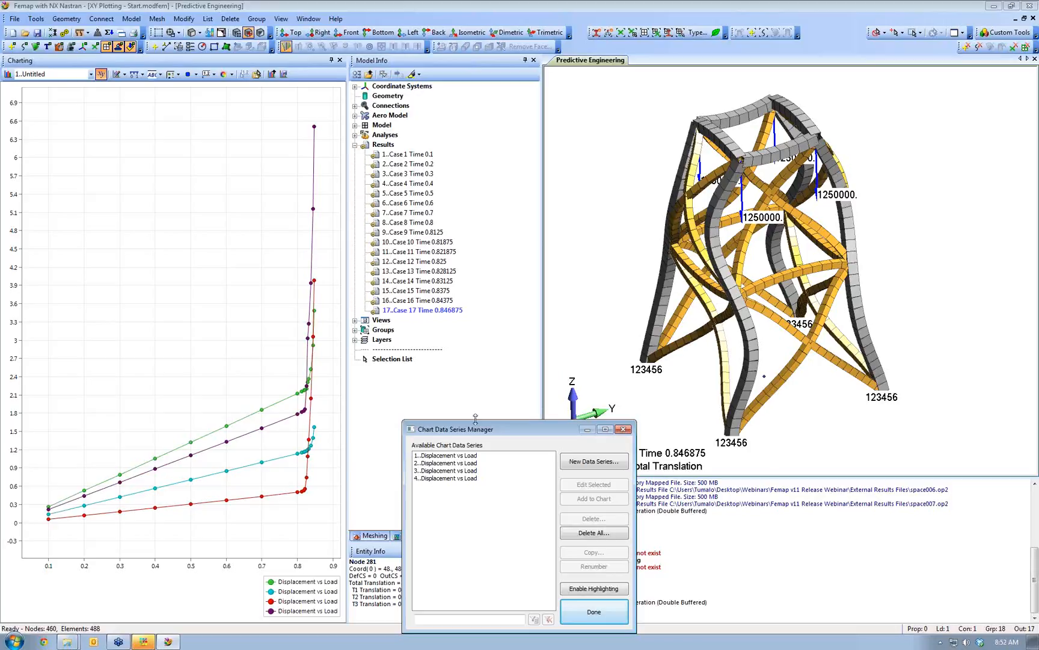
left_click(593, 611)
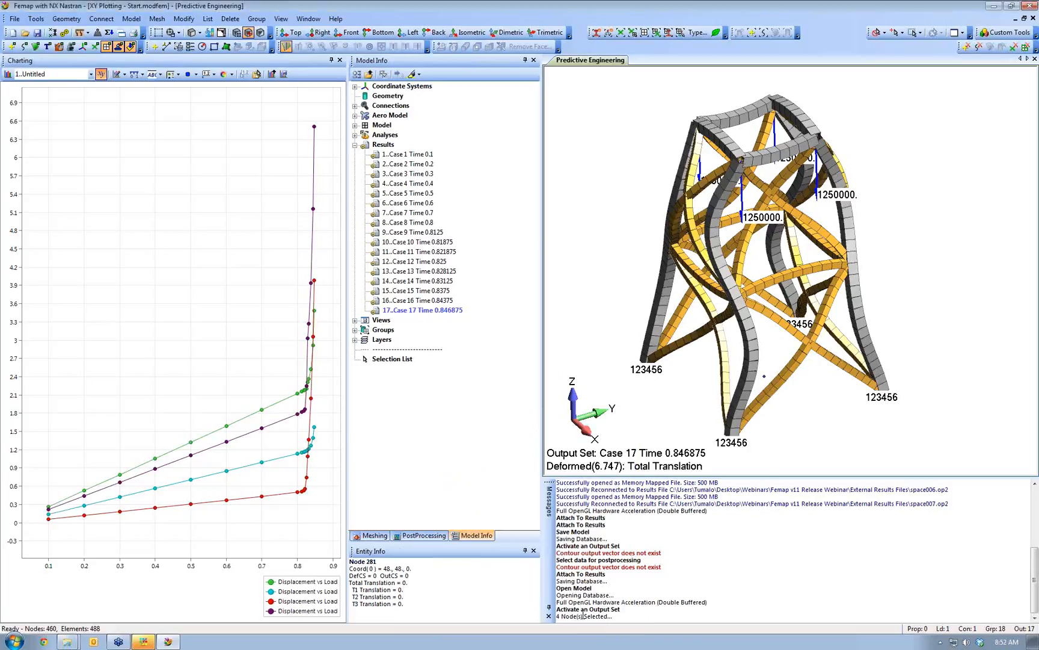
left_click_drag(347, 102, 503, 102)
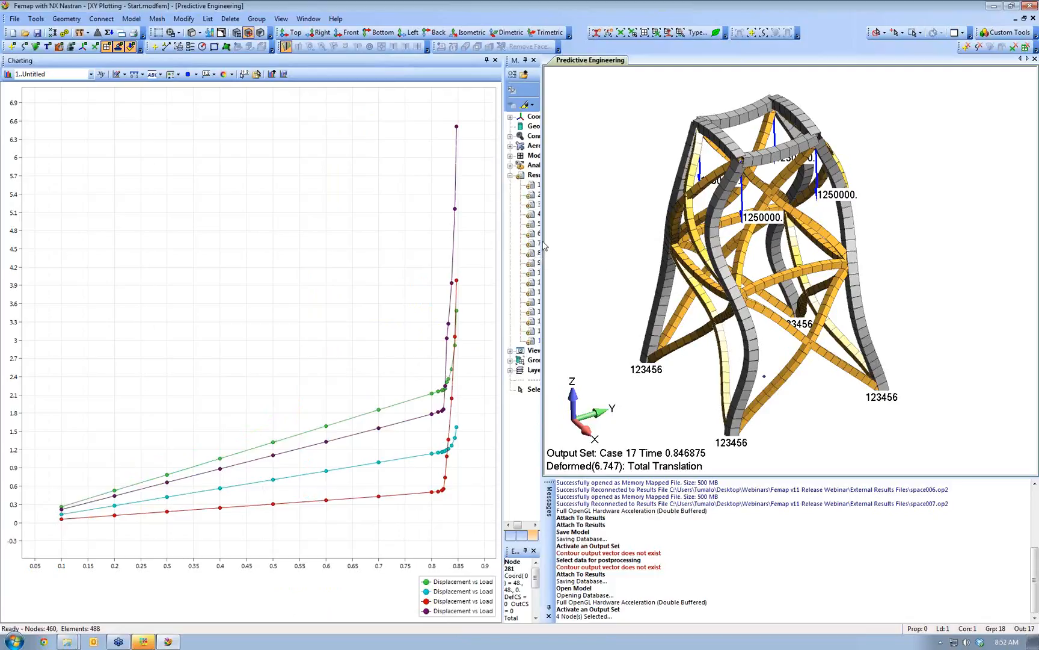
left_click_drag(542, 241, 725, 241)
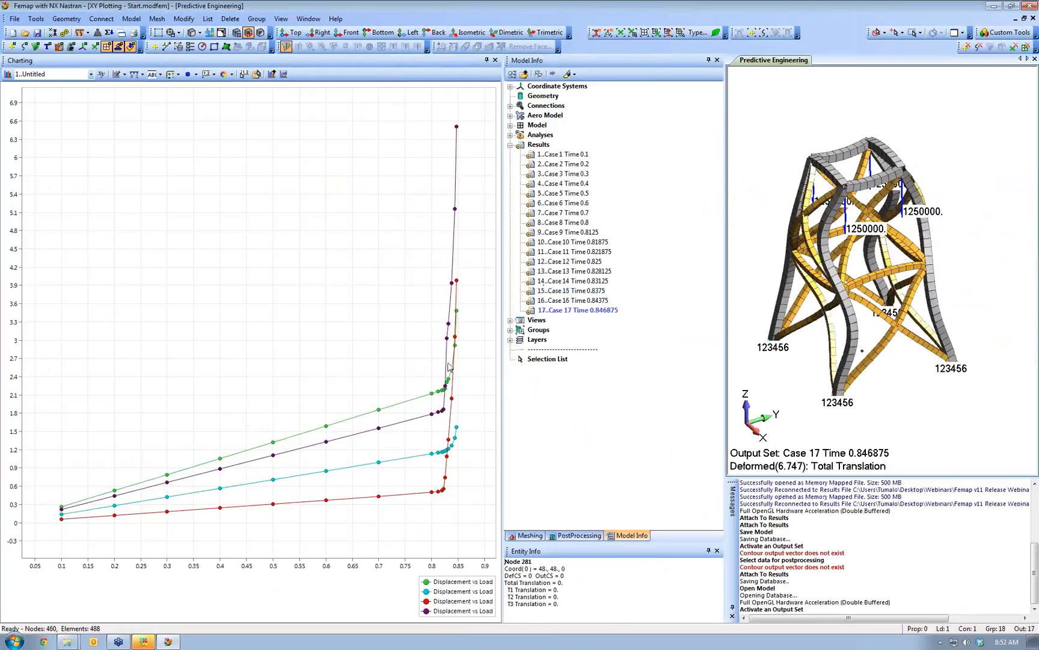
left_click(8, 74)
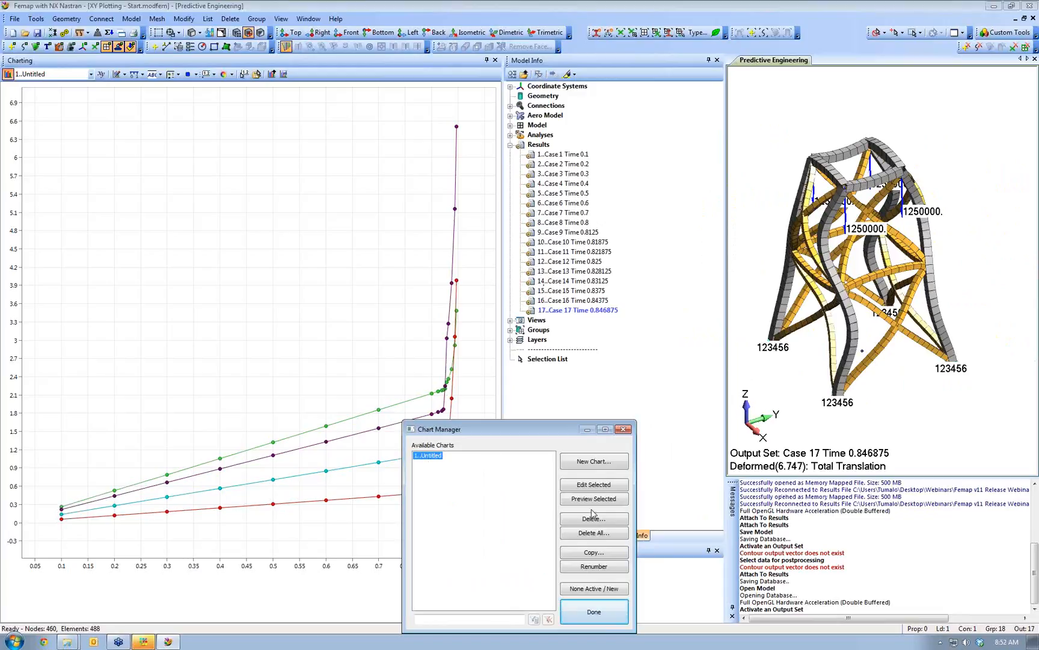
- Edit the Untitled chart so it displays only two of the displacement series
left_click(587, 492)
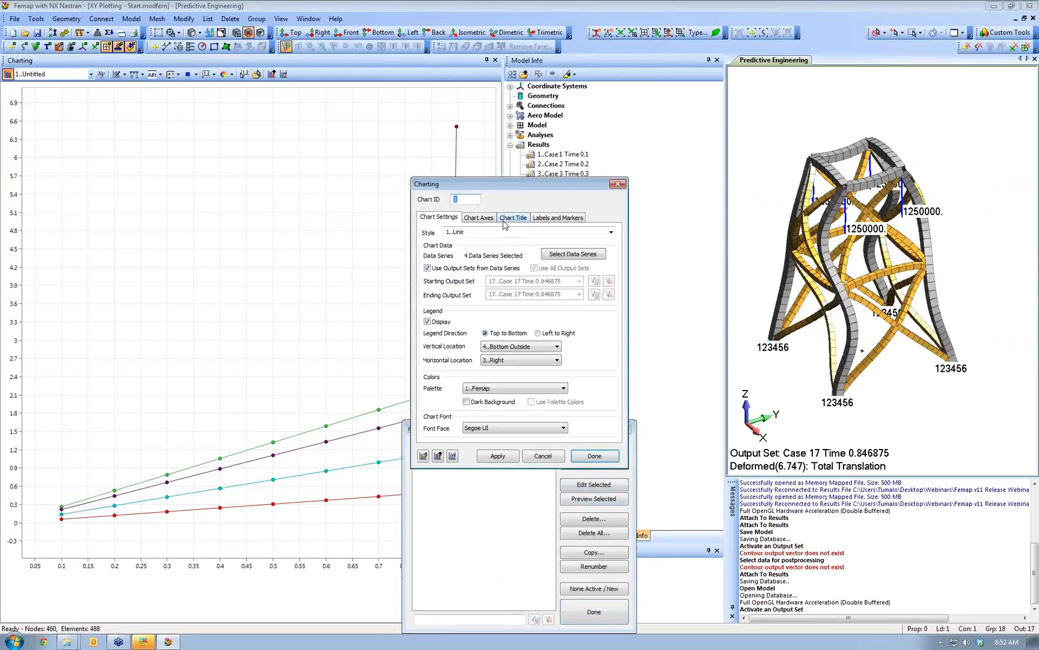
left_click_drag(506, 188, 694, 172)
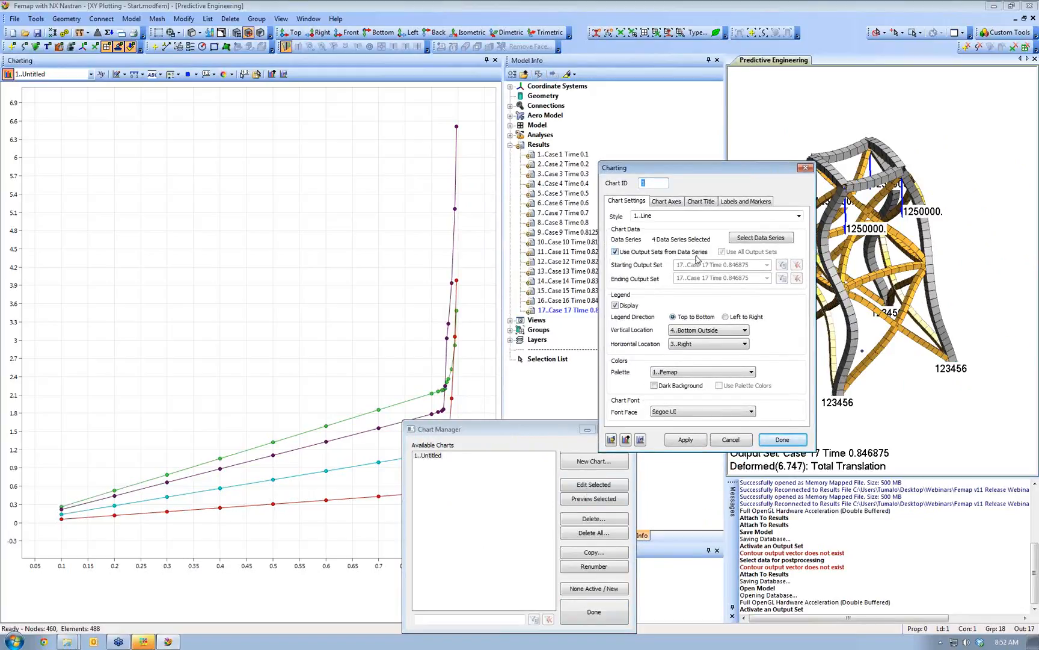
left_click(765, 238)
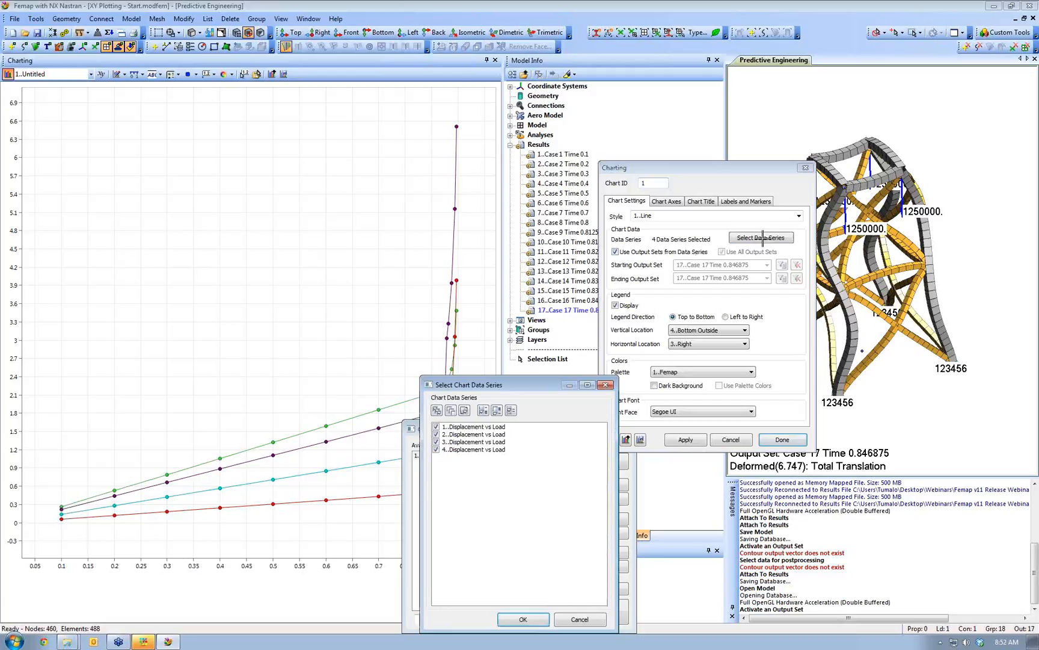
left_click(436, 450)
left_click(519, 618)
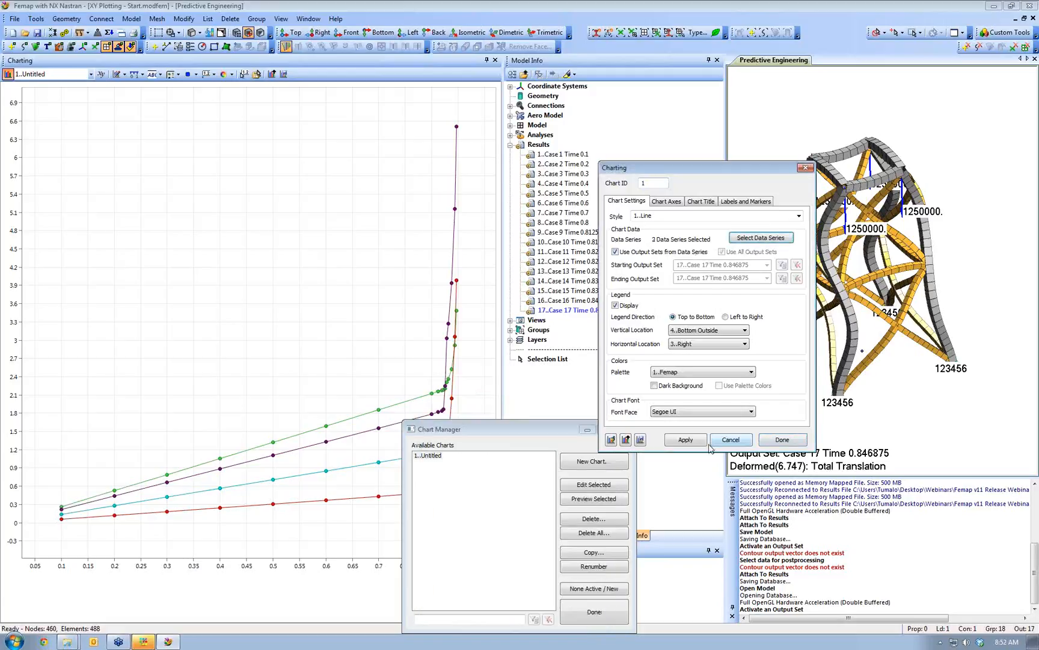
left_click(683, 441)
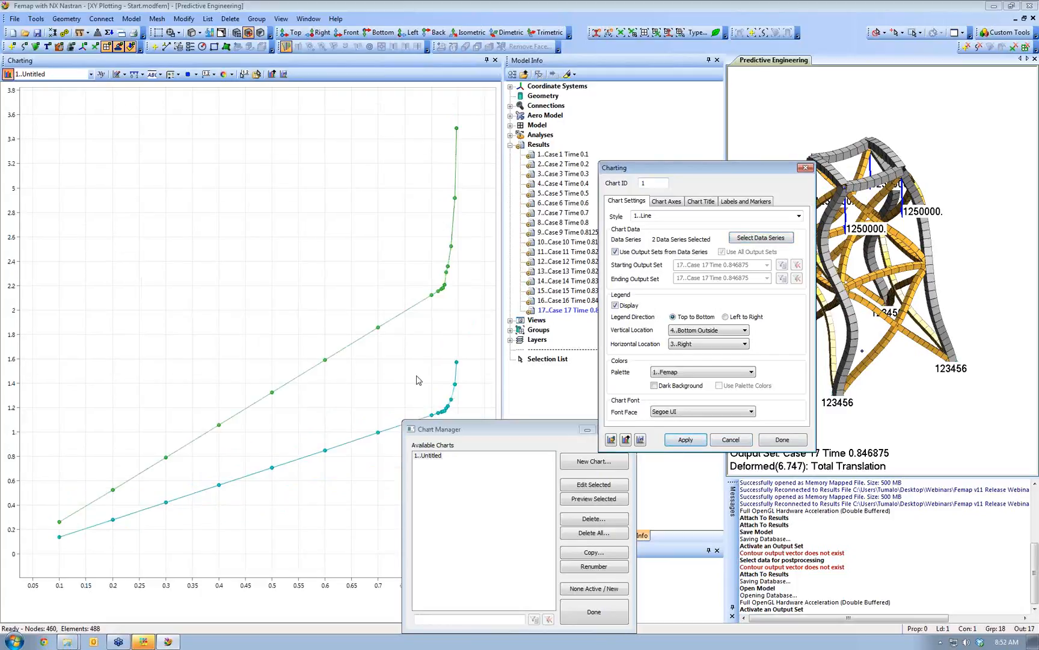
- Give the linear X axis the title 'Displacement vs Load', after briefly trying a logarithmic axis
left_click(668, 202)
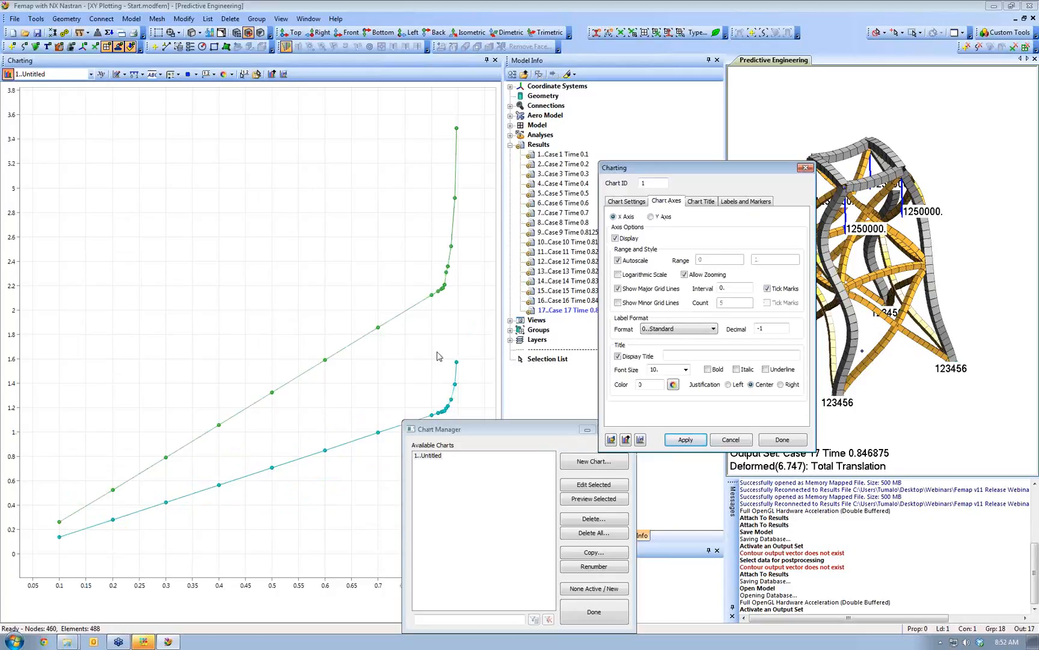
left_click(617, 274)
left_click(702, 440)
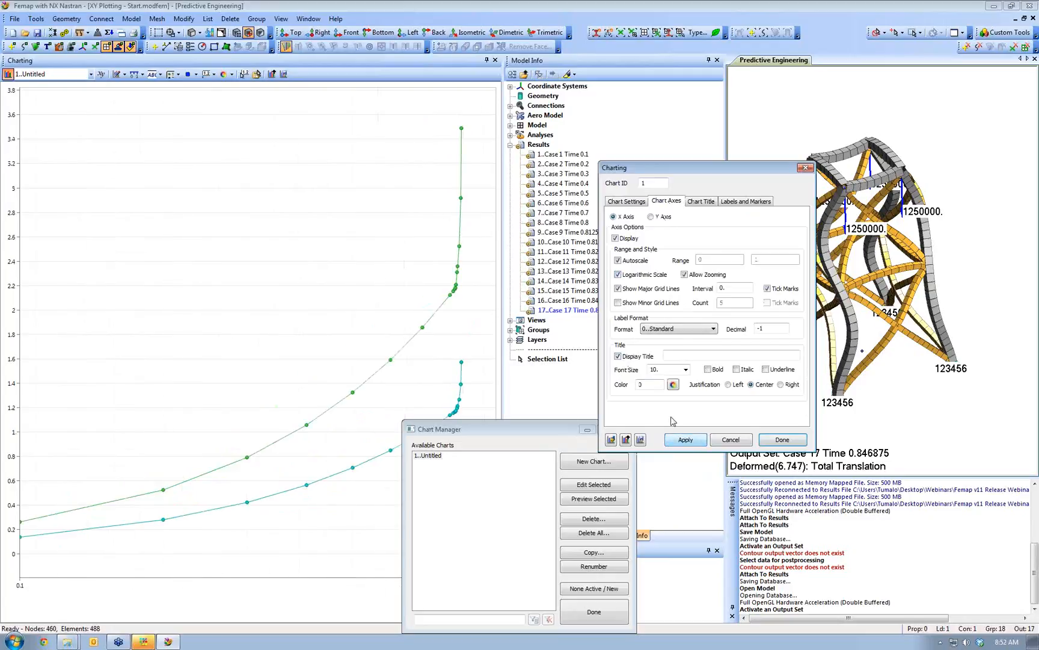
left_click(617, 274)
left_click(684, 442)
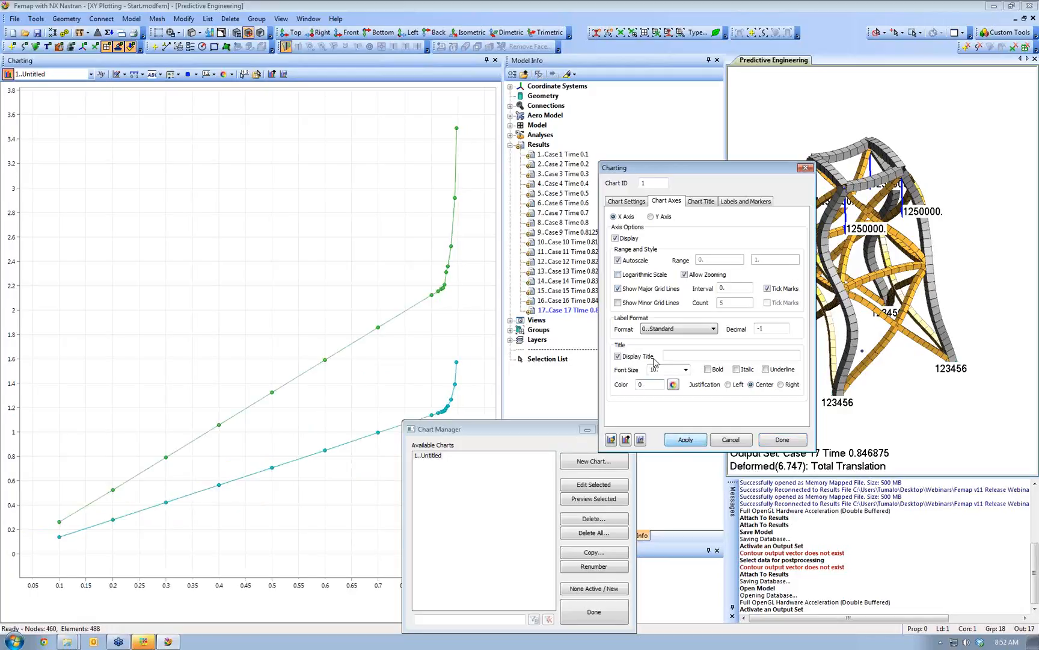
left_click(697, 355)
type("Displacement vs Load")
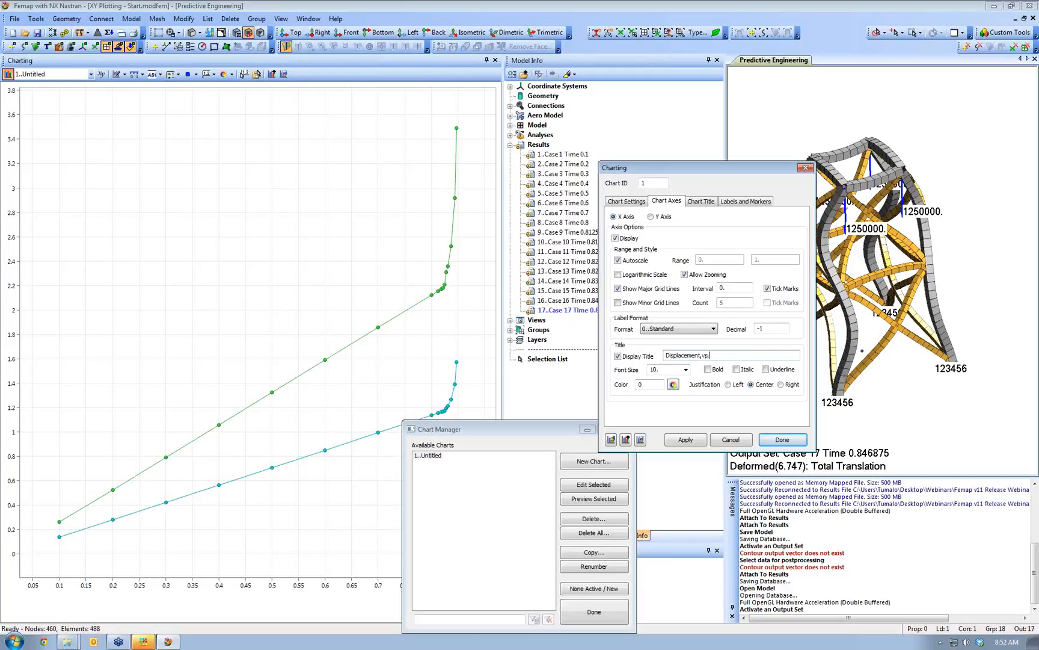
left_click(687, 439)
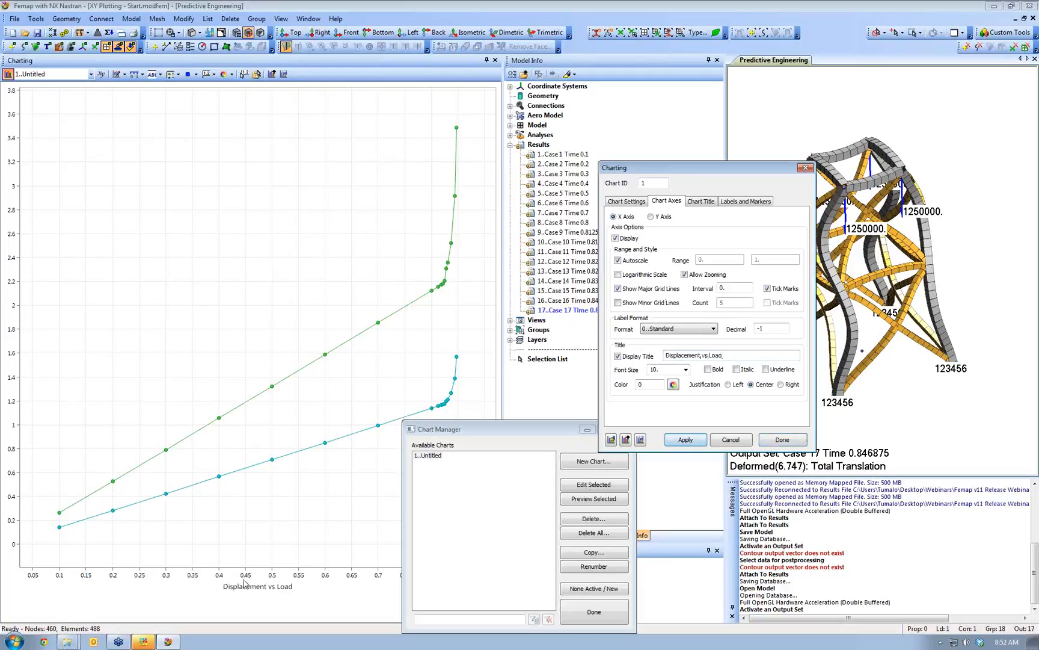
left_click(700, 205)
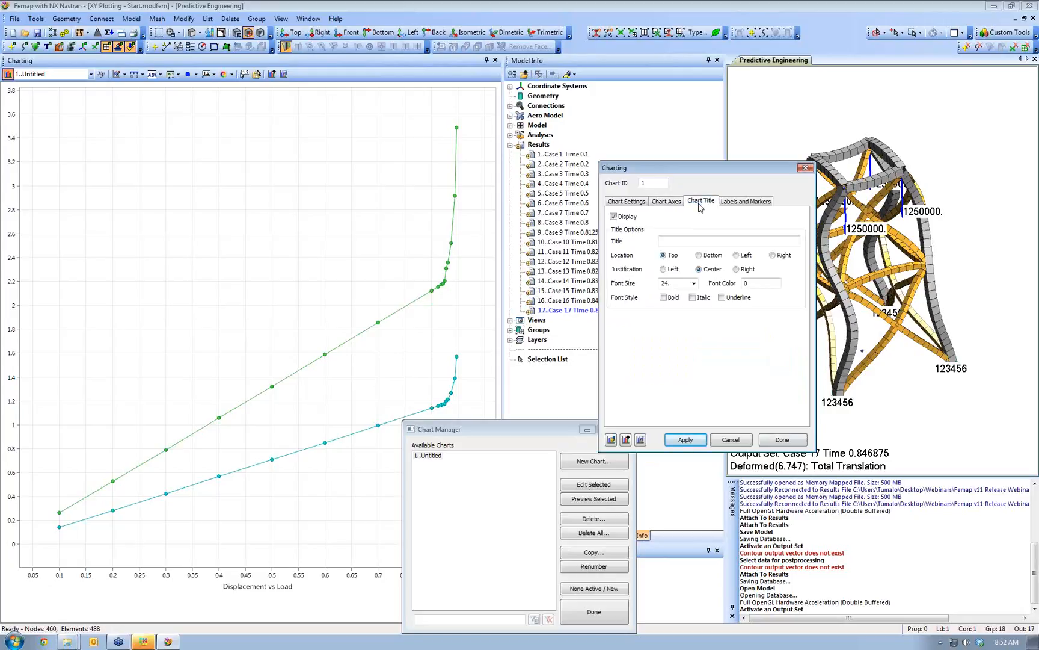
- Set the chart title to 'Displacemnt vs Load' at font size 28 and finish editing
left_click(682, 242)
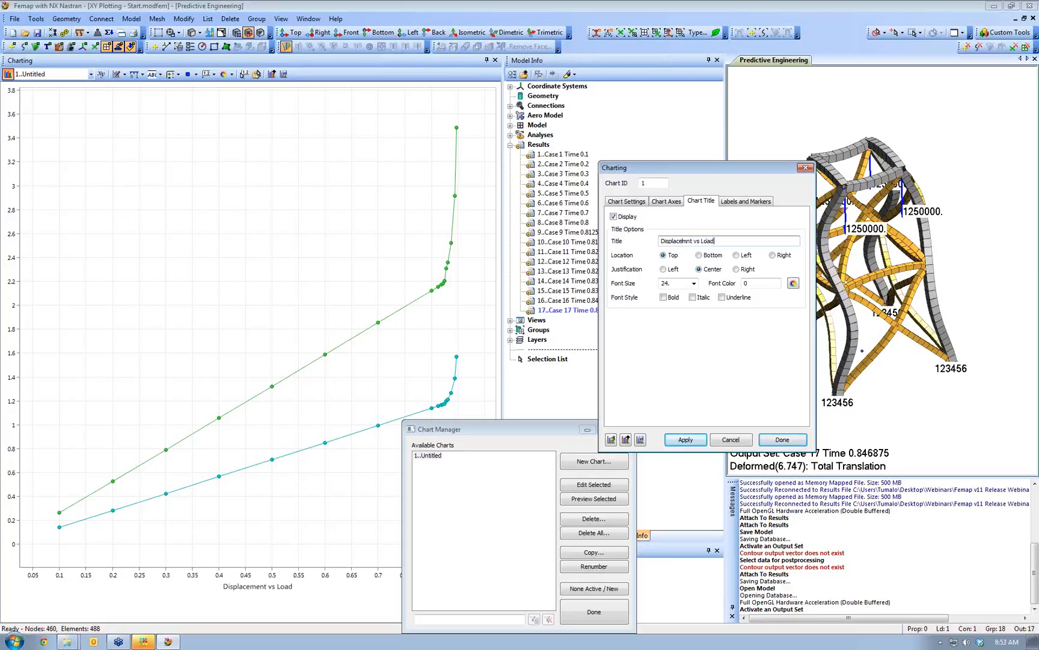
left_click(685, 440)
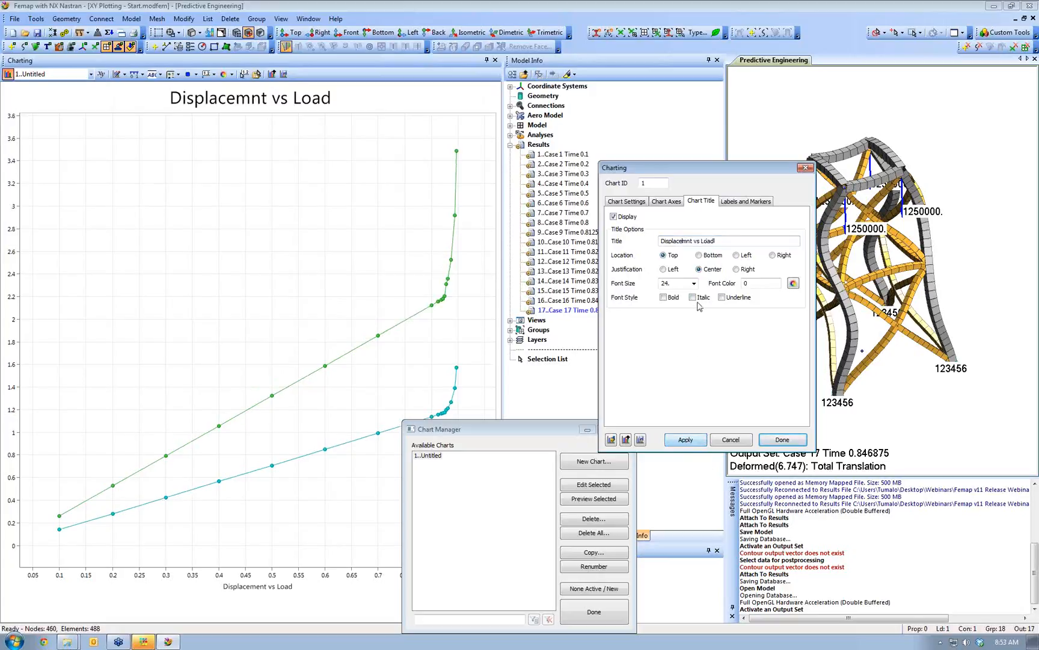
left_click(694, 284)
left_click(667, 425)
left_click(685, 439)
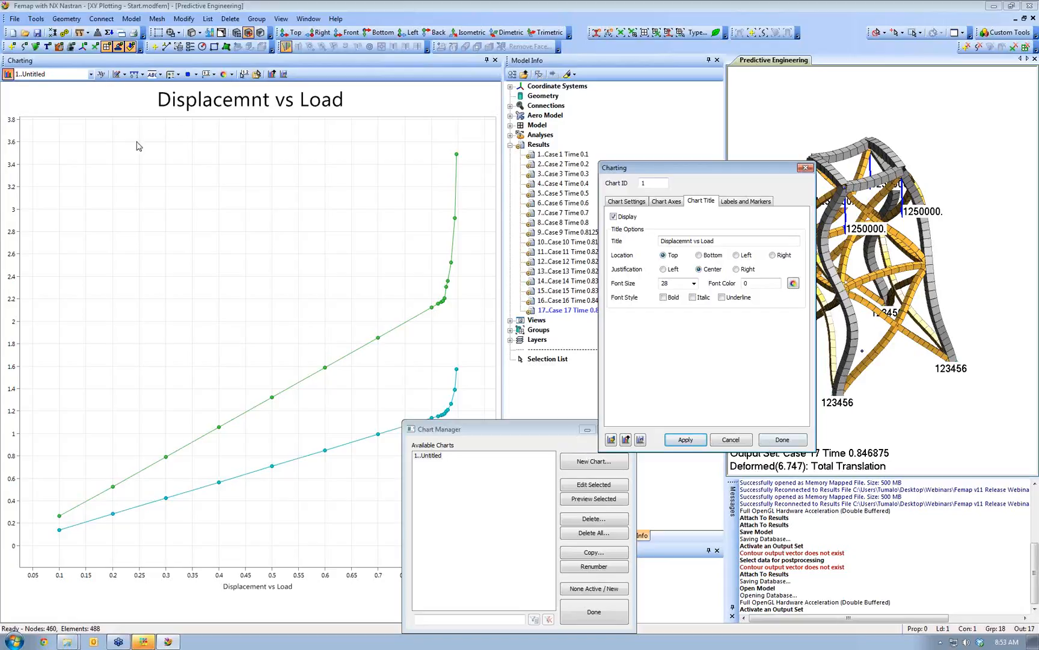
left_click(782, 440)
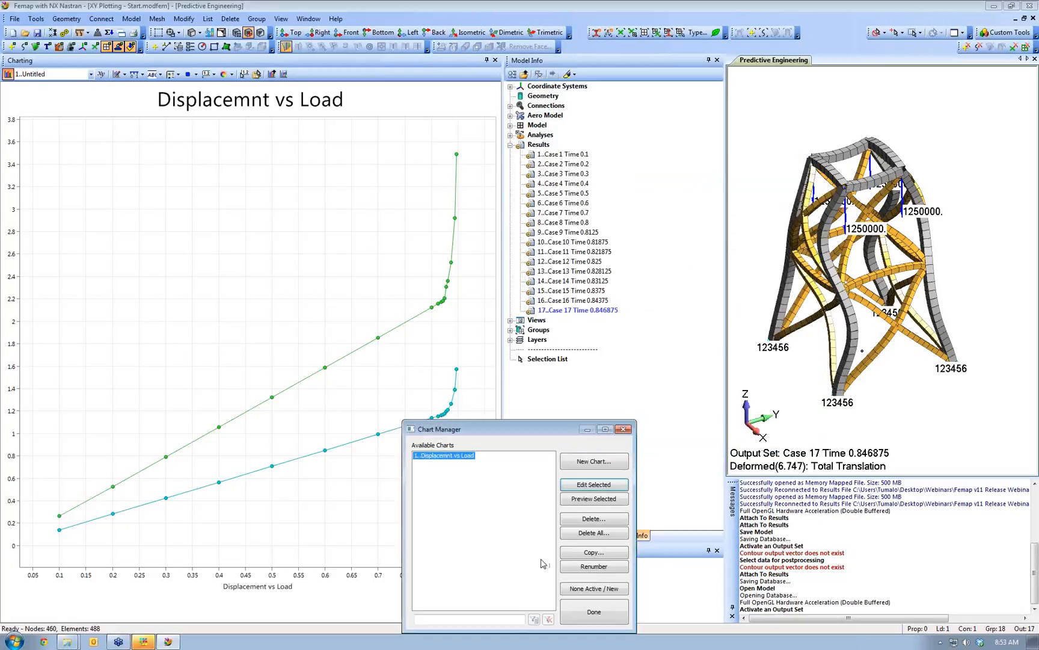
- Create a second chart, 2..Untitled, plotting only data series 3 and 4
left_click(586, 463)
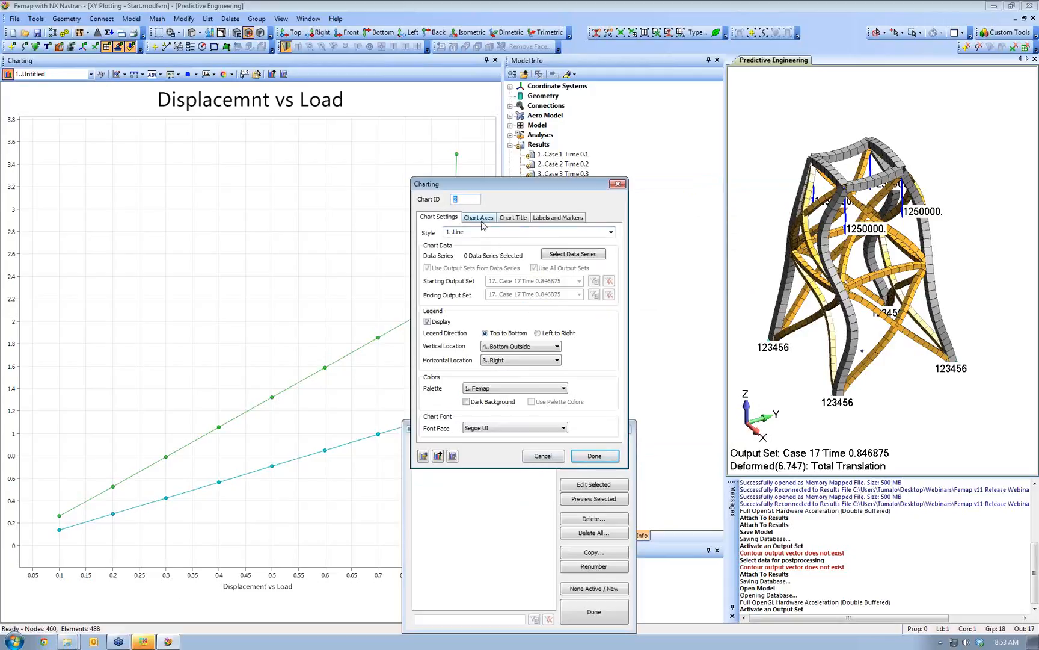
left_click(572, 255)
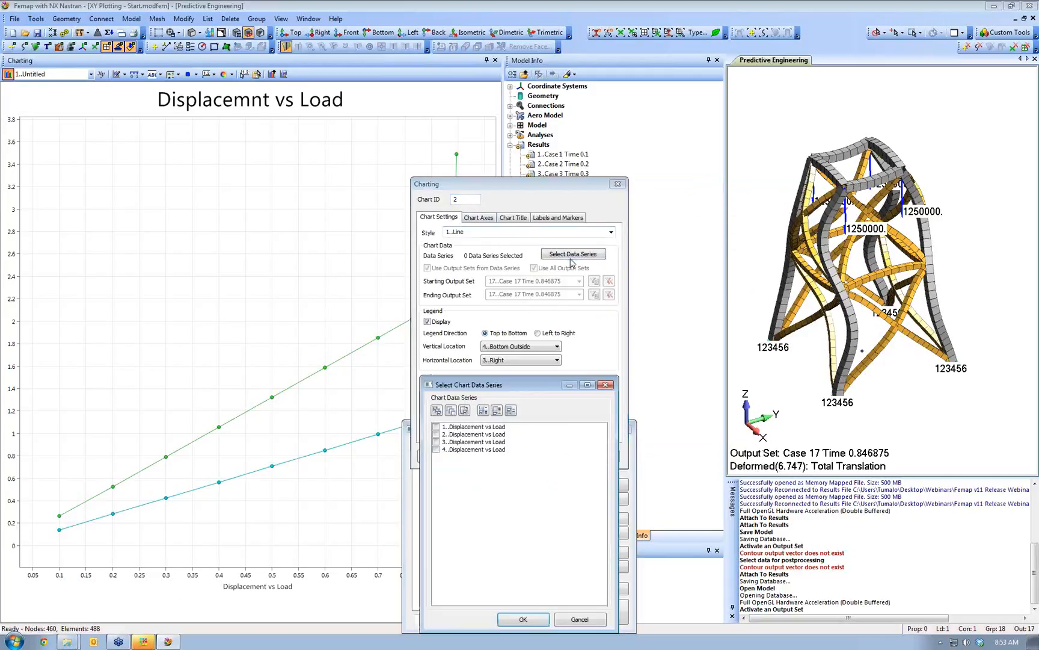
left_click(436, 442)
left_click(435, 450)
left_click(523, 619)
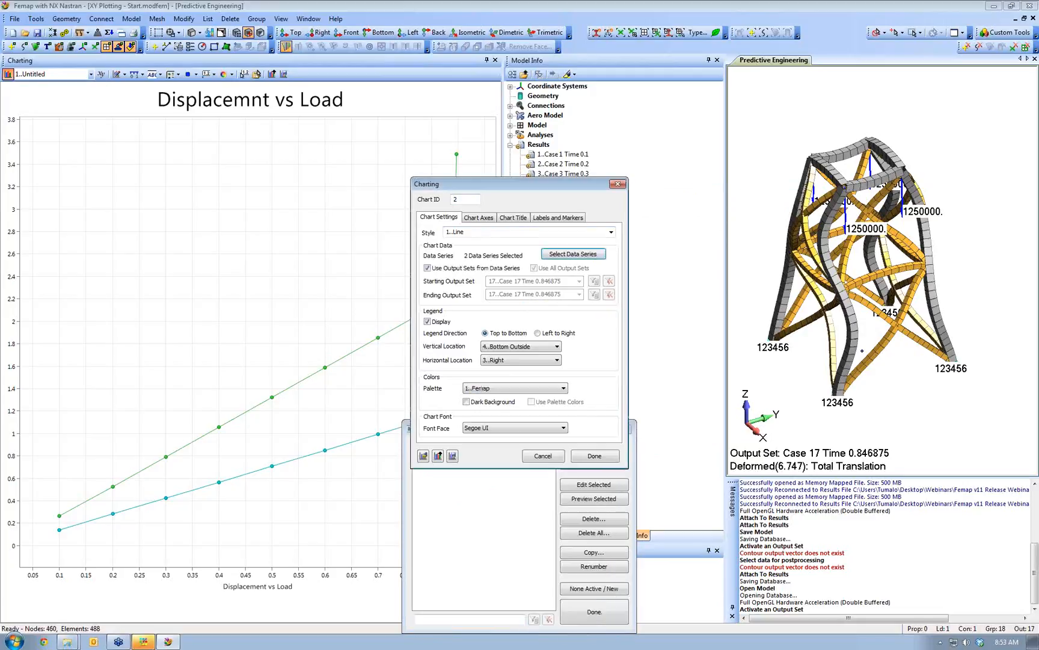
left_click(592, 457)
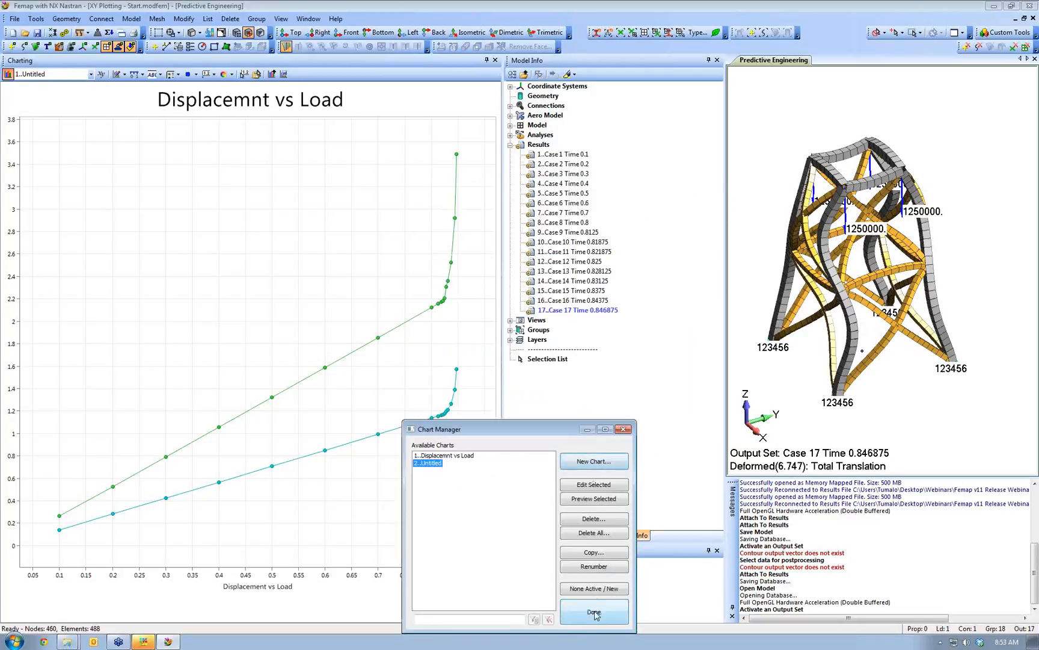
left_click(595, 612)
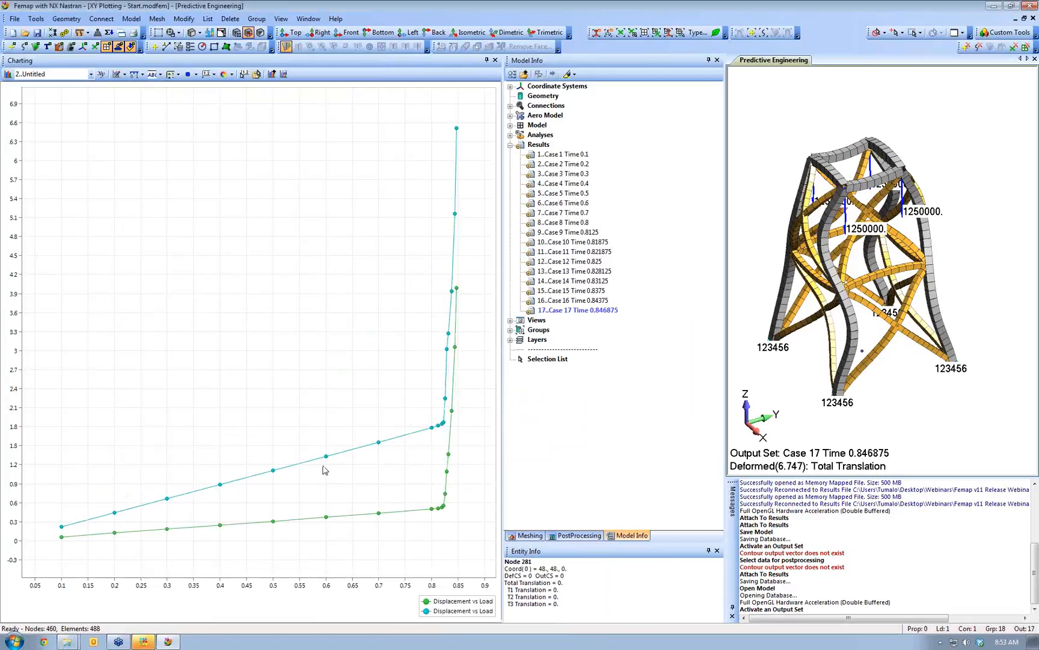
left_click(90, 75)
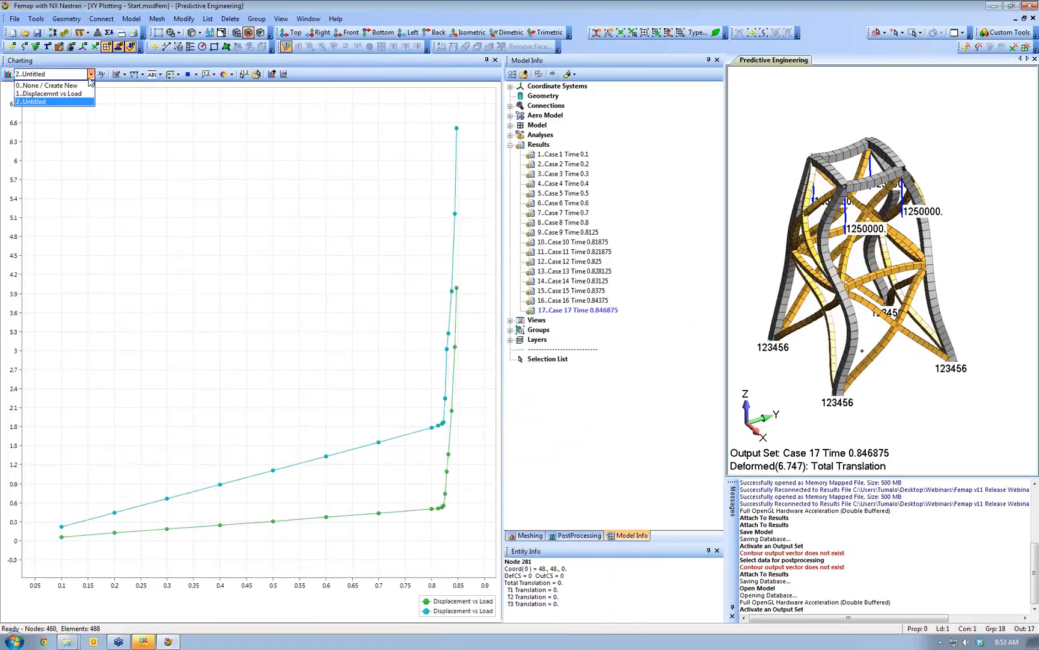
- Switch to chart '1..Displacemnt vs Load', review its label and marker settings, and copy it to the clipboard
left_click(80, 93)
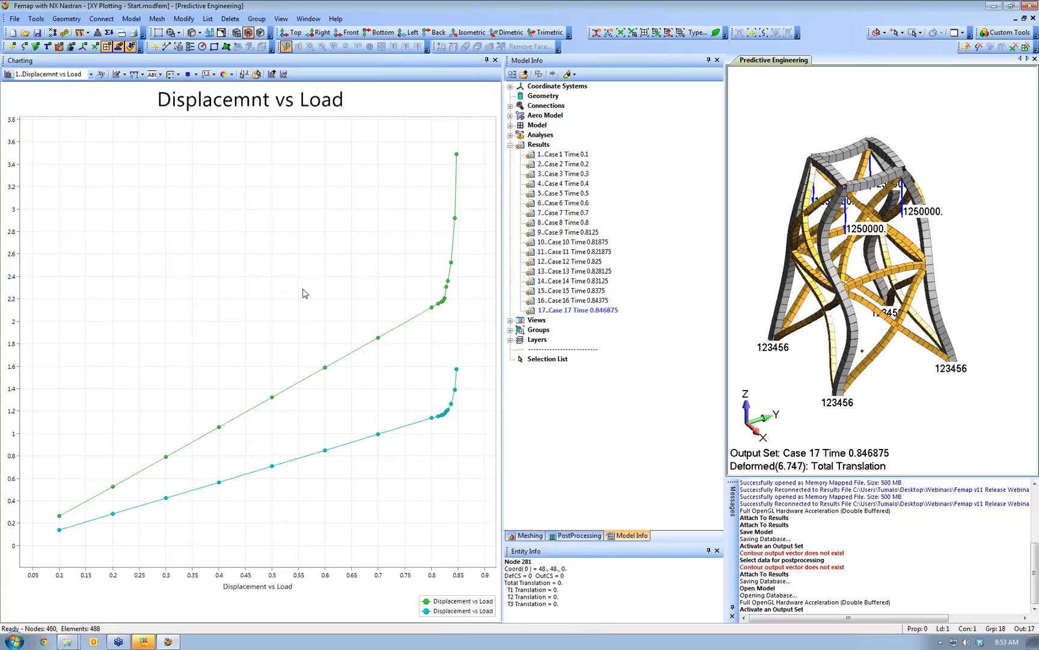
left_click(7, 74)
left_click(572, 485)
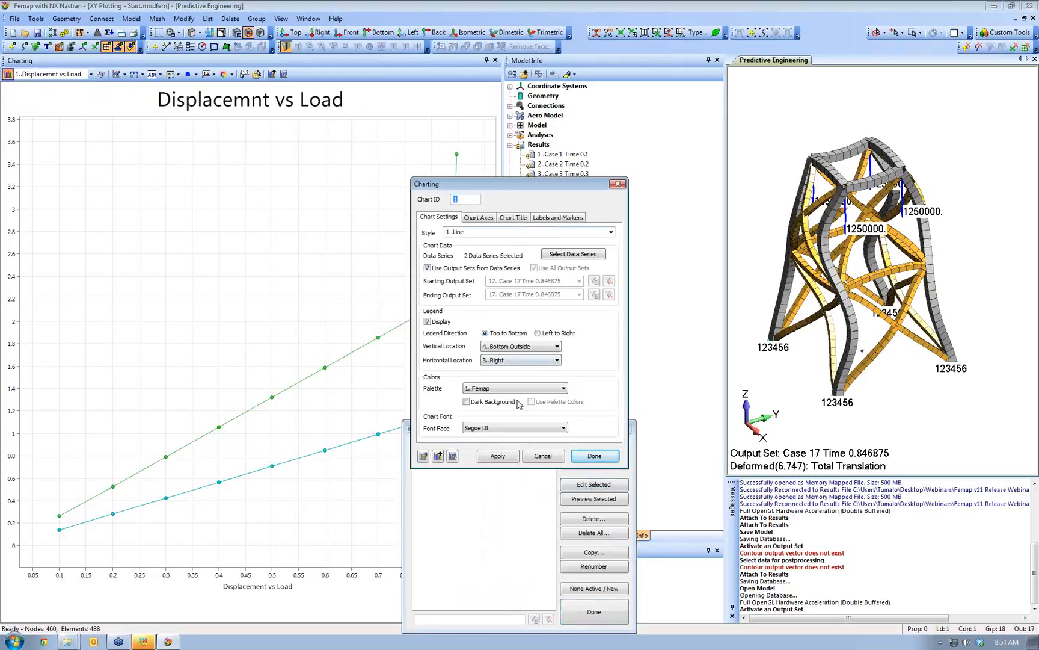
left_click(561, 218)
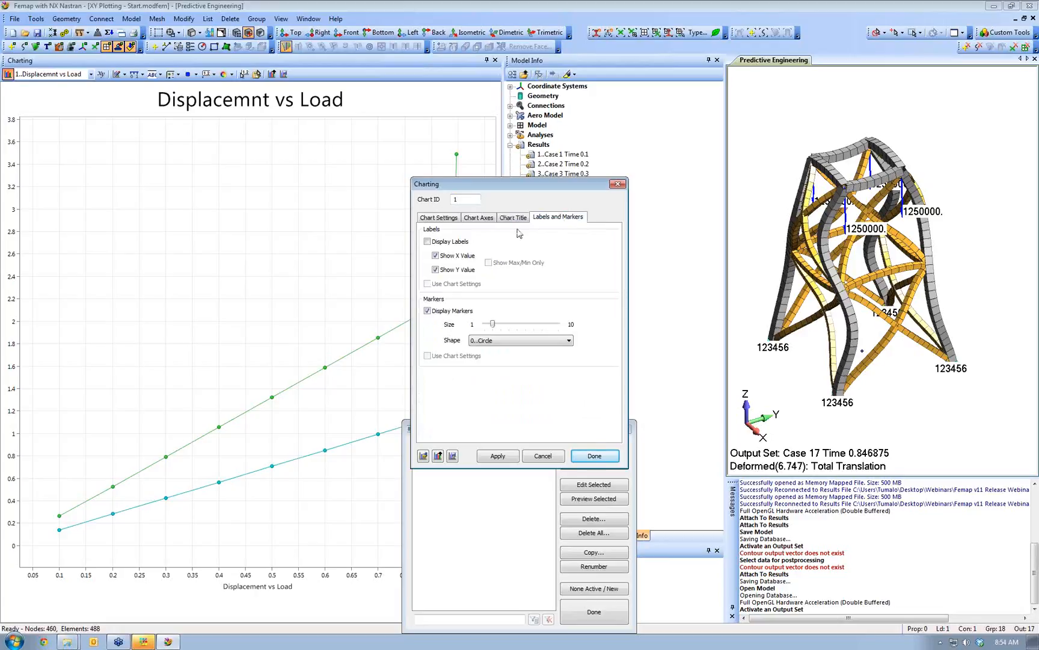
left_click(595, 457)
left_click(594, 611)
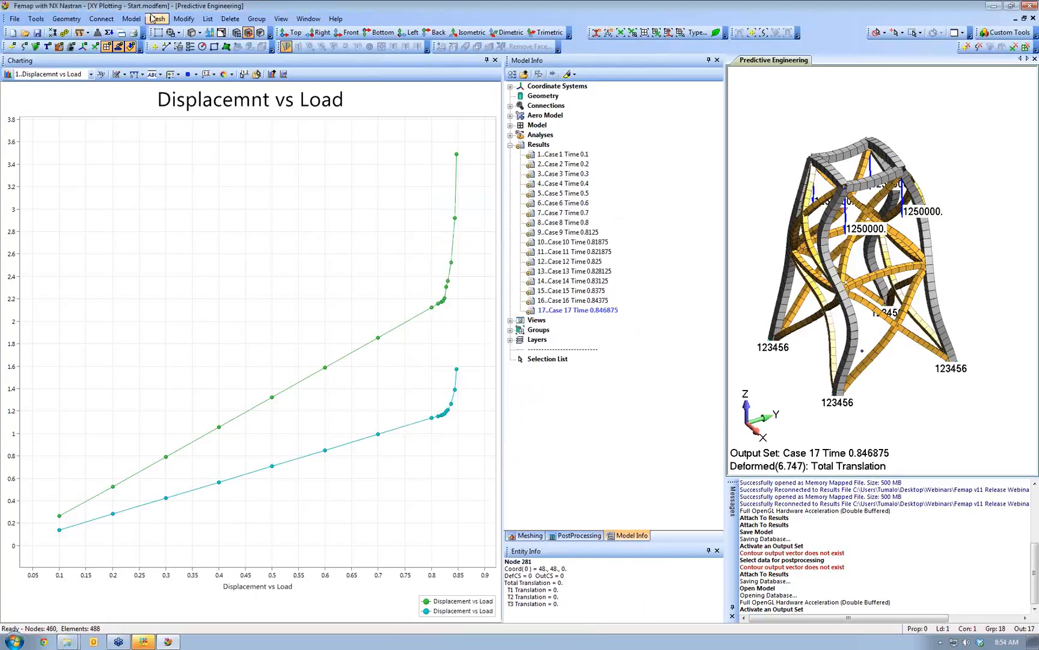
left_click(257, 76)
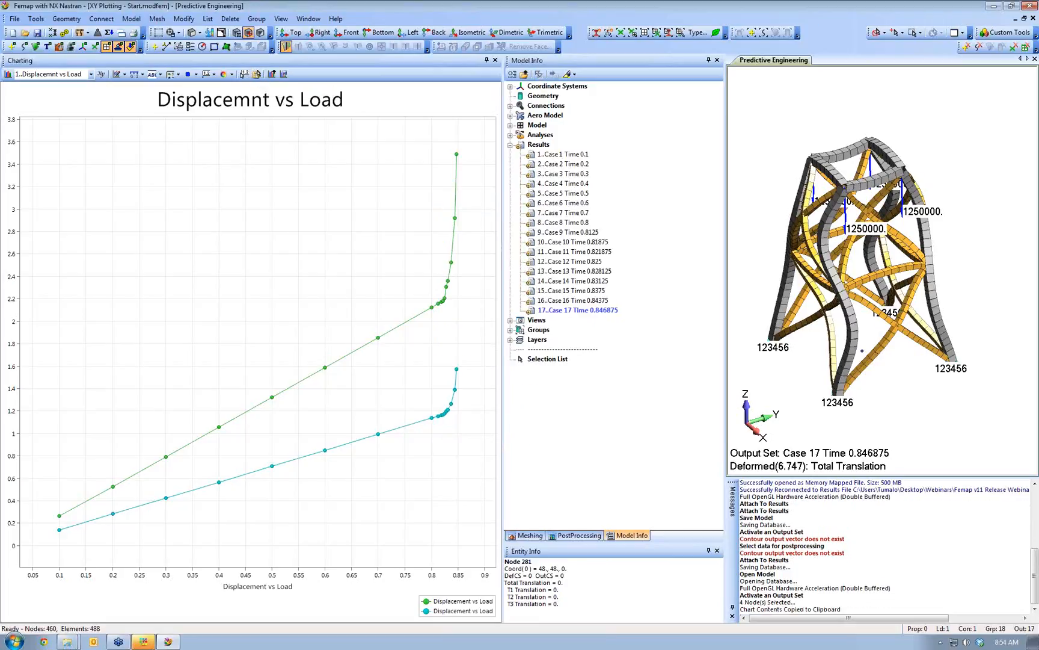
left_click(14, 641)
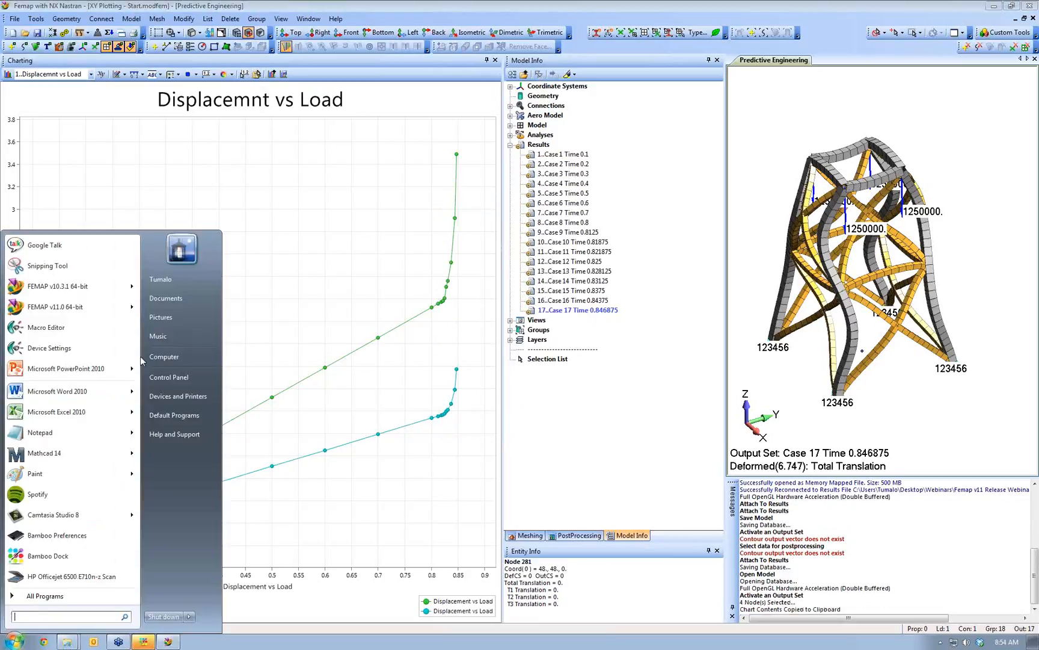
- Paste the Femap chart into a new PowerPoint 2010 slide as a picture
left_click(90, 368)
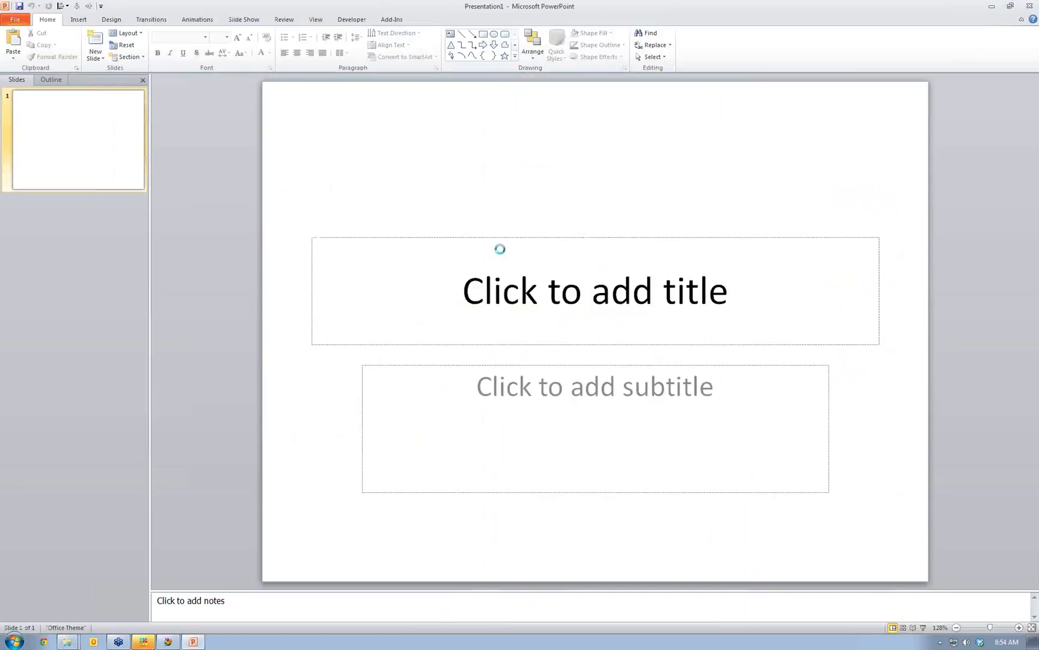
key("ctrl+v")
right_click(355, 166)
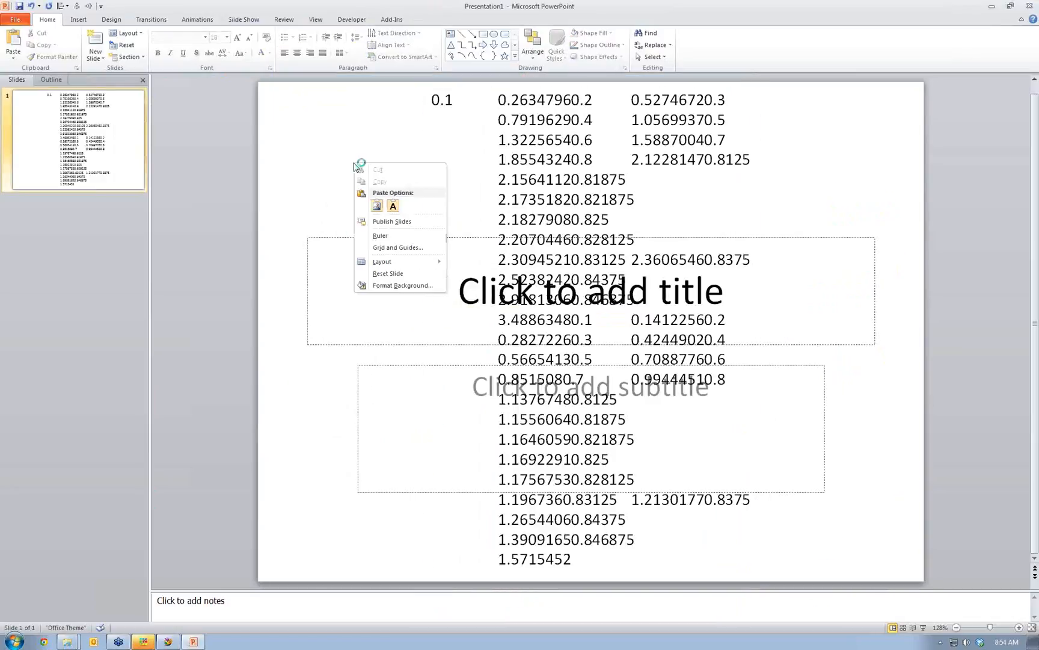
left_click(375, 207)
- Close Presentation1 without saving the changes
scroll(391, 280, "up", 2)
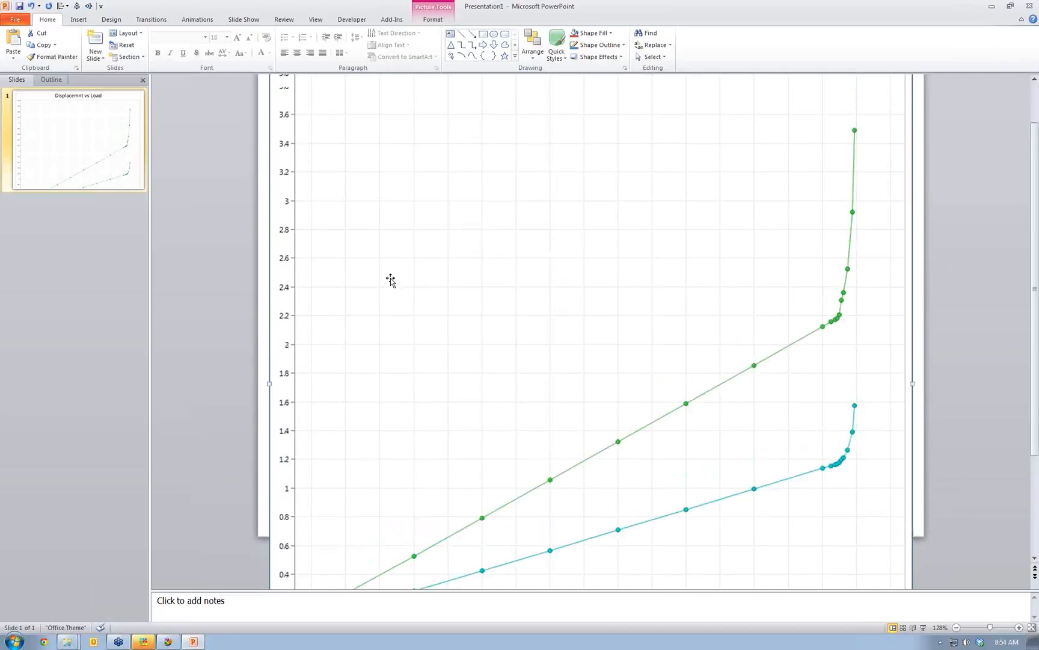
scroll(390, 280, "down", 2)
scroll(390, 279, "down", 3)
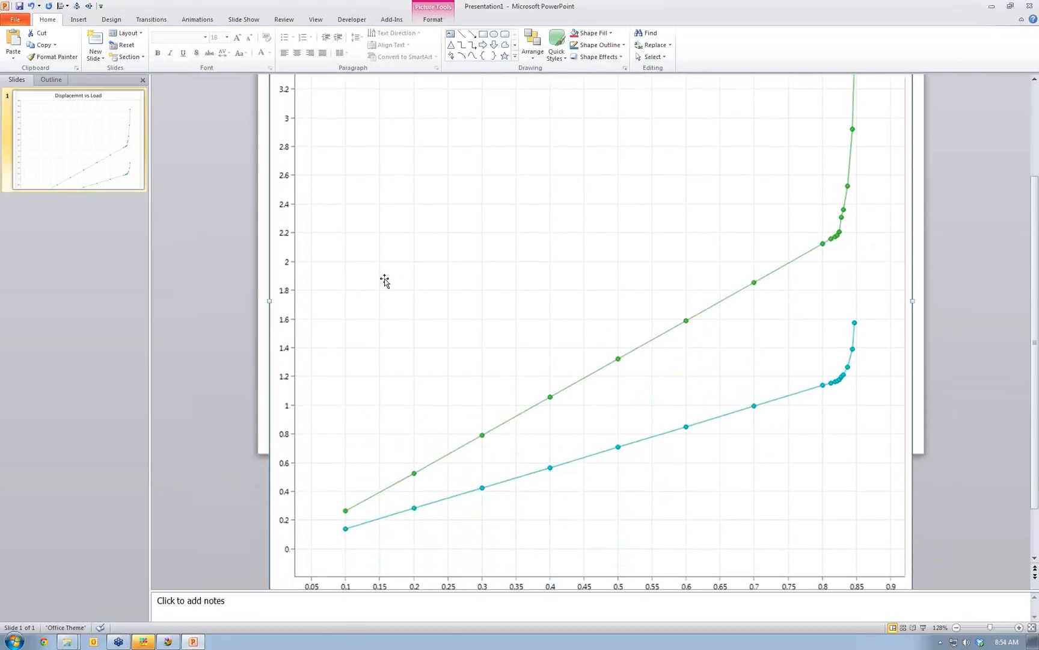
left_click(1030, 6)
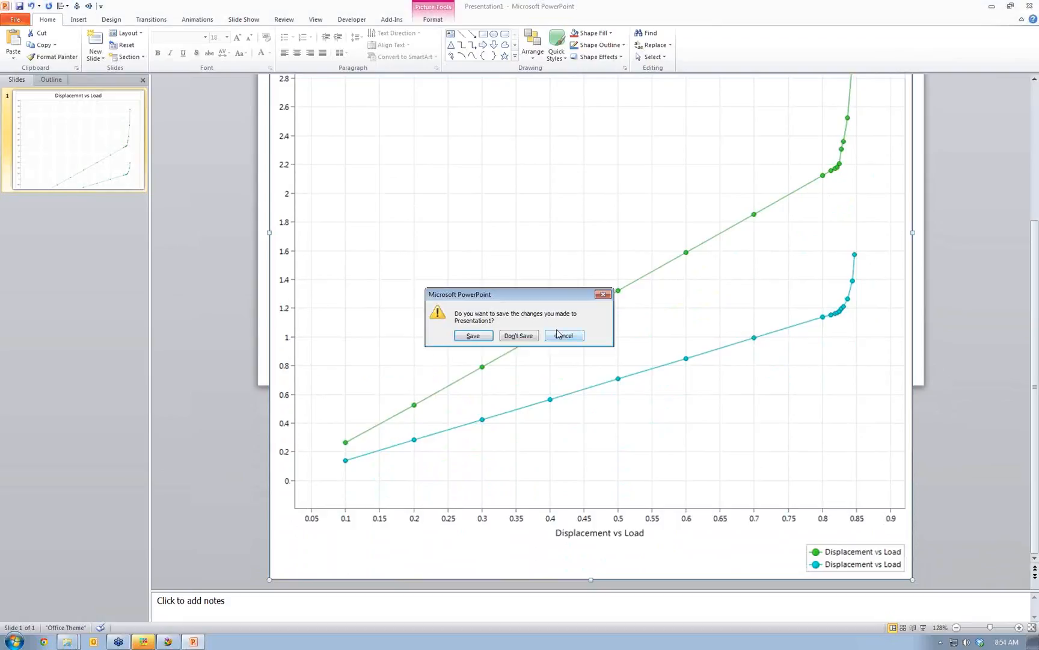
left_click(522, 335)
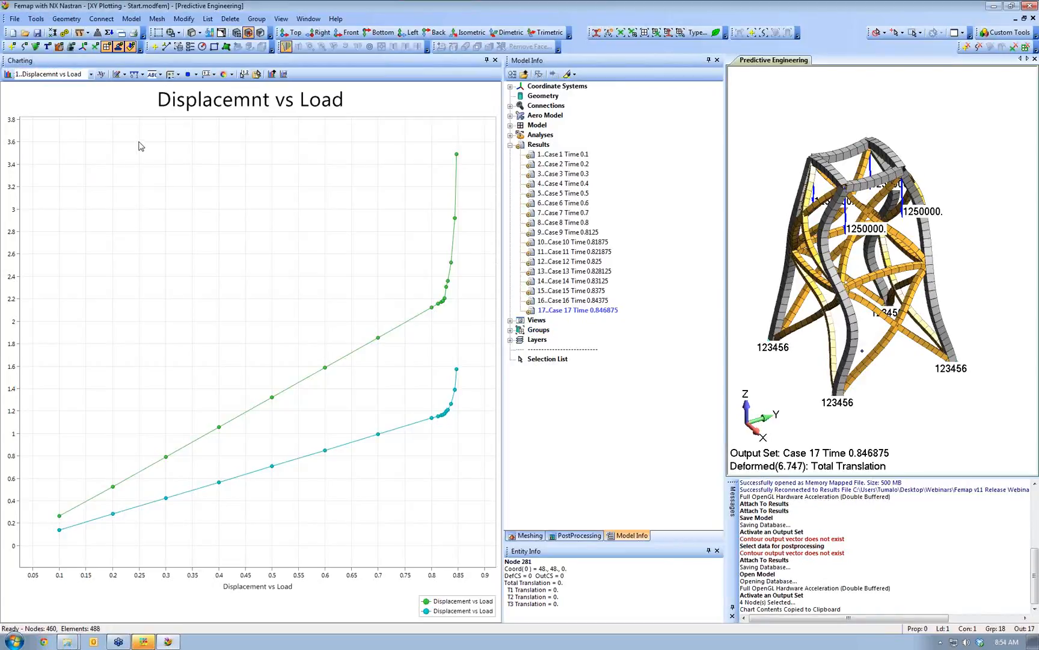
left_click(495, 59)
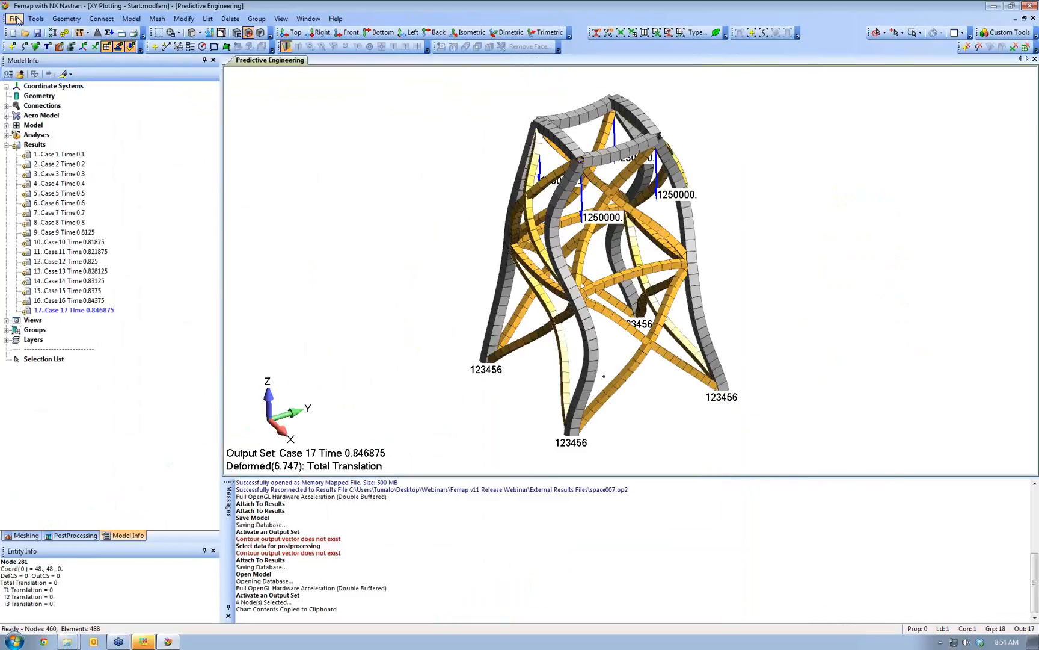
left_click(40, 20)
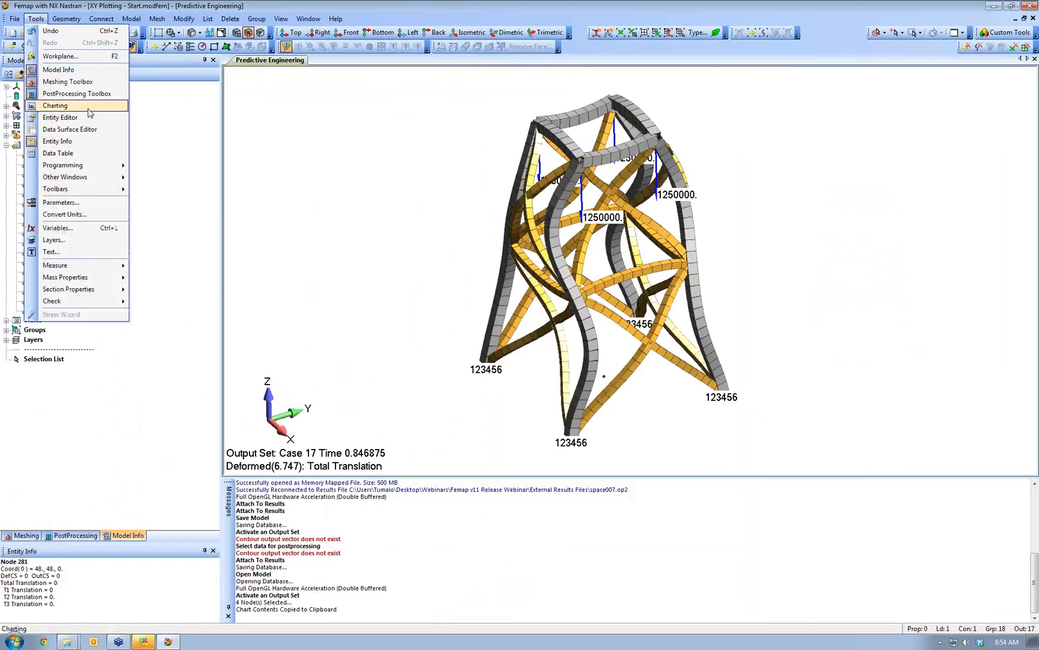
left_click(90, 115)
left_click(91, 74)
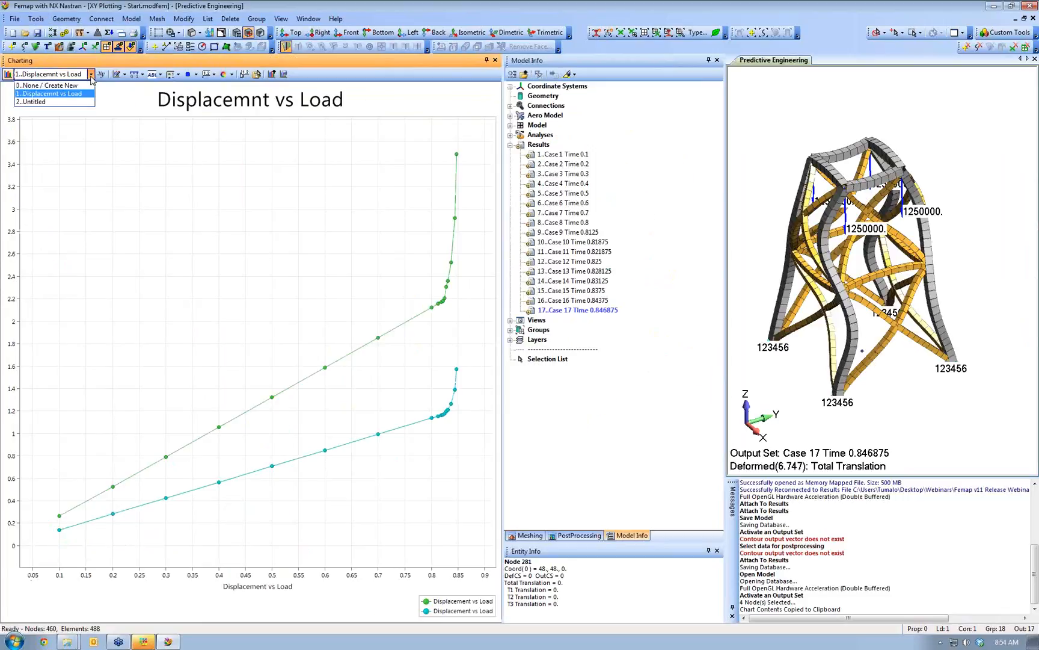
left_click(64, 102)
left_click(89, 74)
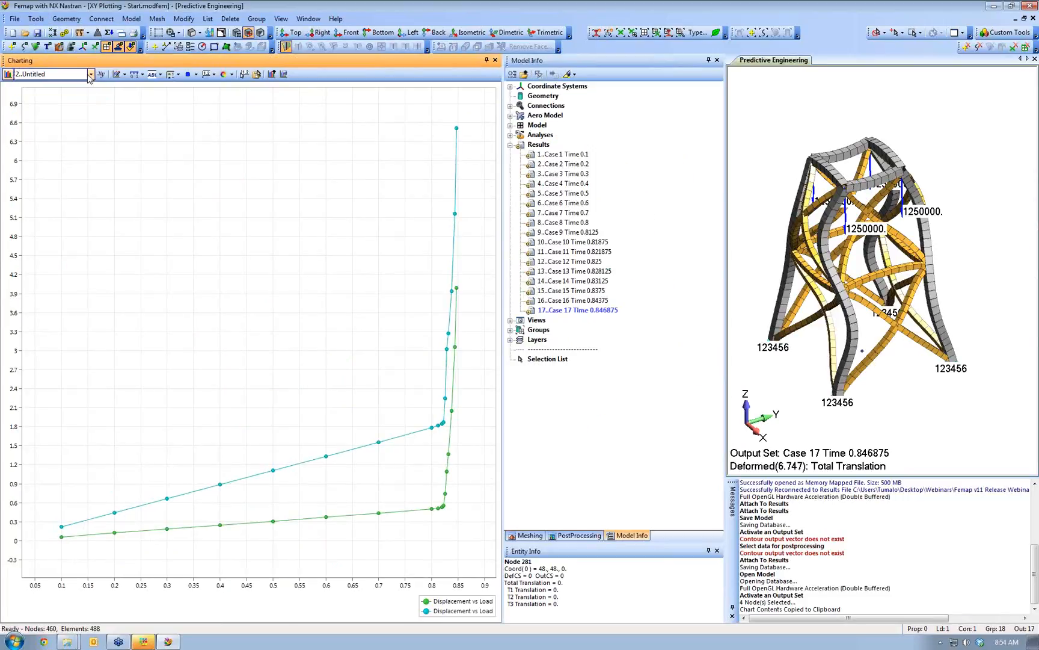
left_click(79, 93)
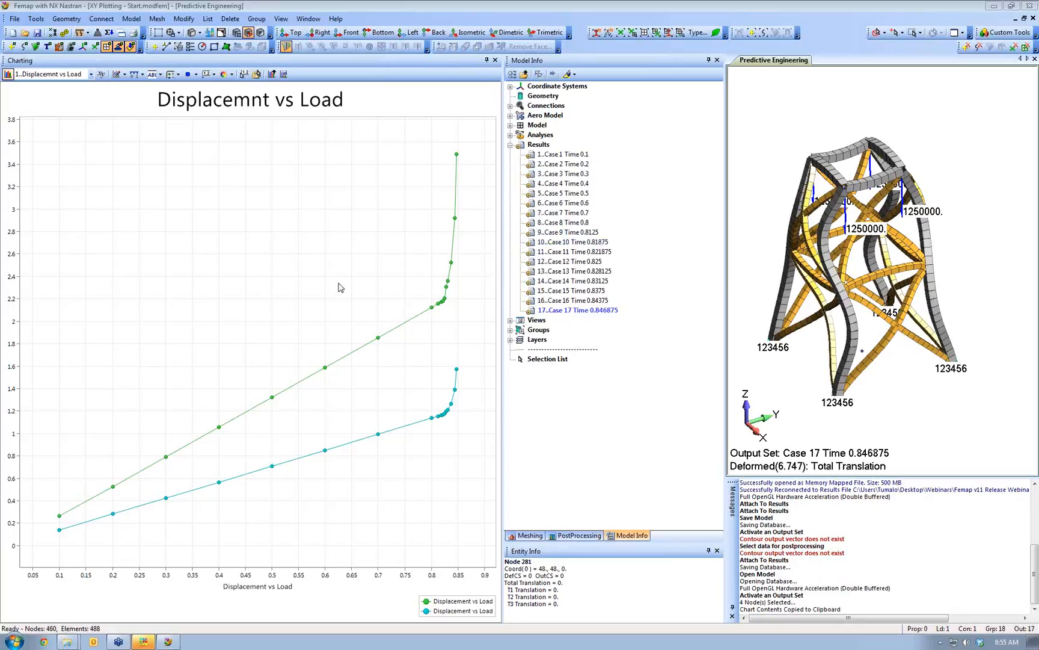
- Add the two selected data series to the chart, then close the series manager and the Charting pane
left_click(103, 75)
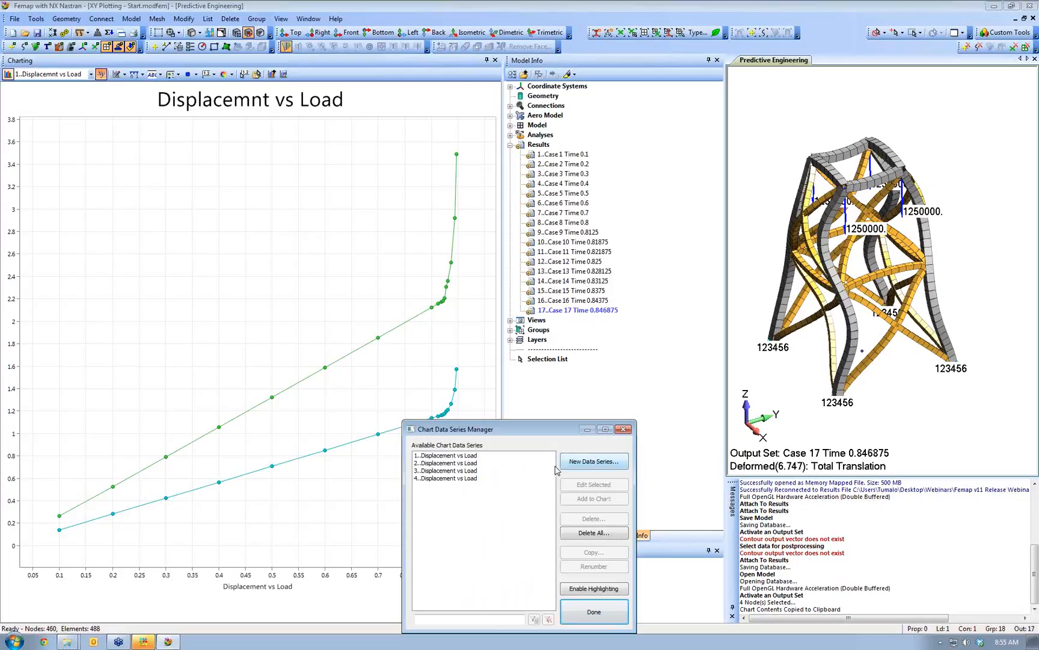
left_click_drag(457, 456, 457, 463)
left_click(594, 499)
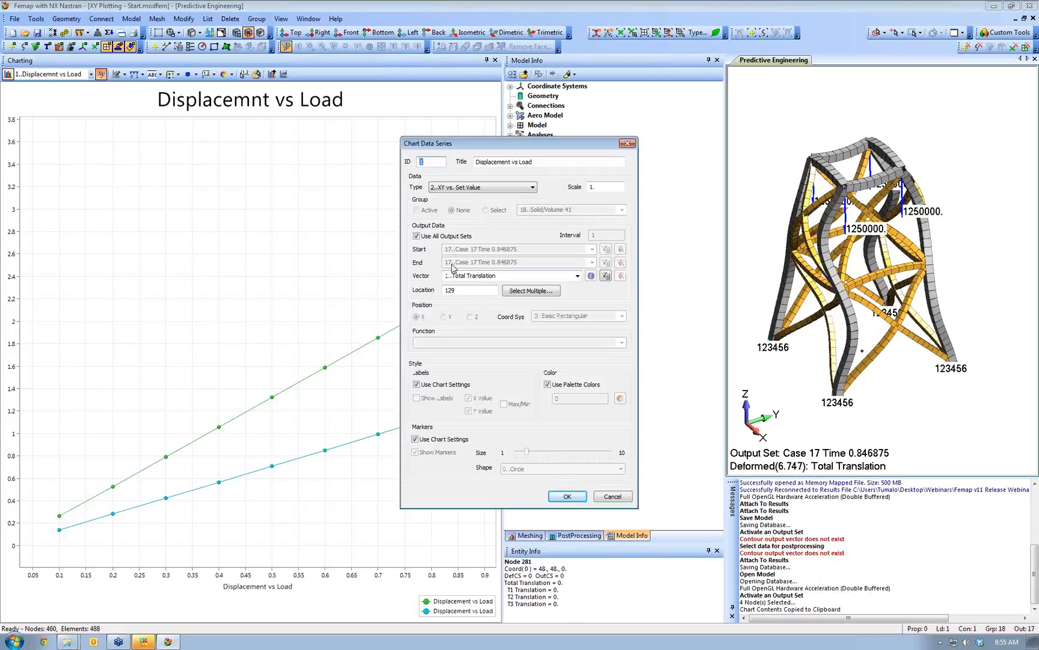
left_click(568, 496)
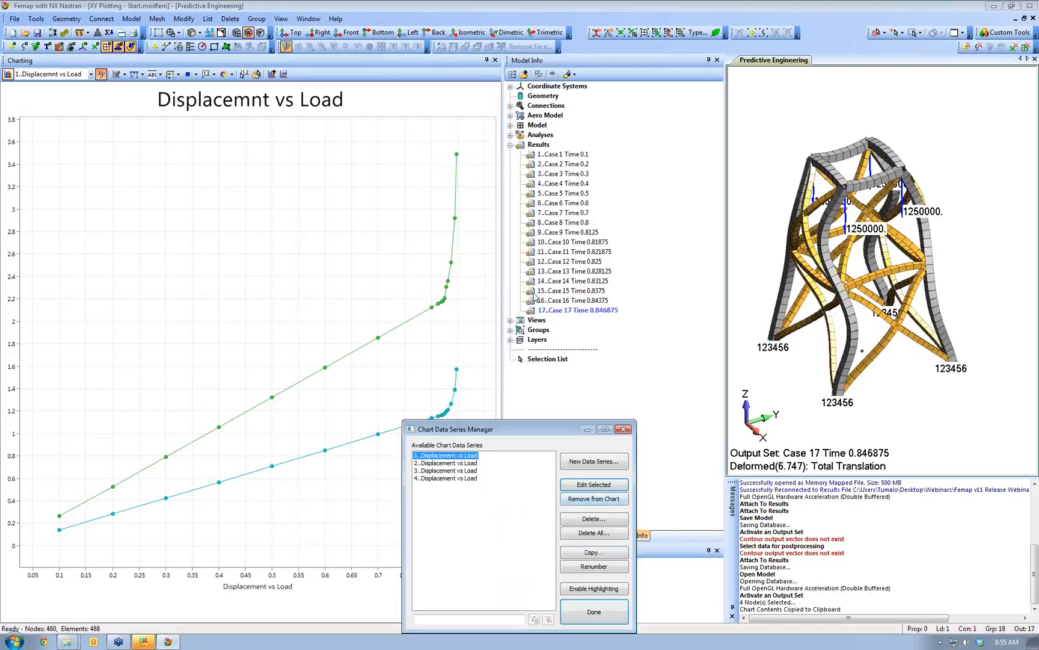
left_click(595, 612)
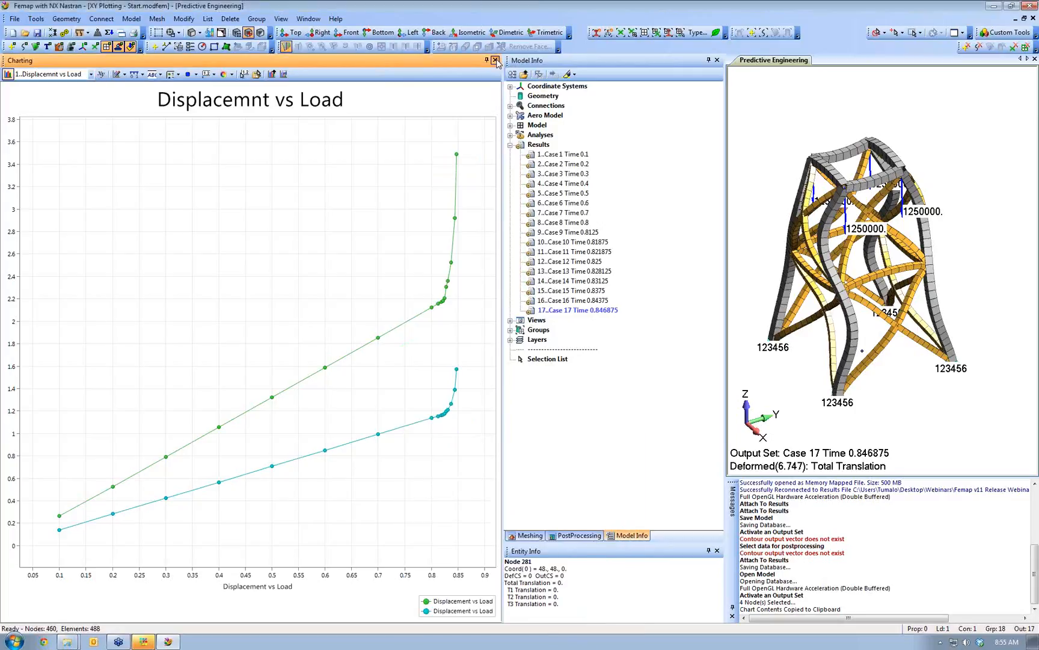
left_click(495, 60)
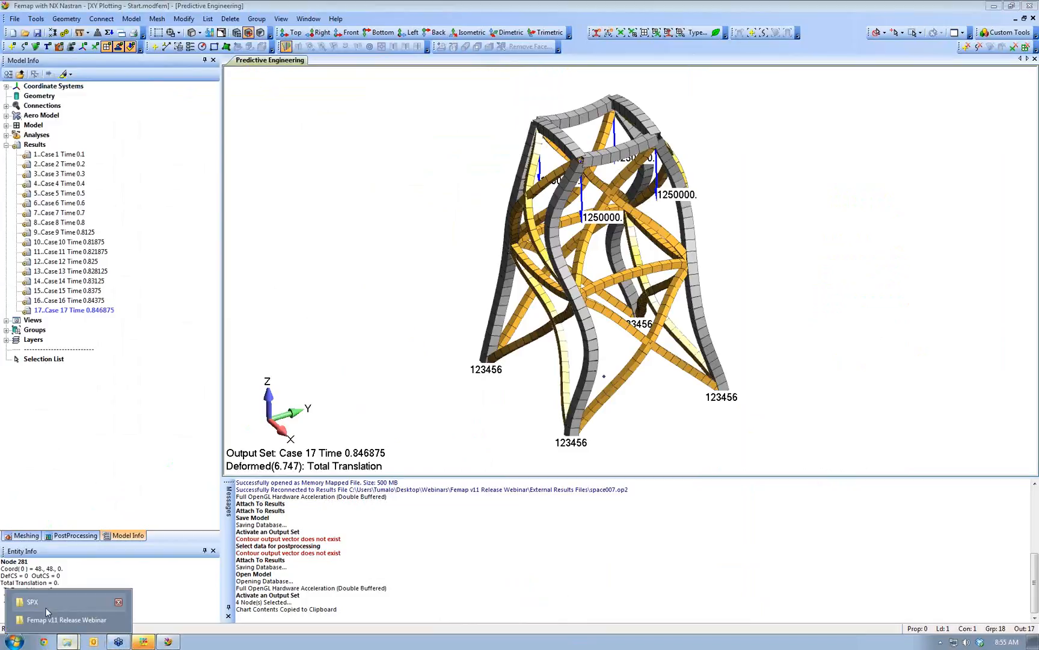
- Open the Femap Version 11 Release presentation from the webinar folder and go to slide 5
left_click(70, 608)
double_click(371, 220)
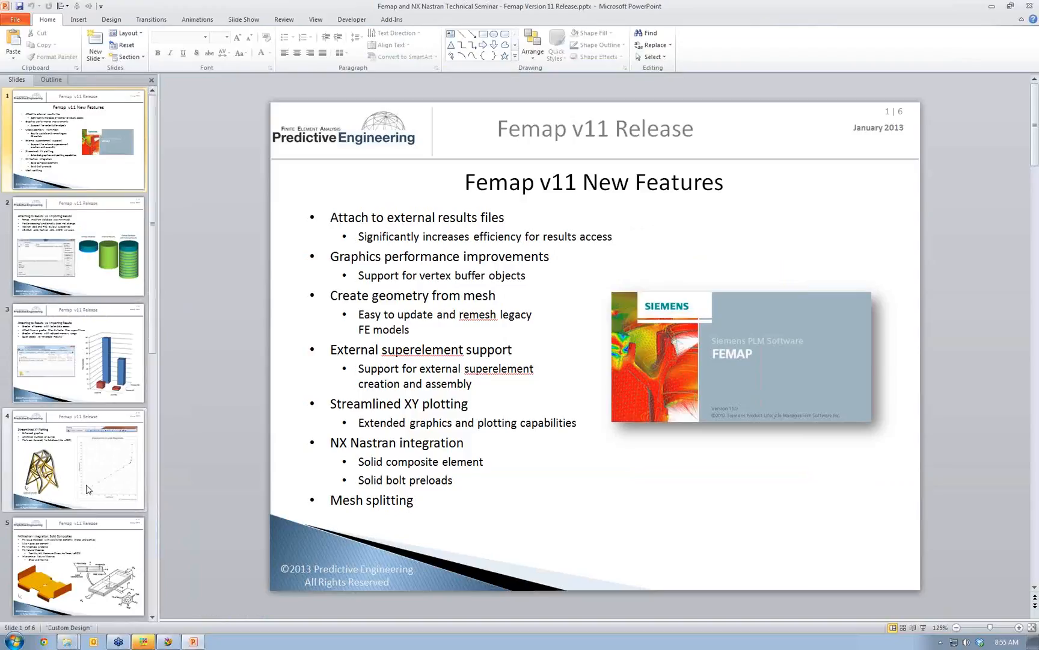
left_click(76, 554)
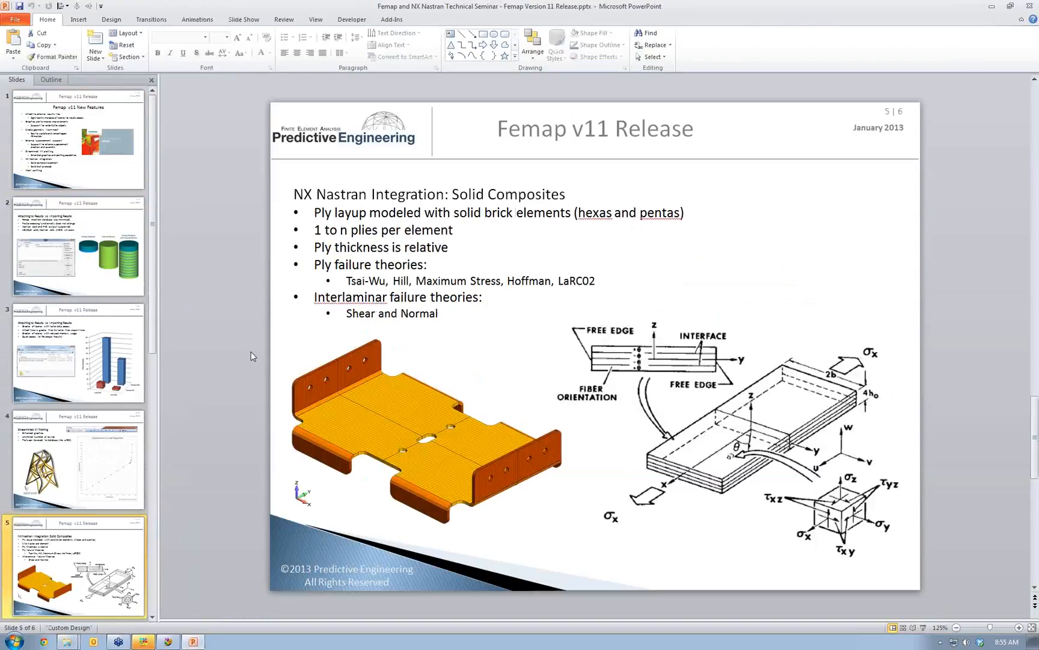
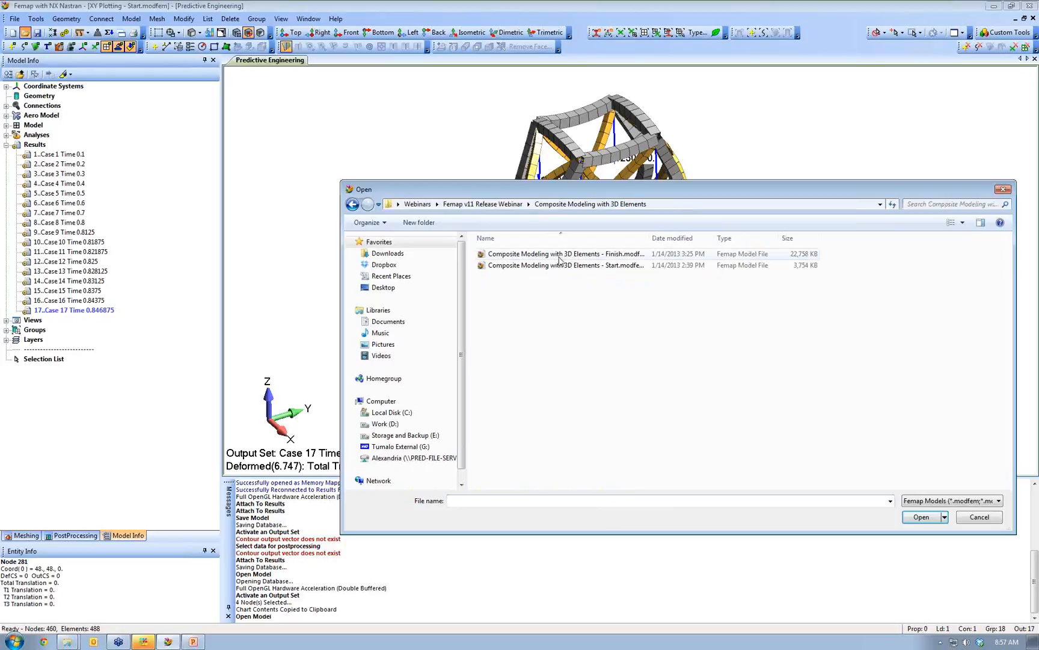
- Open Composite Modeling with 3D Elements - Start.modfem and expand Model, Properties and Materials in the tree
double_click(557, 265)
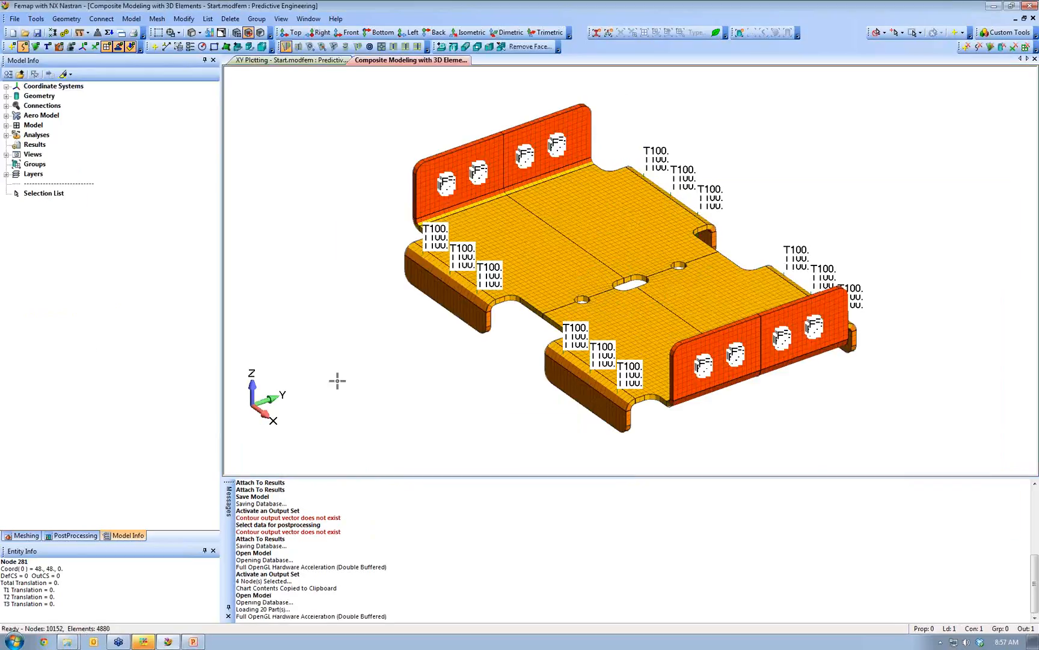
left_click(7, 125)
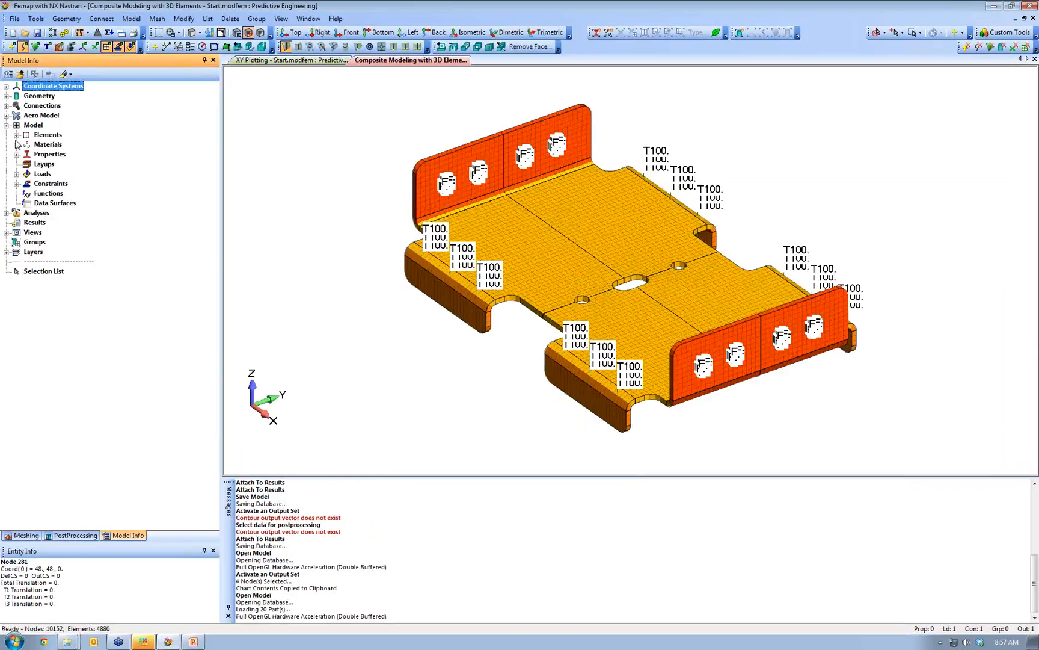
left_click(17, 154)
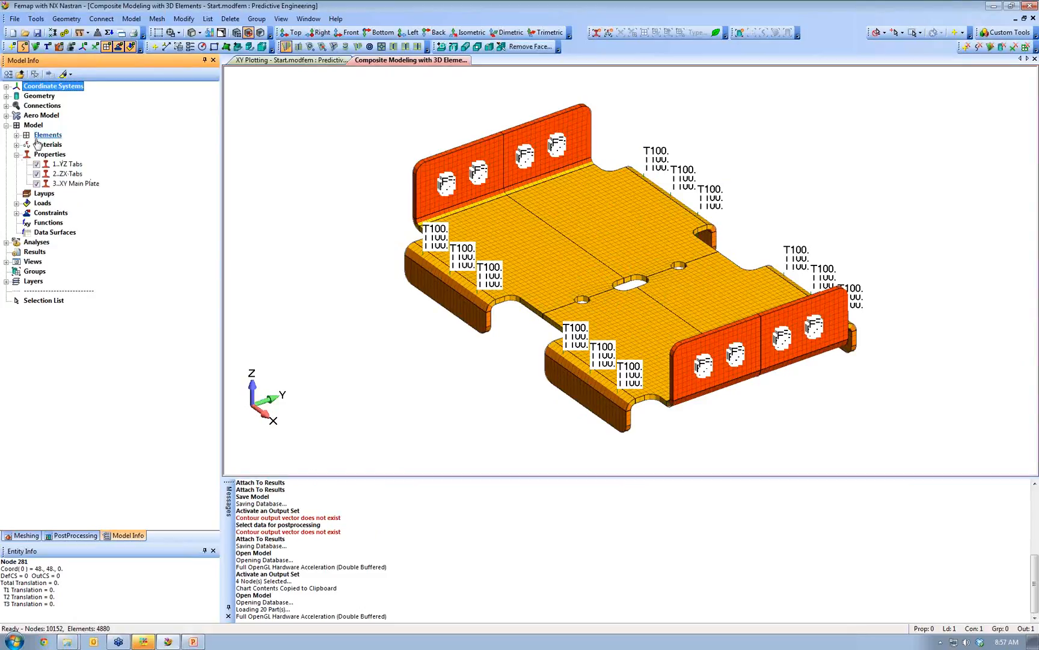
left_click(17, 144)
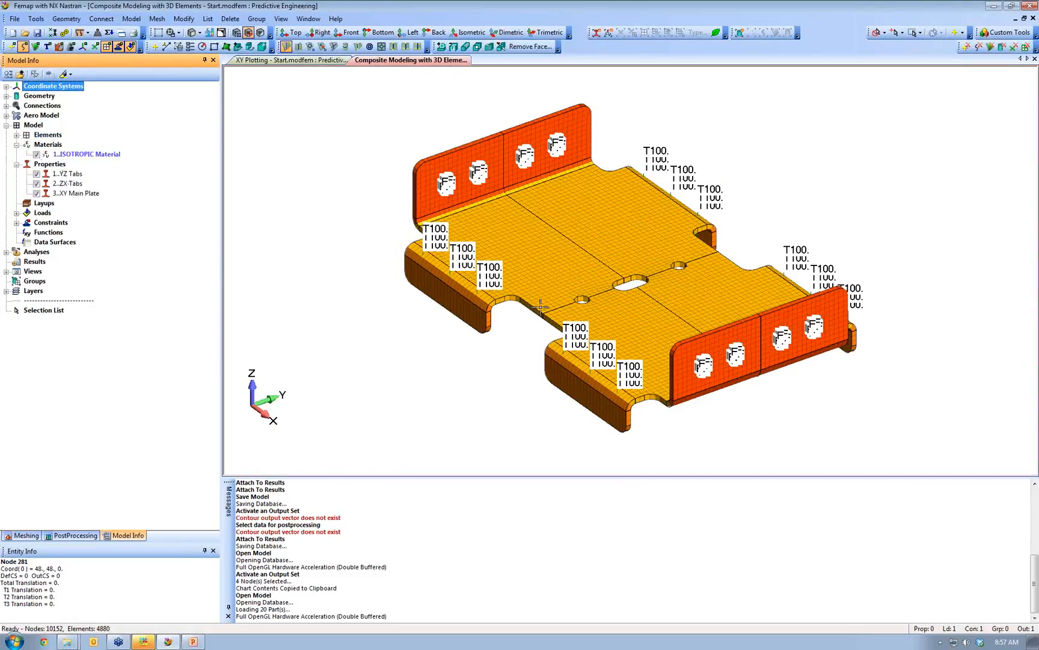
scroll(383, 356, "up", 1)
scroll(383, 356, "up", 1)
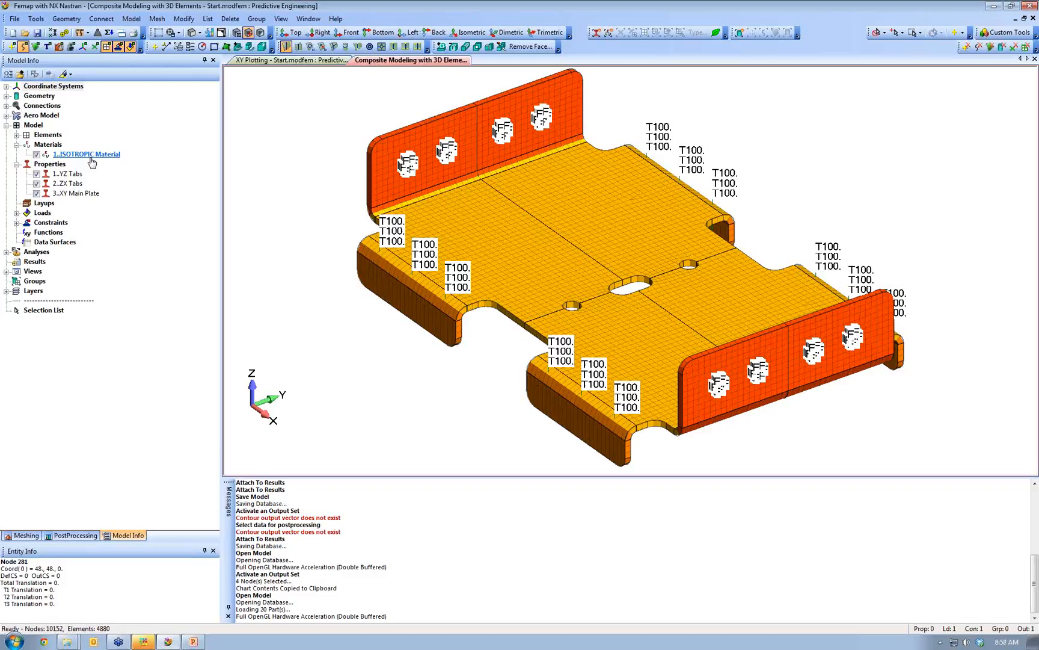
- Start a new Orthotropic (3D) material and find the material library has no entries
right_click(48, 145)
left_click(83, 155)
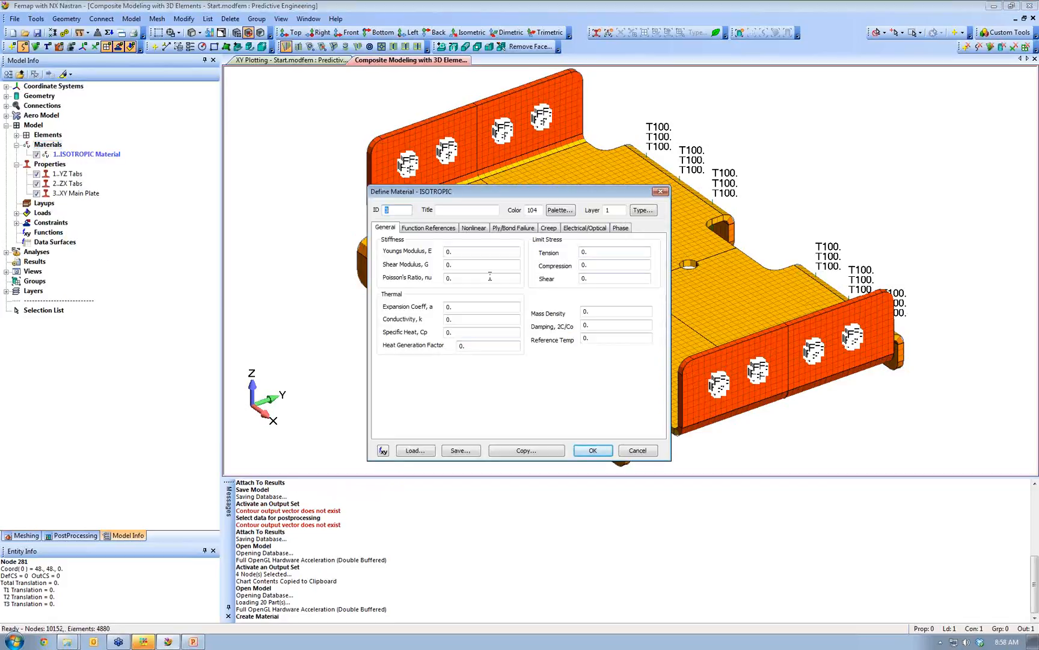
left_click(640, 210)
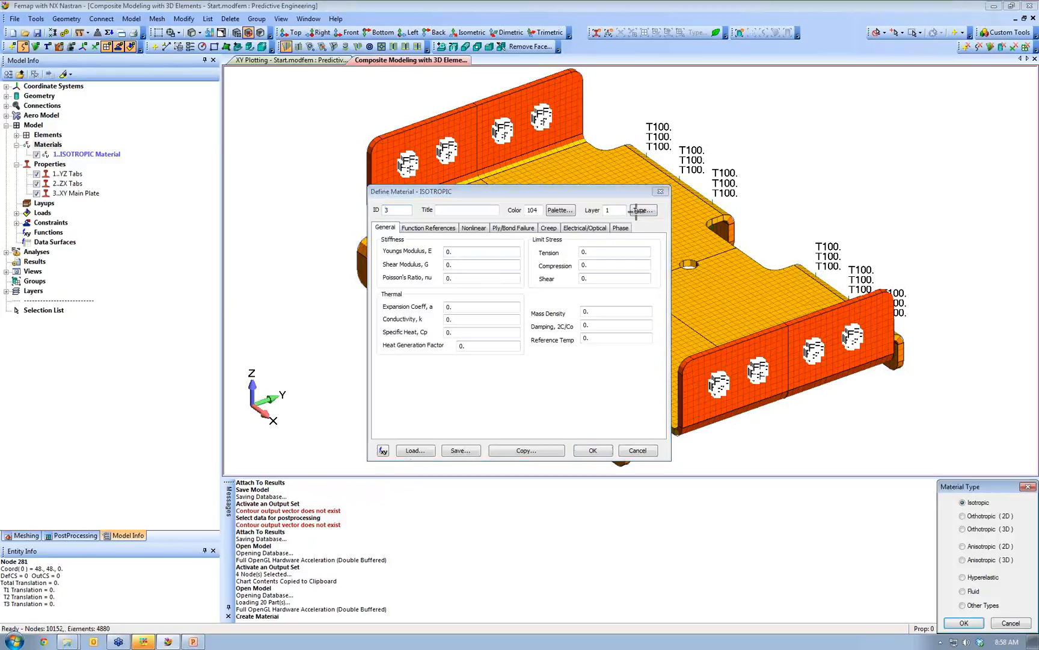
left_click(964, 529)
left_click(962, 623)
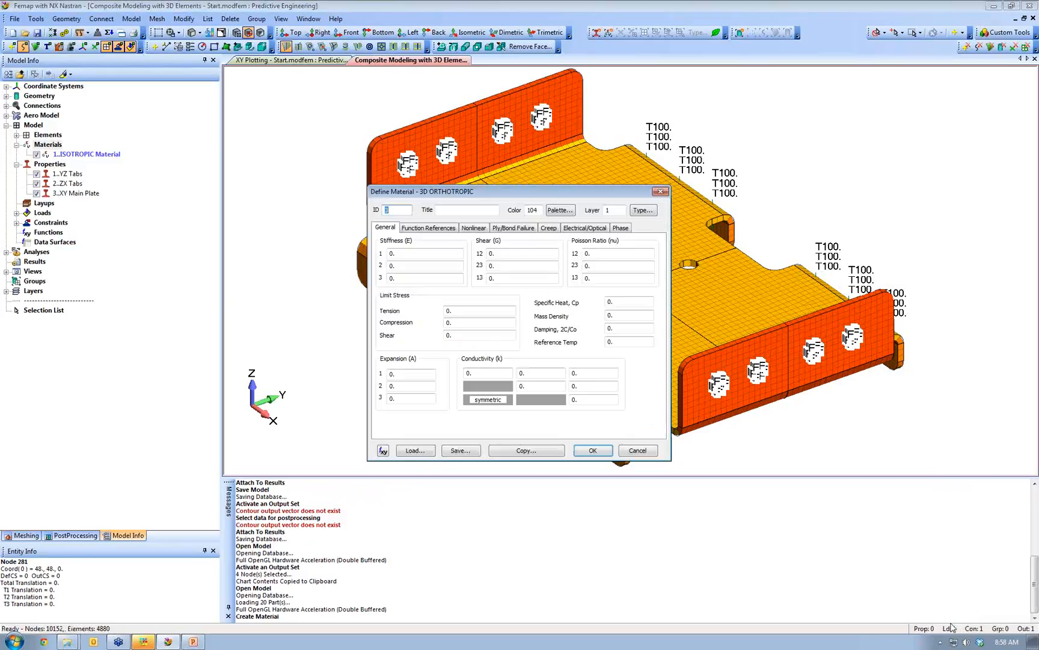
left_click(414, 451)
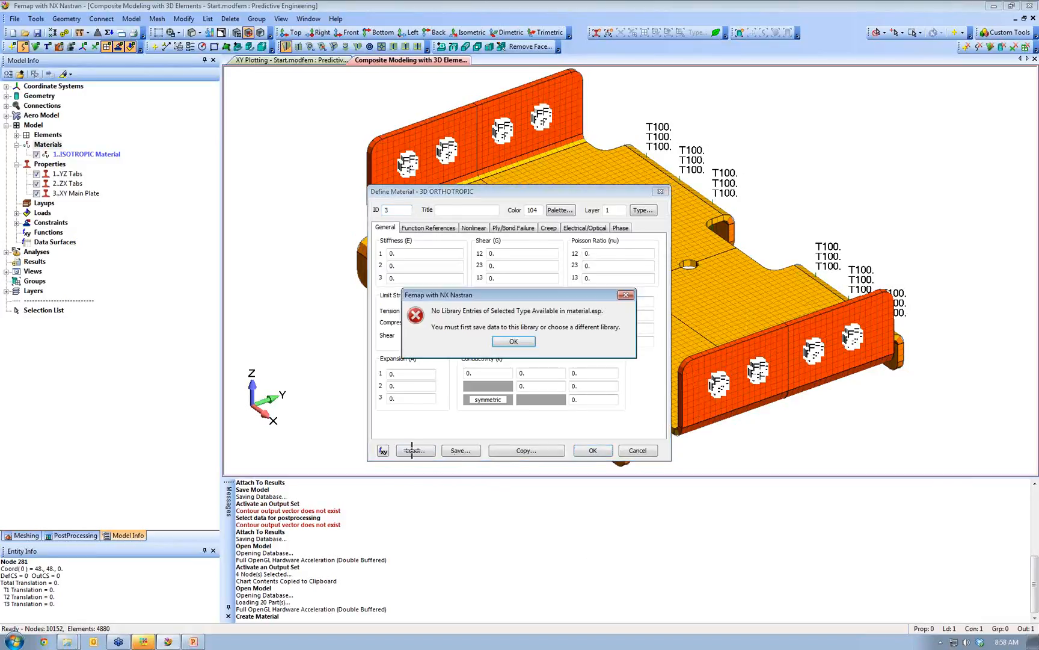
left_click(522, 340)
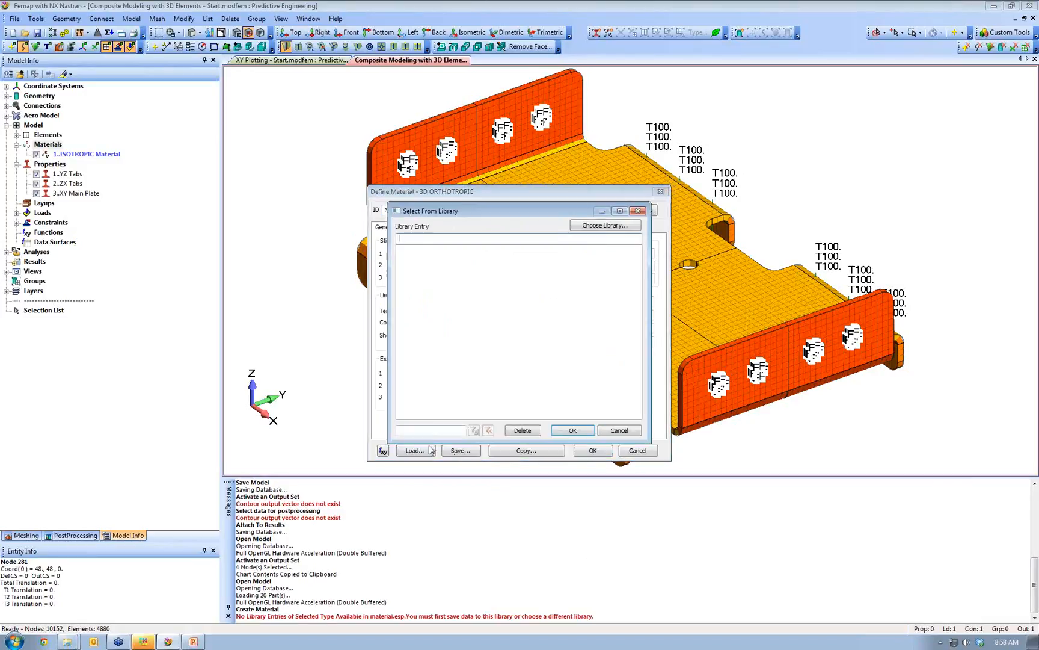
left_click(618, 430)
left_click(414, 254)
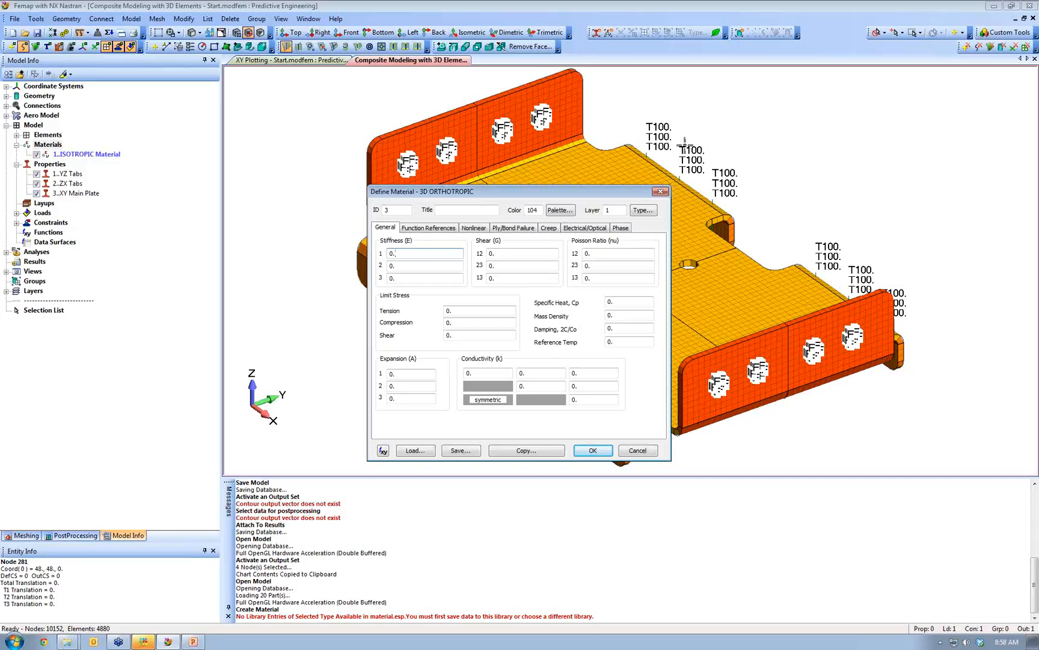
- Check the library for Orthotropic (2D) materials, find none, then switch back to Orthotropic (3D)
left_click(643, 210)
left_click(976, 516)
left_click(964, 622)
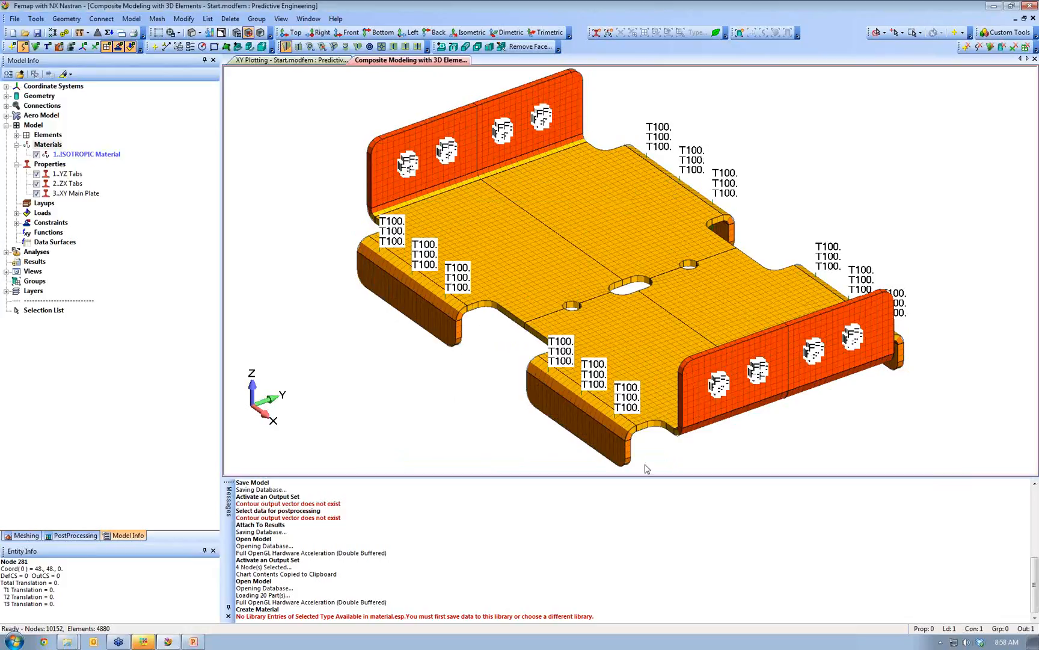
left_click(415, 451)
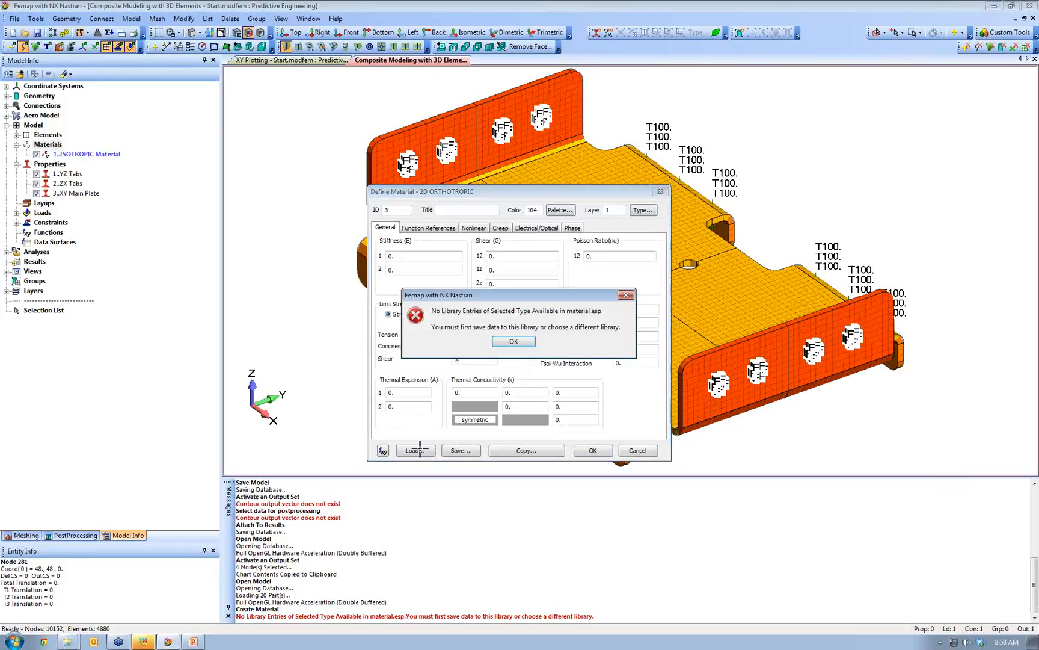
left_click(513, 342)
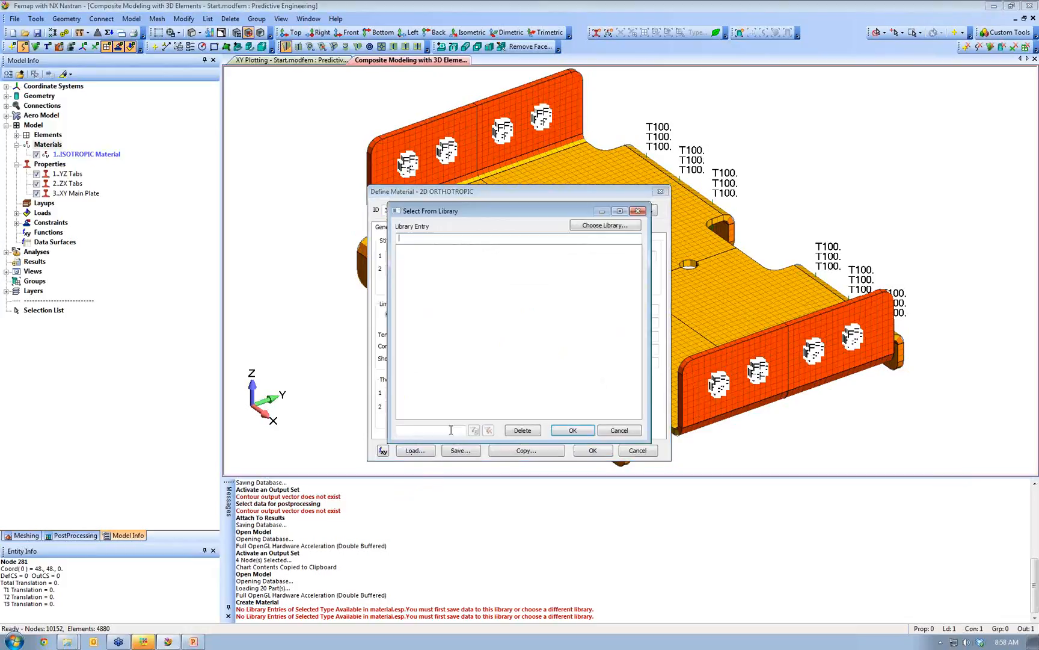
left_click(621, 430)
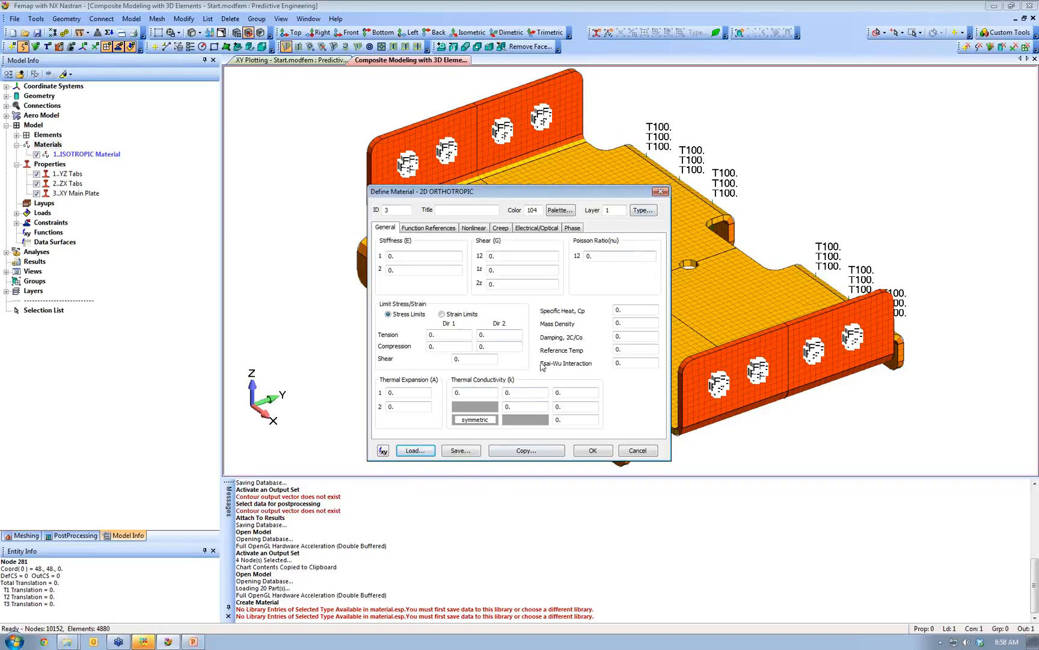
left_click(633, 211)
left_click(997, 529)
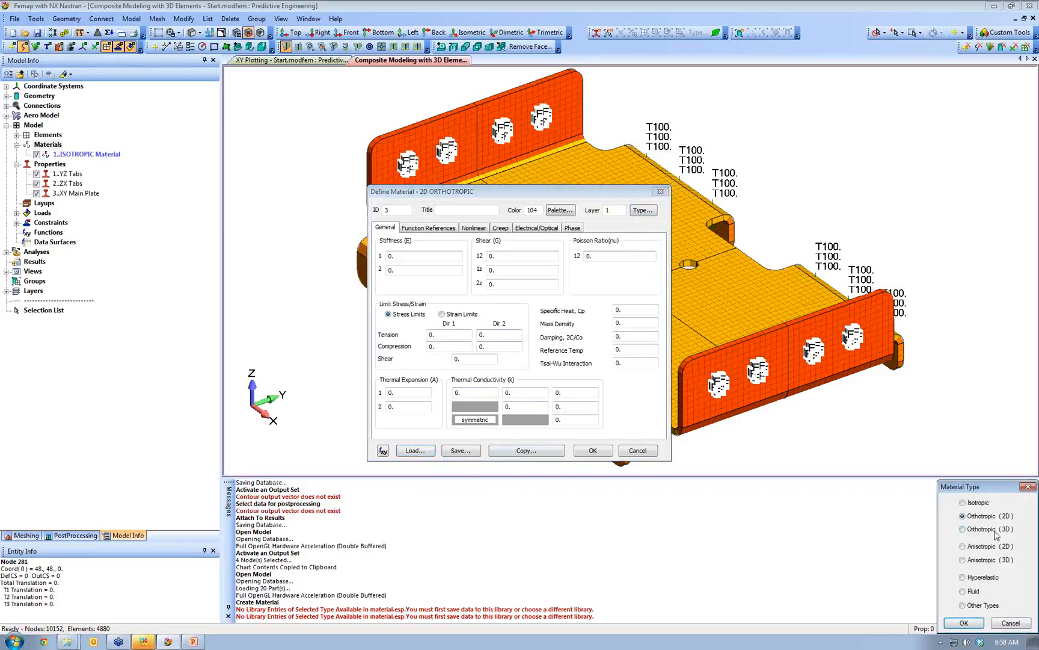
left_click(957, 626)
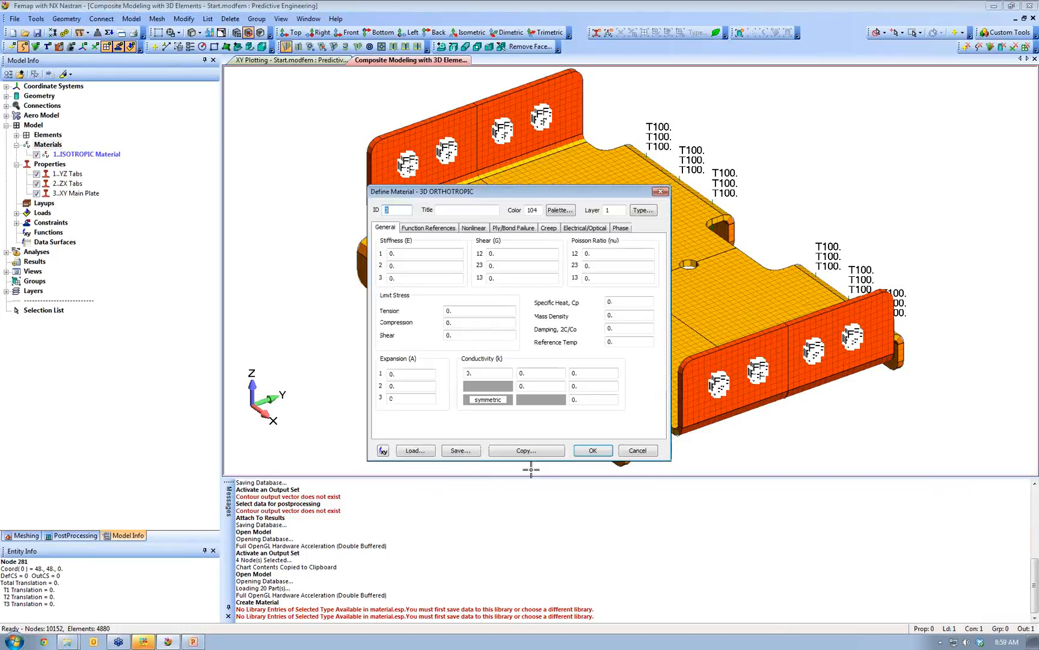
- Enter stiffness values E1 7800000, E2 2600000 and E3 2600000
left_click_drag(407, 255, 378, 250)
type("780000")
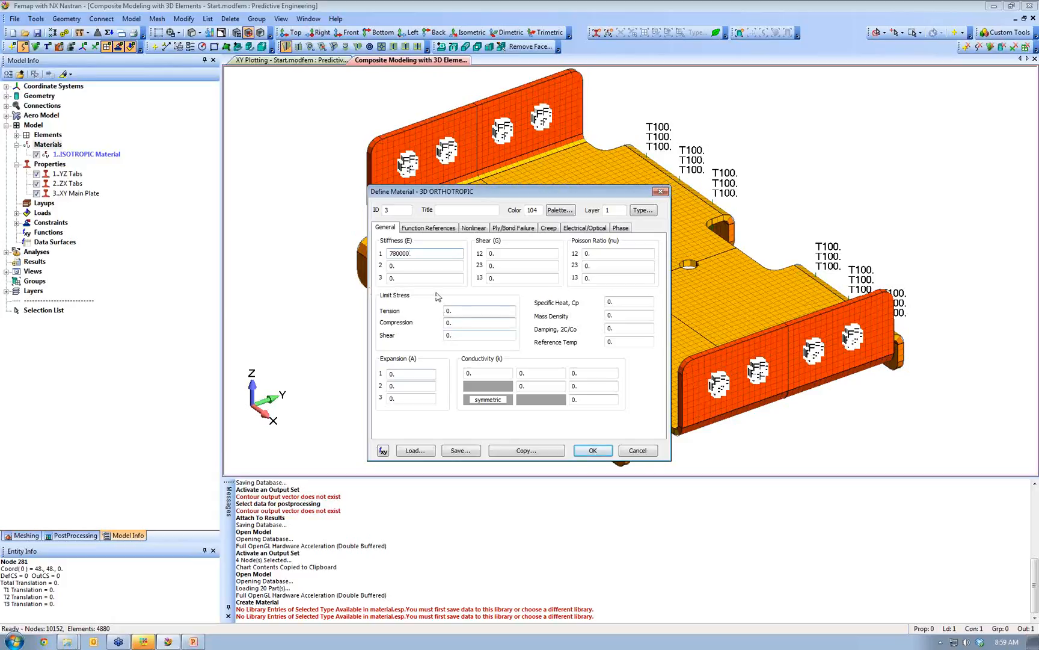
left_click_drag(415, 266, 380, 273)
type("2600000")
left_click(423, 253)
left_click_drag(427, 265, 361, 278)
type("260000")
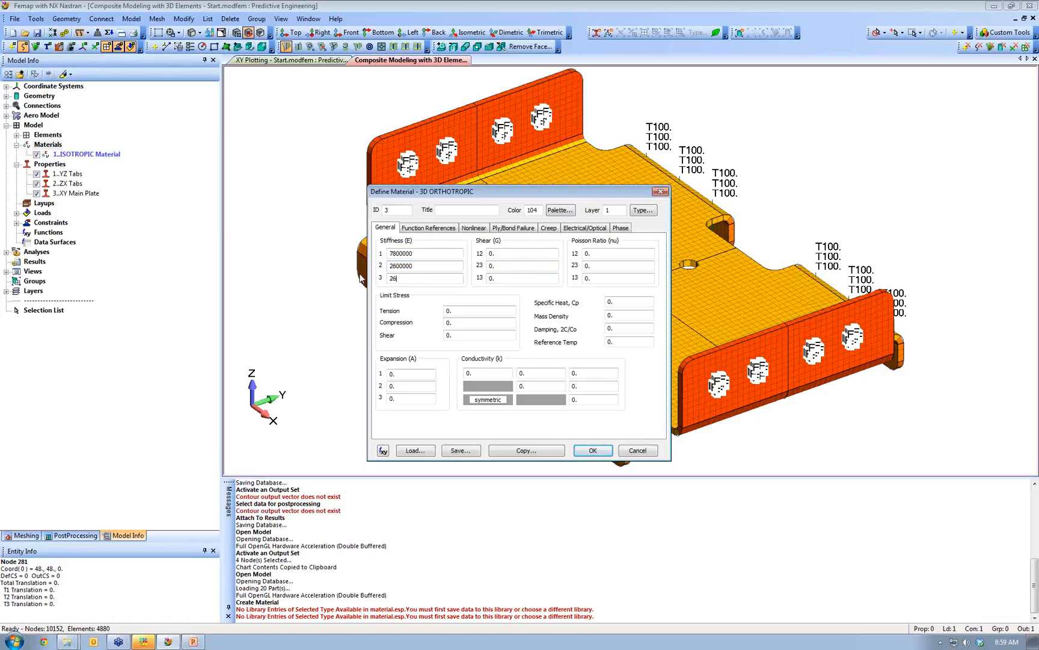
type("0")
- Clear the wrongly entered Shear 12 value
left_click(504, 253)
type("0000")
left_click_drag(543, 254, 420, 243)
key("ctrl+x")
- Set Poisson ratios 12, 23 and 13 to 0.3 and save Material 3, 3D ORTHOTROPIC Material
left_click(602, 253)
type("3")
left_click(602, 265)
type("3")
left_click(615, 277)
type("3")
left_click(517, 256)
type("000")
left_click_drag(480, 200, 380, 130)
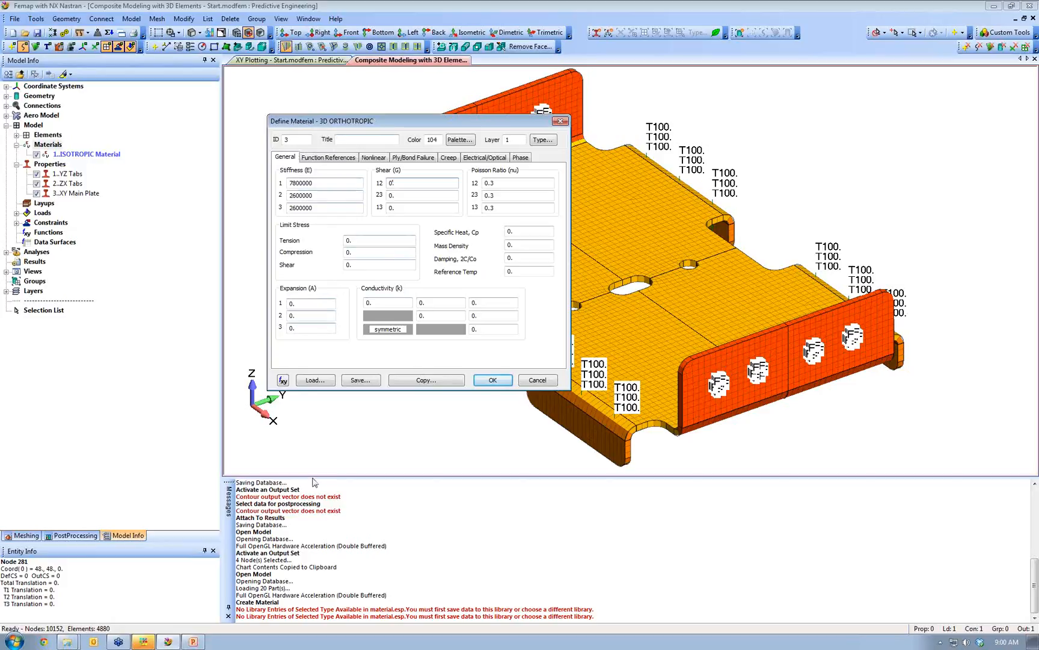
left_click(492, 380)
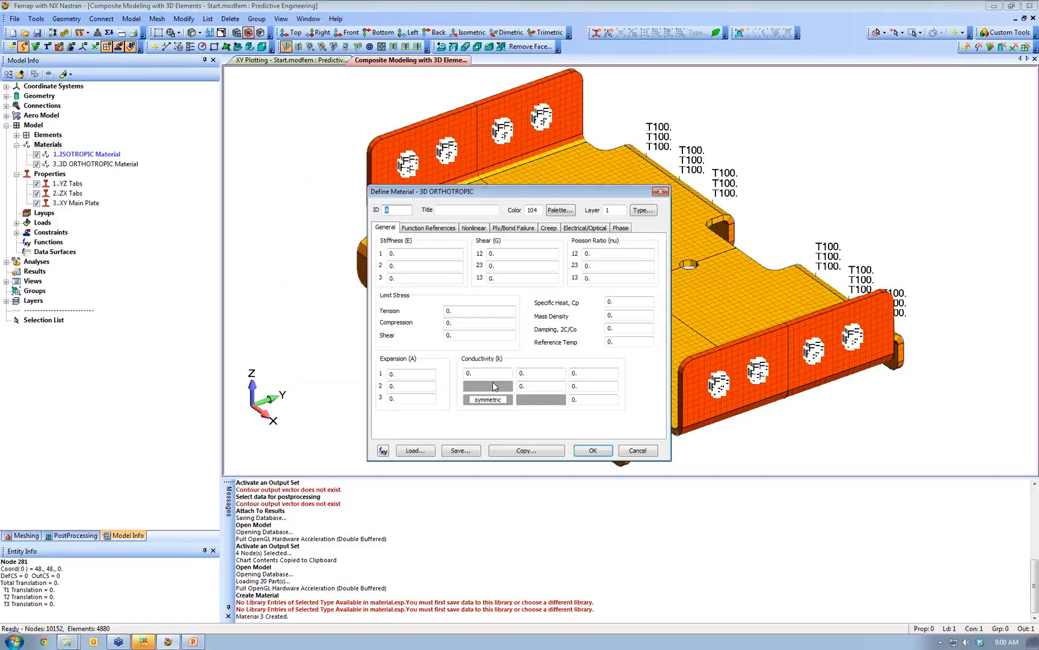
- Cancel the blank material form and orbit the plate to inspect it from several angles
key("Escape")
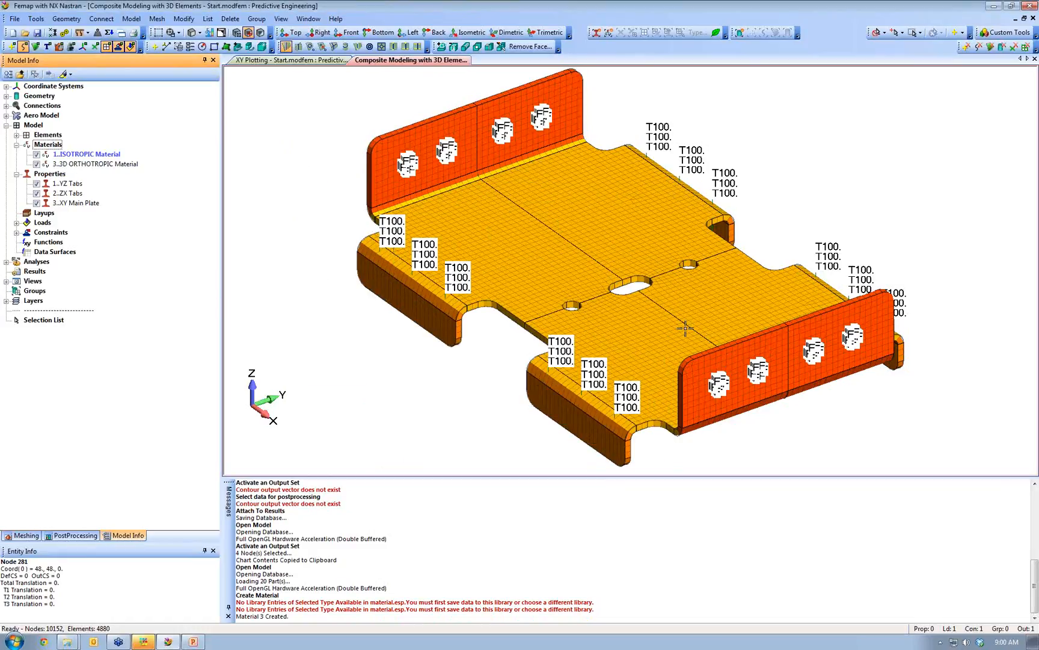
mouse_move(536, 299)
middle_mouse_down()
mouse_move(577, 285)
mouse_move(525, 296)
mouse_move(529, 287)
mouse_move(519, 287)
middle_mouse_up()
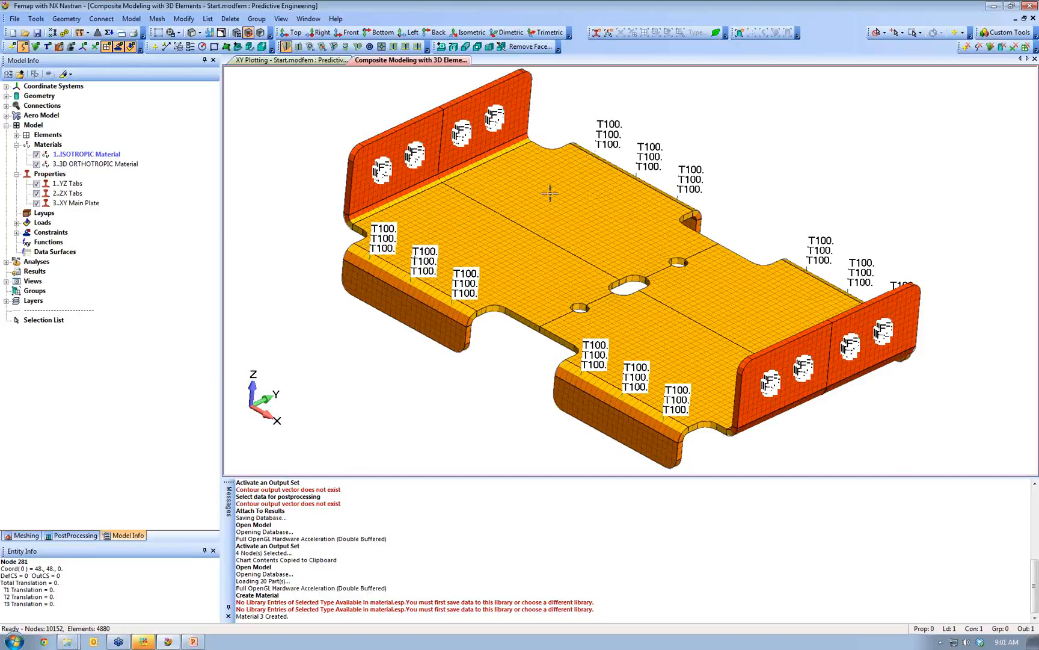
middle_click_drag(519, 262, 341, 197)
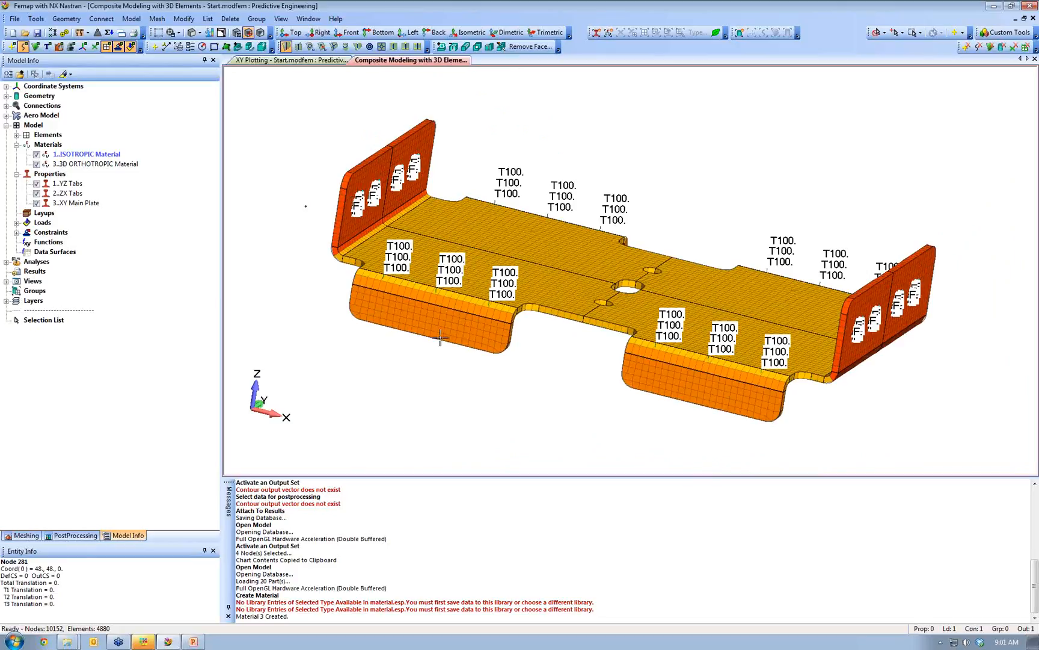
middle_click_drag(729, 295, 511, 236)
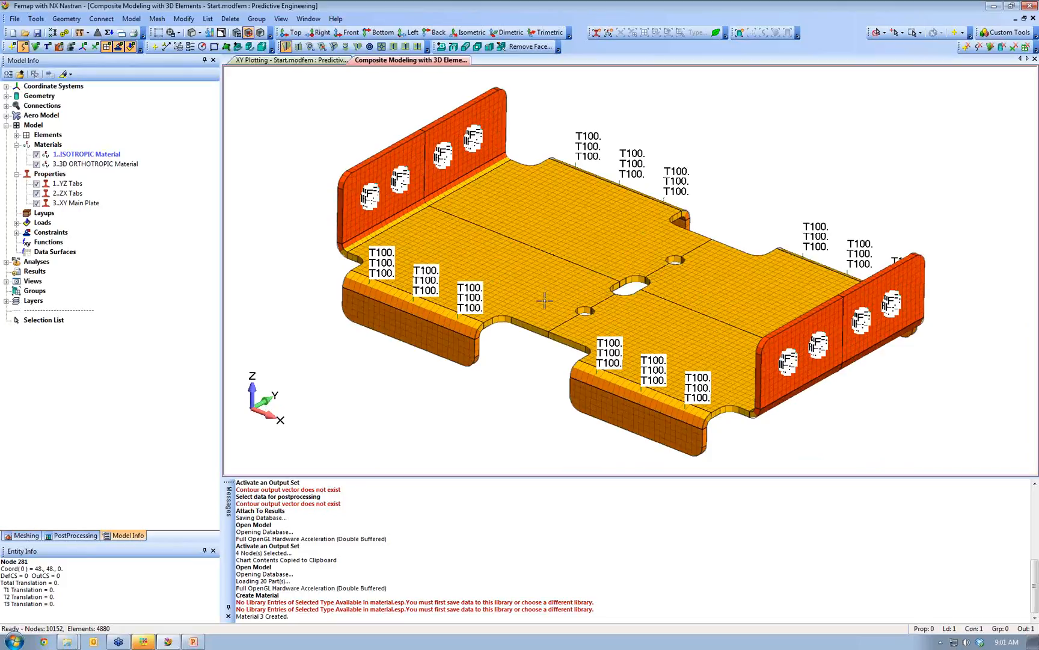
middle_click_drag(371, 180, 741, 299)
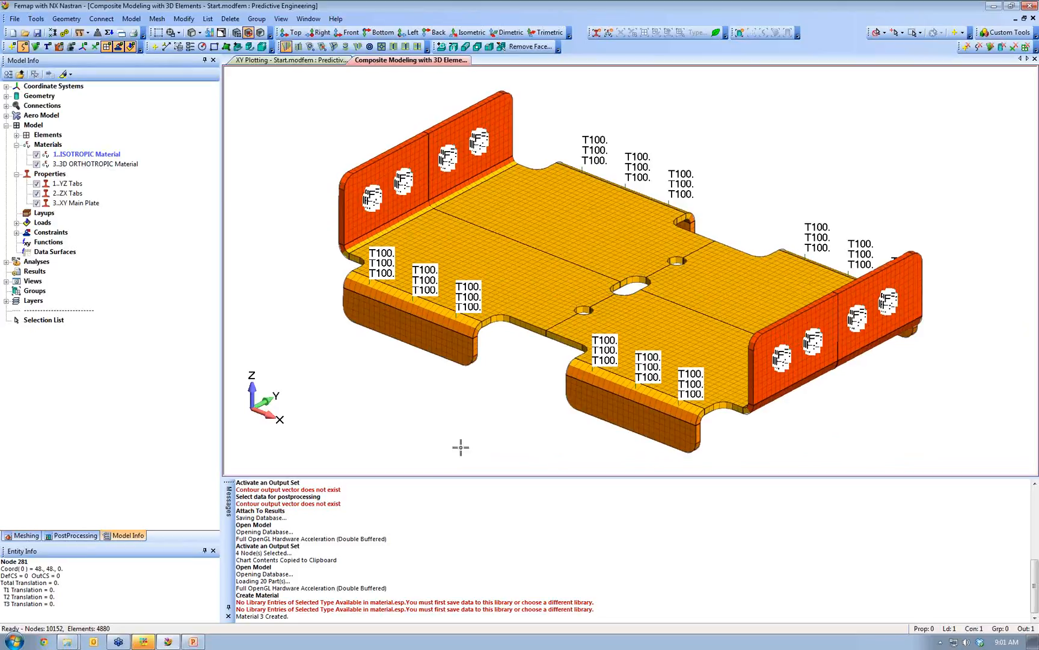
middle_click_drag(443, 350, 445, 322)
middle_click_drag(639, 344, 708, 269)
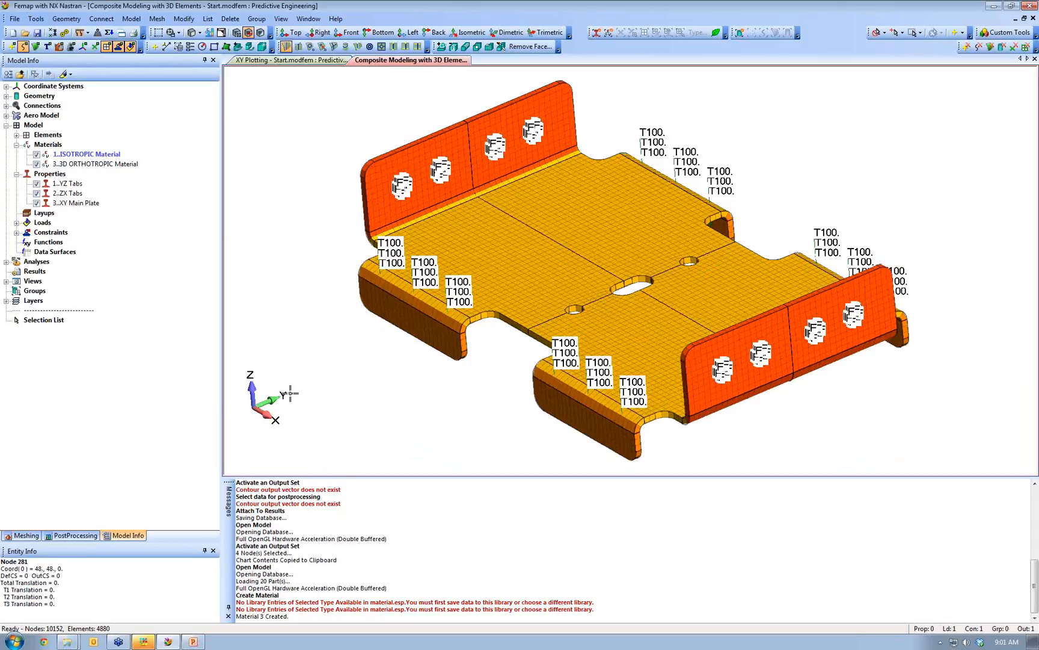
middle_click_drag(446, 311, 407, 334)
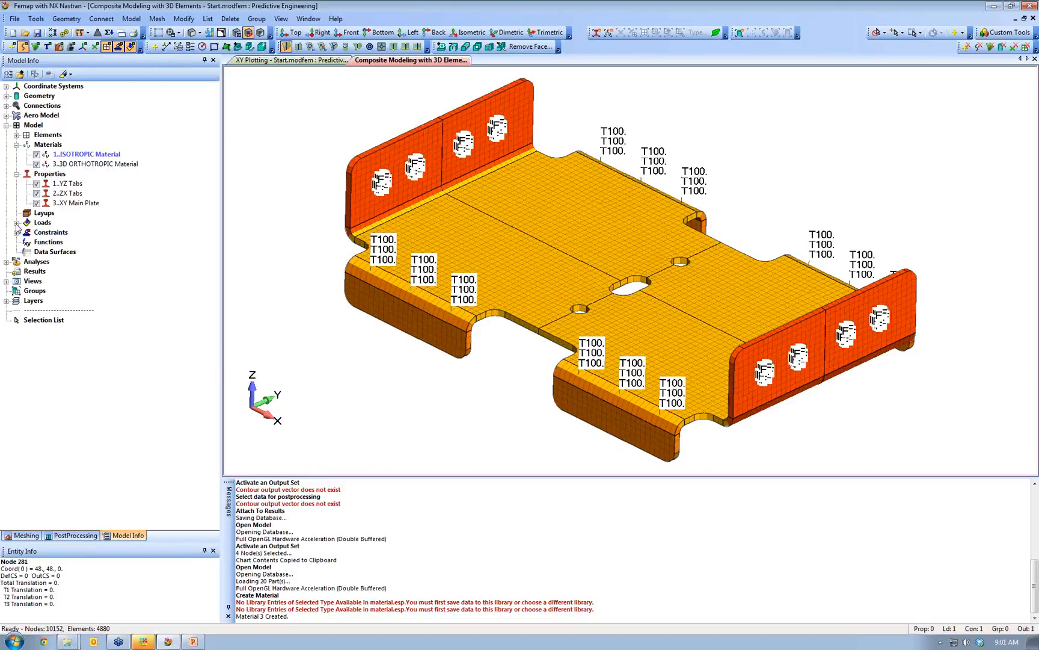
- Start a new layup titled '4 ply layup' with 3D ORTHOTROPIC plies, thickness 1, angle 0
right_click(39, 214)
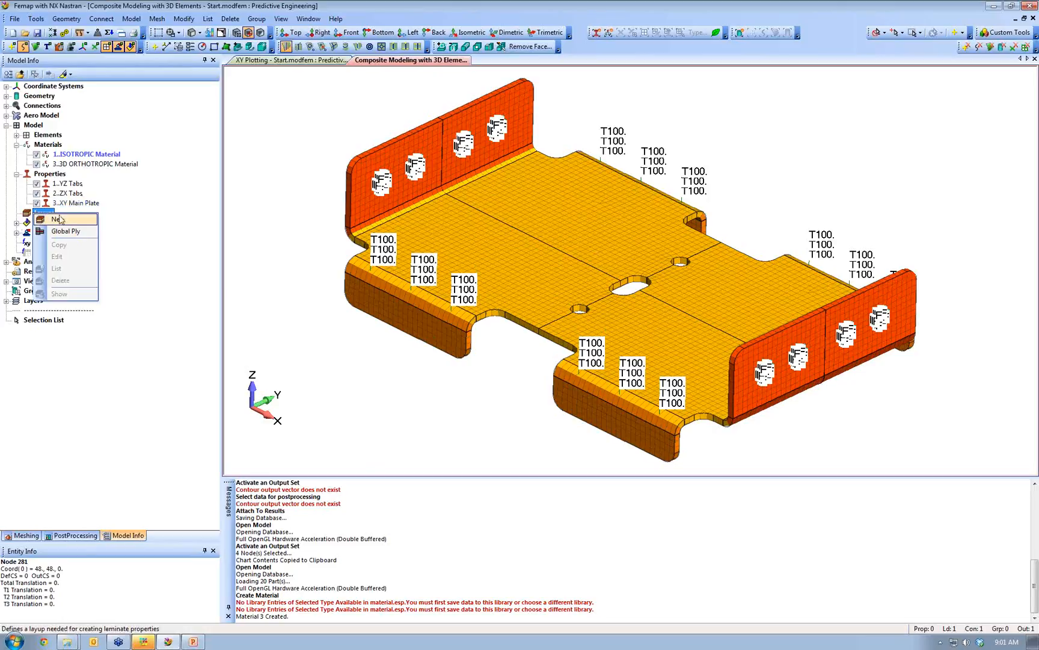
left_click(61, 225)
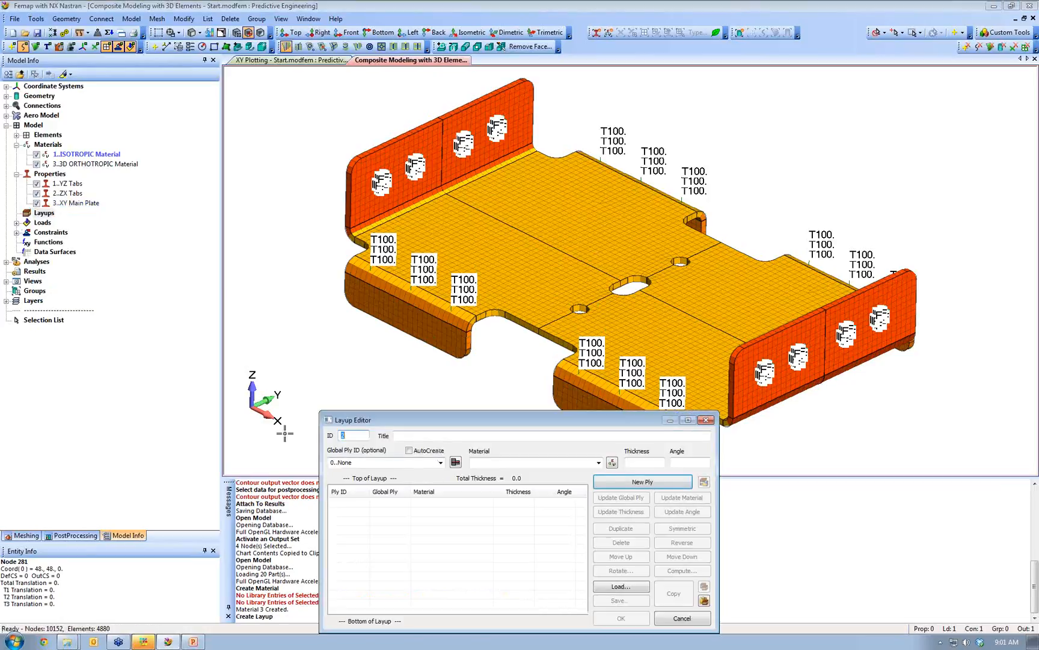
left_click(413, 437)
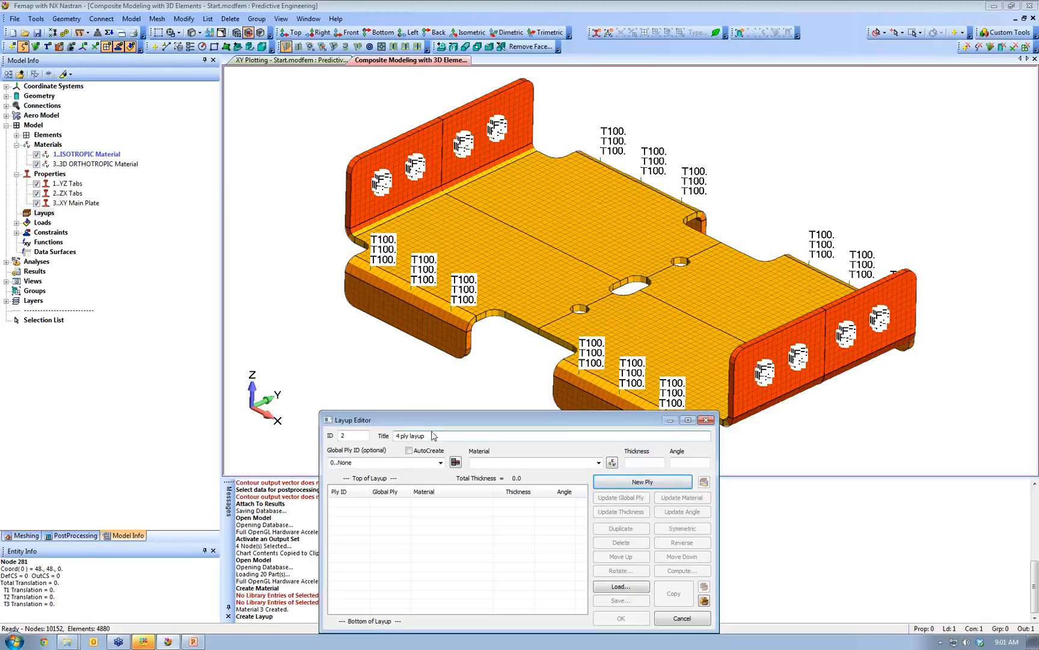
left_click_drag(460, 425, 356, 415)
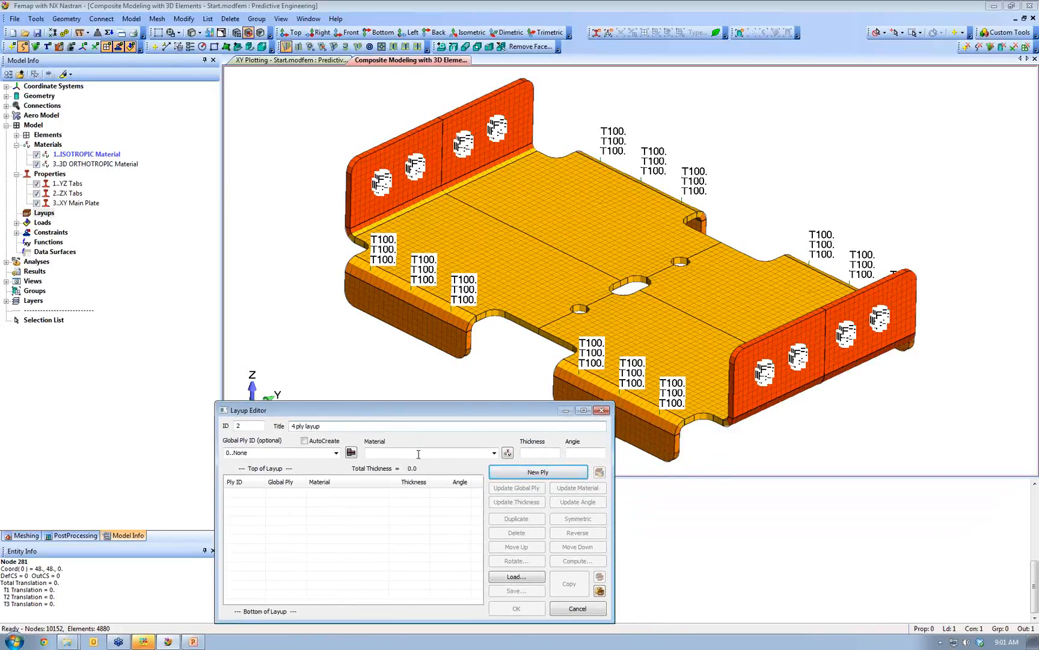
left_click(494, 452)
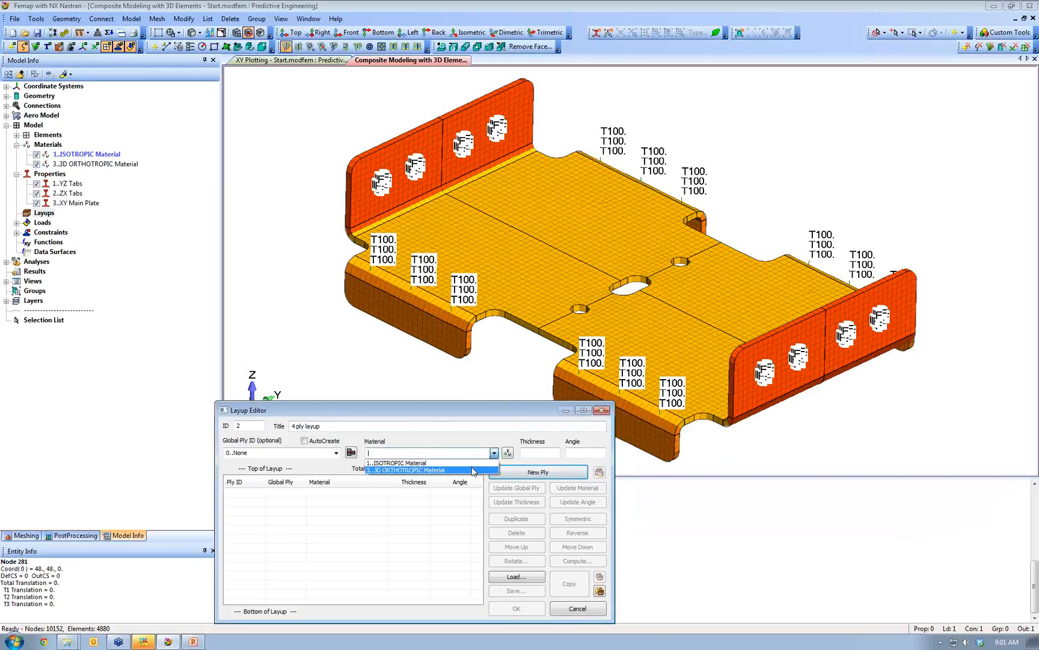
left_click(474, 470)
left_click(549, 452)
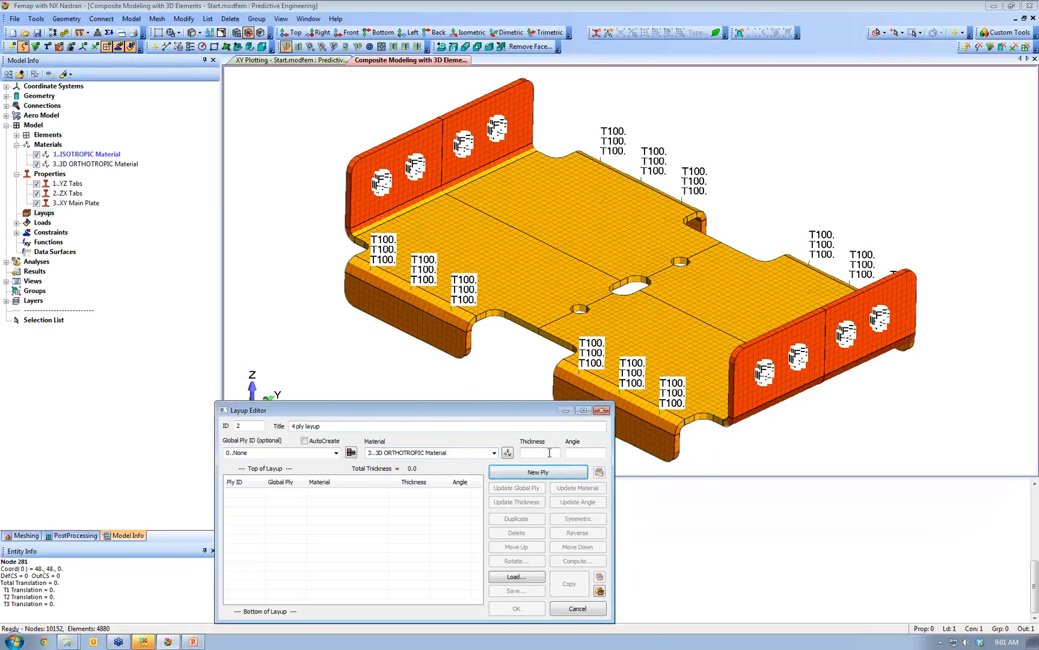
type("1")
key("Tab")
type("0")
- Add four plies at 0/90/0/90 degrees and preview the stacking in the Layup Viewer
left_click(509, 473)
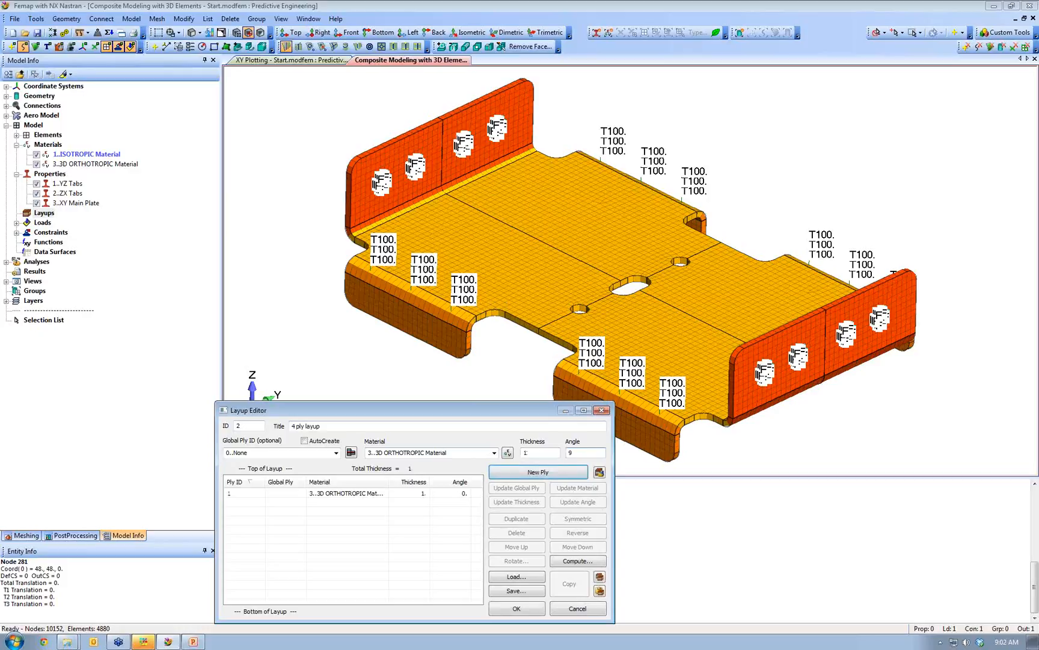
type("90")
left_click(566, 473)
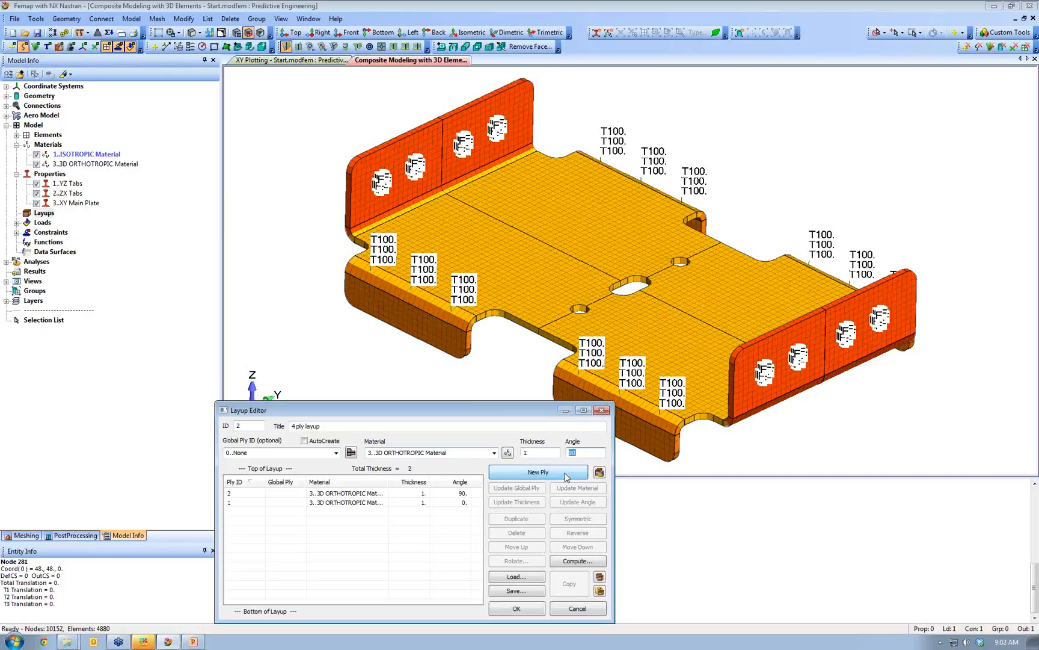
type("0")
left_click(565, 473)
left_click(565, 473)
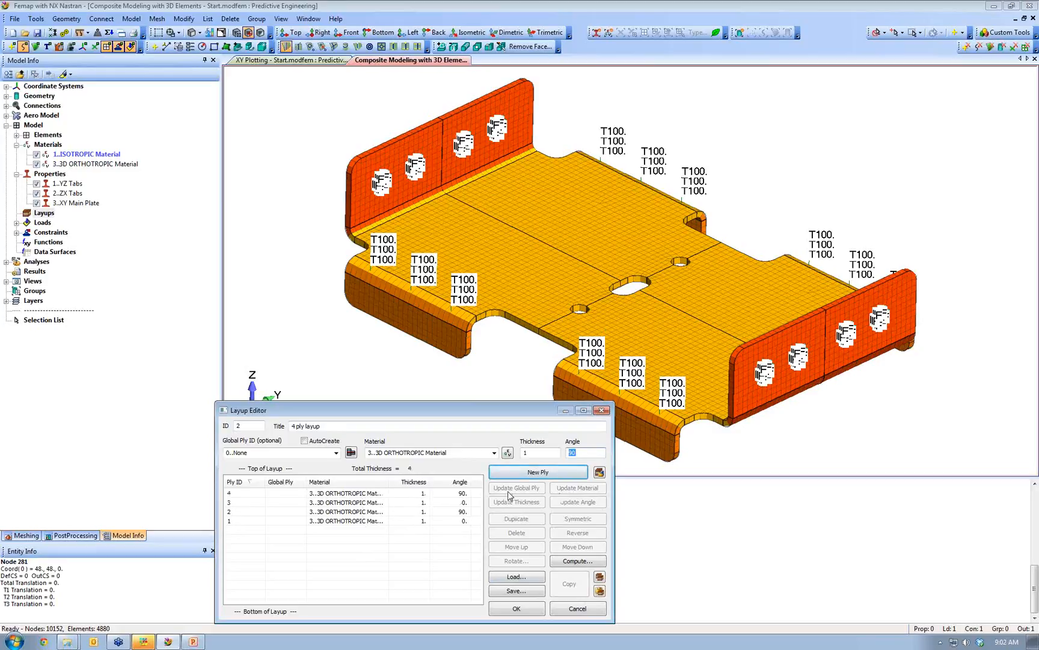
left_click(600, 472)
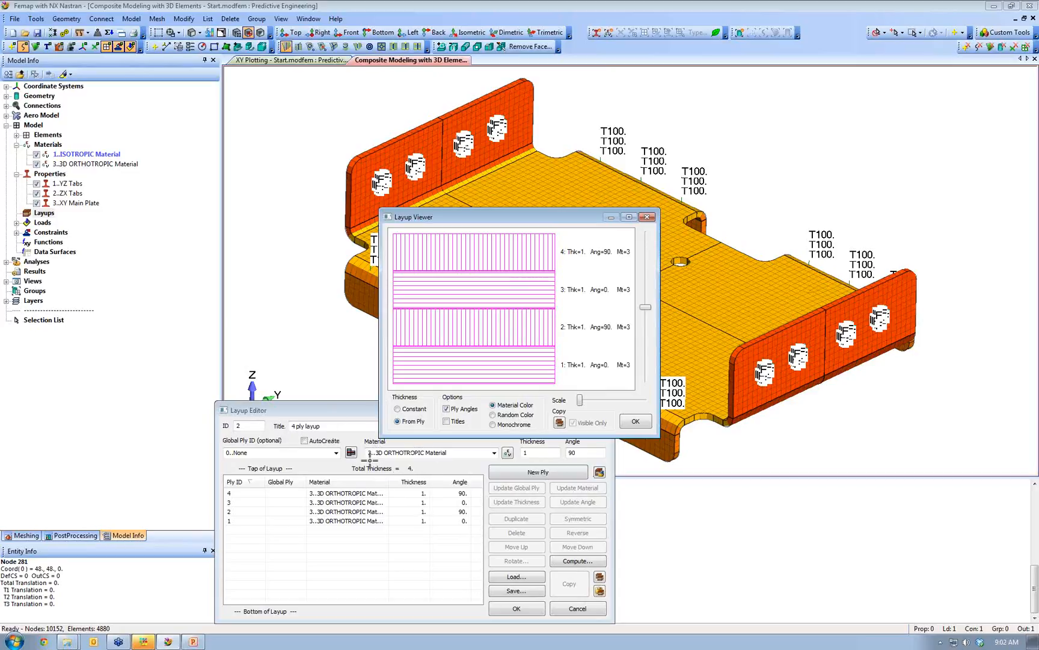
- Close the Layup Viewer, save the 4 ply layup, and dismiss the new blank layup form
left_click(633, 420)
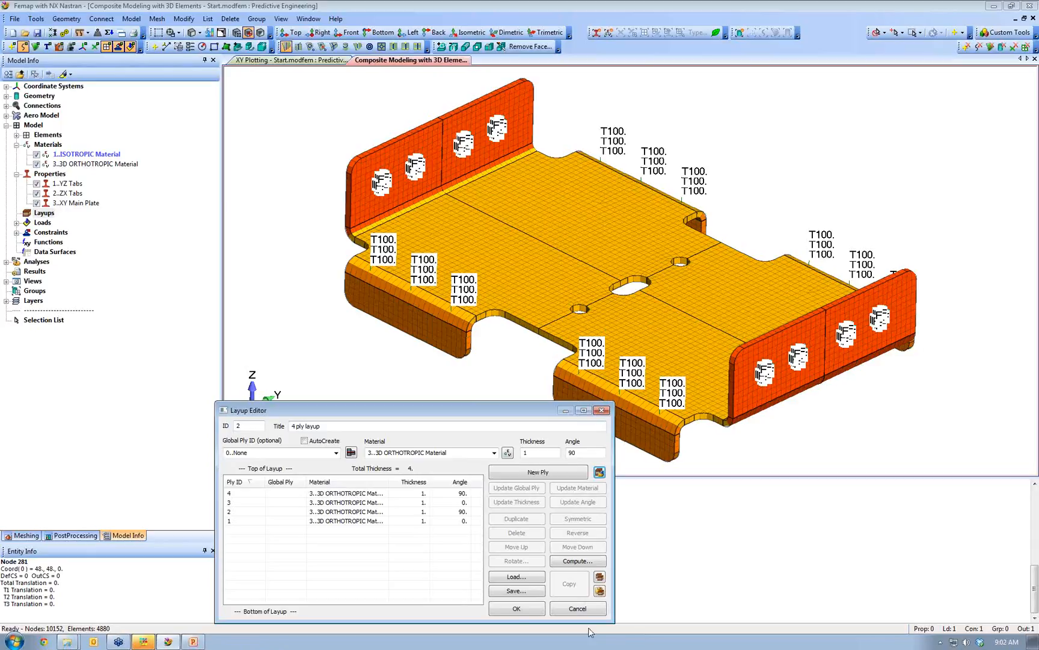
left_click(508, 609)
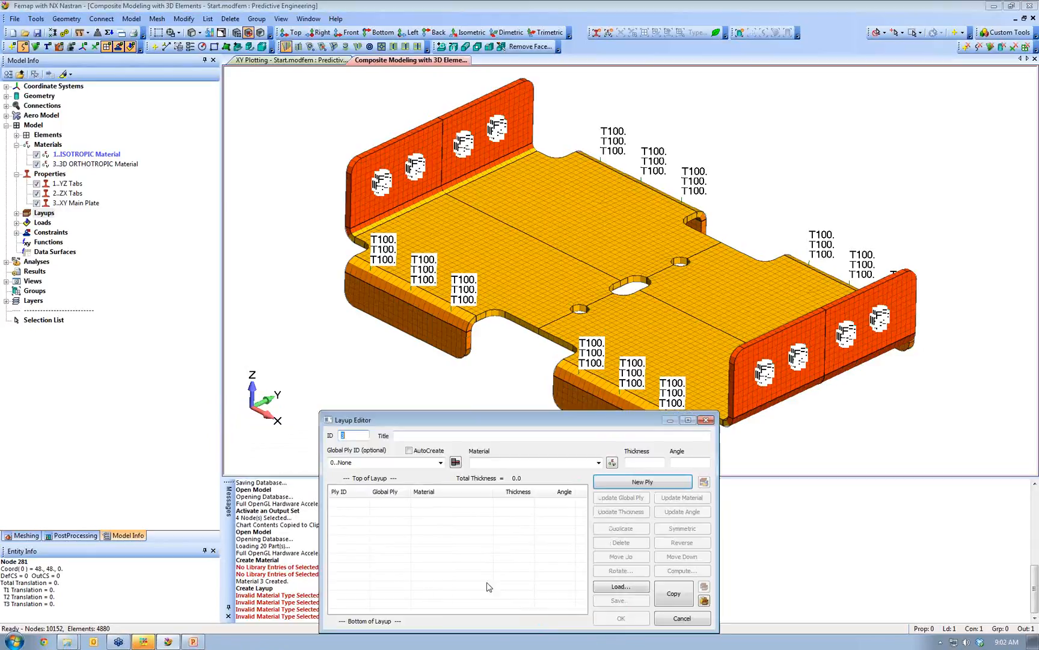
left_click(707, 420)
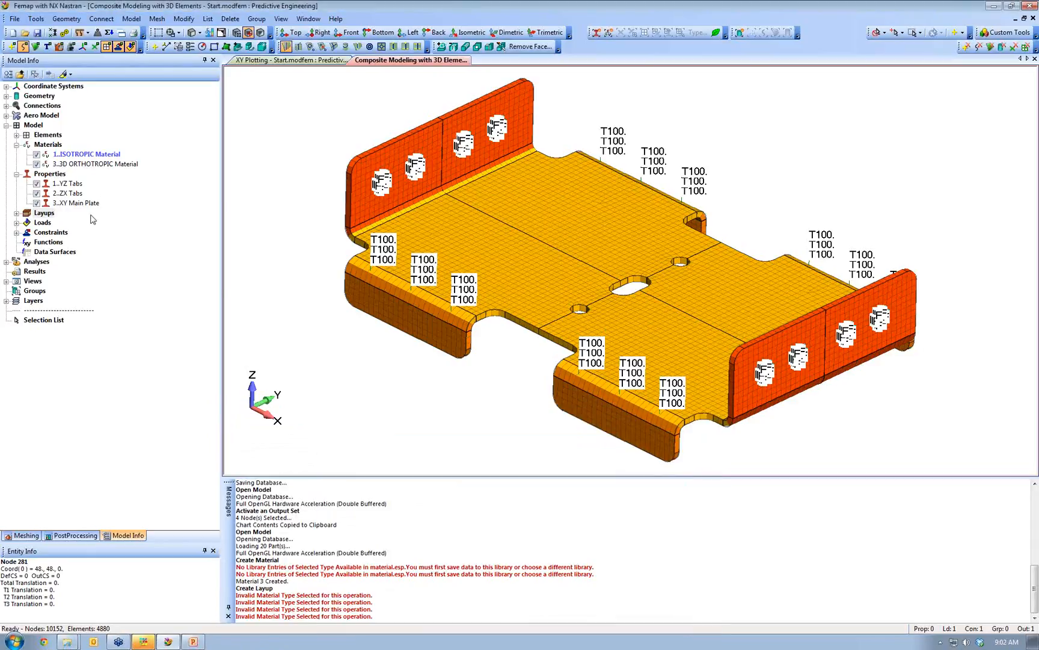
- Create new property 4 with Solid Laminate as its element/property type
right_click(74, 186)
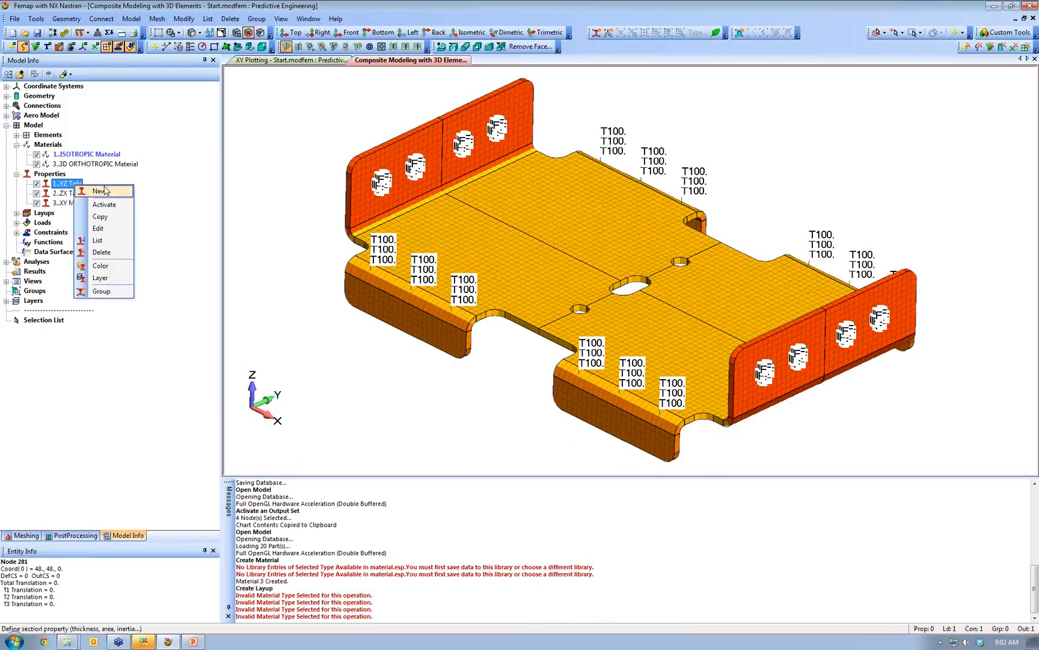
left_click(104, 191)
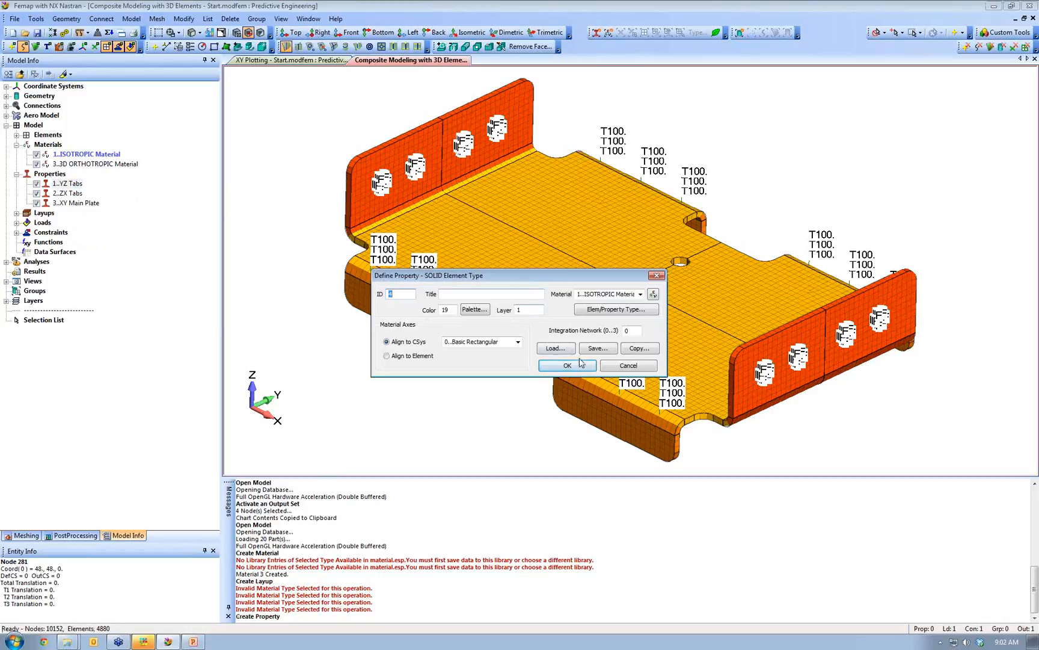
left_click(607, 309)
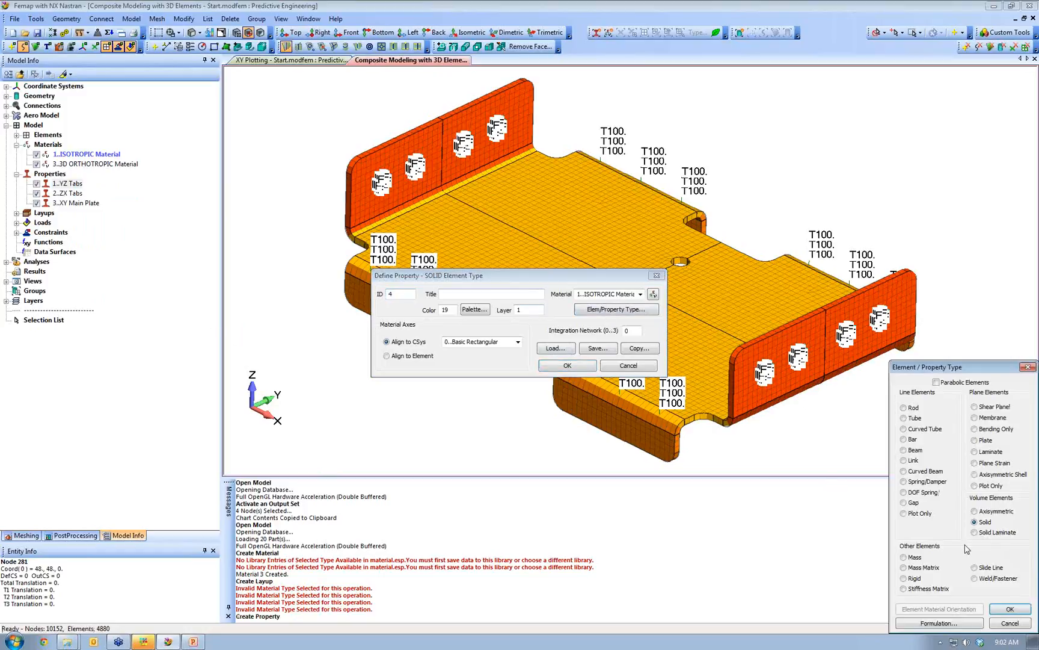
left_click(983, 533)
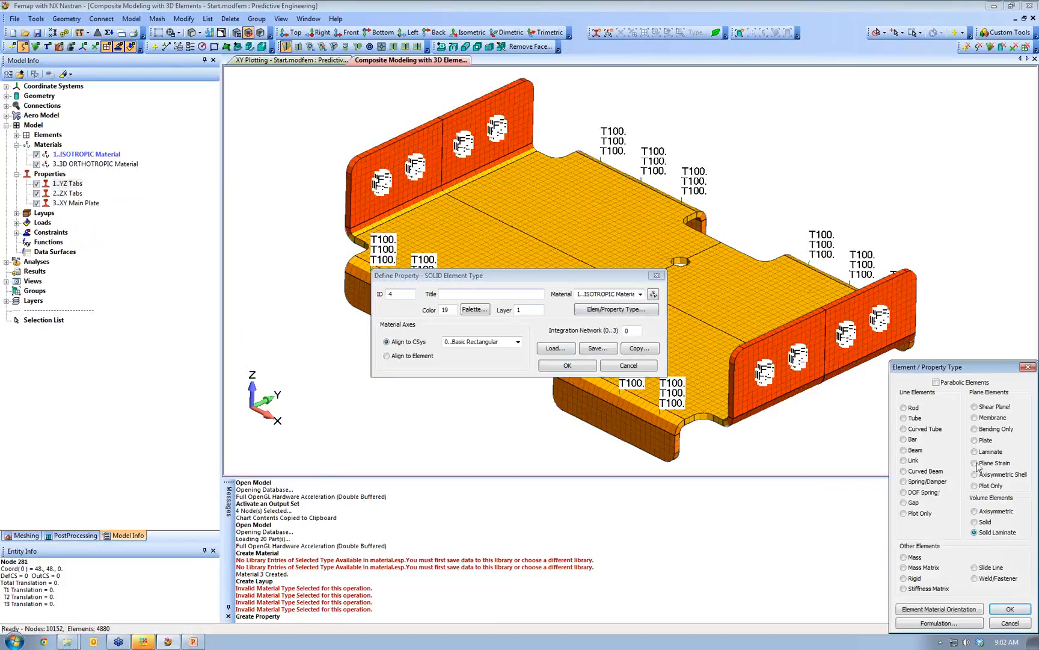
left_click_drag(949, 370, 806, 269)
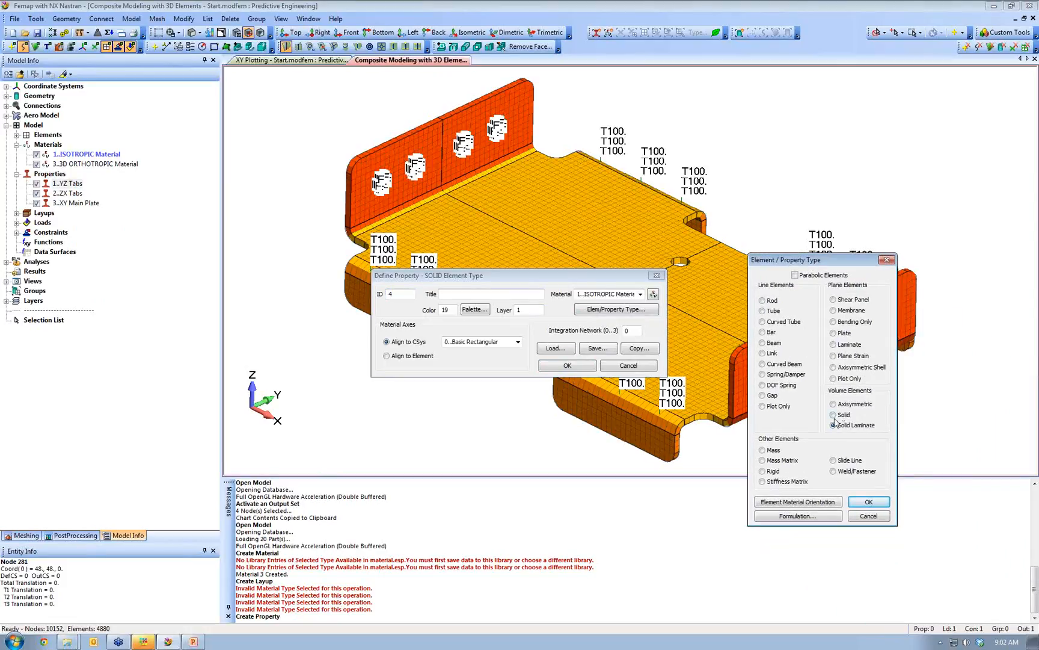
left_click(870, 505)
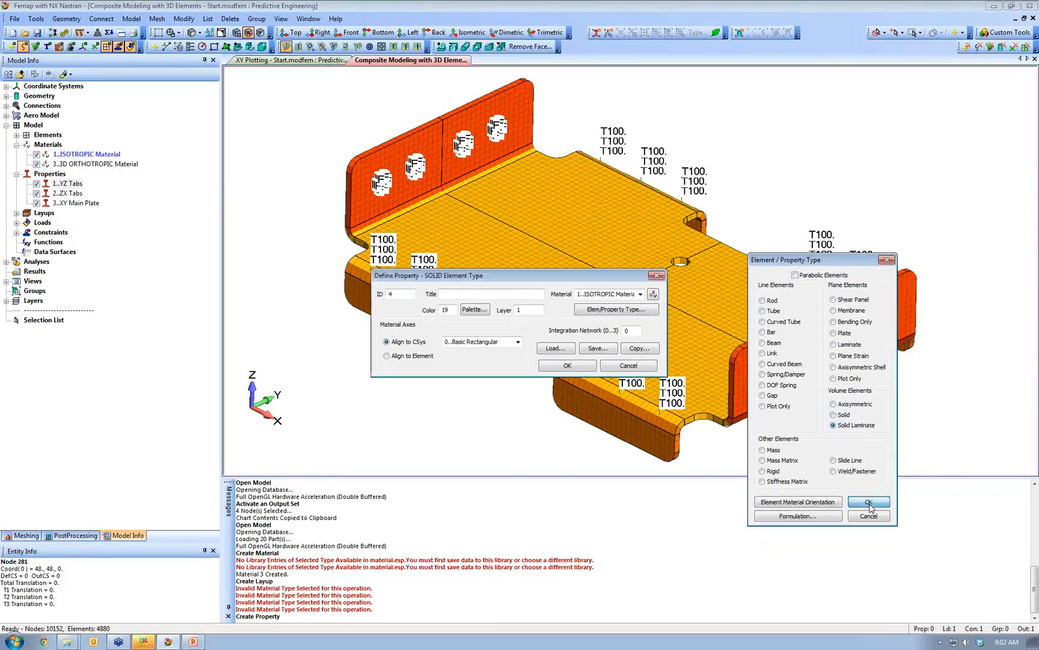
- Assign the 4 ply layup, title the property 'End Tab (ZY Plane)' and keep the default stack direction
left_click(447, 348)
left_click(489, 345)
left_click(463, 360)
left_click(450, 278)
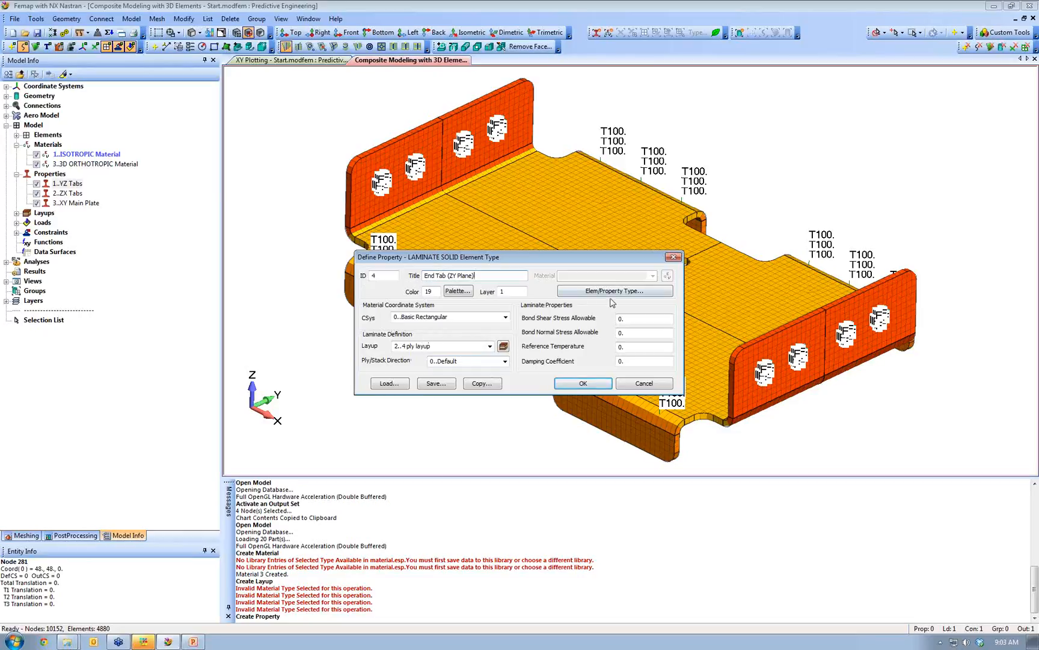
key("BackSpace")
left_click(505, 360)
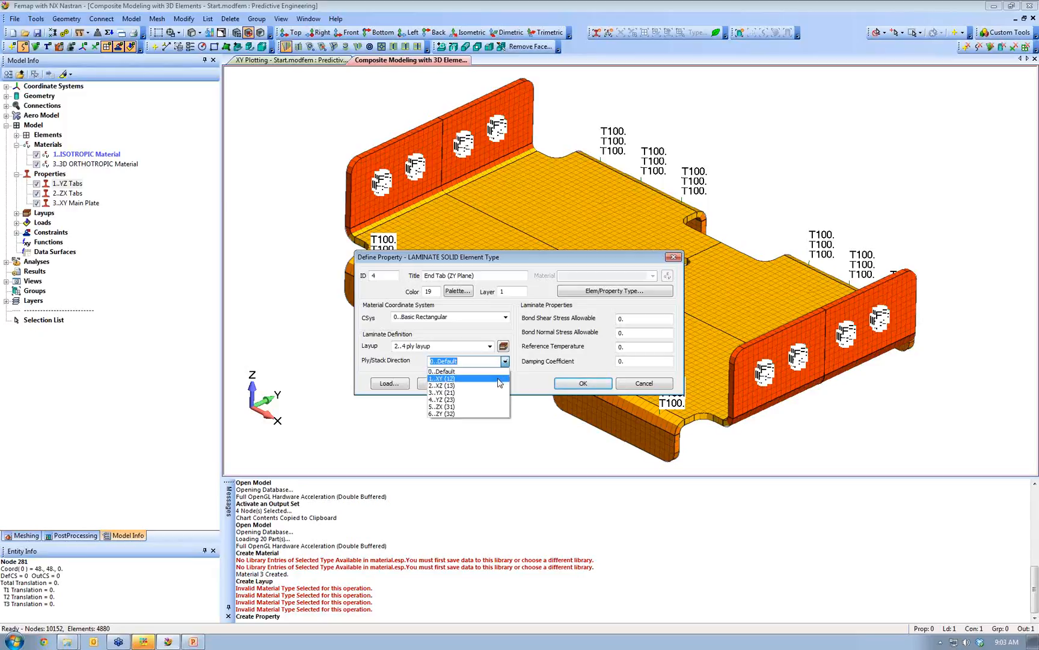
left_click(505, 361)
left_click_drag(592, 258, 854, 112)
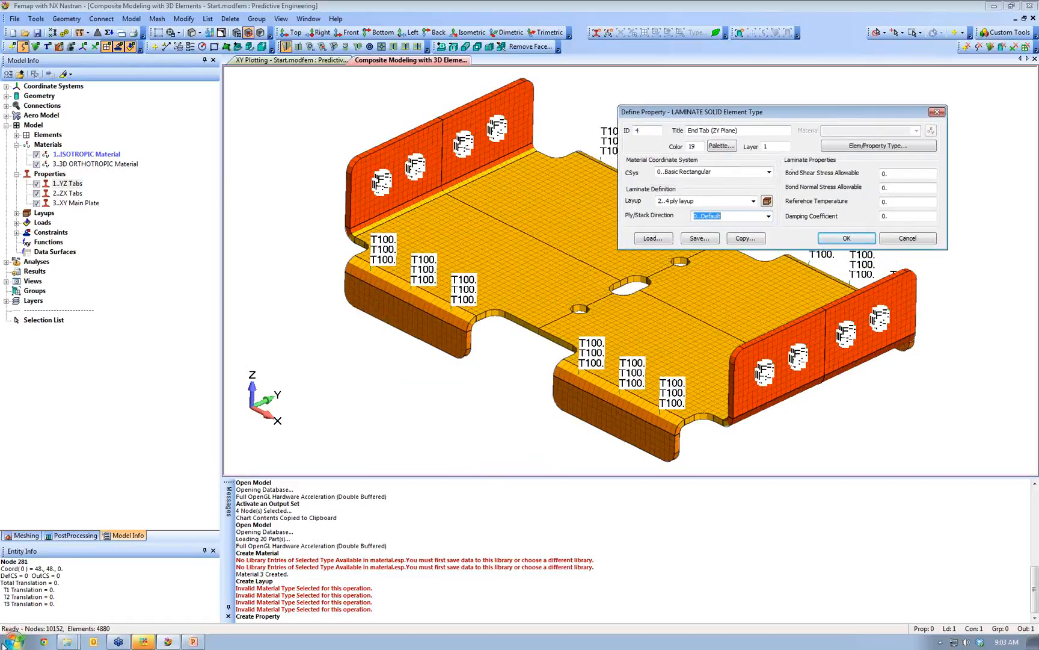
left_click(8, 642)
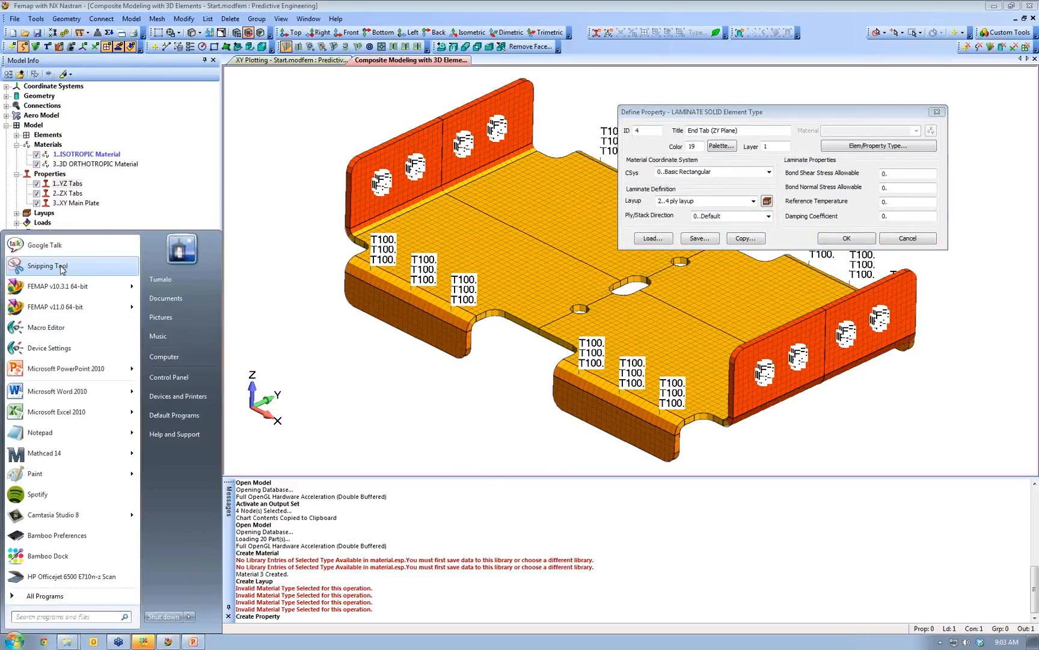
- Launch Snipping Tool and take a full-screen capture of the model
left_click(73, 265)
left_click(812, 535)
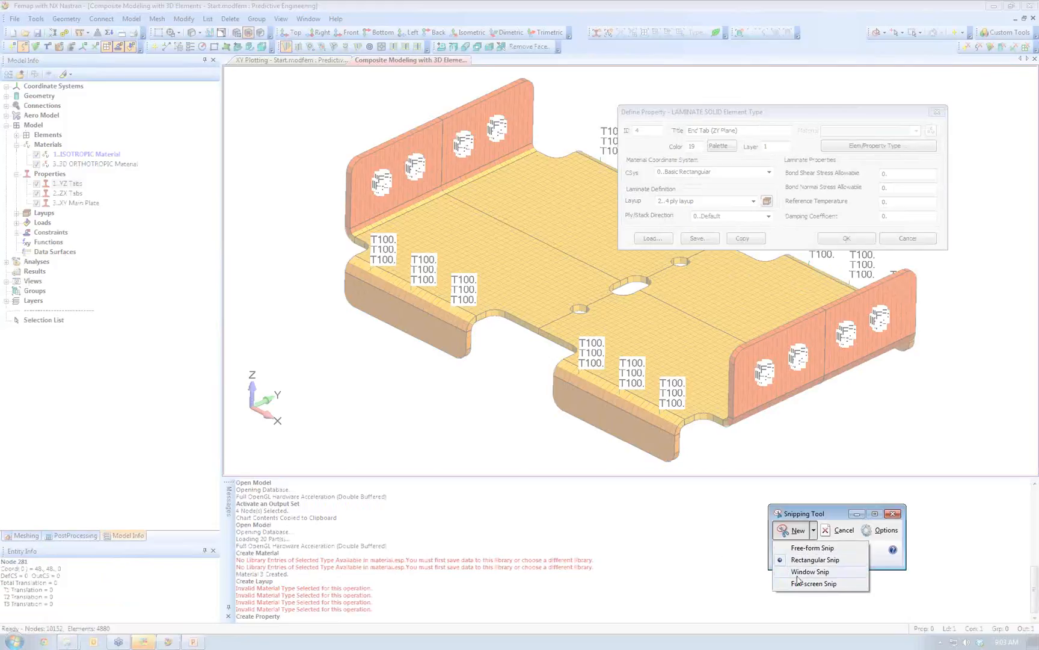
left_click(814, 583)
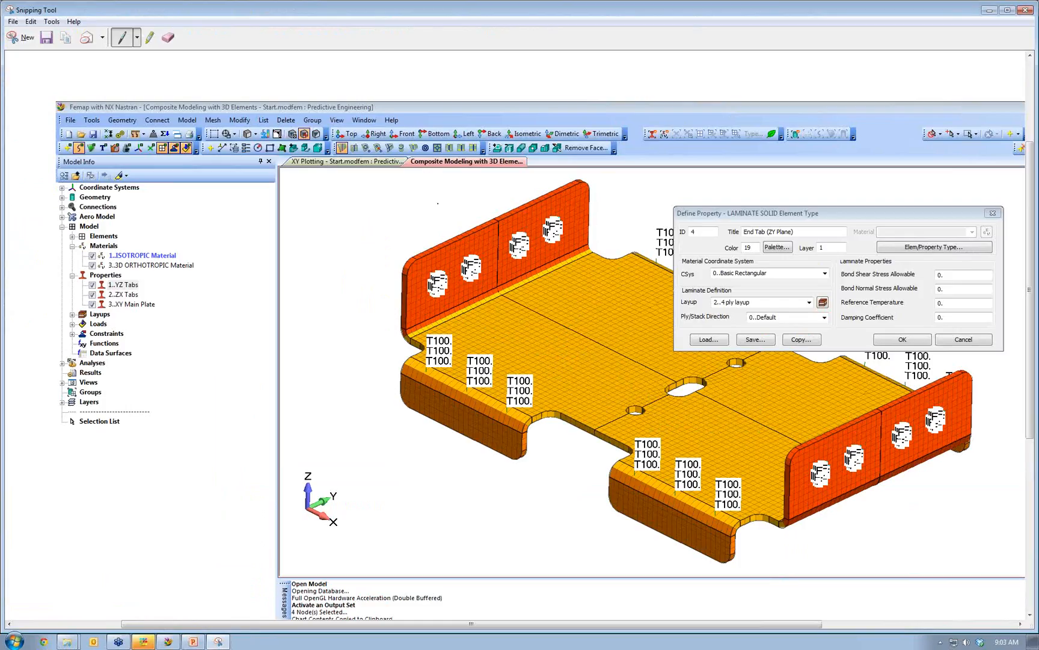
scroll(545, 346, "down", 2)
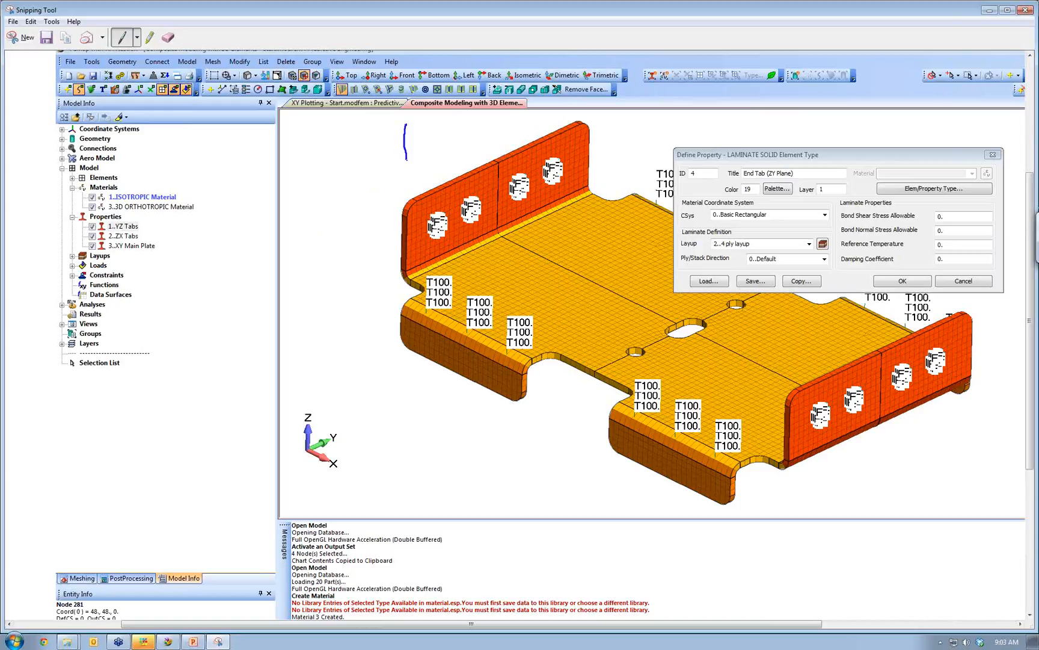
- Sketch a ply block with a direction arrow on the capture and circle the triad's X and Y axes
left_click_drag(391, 181, 236, 247)
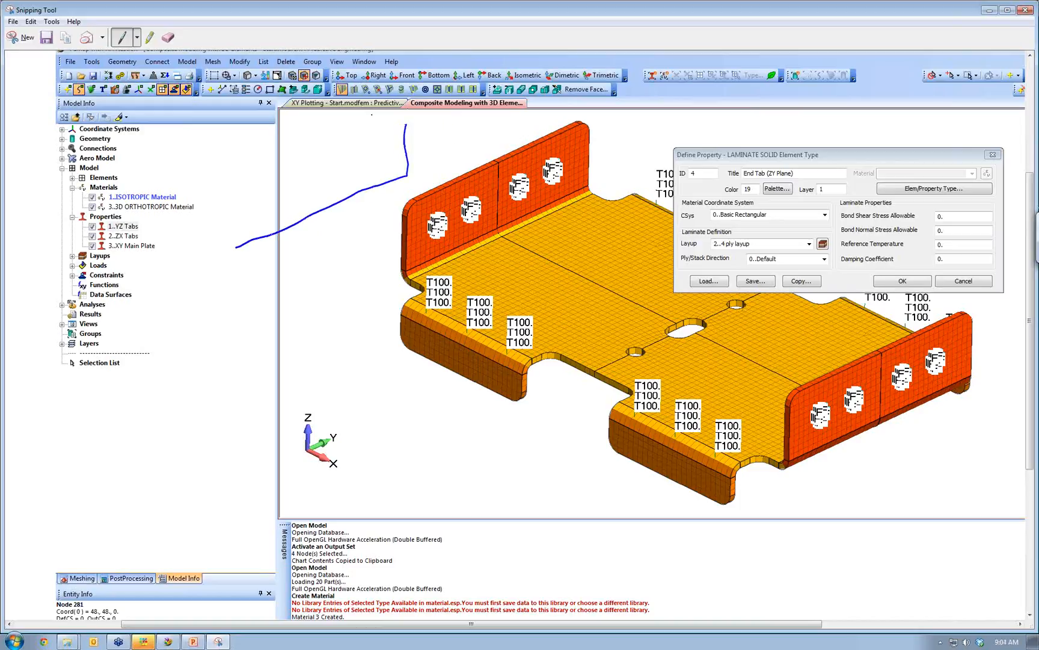
mouse_move(403, 120)
left_mouse_down()
mouse_move(214, 180)
mouse_move(238, 242)
left_mouse_up()
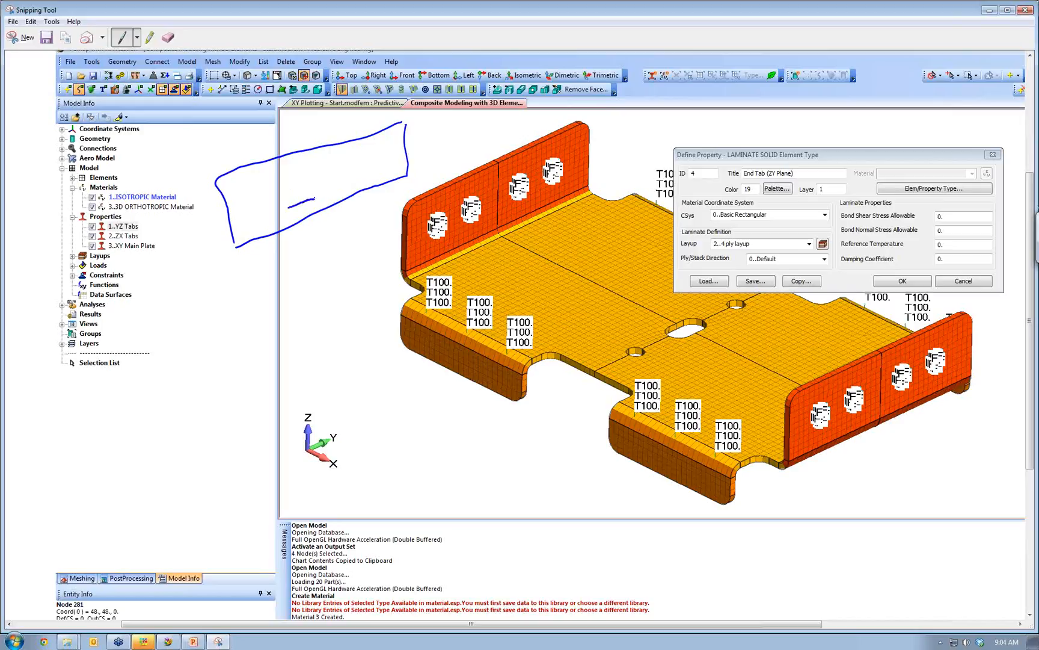
left_click_drag(336, 188, 325, 197)
mouse_move(309, 427)
left_mouse_down()
mouse_move(322, 443)
mouse_move(351, 430)
left_mouse_up()
left_click_drag(399, 121, 374, 111)
left_click_drag(215, 179, 198, 172)
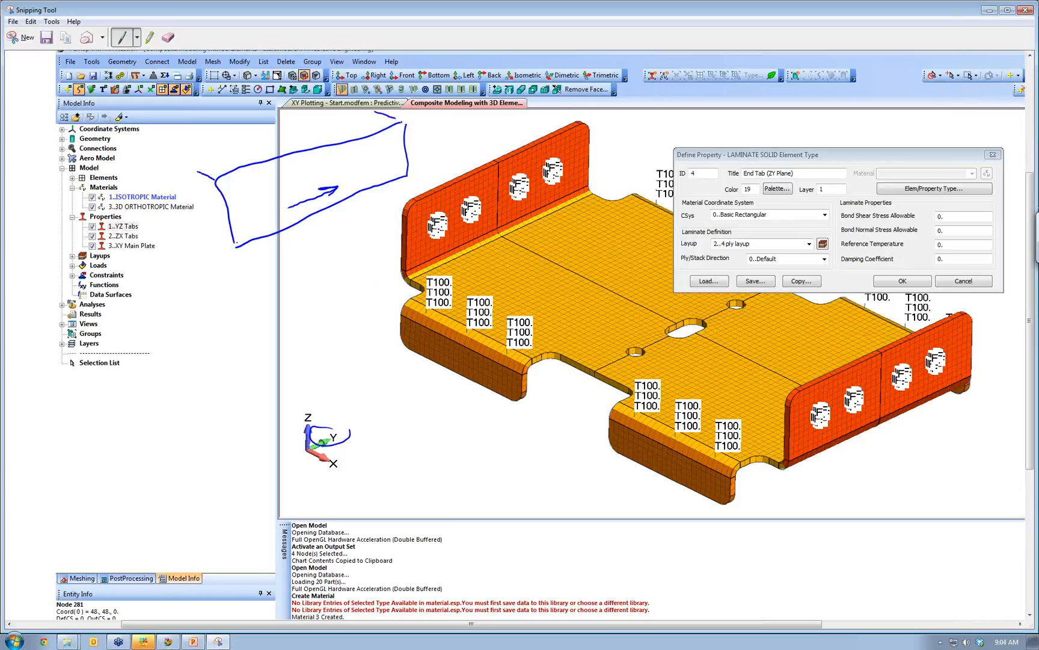
left_click_drag(234, 246, 204, 235)
mouse_move(199, 175)
left_mouse_down()
mouse_move(209, 236)
mouse_move(225, 230)
left_mouse_up()
mouse_move(368, 454)
left_mouse_down()
mouse_move(331, 462)
mouse_move(351, 453)
left_mouse_up()
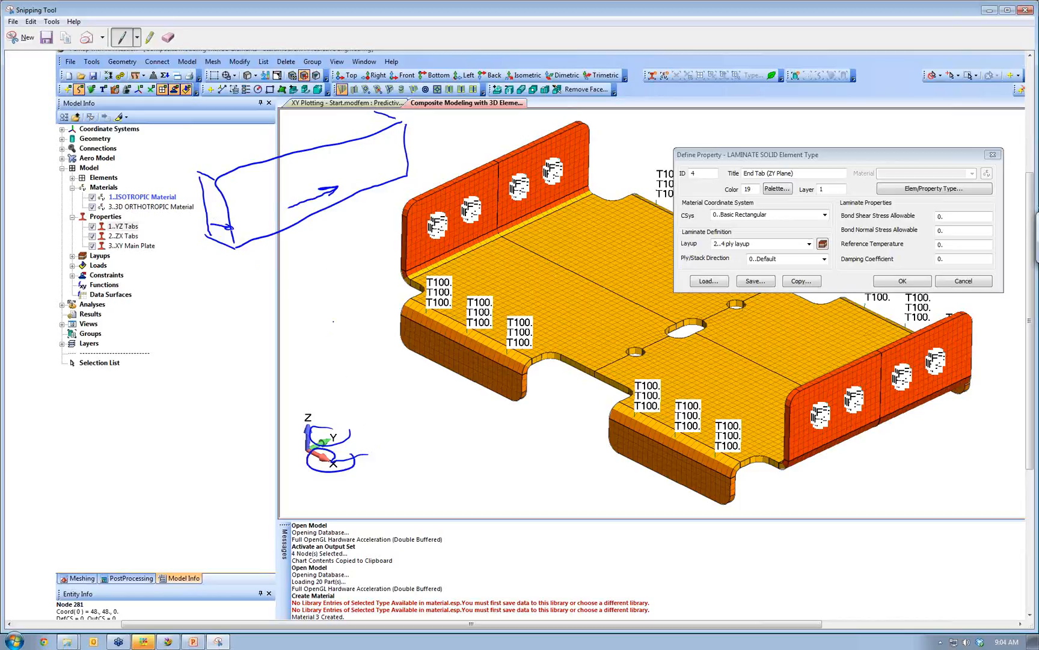
mouse_move(350, 168)
left_mouse_down()
mouse_move(315, 168)
mouse_move(371, 190)
left_mouse_up()
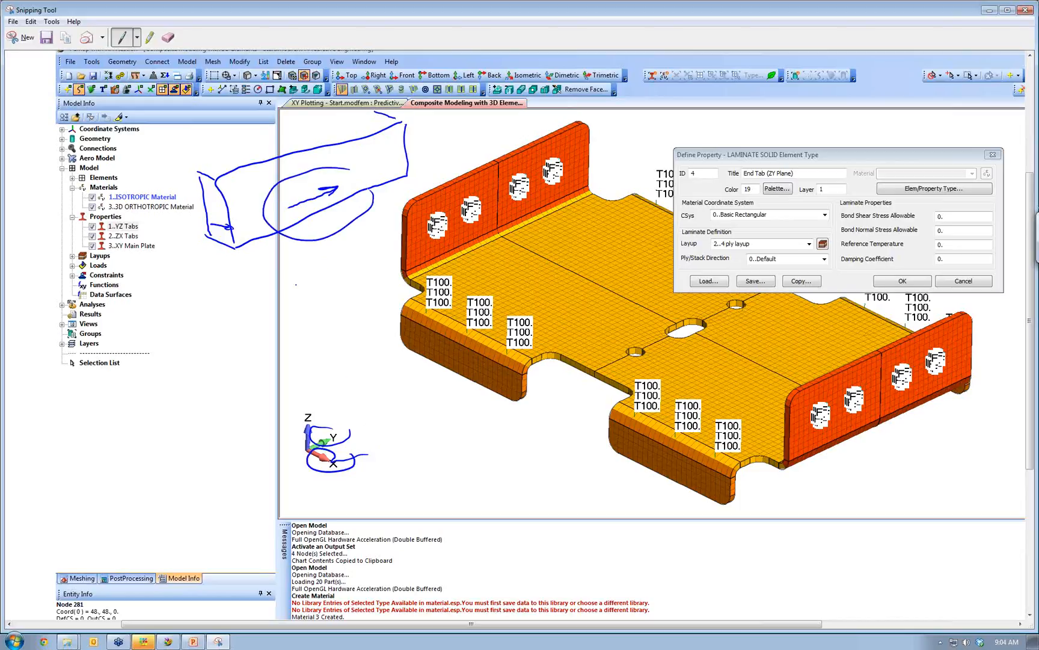
mouse_move(260, 222)
left_mouse_down()
mouse_move(181, 243)
mouse_move(221, 254)
left_mouse_up()
- Give the End Tab (ZY Plane) property ply direction 3..YX (21) and blue colour 105, then create it
left_click(1025, 10)
left_click(769, 216)
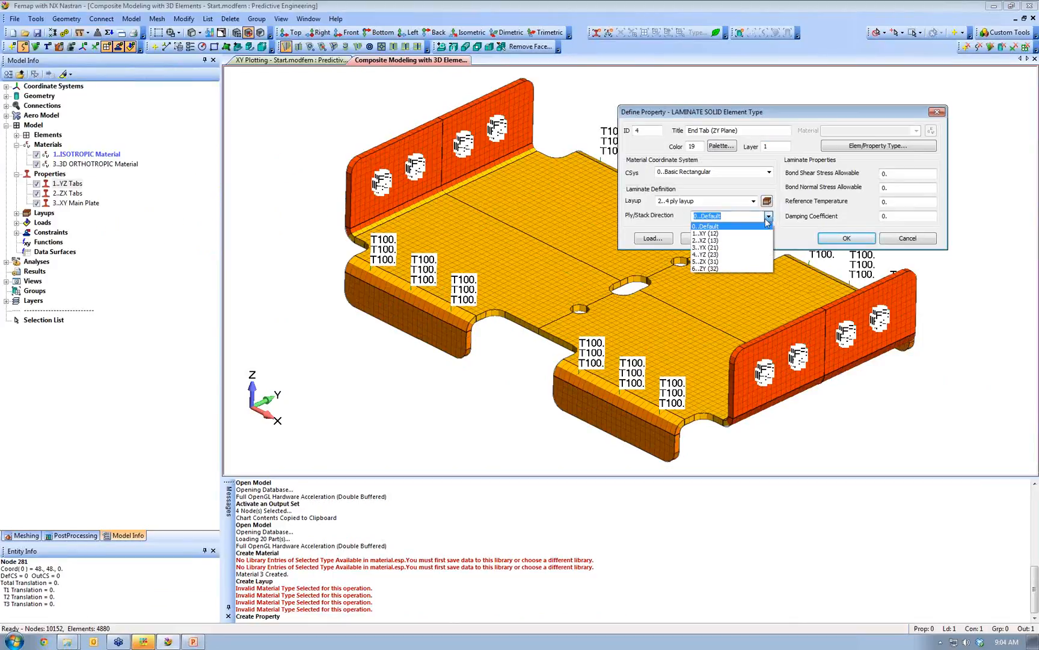
left_click(738, 251)
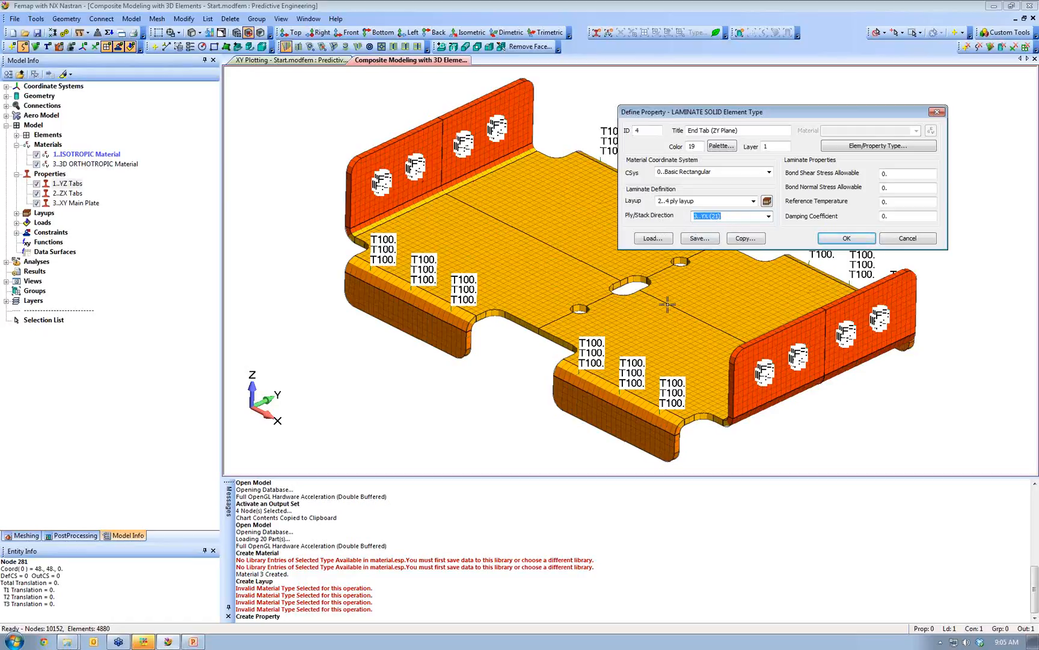
left_click(721, 145)
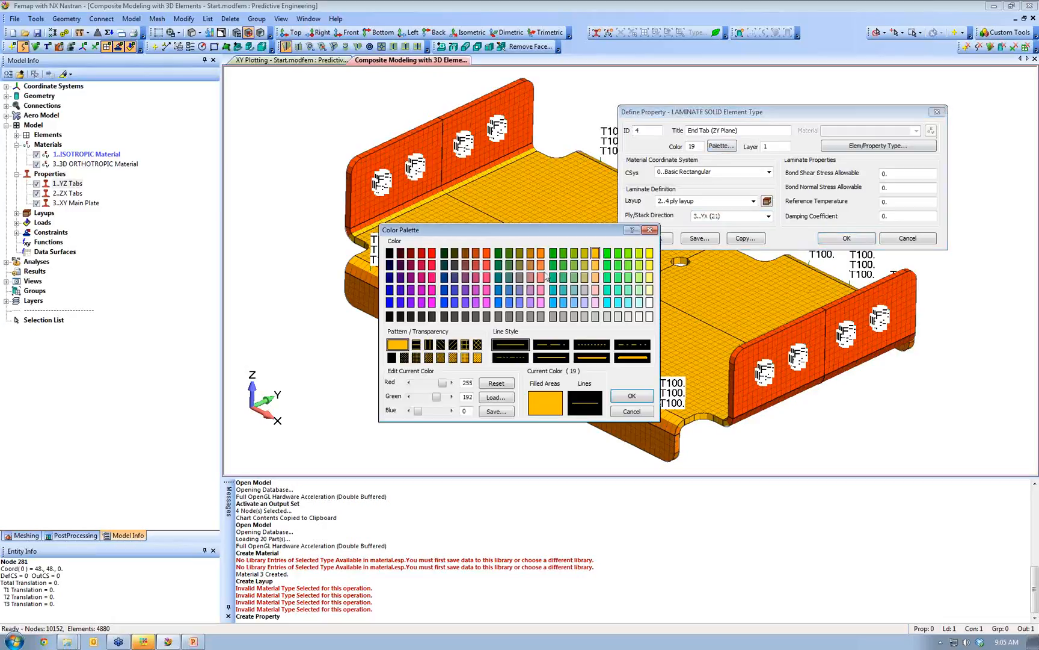
left_click(445, 302)
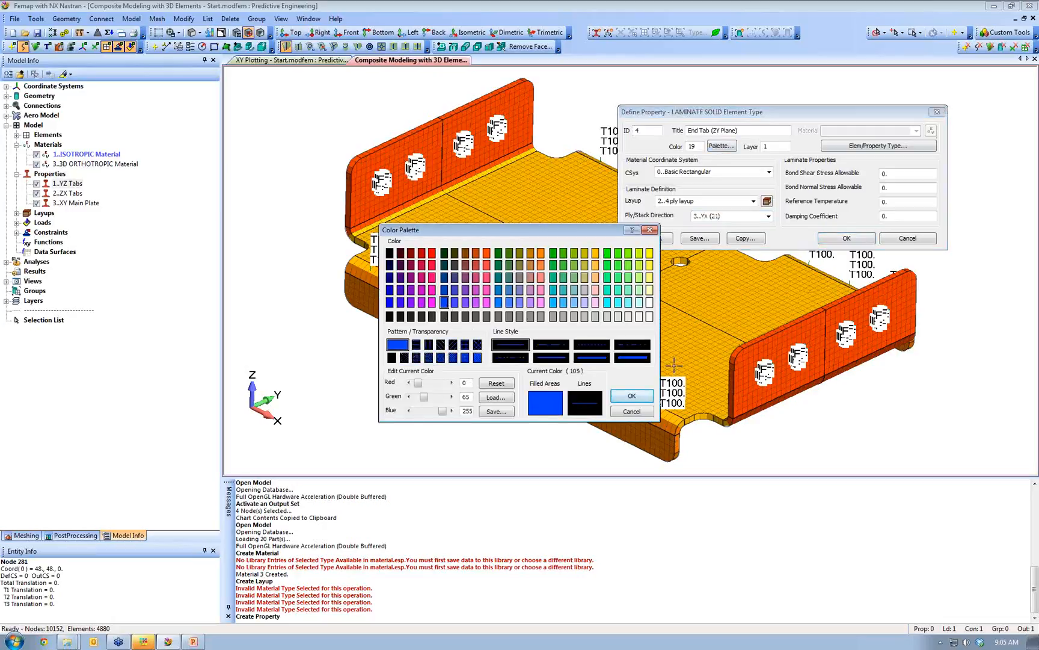
left_click(635, 397)
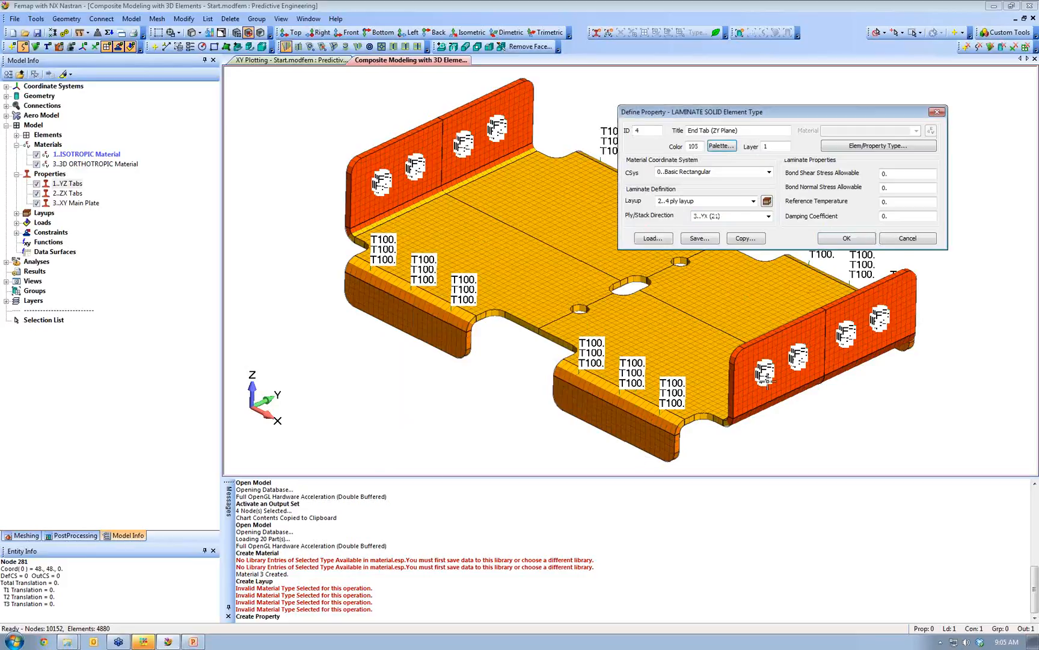
left_click(845, 238)
- Title the new laminate property 5 'Side Tab (ZX Plane)'
left_click_drag(601, 271, 799, 107)
key("Tab")
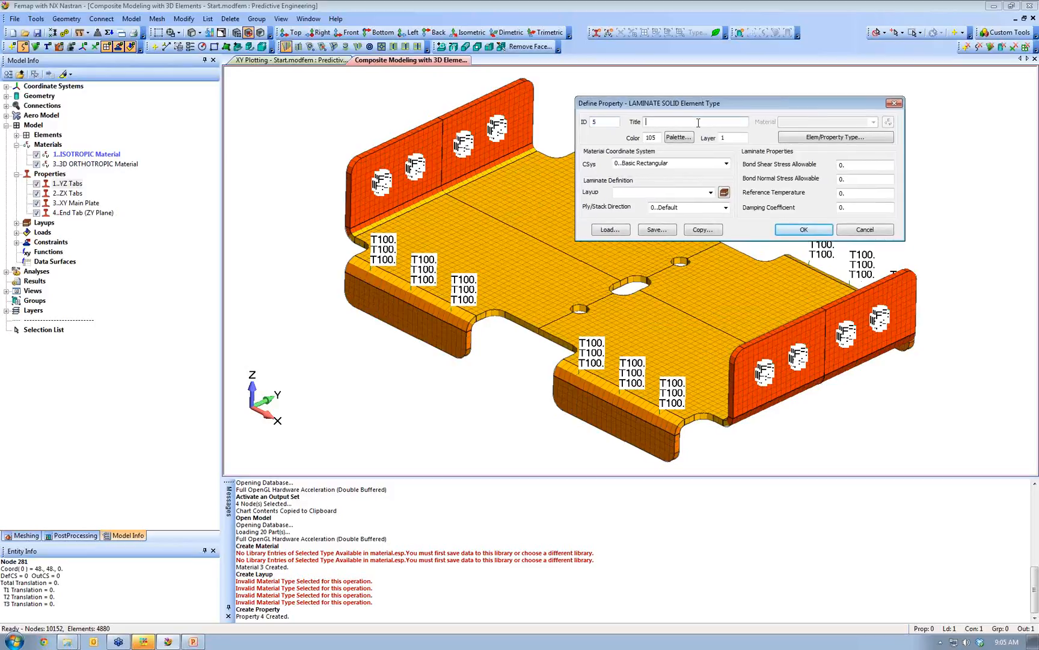
type("Side Tab")
type(" ZX PLane")
key("BackSpace")
key("BackSpace")
key("BackSpace")
key("BackSpace")
type("lane")
type("(")
left_click(6, 640)
- Snip the Femap window and draw ply-direction arrows and a box over the side tab
left_click(66, 267)
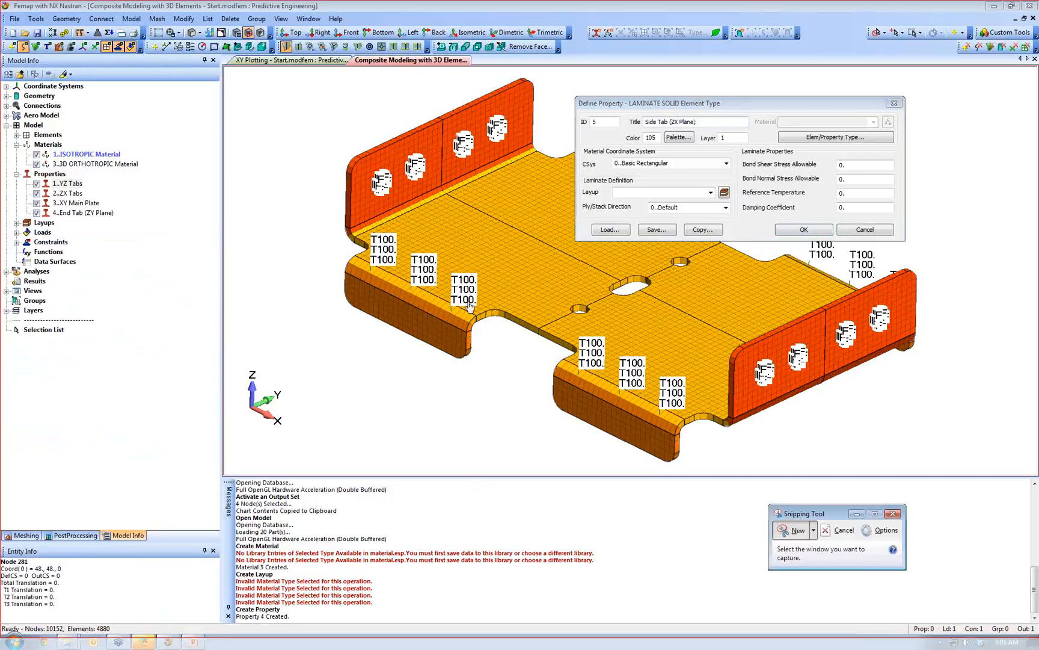
left_click(786, 276)
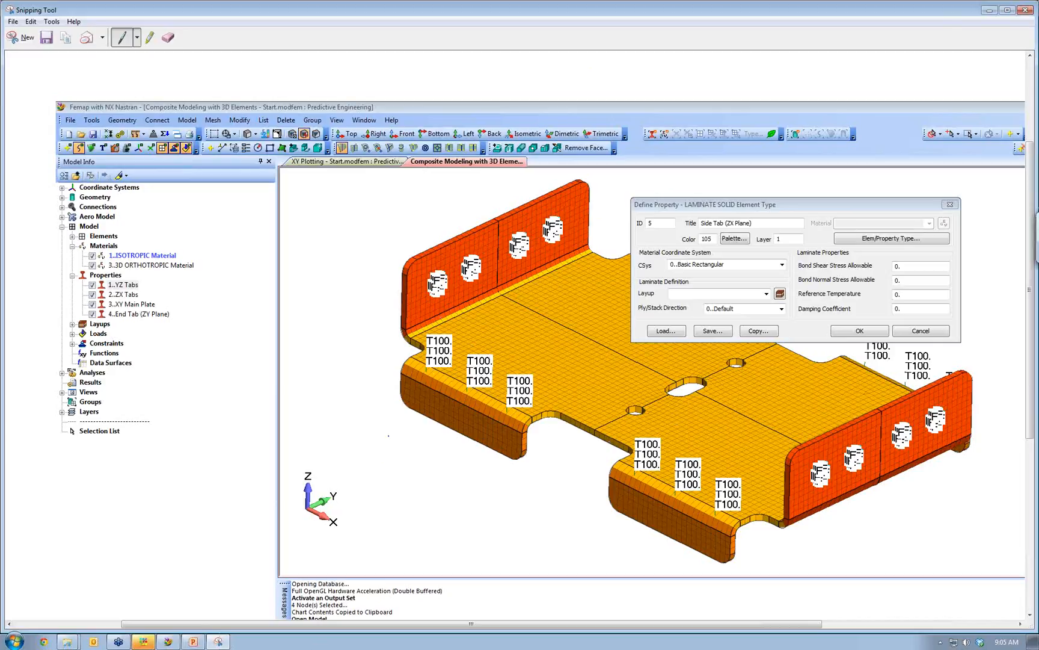
mouse_move(384, 419)
left_mouse_down()
mouse_move(505, 470)
mouse_move(511, 528)
mouse_move(470, 529)
mouse_move(394, 502)
mouse_move(359, 477)
mouse_move(358, 421)
left_mouse_up()
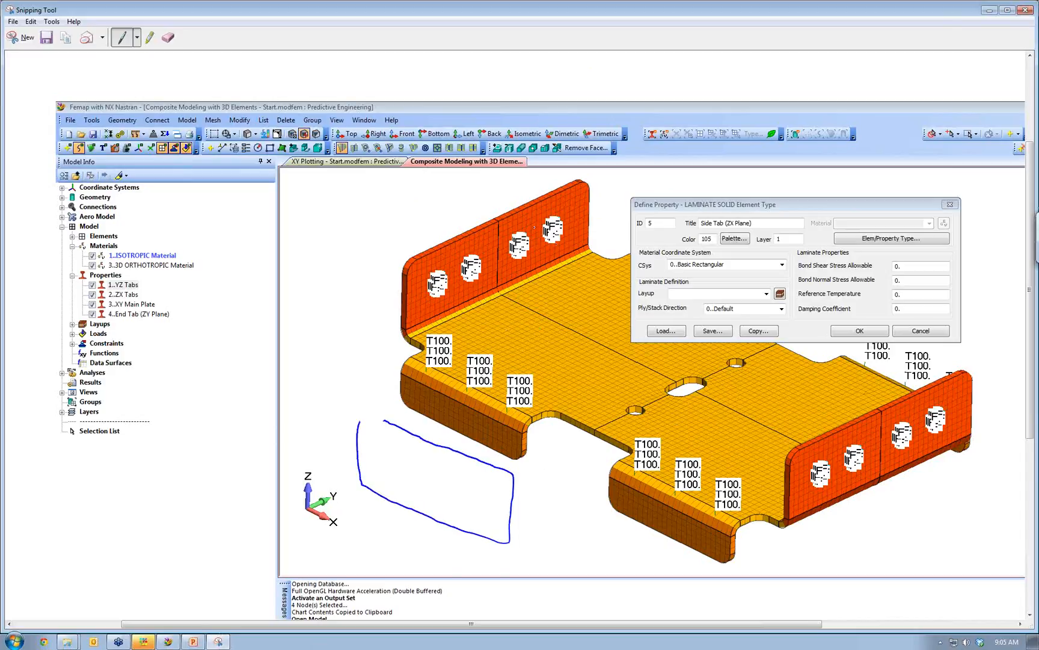
left_click_drag(419, 306, 521, 255)
mouse_move(495, 348)
left_mouse_down()
mouse_move(568, 304)
mouse_move(560, 304)
left_mouse_up()
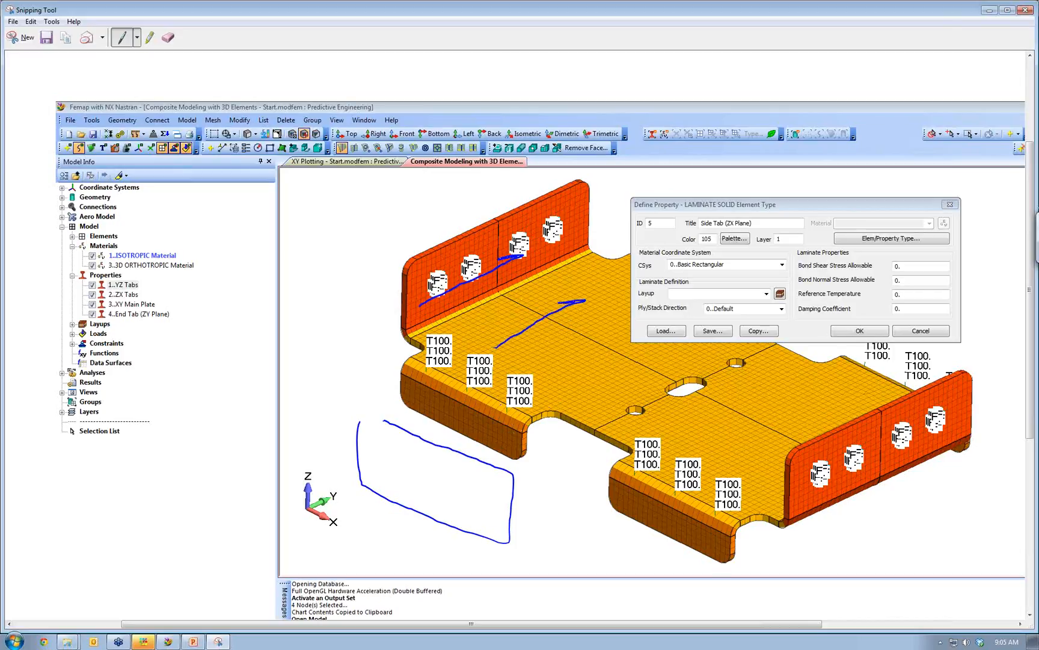
mouse_move(490, 439)
left_mouse_down()
mouse_move(490, 404)
mouse_move(552, 381)
left_mouse_up()
left_click_drag(491, 441, 487, 431)
mouse_move(428, 455)
left_mouse_down()
mouse_move(431, 500)
mouse_move(422, 492)
mouse_move(432, 461)
left_mouse_up()
left_click_drag(553, 376, 558, 379)
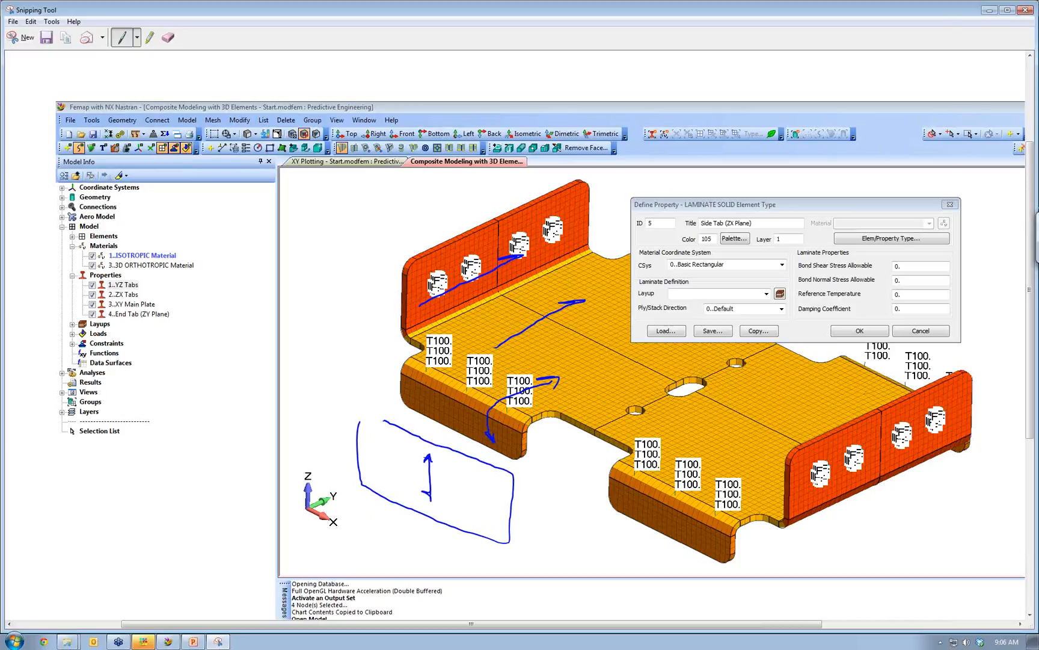
- Finish the sketched block, circle the Y and Z axes, and write ZY beneath it
left_click_drag(362, 420, 387, 410)
mouse_move(515, 471)
left_mouse_down()
mouse_move(532, 480)
mouse_move(529, 522)
mouse_move(509, 539)
mouse_move(528, 510)
mouse_move(518, 523)
left_mouse_up()
mouse_move(338, 490)
left_mouse_down()
mouse_move(322, 501)
mouse_move(342, 494)
left_mouse_up()
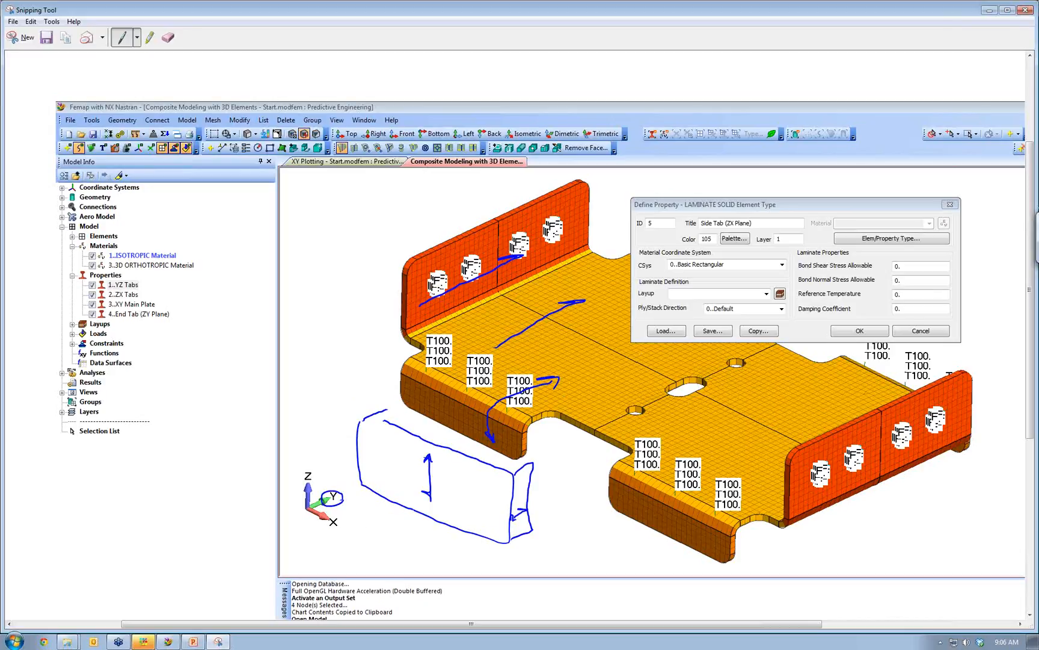
left_click_drag(320, 480, 325, 468)
mouse_move(395, 539)
left_mouse_down()
mouse_move(417, 558)
mouse_move(436, 541)
left_mouse_up()
left_click_drag(443, 530, 434, 551)
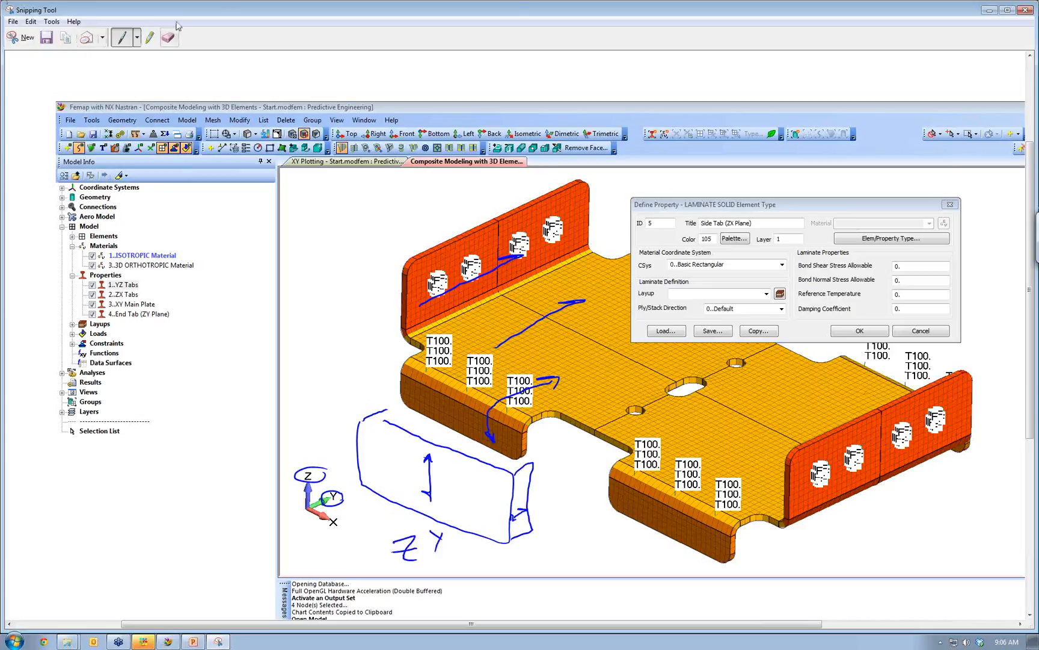
- Create Side Tab (ZX Plane) with the 2..4 ply layup, ply direction 6..ZY (32) and a new colour
left_click(988, 10)
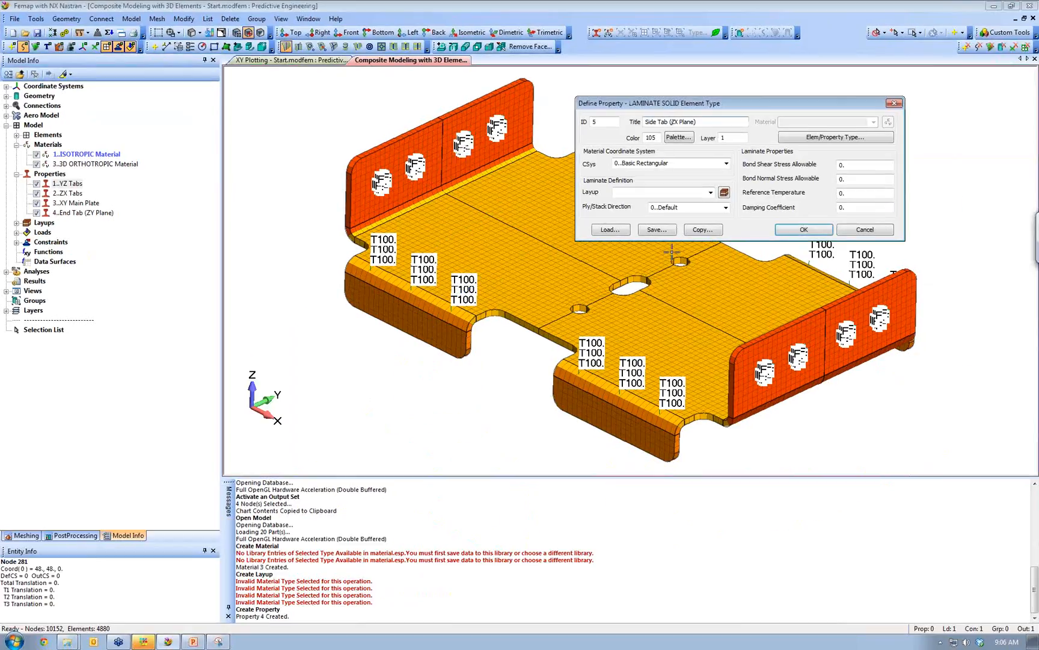
left_click(711, 192)
left_click(692, 208)
left_click(726, 206)
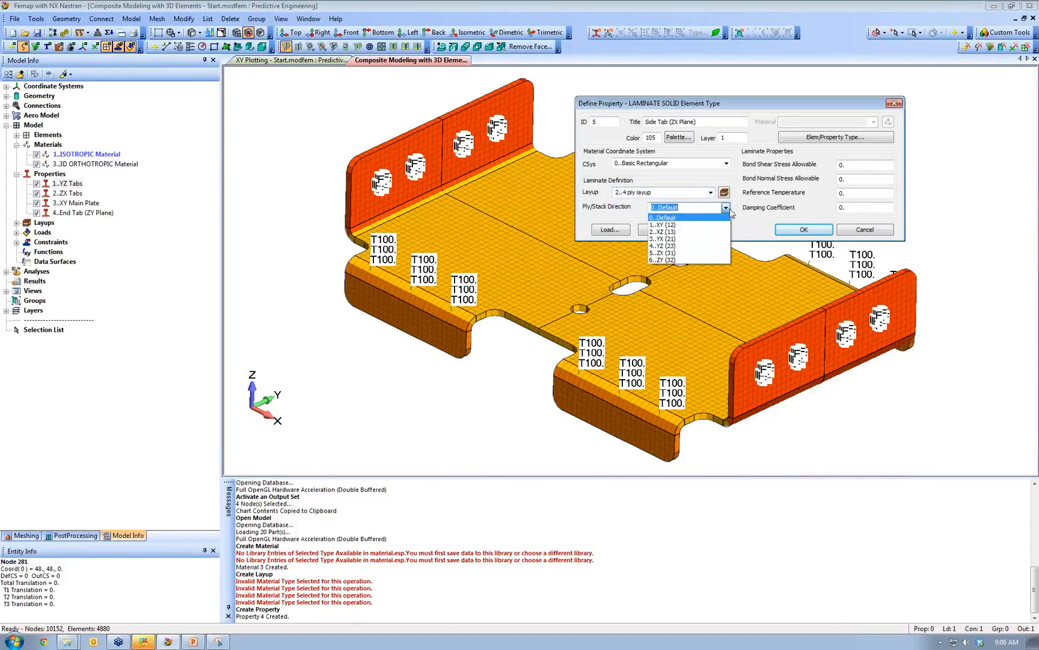
left_click(682, 258)
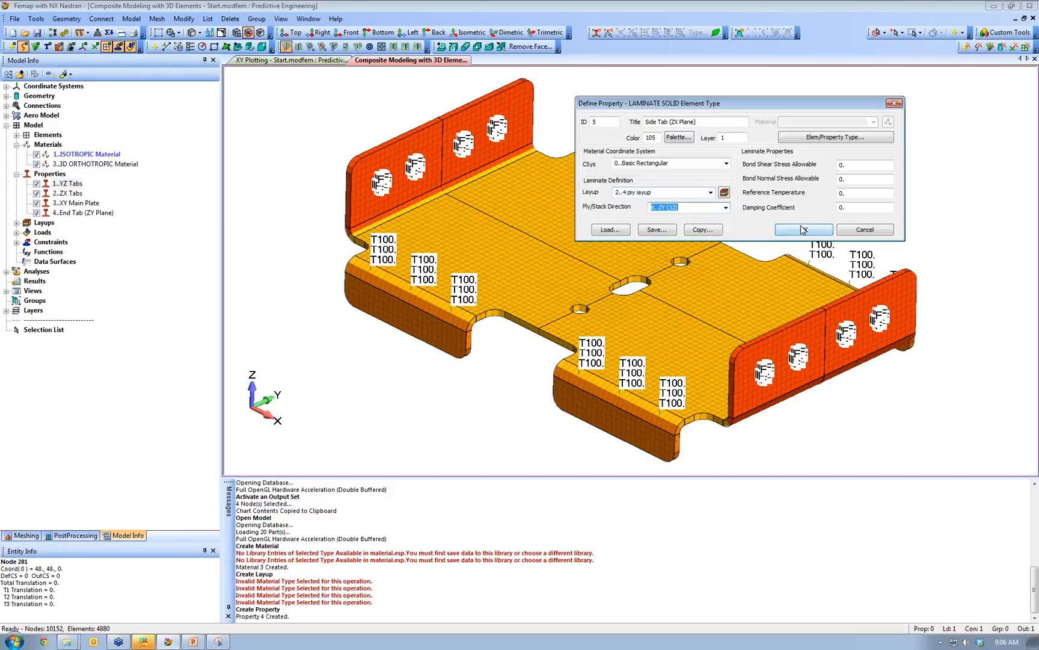
left_click(679, 138)
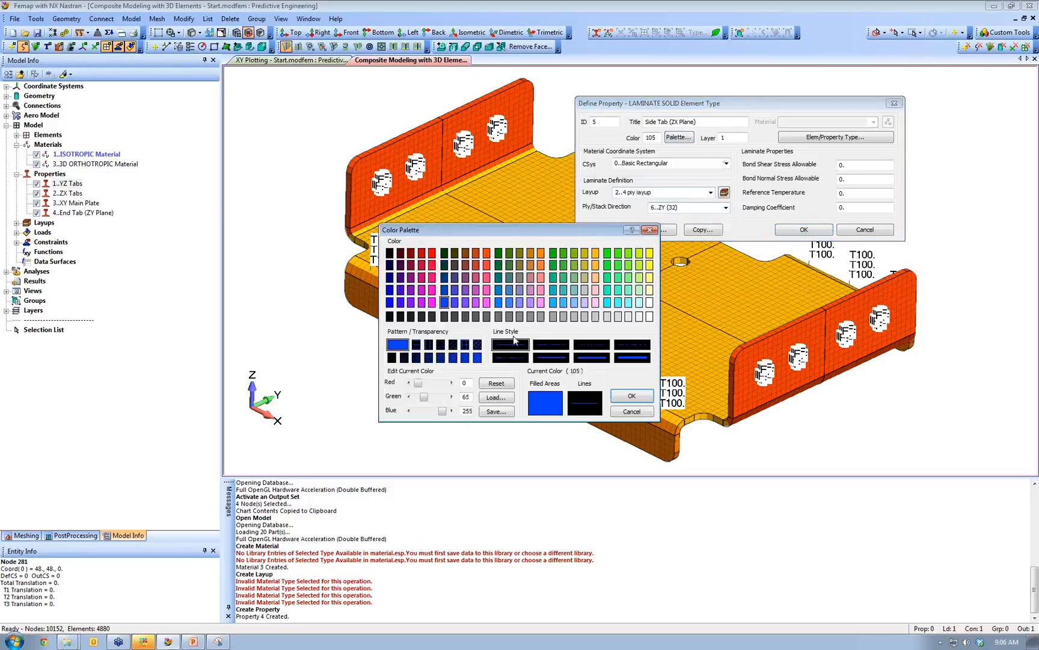
double_click(556, 303)
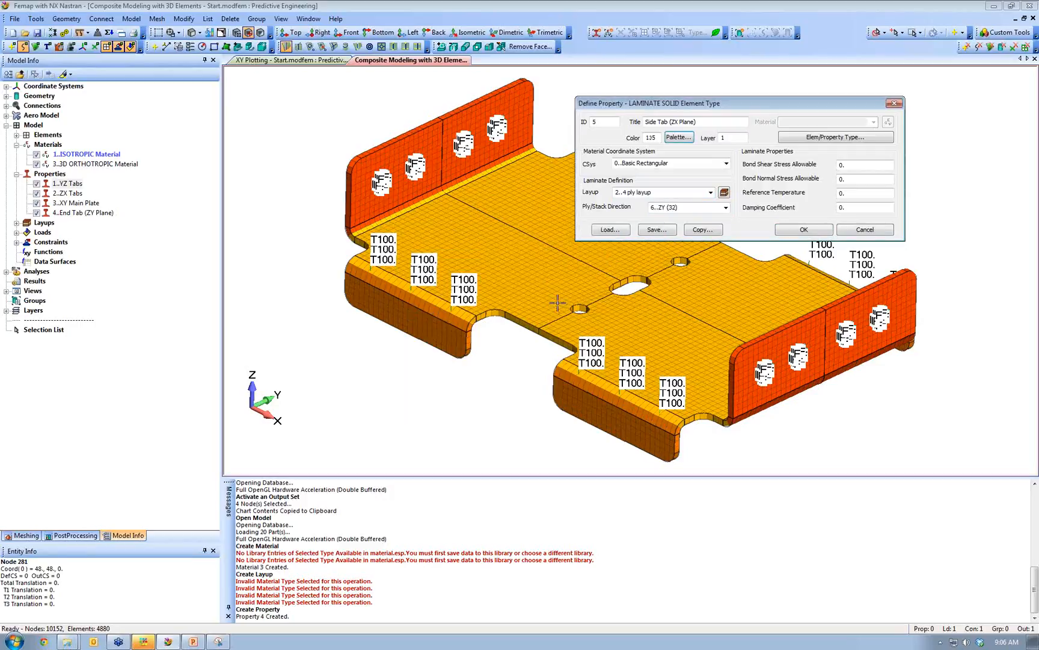
left_click(802, 231)
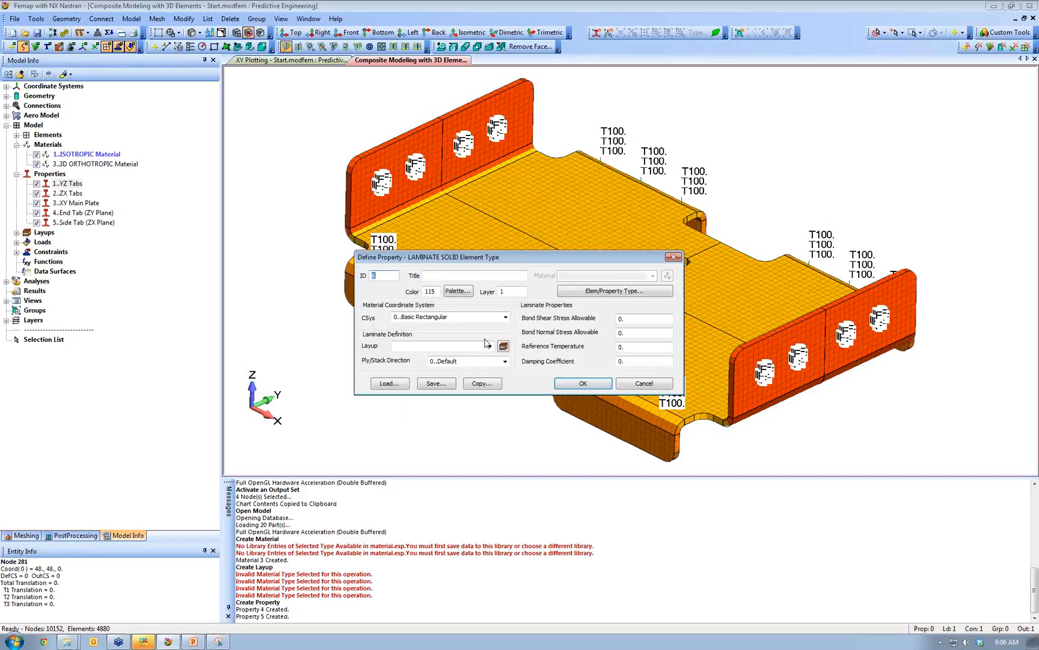
- Title property 6 'Main Body' and assign it the 2..4 ply layup
left_click_drag(505, 259, 656, 187)
left_click(656, 207)
type("Mai")
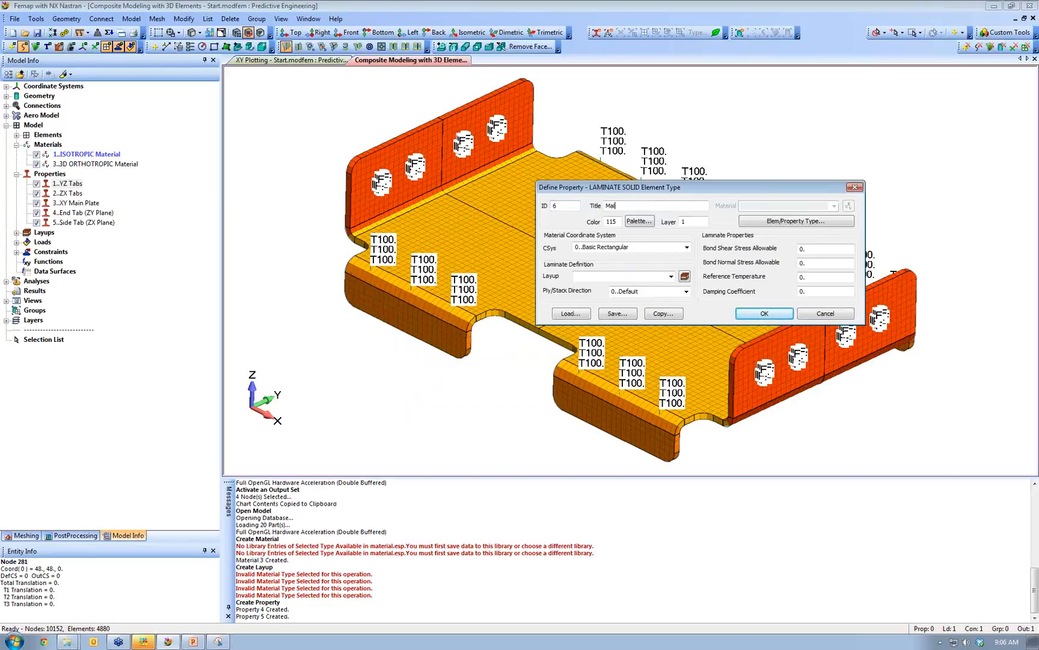
type("n Body")
left_click(670, 276)
left_click(662, 289)
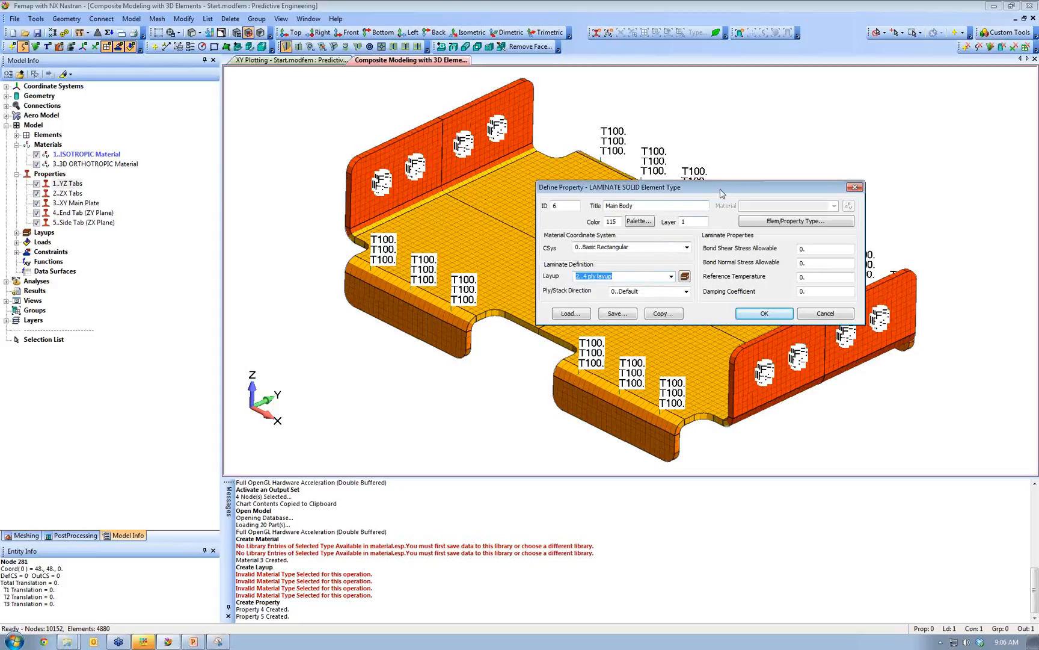
left_click_drag(718, 189, 780, 120)
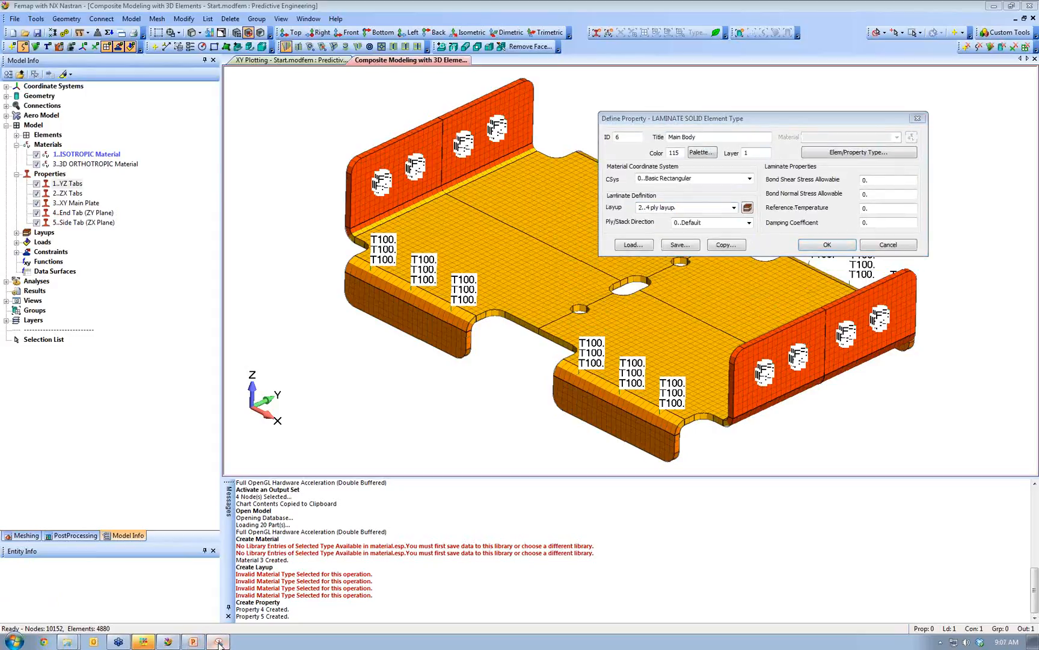
left_click(220, 640)
left_click(29, 41)
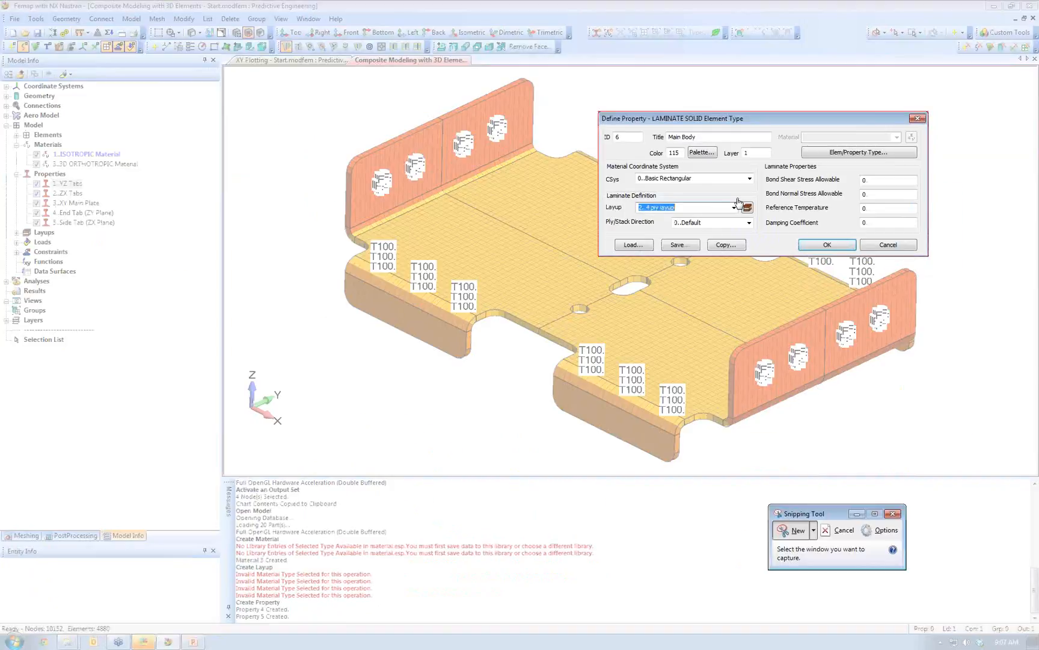
- Snip the Main Body property view and sketch ply arrows, a block outline, circled Y axis and 'YZ' label
left_click(660, 108)
scroll(619, 199, "down", 3)
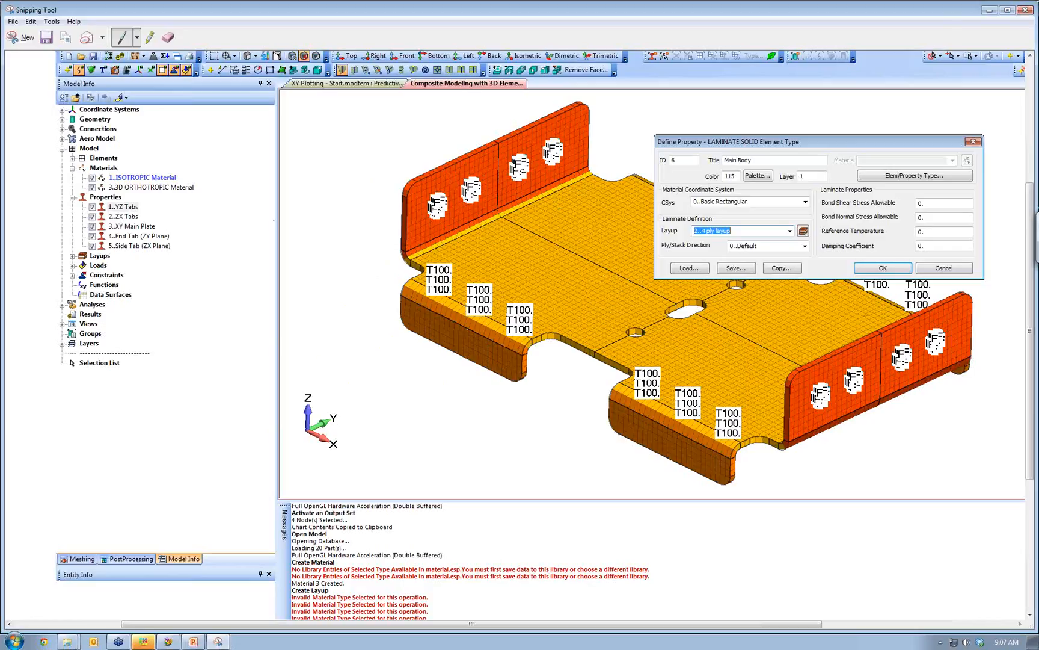
mouse_move(273, 221)
left_mouse_down()
mouse_move(357, 288)
mouse_move(504, 371)
mouse_move(334, 444)
mouse_move(138, 318)
left_mouse_up()
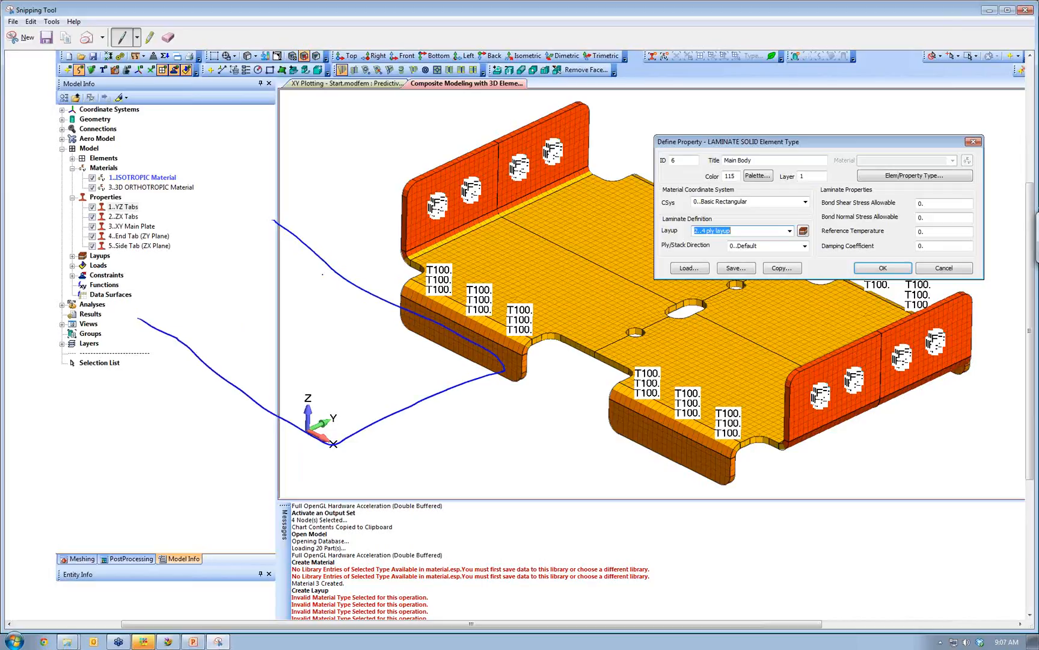
left_click_drag(267, 206, 85, 293)
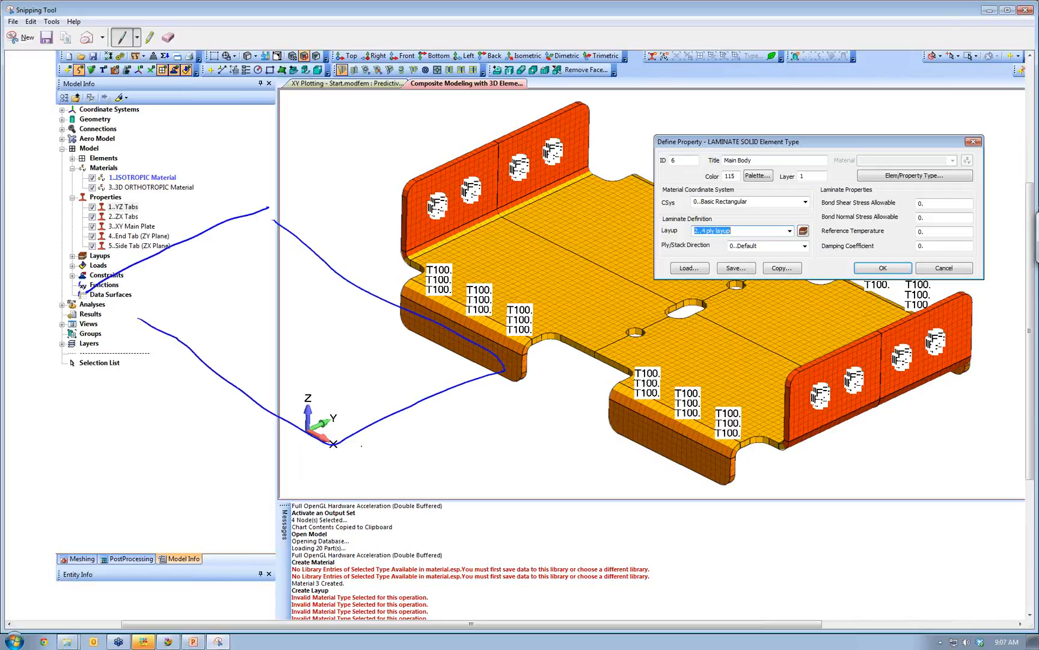
left_click_drag(530, 269, 627, 224)
left_click_drag(279, 381, 323, 357)
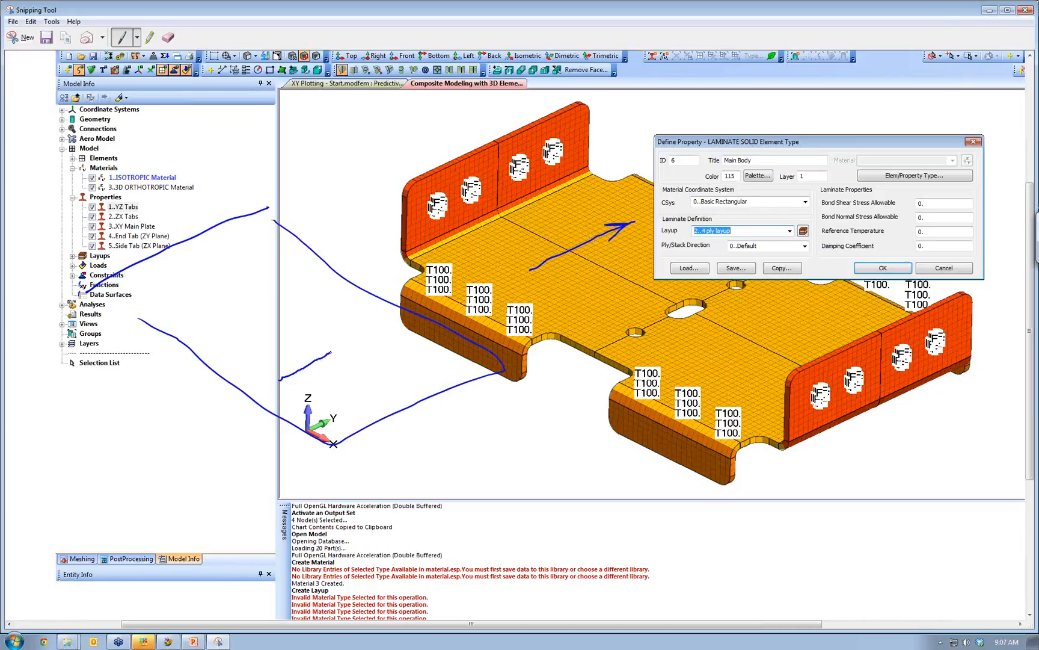
left_click_drag(340, 412, 345, 418)
mouse_move(473, 420)
left_mouse_down()
mouse_move(343, 480)
mouse_move(423, 419)
left_mouse_up()
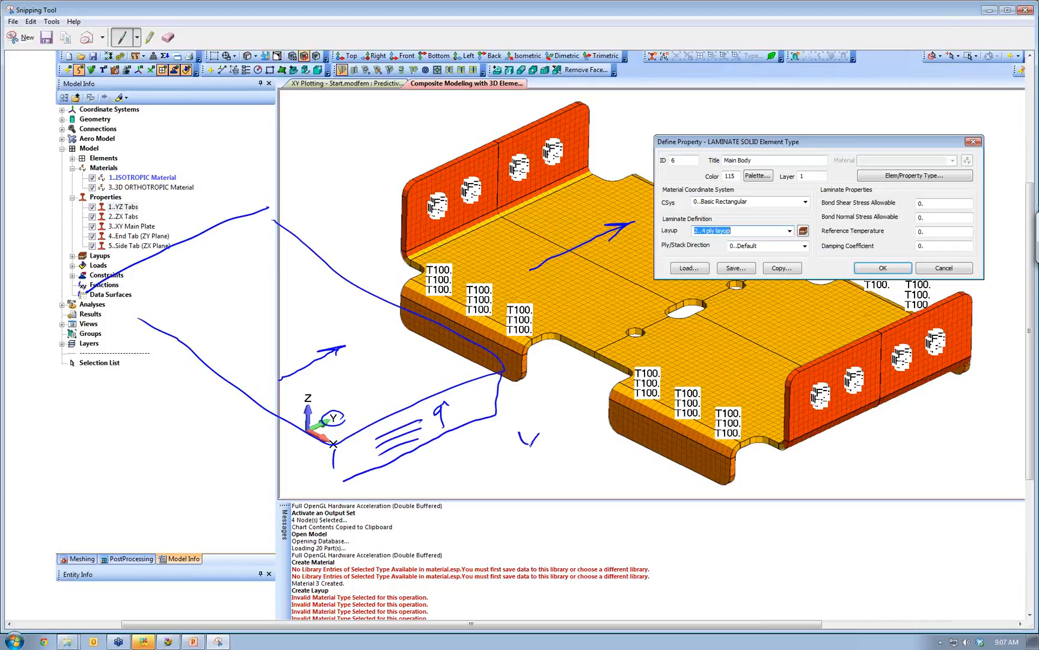
left_click_drag(542, 430, 569, 444)
left_click_drag(599, 3, 616, 53)
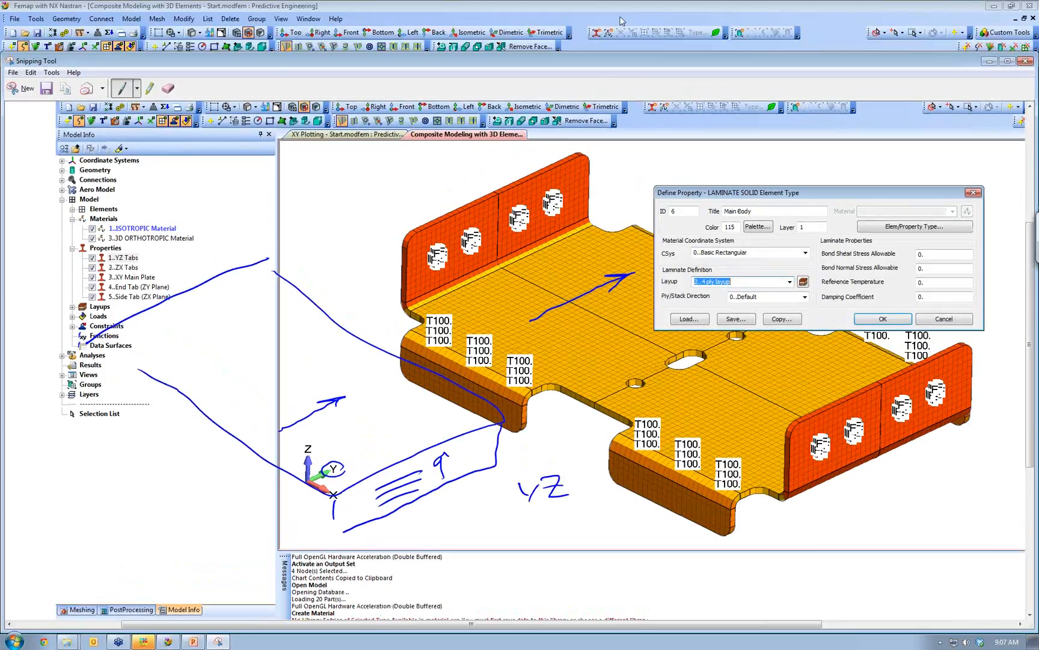
- Set Main Body's ply direction to 4..YZ (23), create it, and cancel the next new property
left_click(622, 17)
left_click(749, 222)
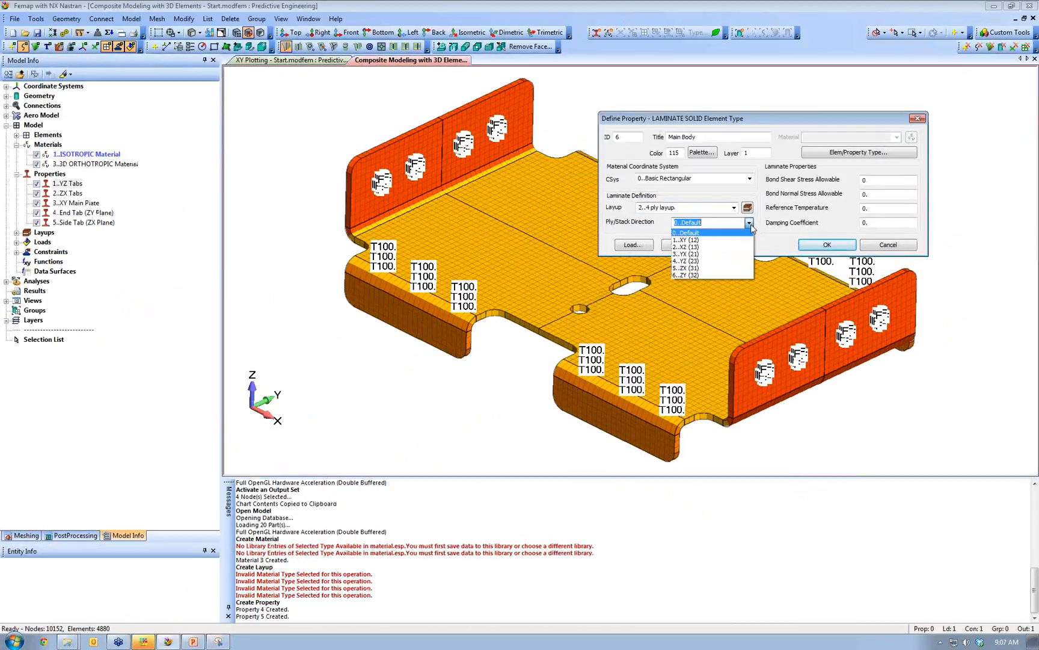
left_click(708, 261)
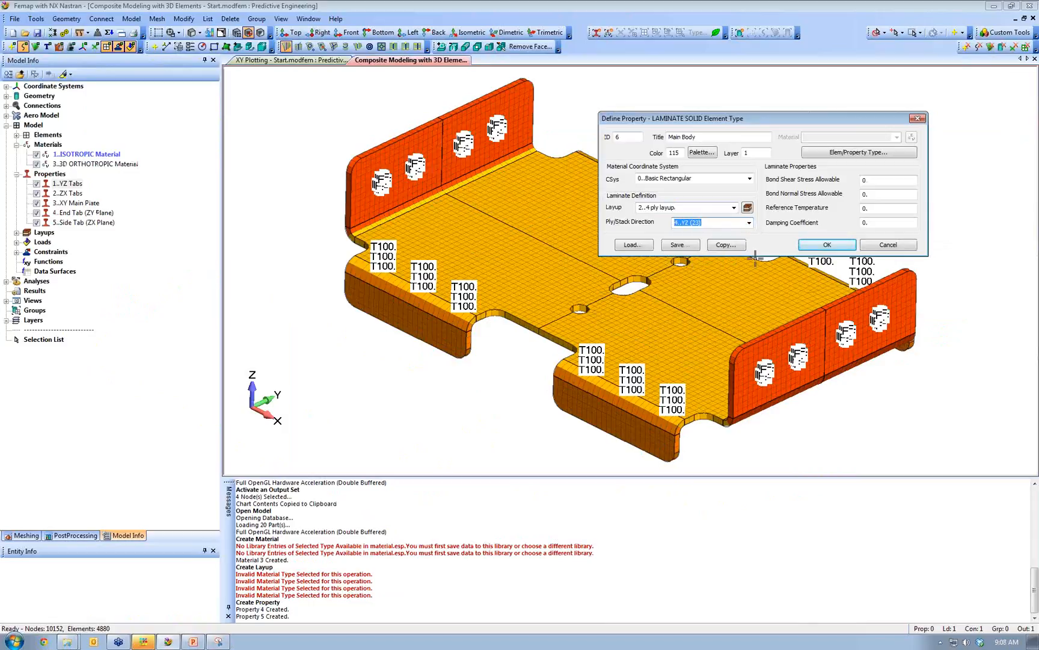
left_click(708, 137)
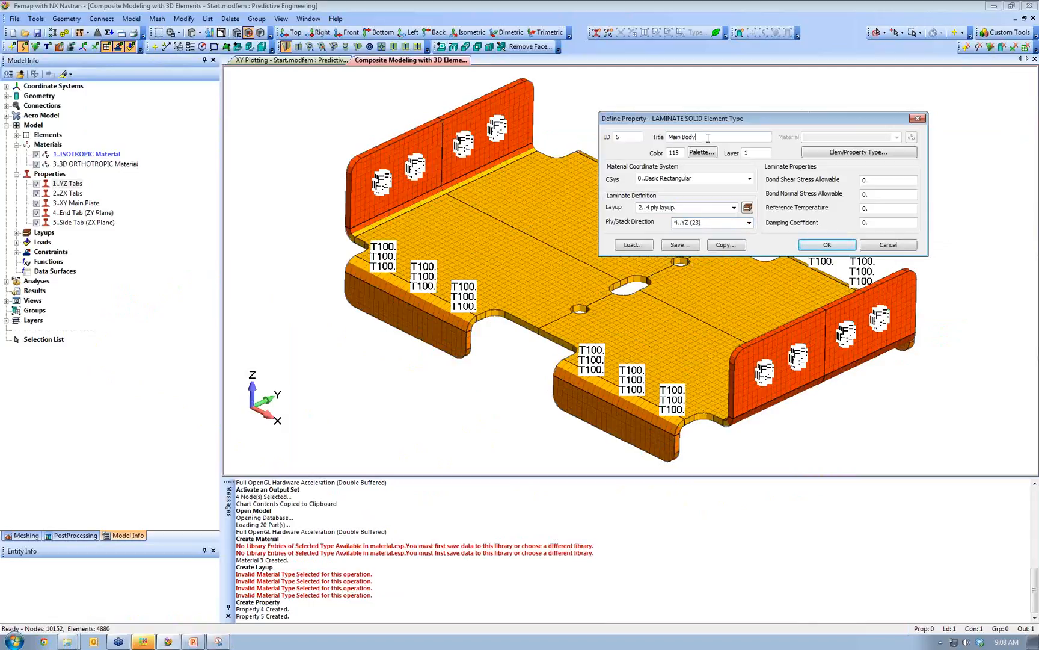
left_click(828, 245)
key("Escape")
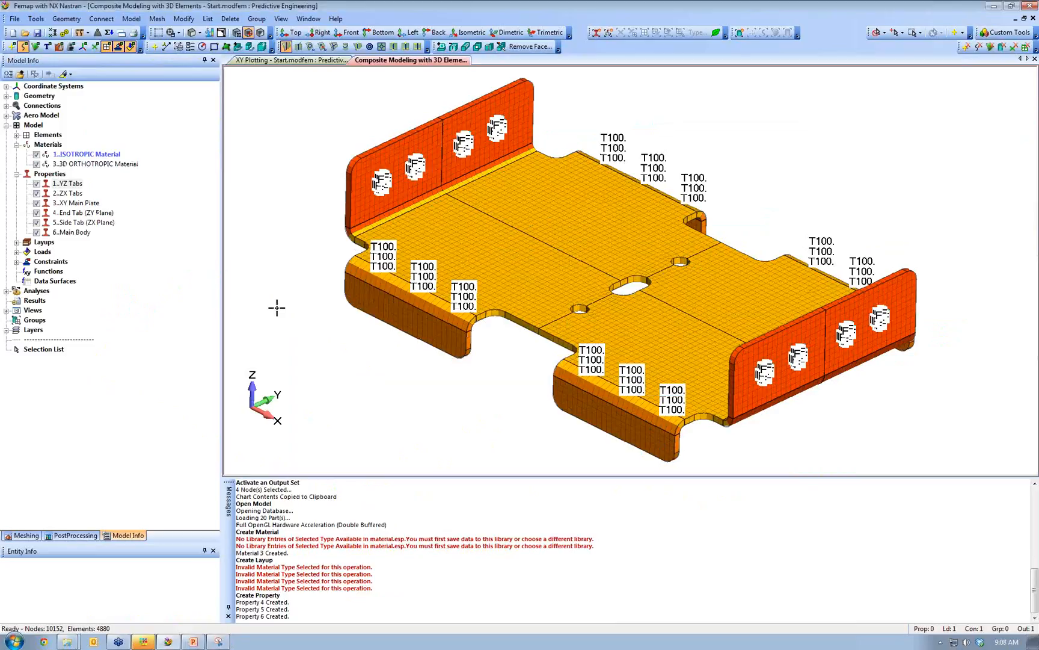
left_click(184, 18)
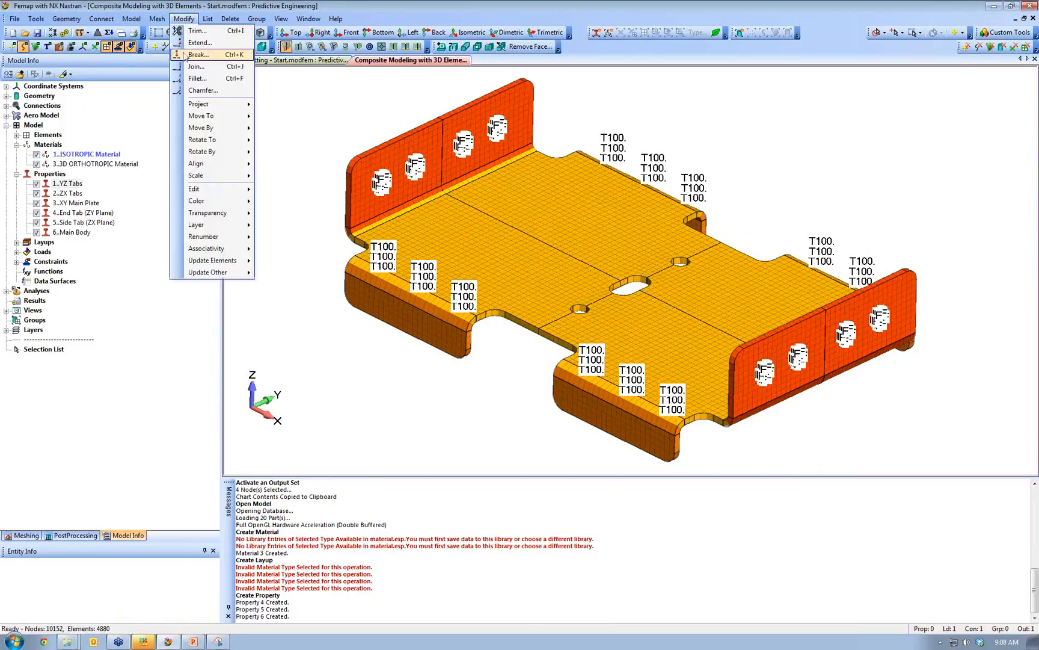
- Reassign the end tab elements to End Tab (ZY Plane) by property and regenerate the display
mouse_move(251, 265)
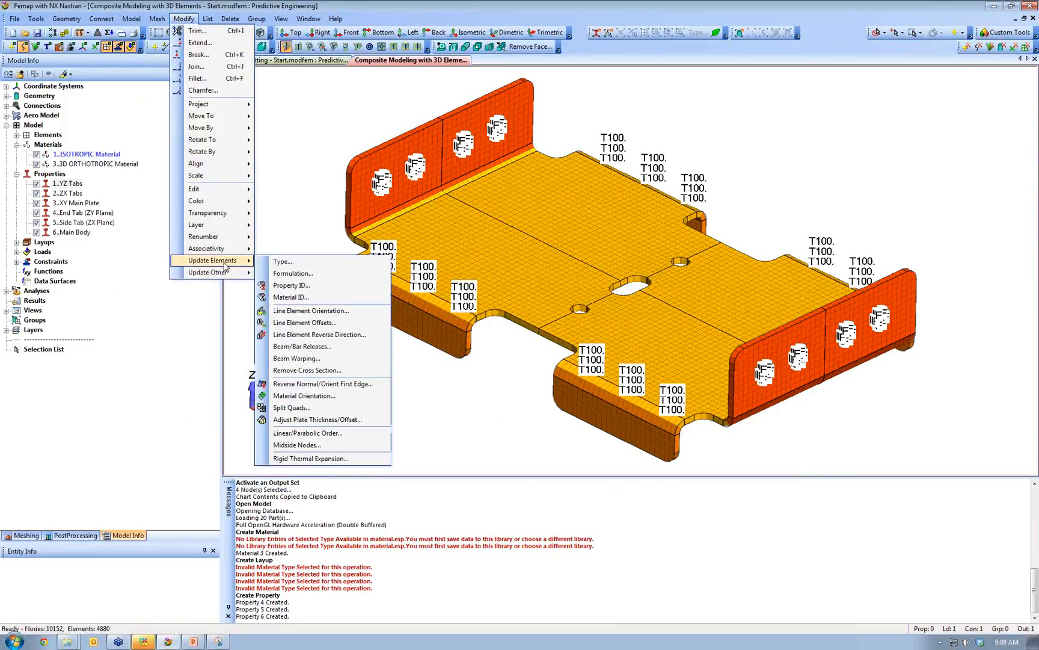
left_click(284, 261)
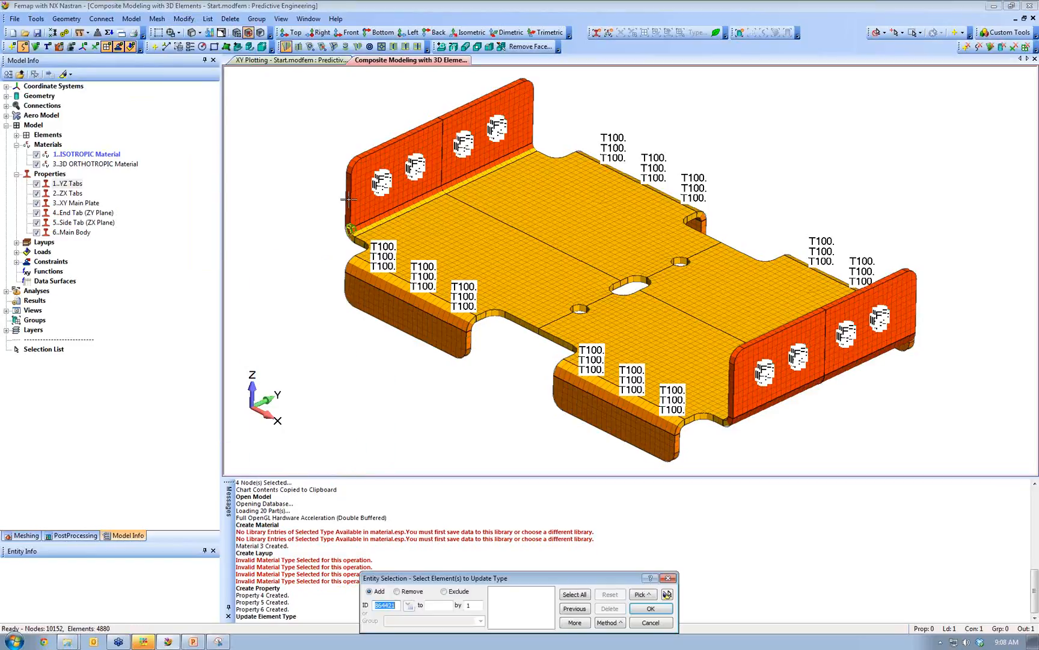
left_click(610, 622)
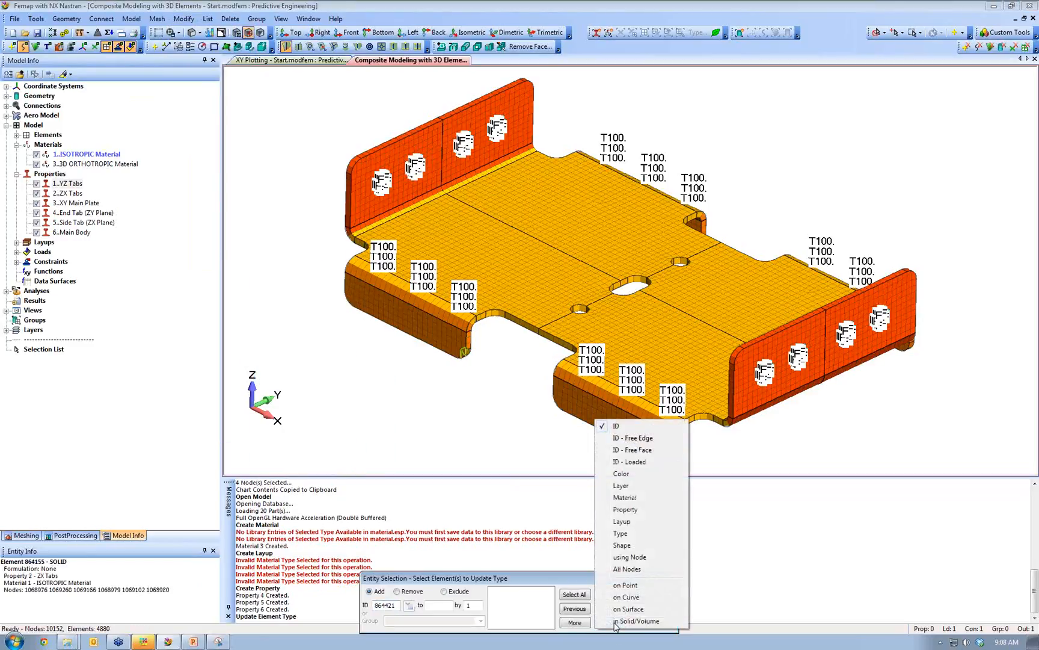
left_click(642, 513)
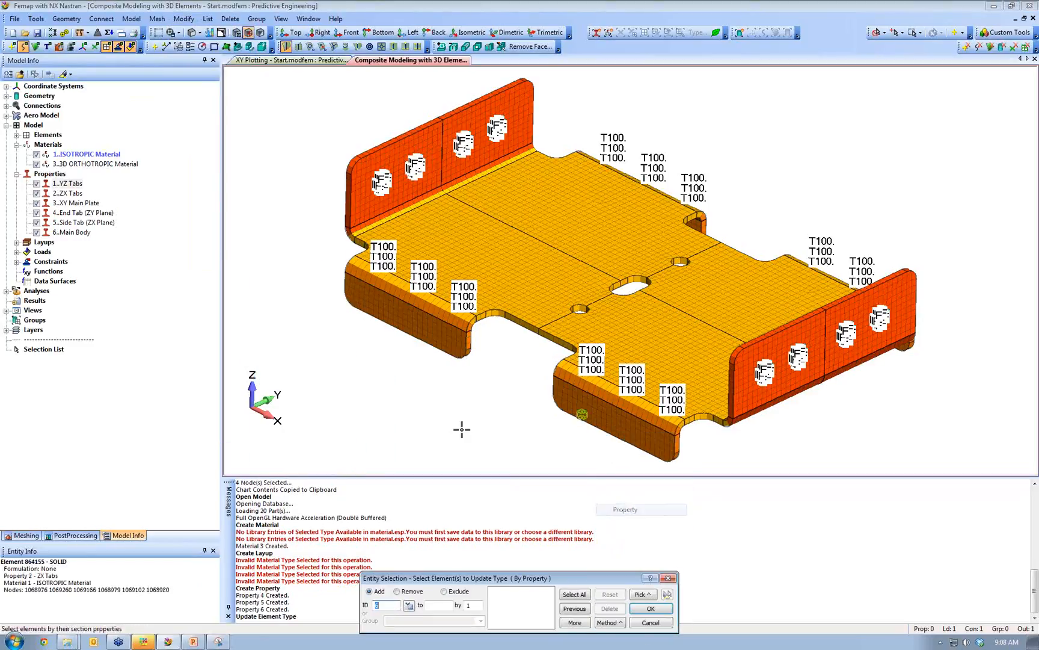
left_click(361, 170)
left_click(651, 608)
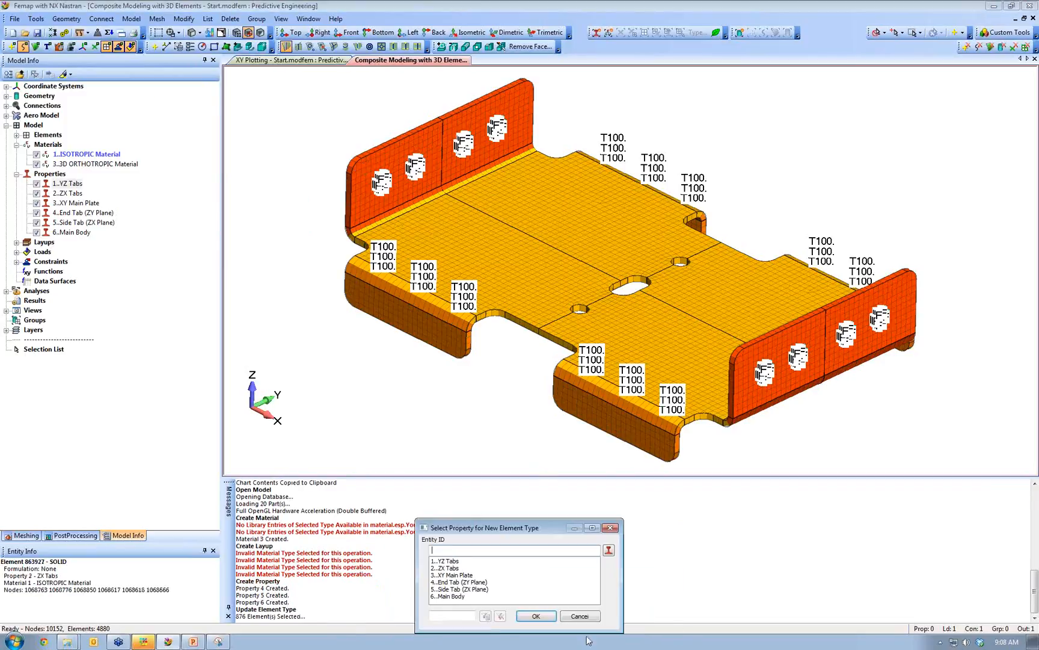
left_click(448, 582)
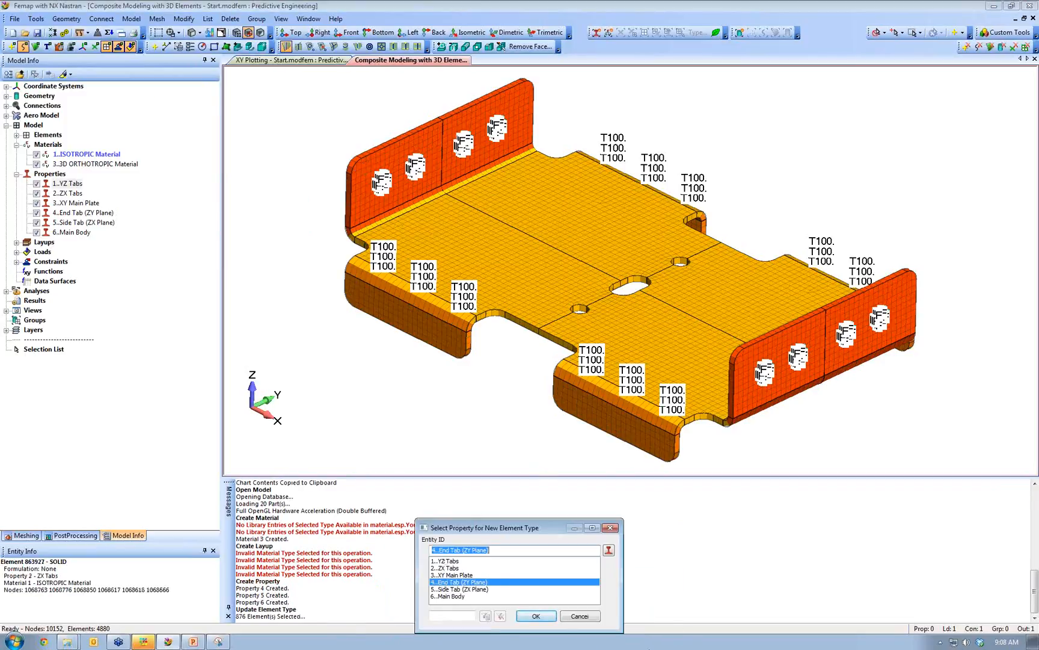
left_click(533, 616)
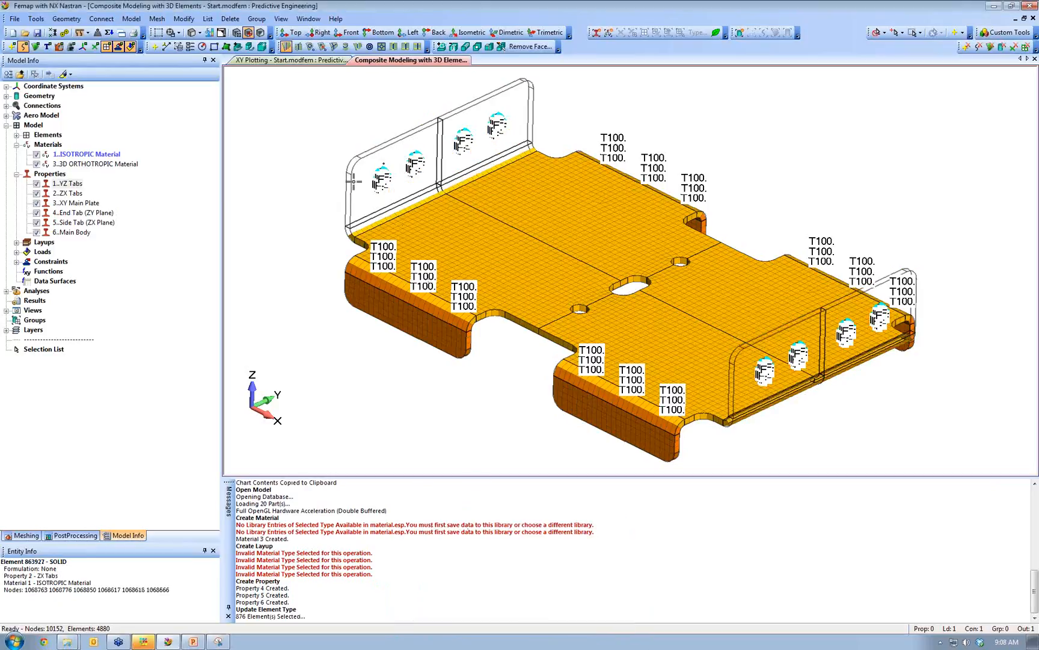
left_click(308, 19)
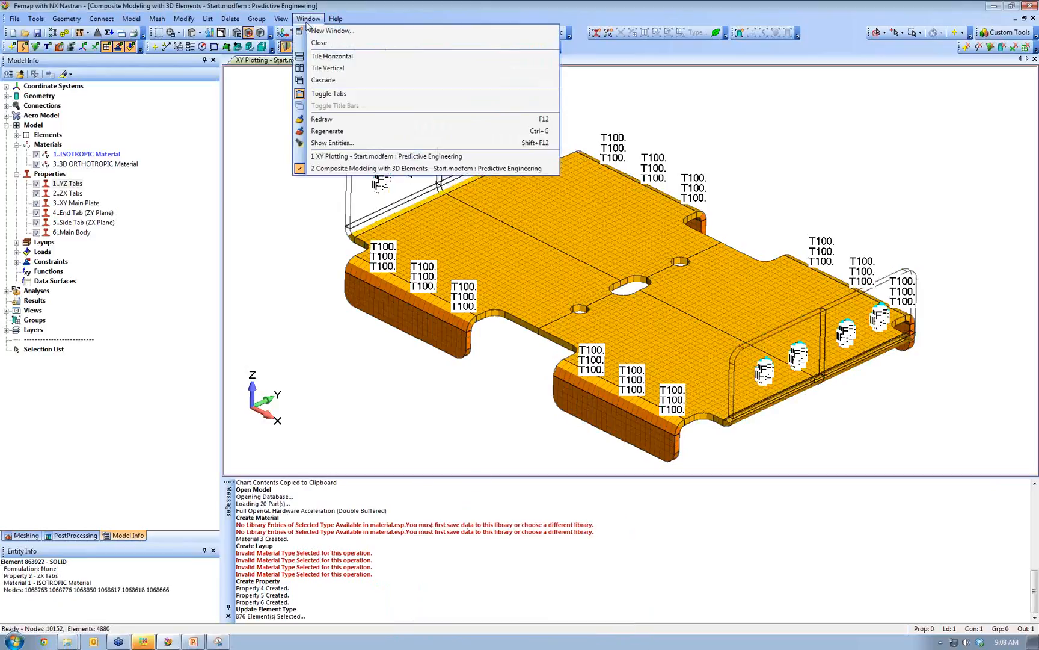
left_click(325, 133)
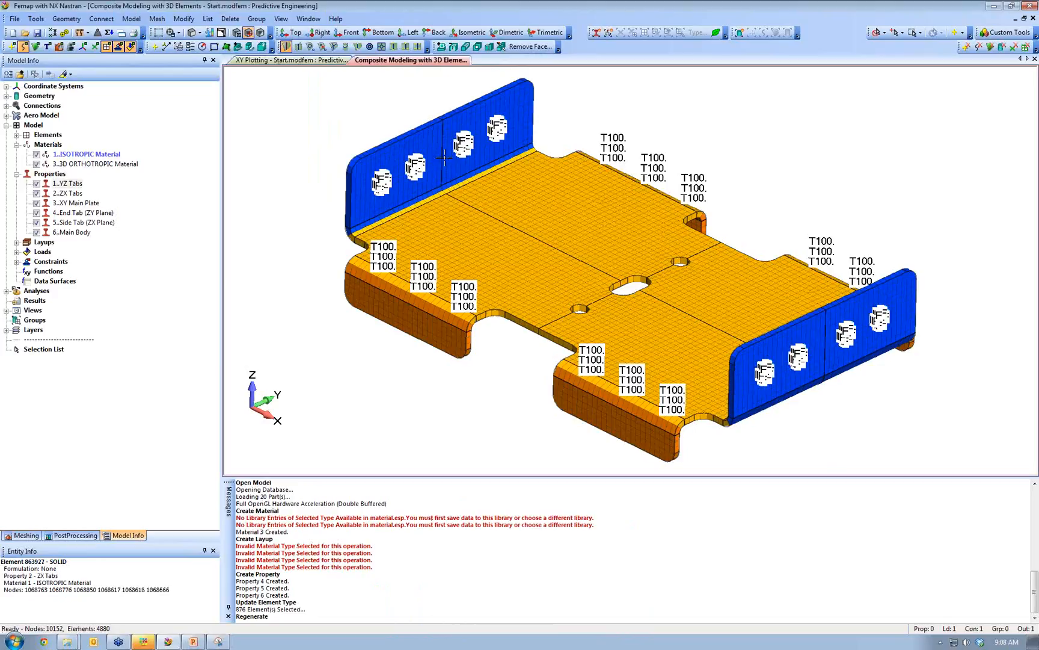
- Reassign the side tab elements to the Side Tab (ZX Plane) property
left_click(183, 19)
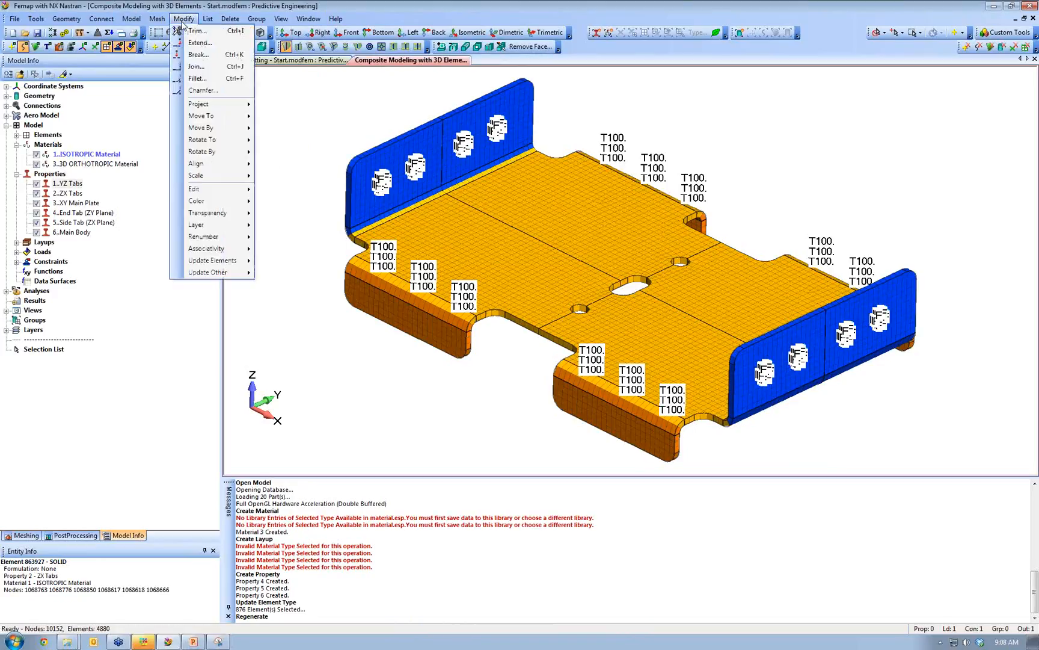
mouse_move(215, 265)
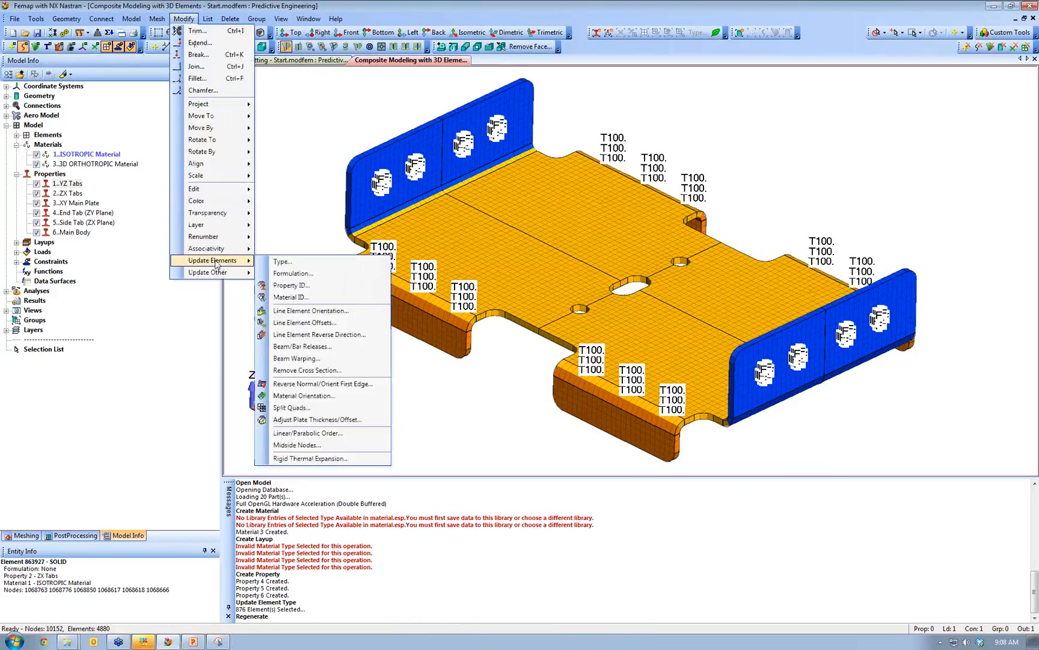
left_click(283, 262)
left_click(605, 623)
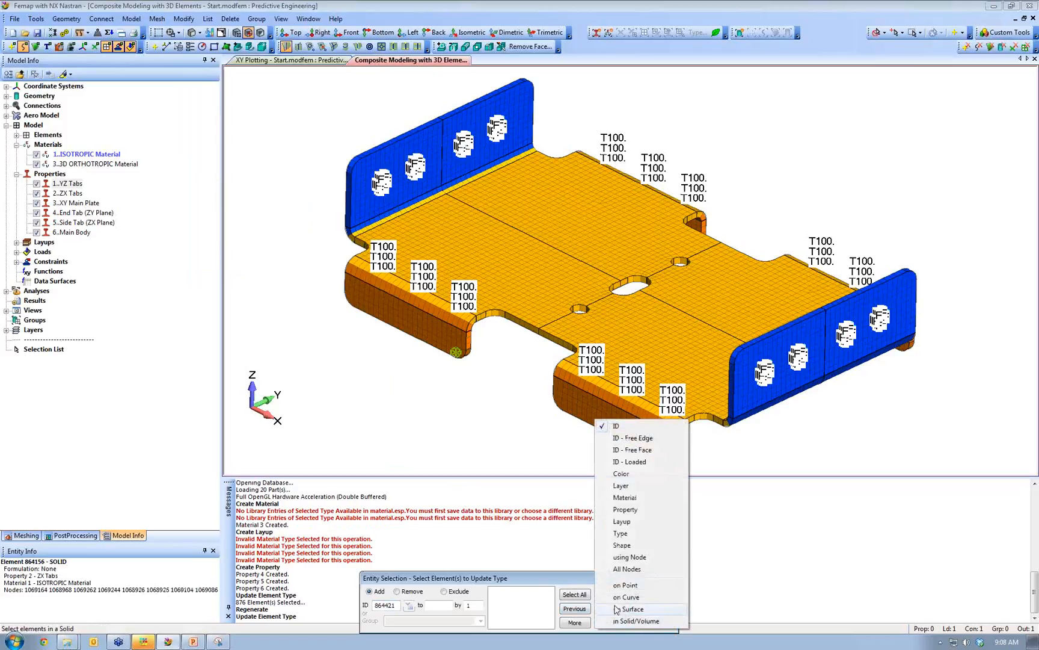
left_click(628, 510)
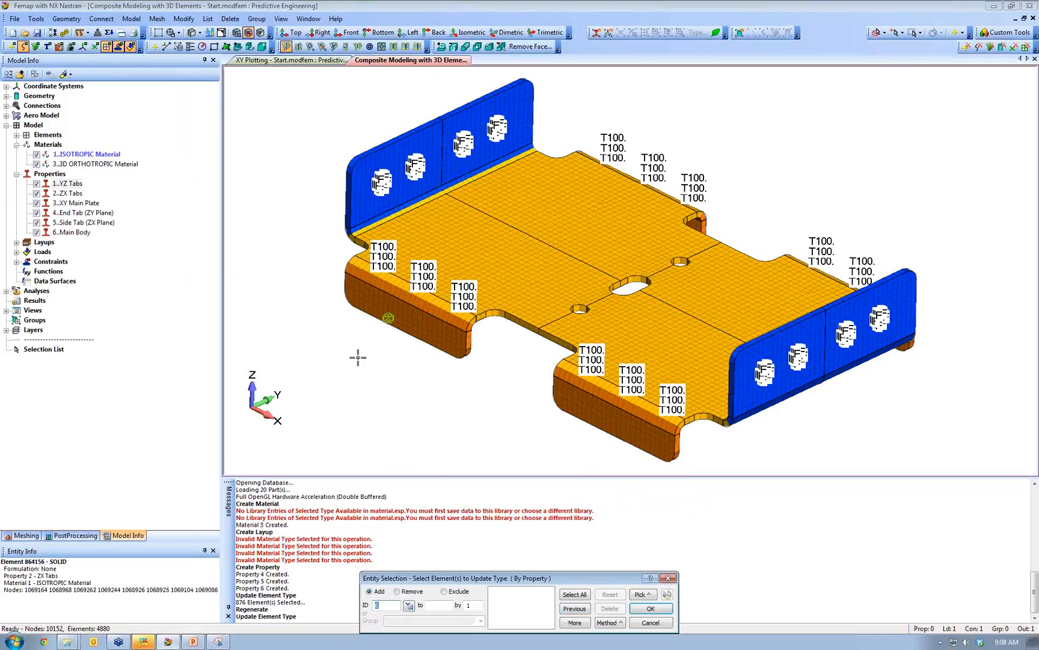
left_click(408, 317)
left_click(646, 608)
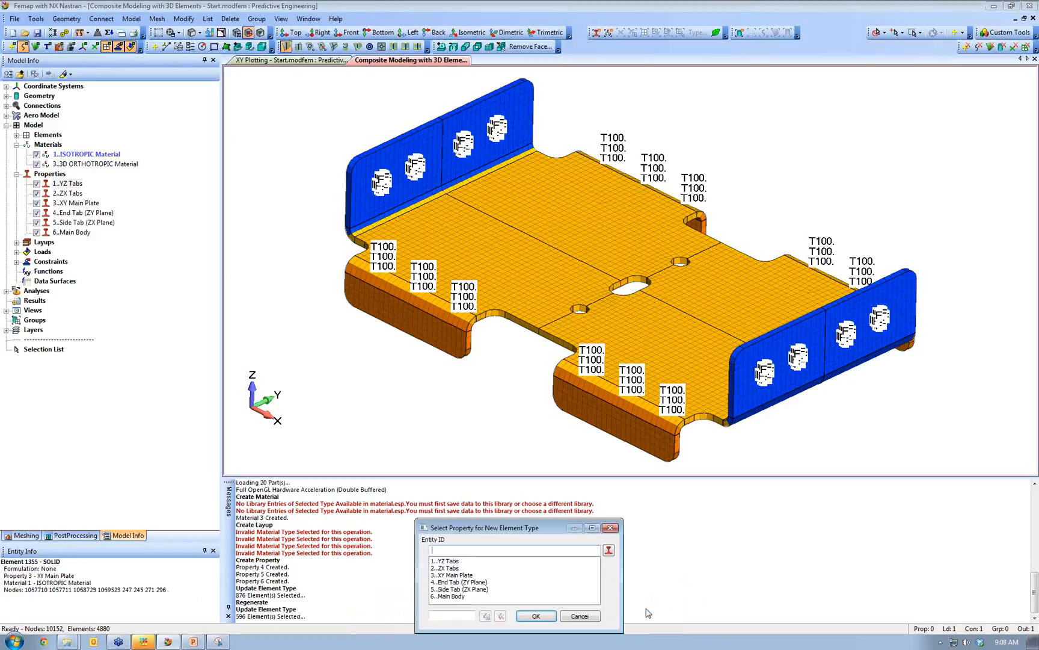
left_click(463, 589)
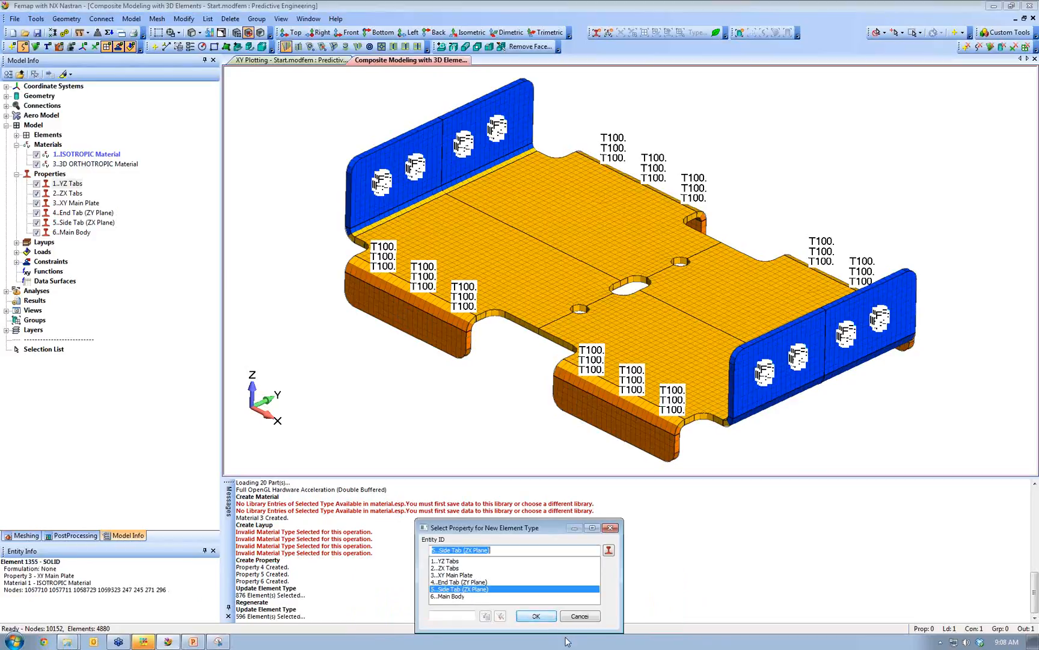
left_click(535, 616)
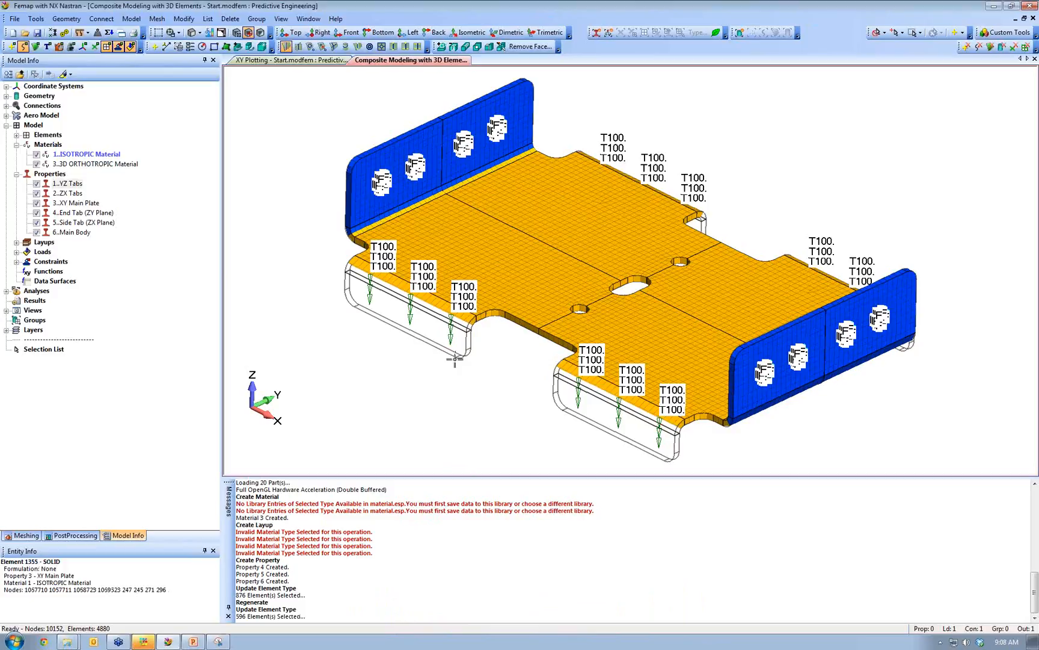
- Reassign the main plate elements to the Main Body property
right_click(332, 141)
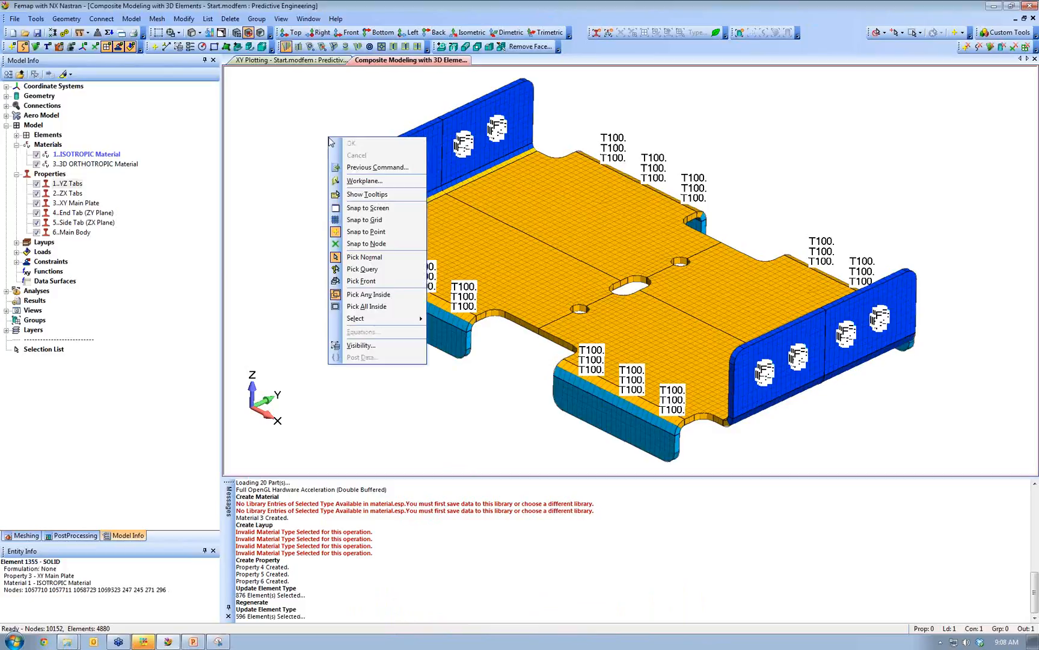
left_click(349, 168)
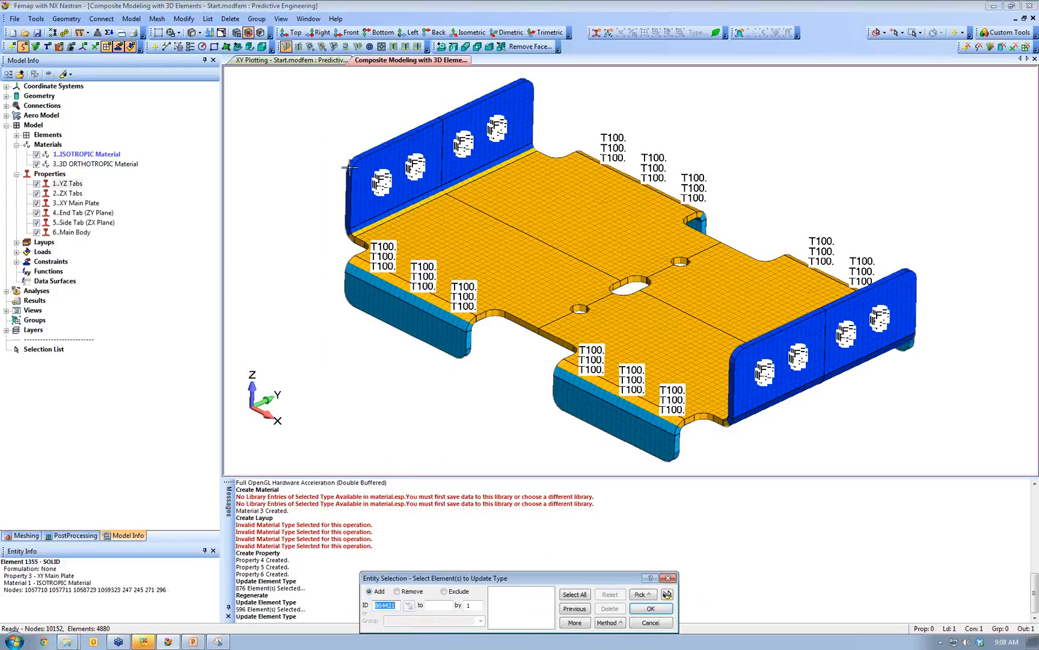
left_click(607, 622)
left_click(626, 511)
left_click(508, 266)
left_click(650, 609)
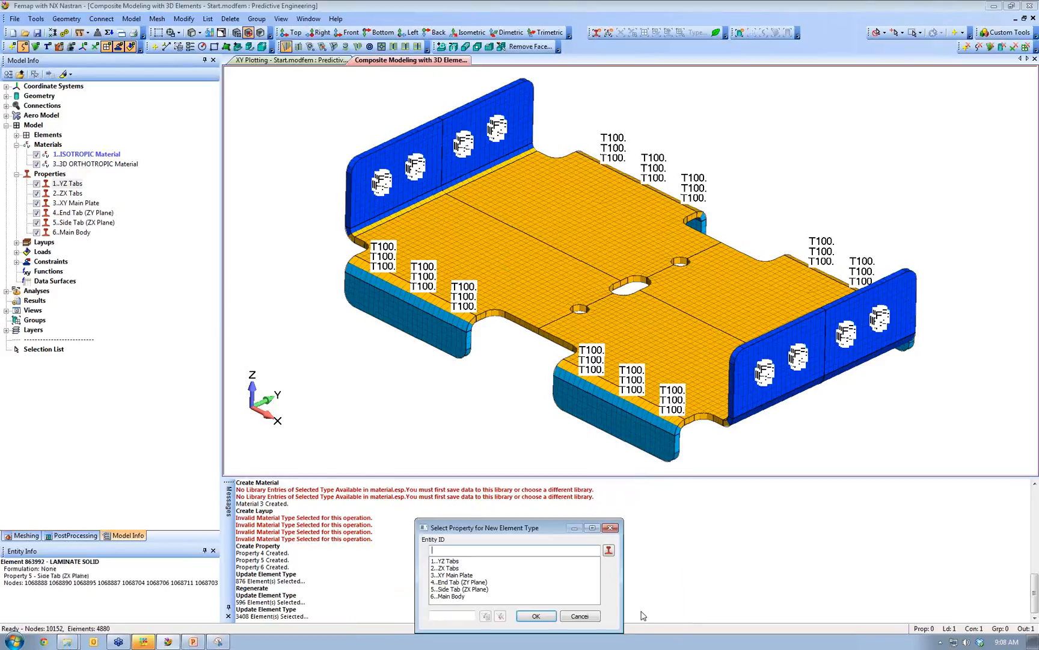
left_click(459, 596)
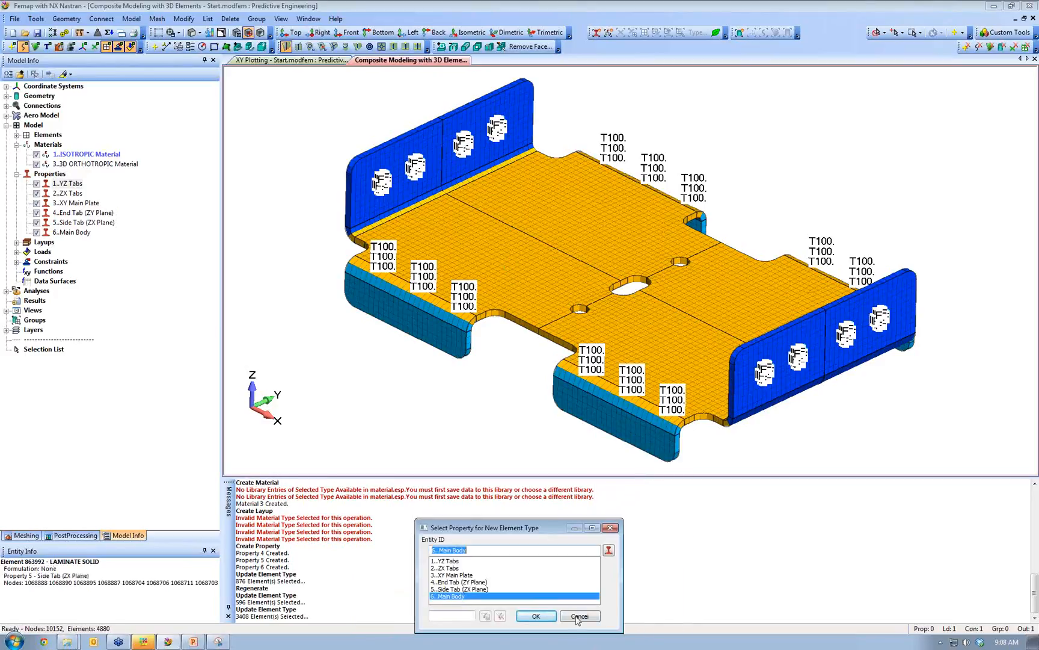
left_click(545, 616)
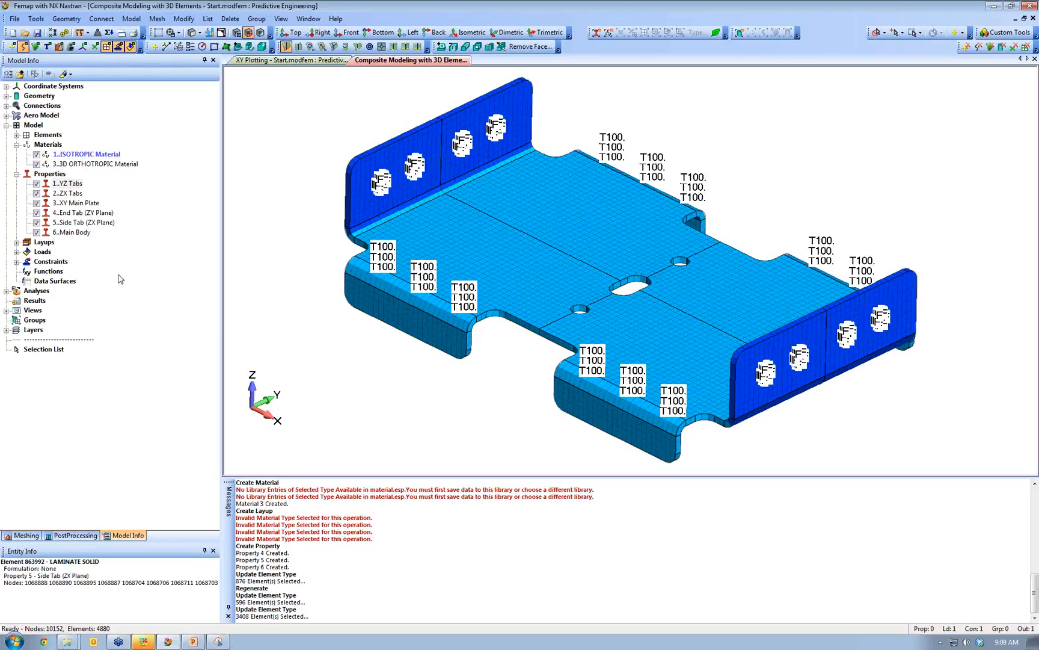
- Review the End Tab, Side Tab and Main Body properties 4–6, then run the NX Nastran analysis
left_click(86, 218)
left_click(74, 232, "shift")
right_click(75, 233)
left_click(119, 284)
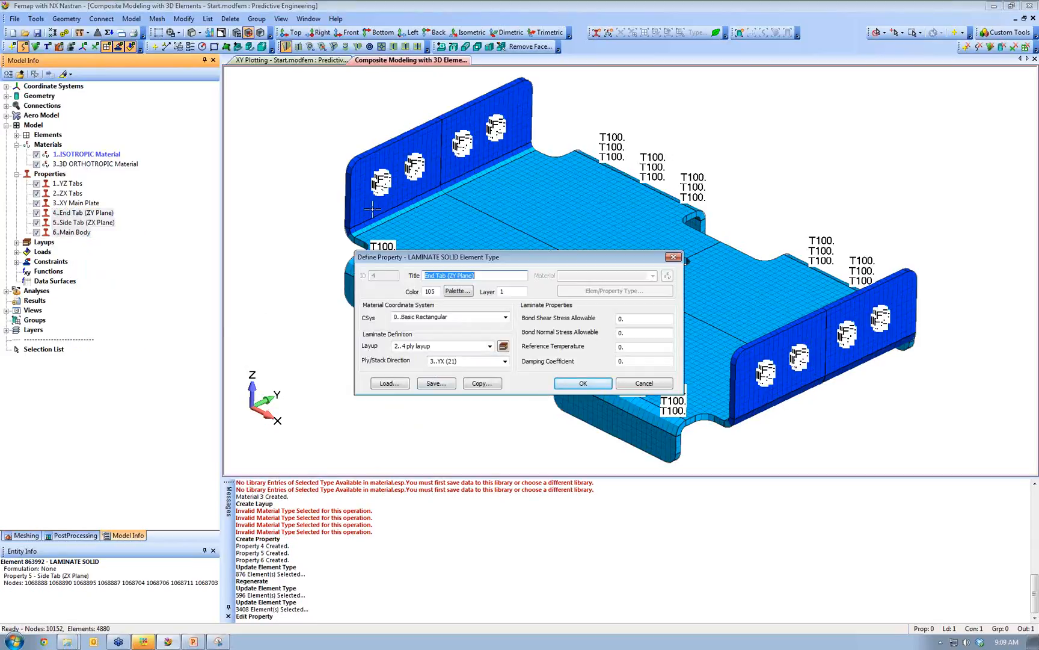
left_click(560, 382)
left_click(578, 382)
left_click(581, 383)
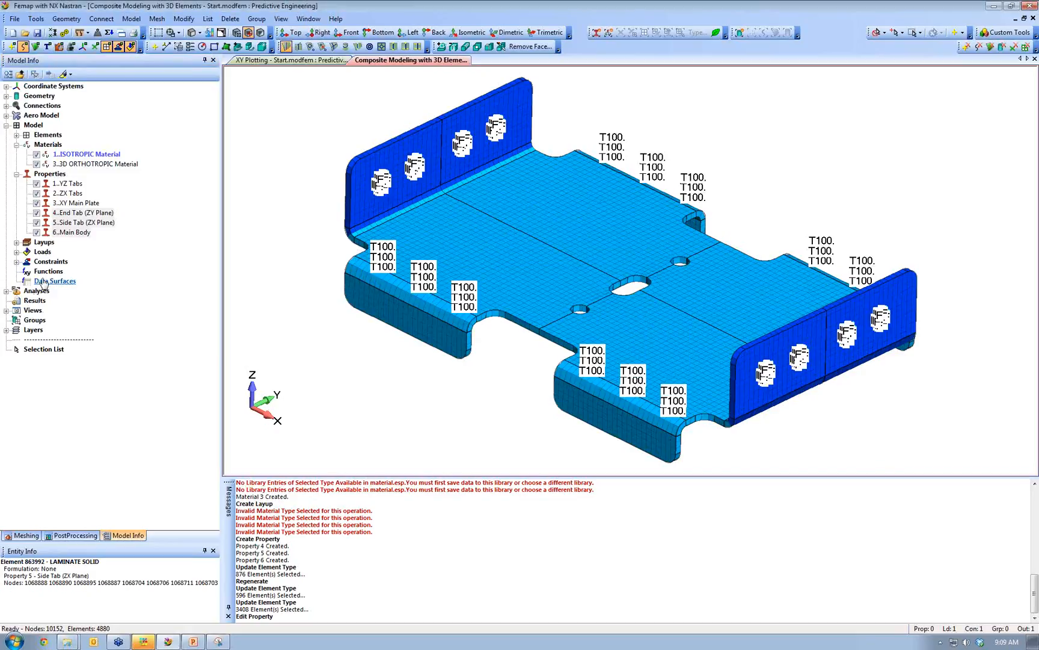
left_click(64, 32)
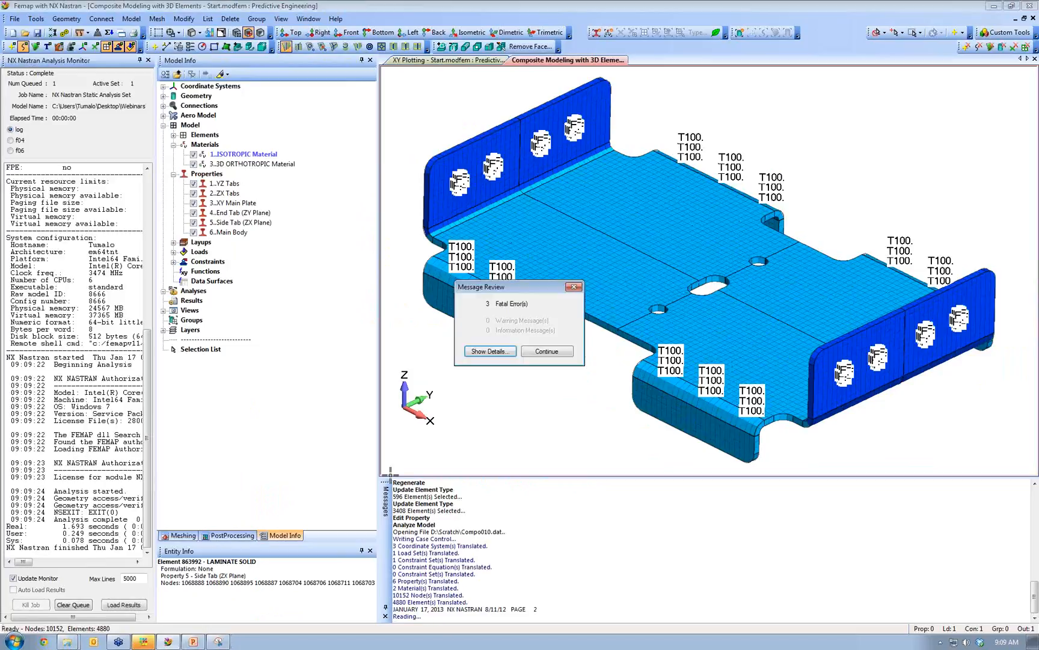
- Dismiss the fatal error summary and inspect then close the f06 analysis output
left_click(547, 352)
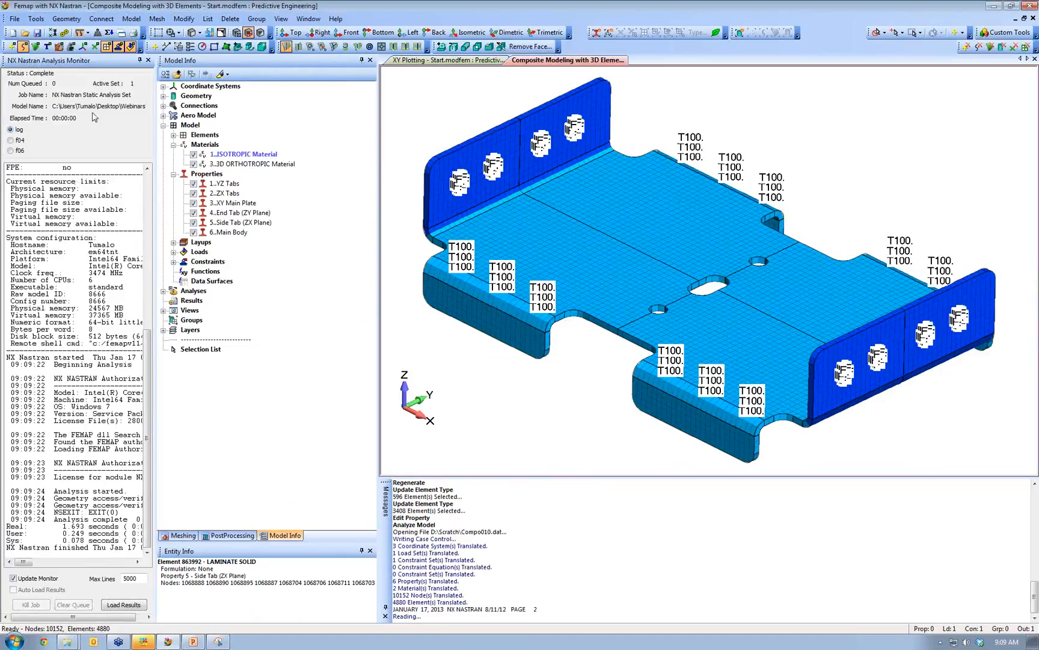
left_click(12, 151)
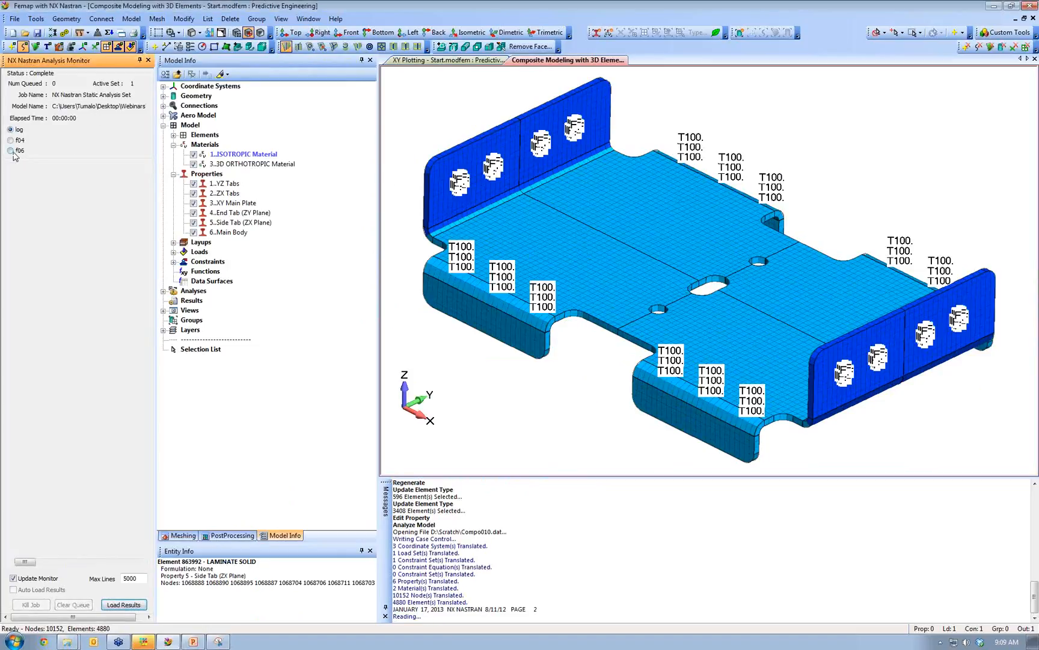
double_click(88, 62)
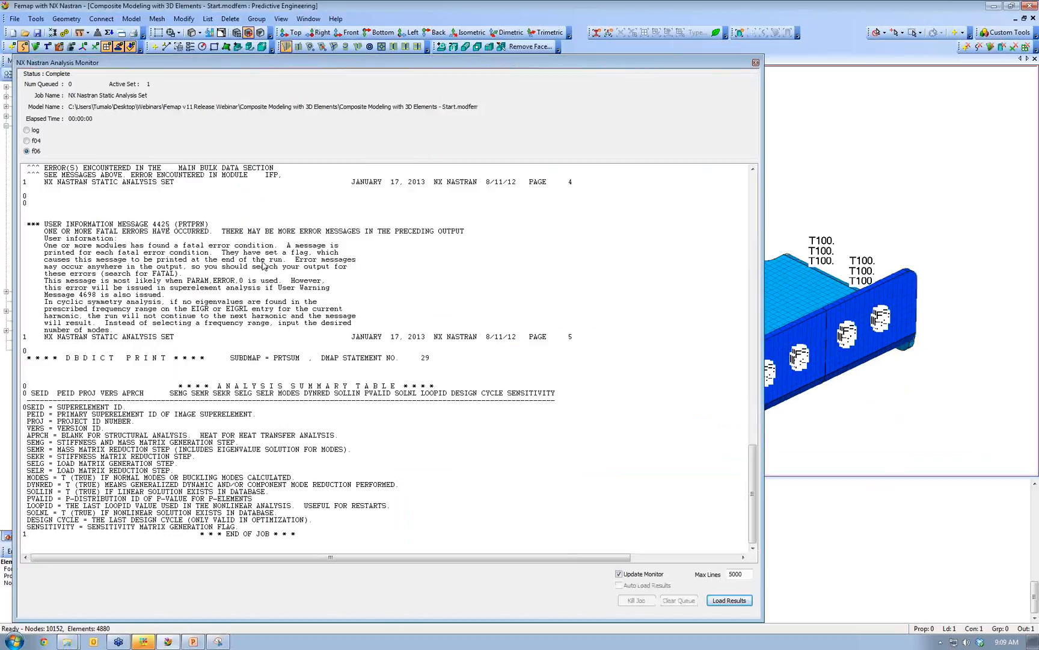
left_click(756, 62)
- Try deleting the isotropic material and original properties 1 through 3
left_click(86, 155)
key("Delete")
left_click(71, 204)
left_click(68, 187, "shift")
key("Delete")
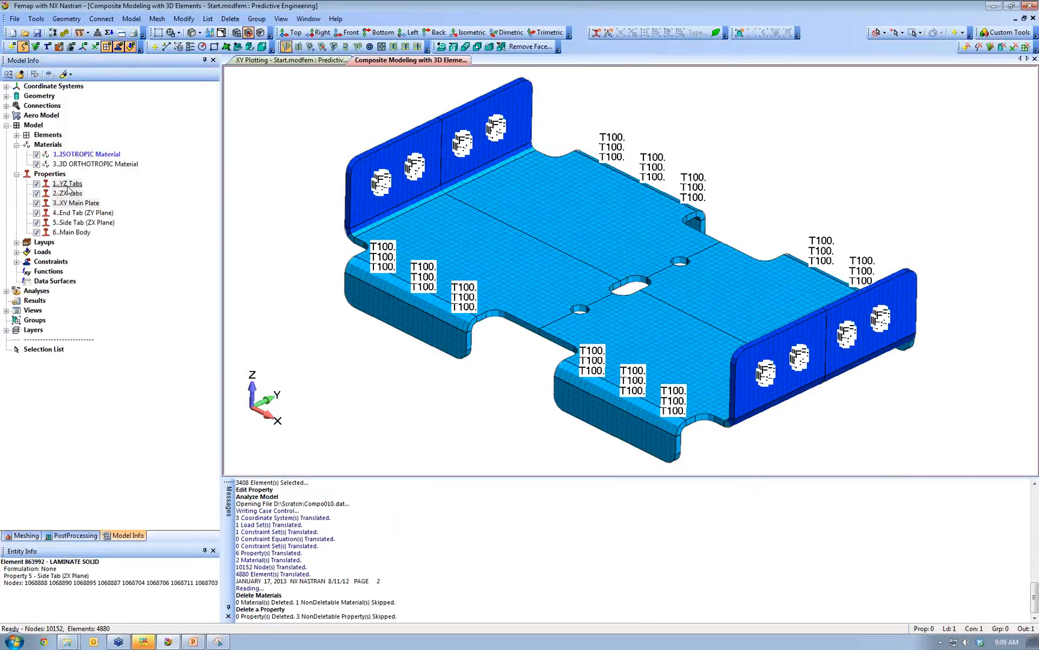
- Run File > Rebuild with full rebuild and compaction of the database
left_click(36, 19)
mouse_move(15, 19)
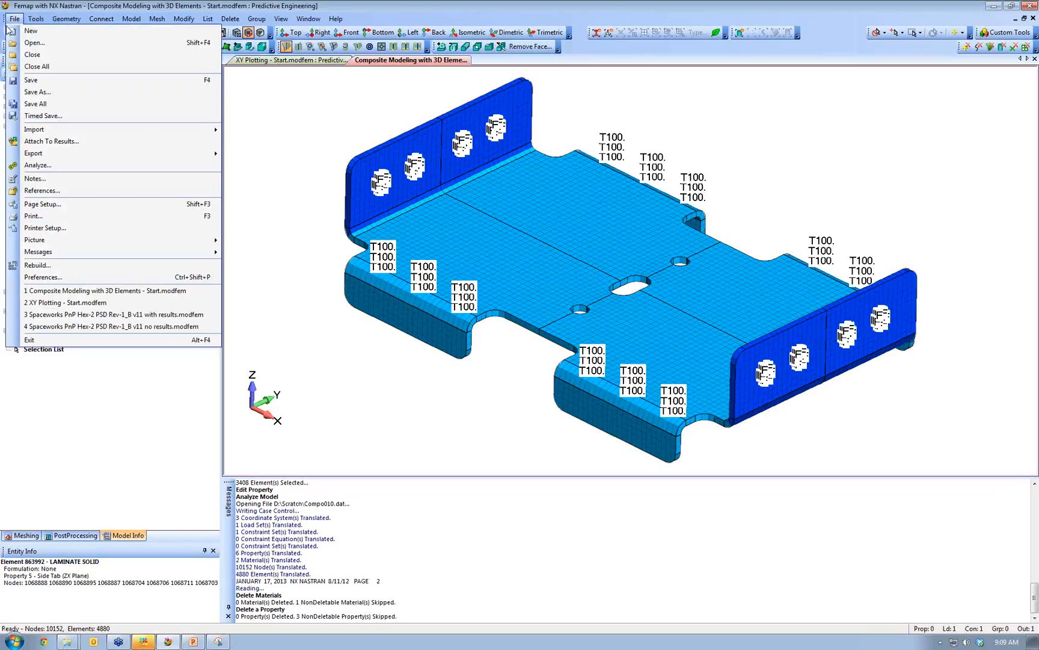
left_click(27, 266)
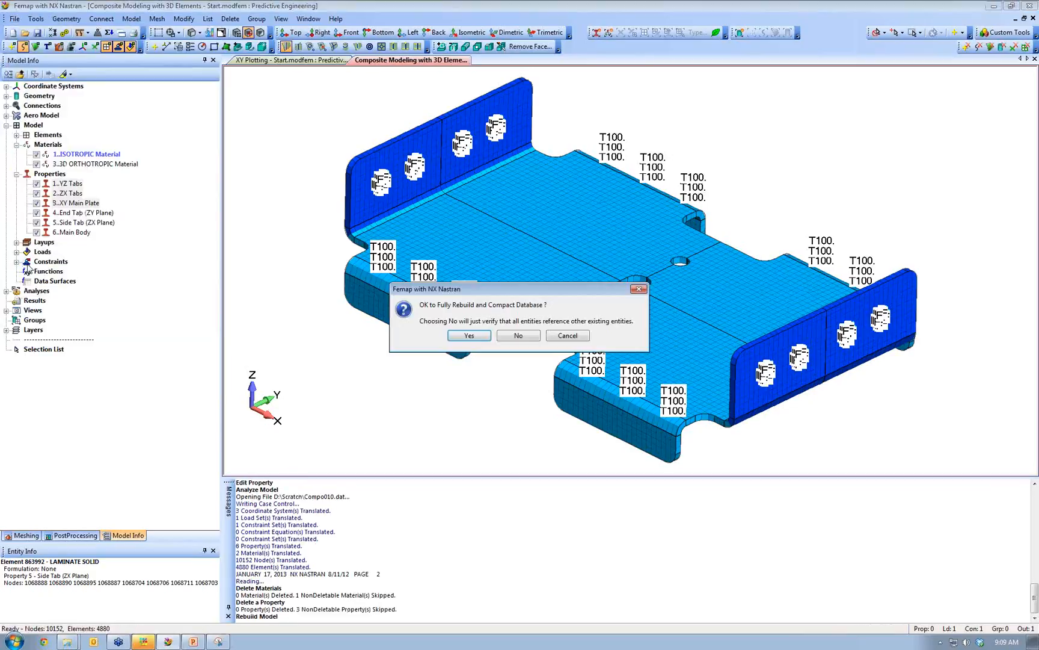
left_click(473, 336)
- Select the YZ Tabs, ZX Tabs and XY Main Plate properties
right_click(75, 204)
left_click(66, 185)
left_click(69, 198, "shift")
left_click(67, 186)
left_click(70, 203, "shift")
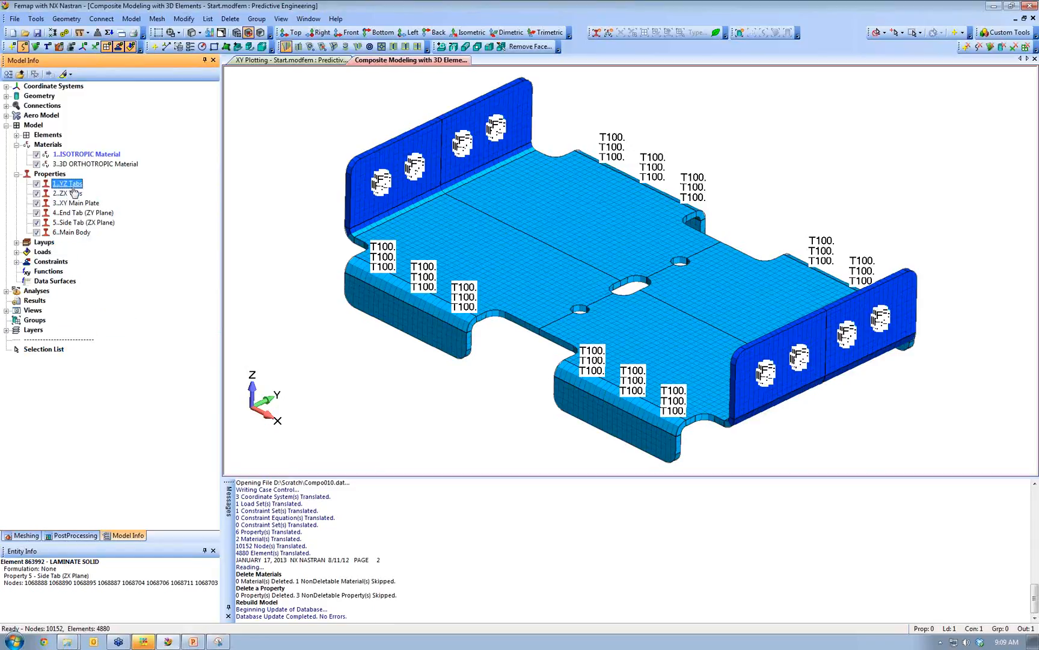
- Delete the three original properties and 1..ISOTROPIC Material, then rerun the NX Nastran analysis
right_click(71, 205)
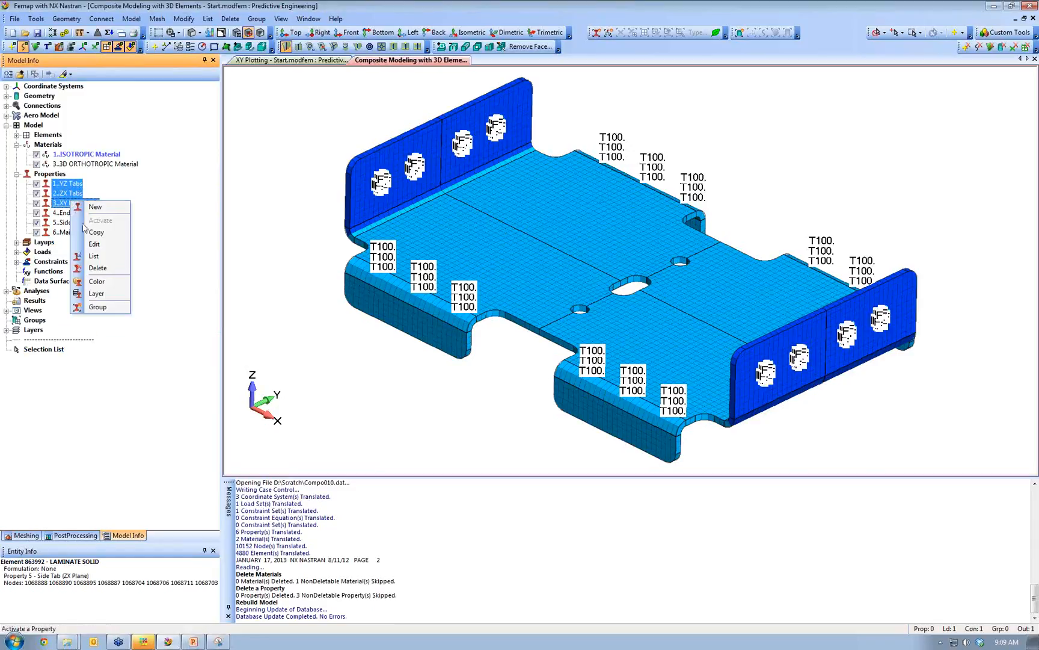
left_click(111, 266)
right_click(89, 155)
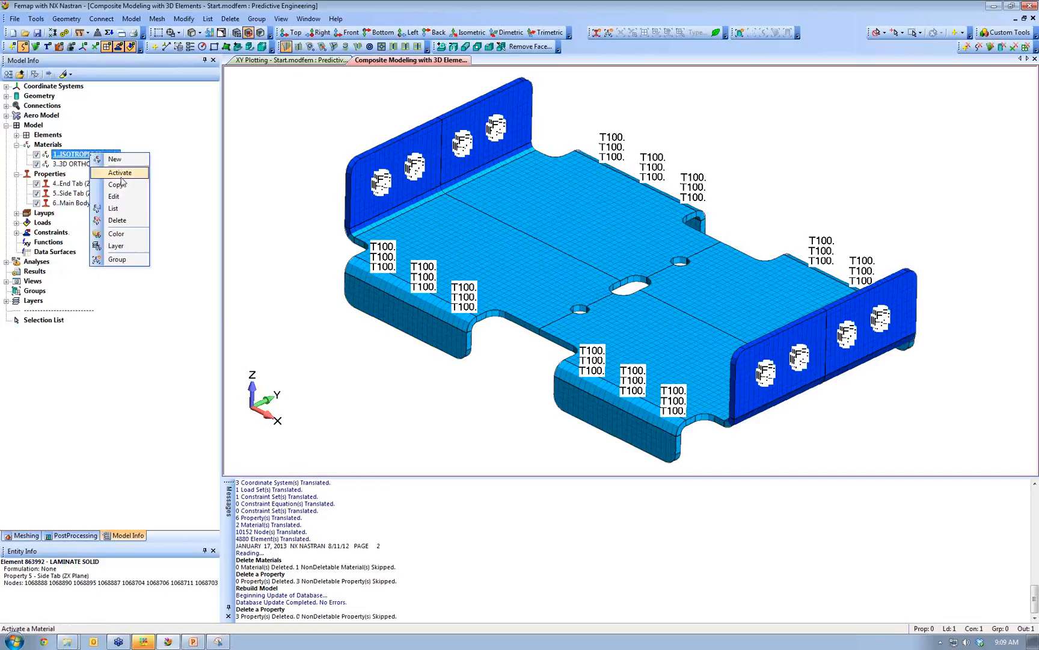
left_click(117, 221)
left_click(65, 33)
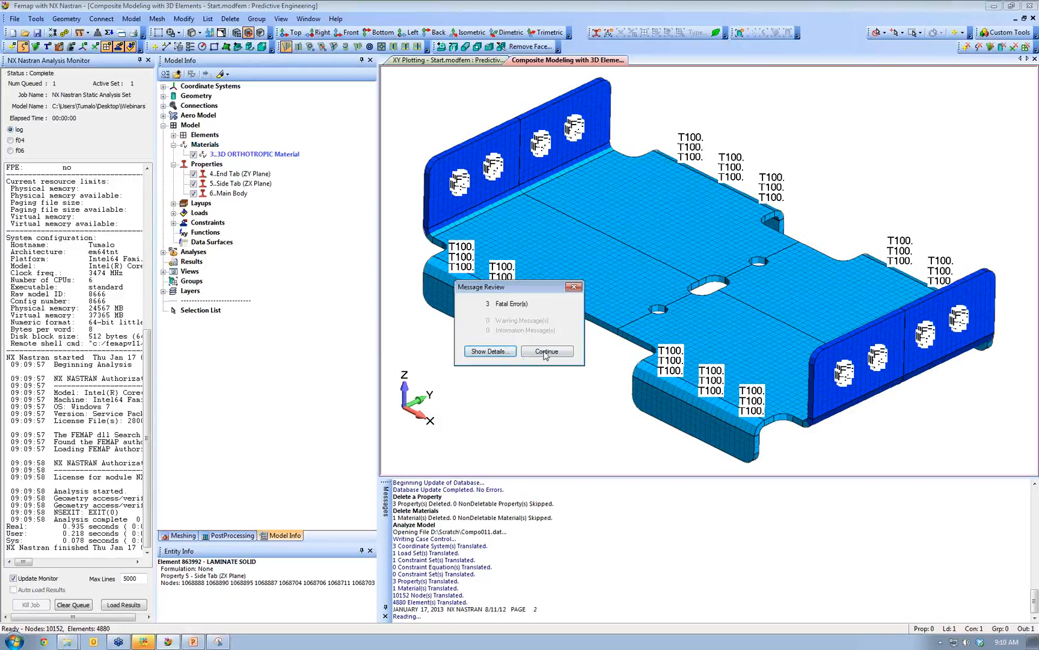
- Trace the three fatal errors to the MAT11 entry in the f06 output, then close the monitor
left_click(546, 353)
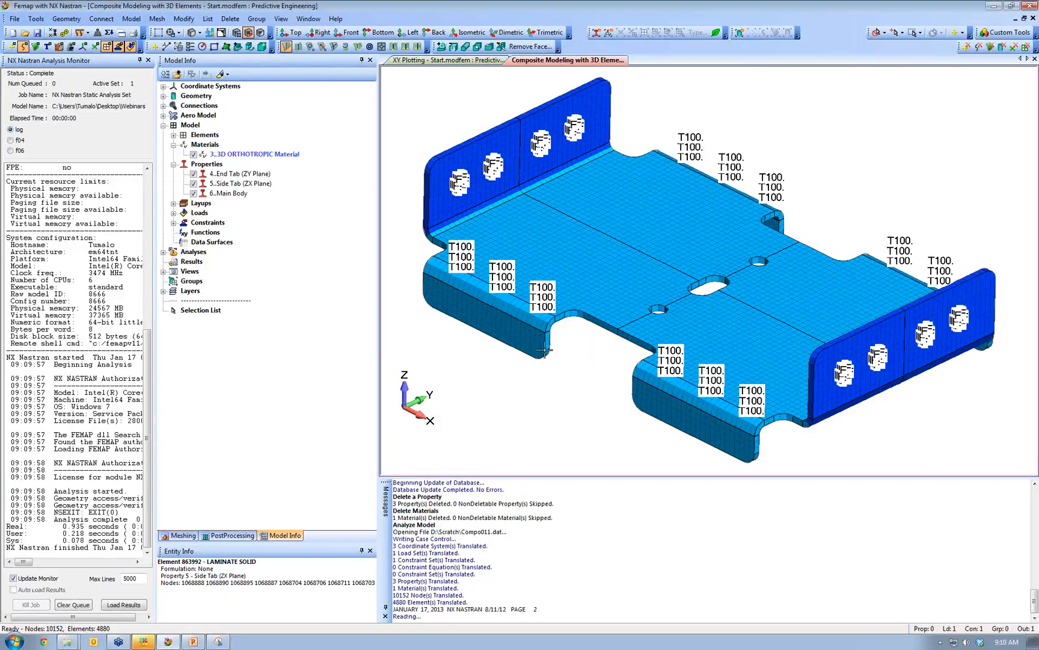
left_click(18, 149)
double_click(61, 62)
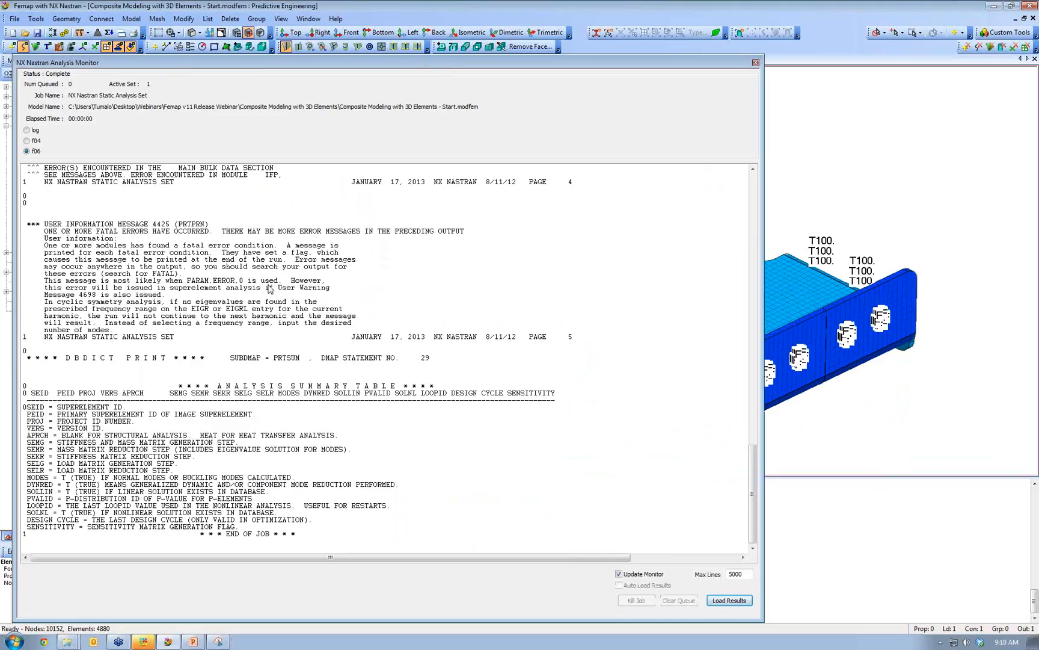
left_click(480, 316)
scroll(484, 316, "up", 4)
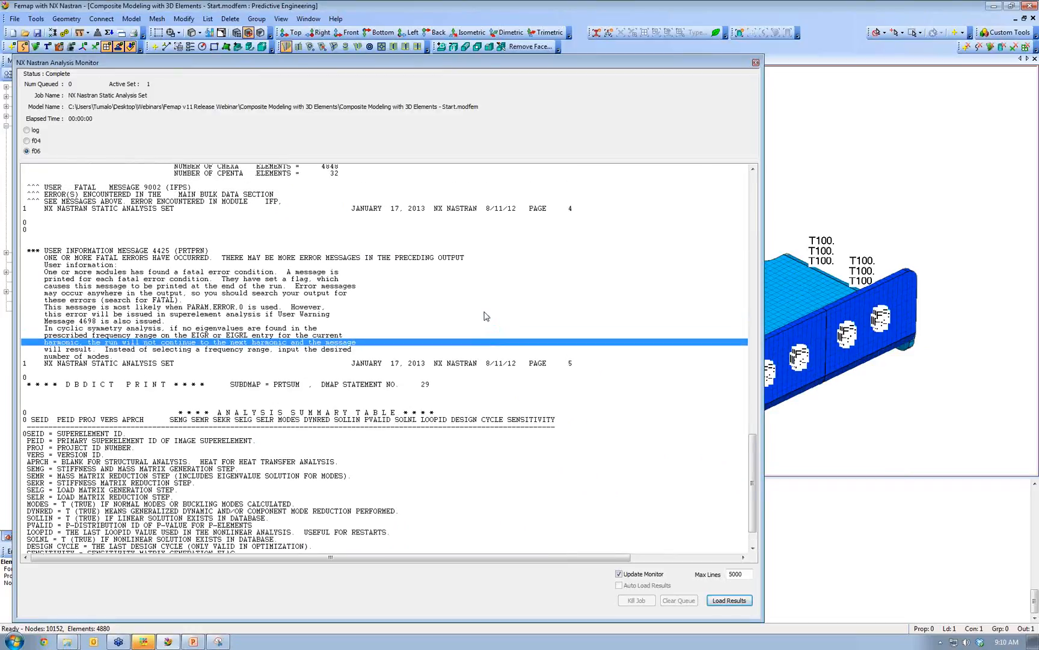
scroll(486, 315, "up", 1)
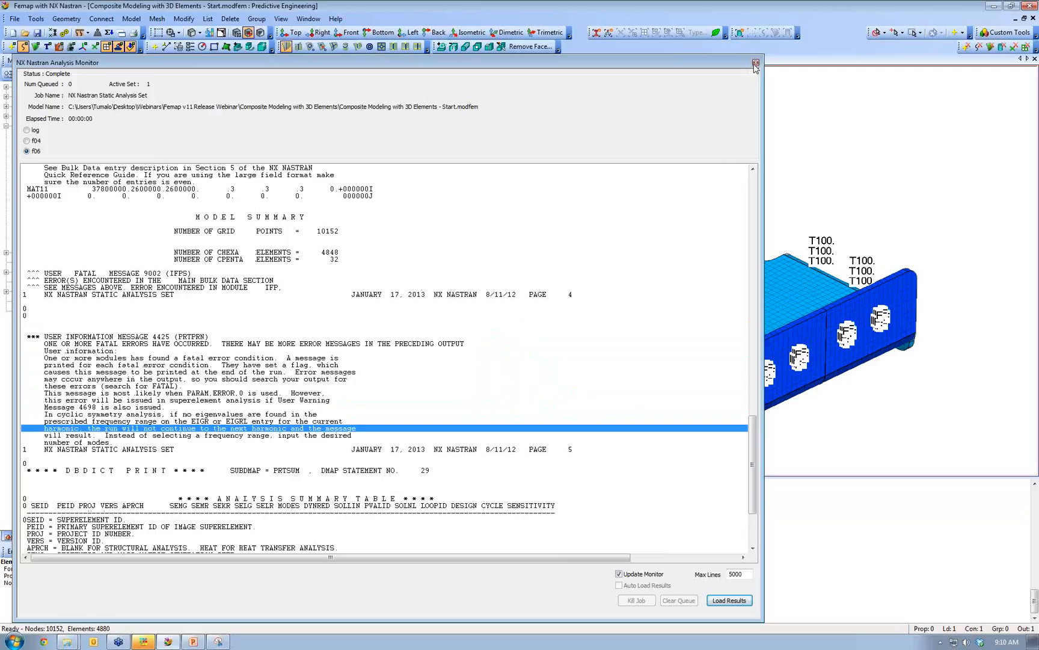
left_click(756, 63)
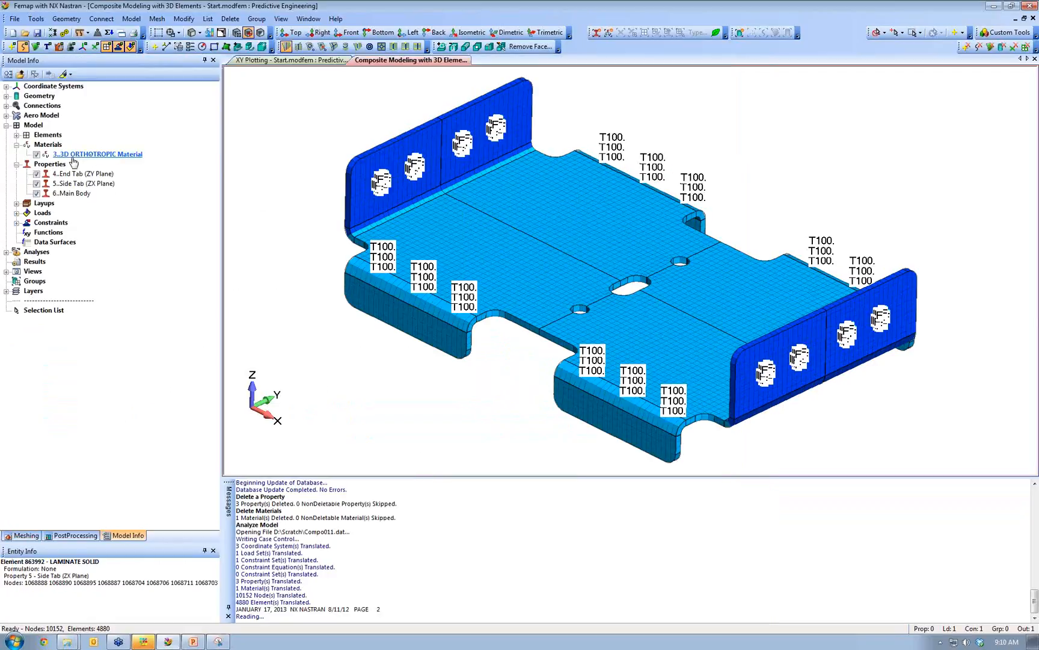
- Open Finish.modfem and expand its Model > Materials list
left_click(25, 34)
double_click(565, 254)
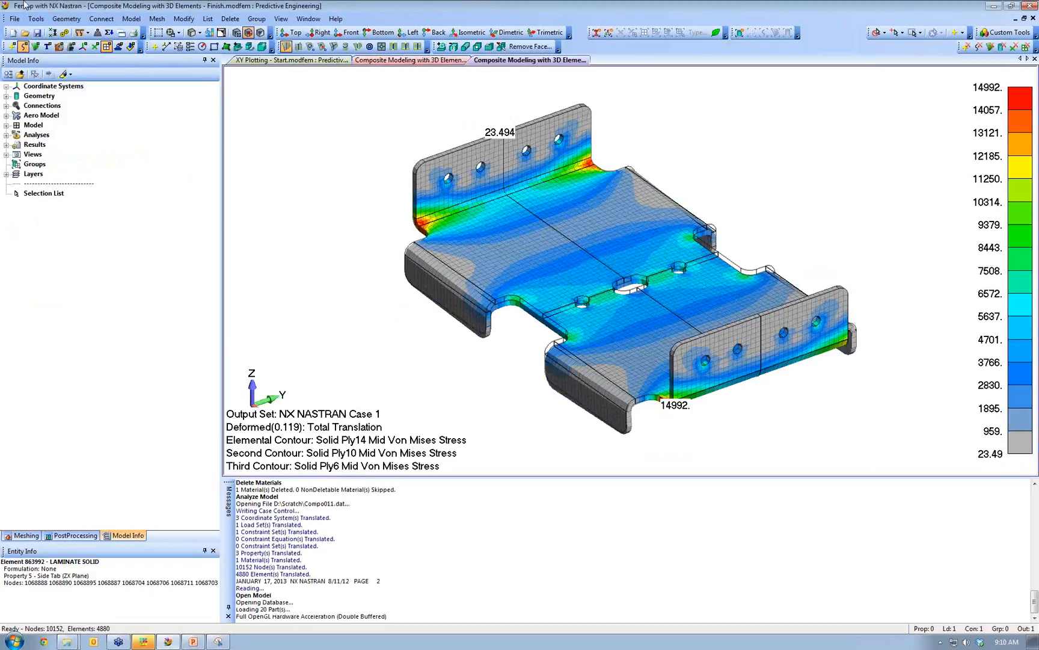
double_click(33, 126)
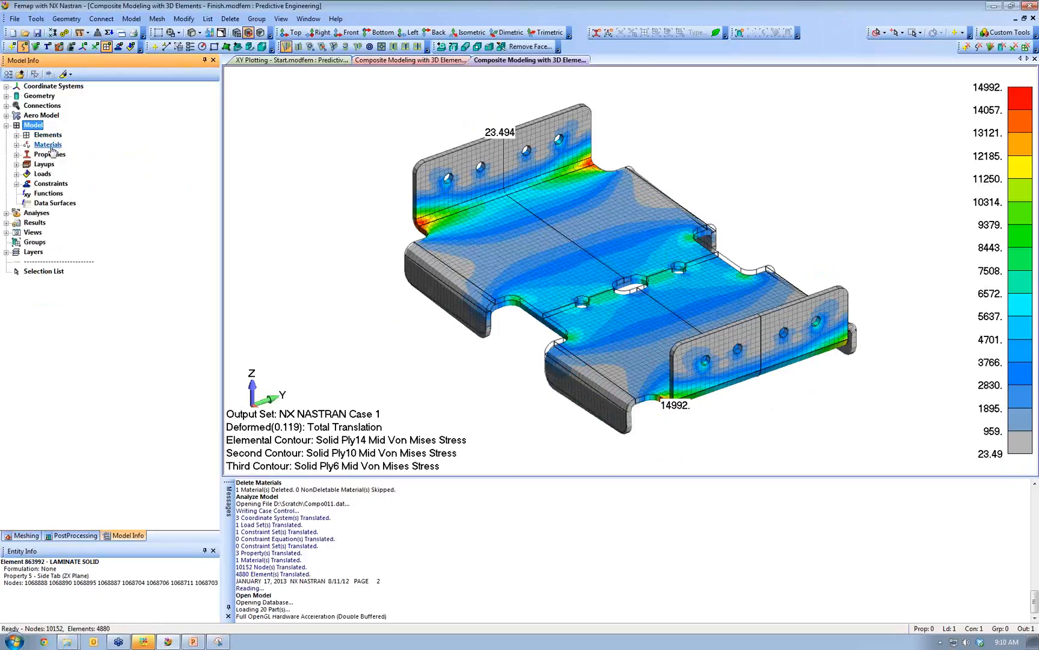
double_click(48, 145)
- Check the Glass/EP shear moduli (1300000, 650000, 1300000), then return to the Start model
left_click(99, 154)
right_click(121, 155)
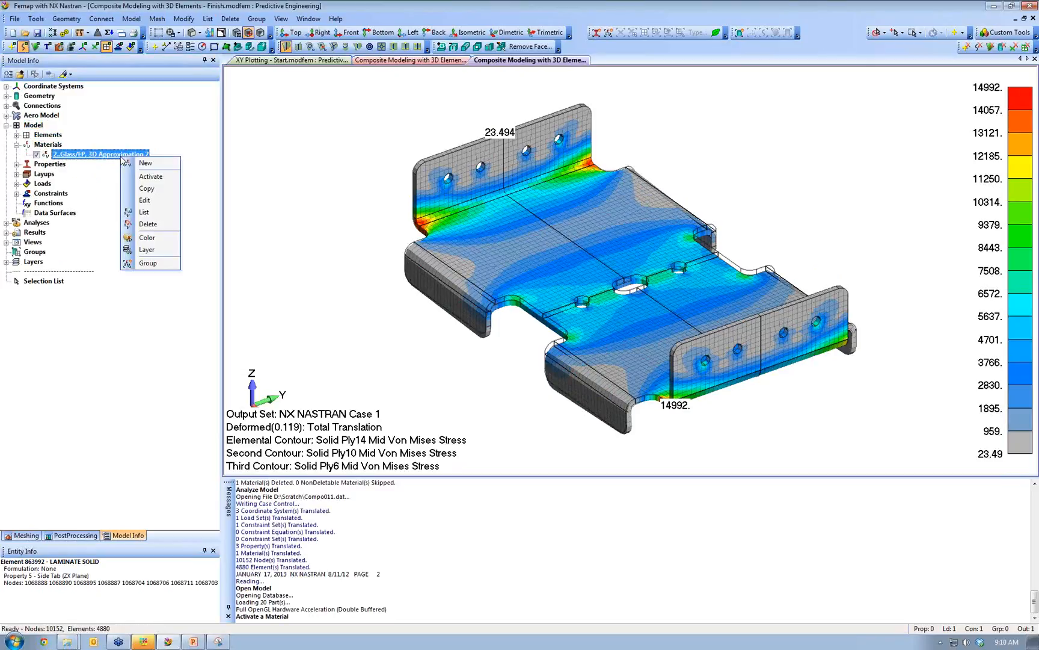
left_click(174, 206)
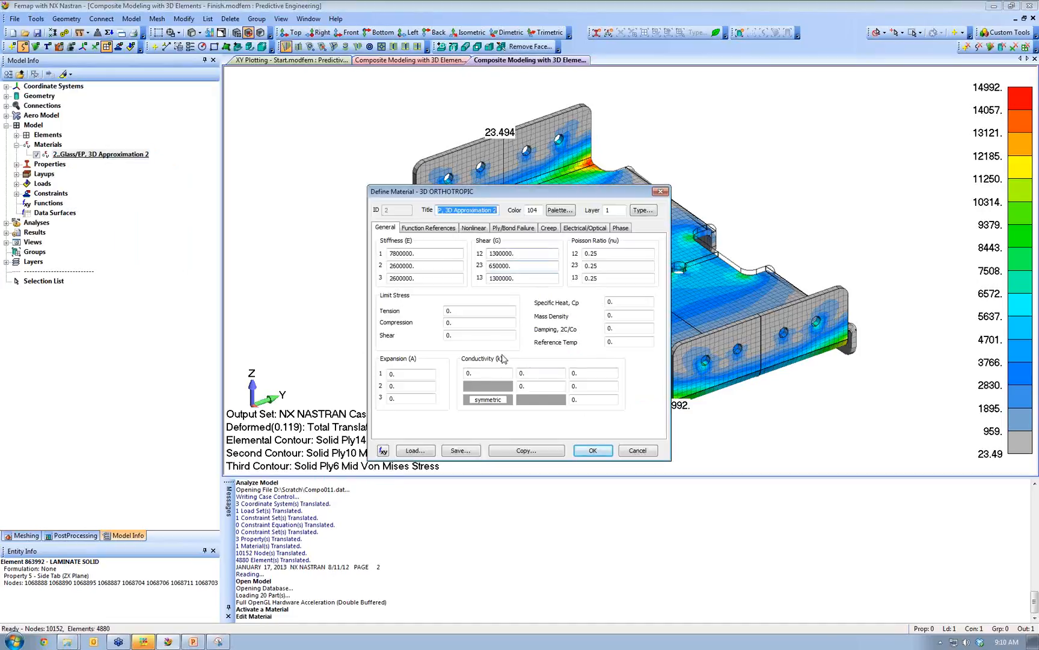
left_click(526, 255)
left_click_drag(531, 254, 428, 256)
key("ctrl+c")
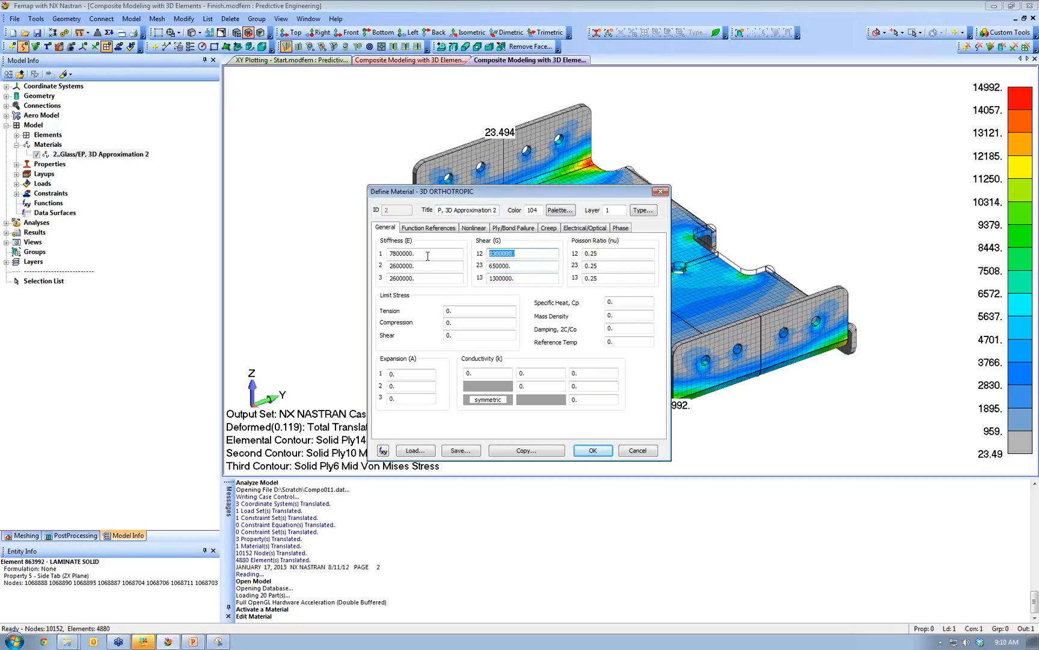
left_click(593, 450)
left_click(427, 60)
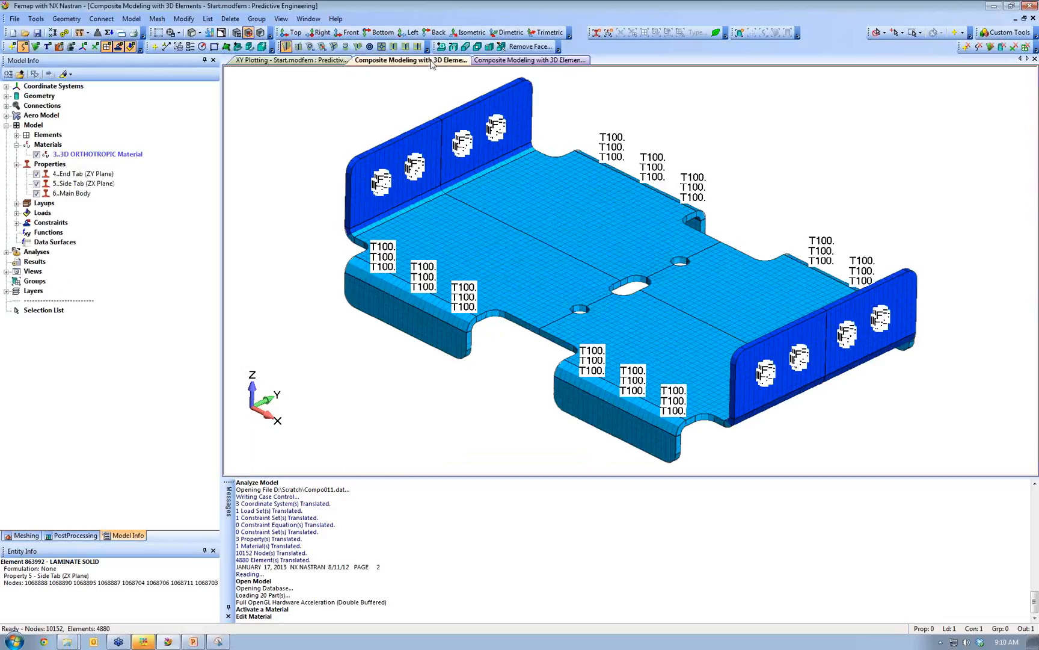
- Set the 3D ORTHOTROPIC shear moduli to 1300000. for 12 and 13 and 1300000./2 for 23
right_click(106, 156)
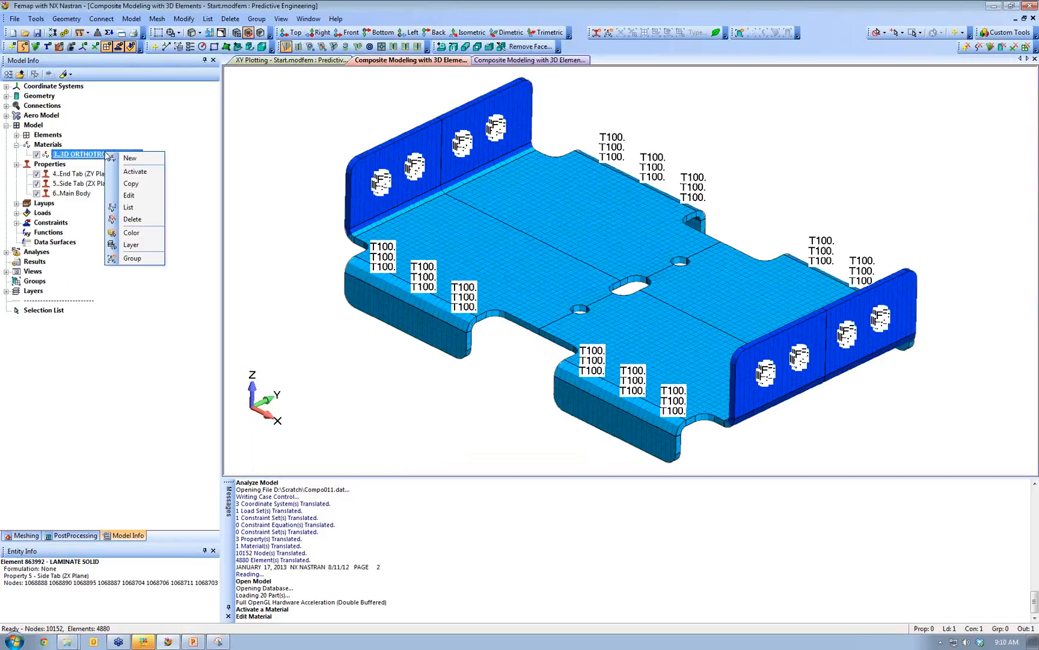
left_click(147, 199)
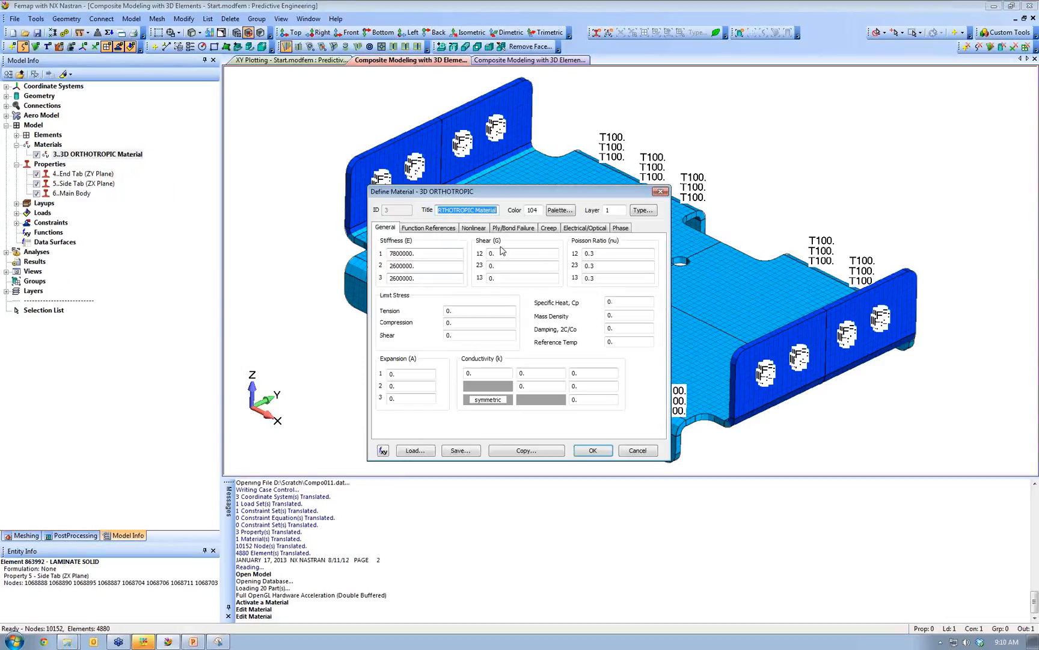
type("1300000.")
key("Tab")
type("1300000.")
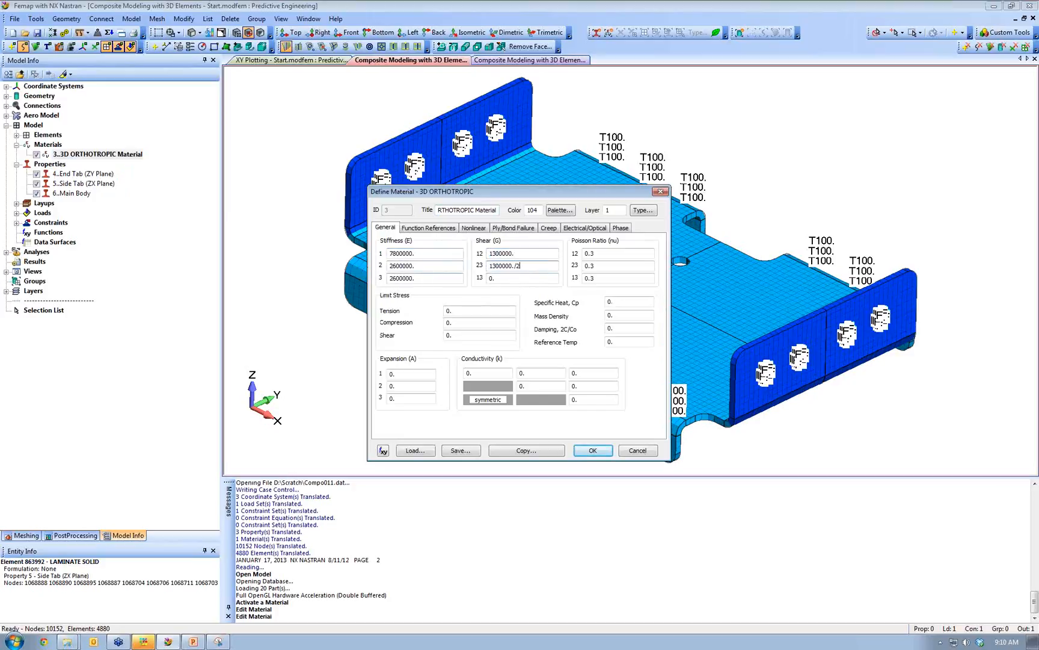
left_click_drag(492, 281, 425, 311)
key("ctrl+v")
left_click(513, 267)
left_click_drag(602, 196, 283, 101)
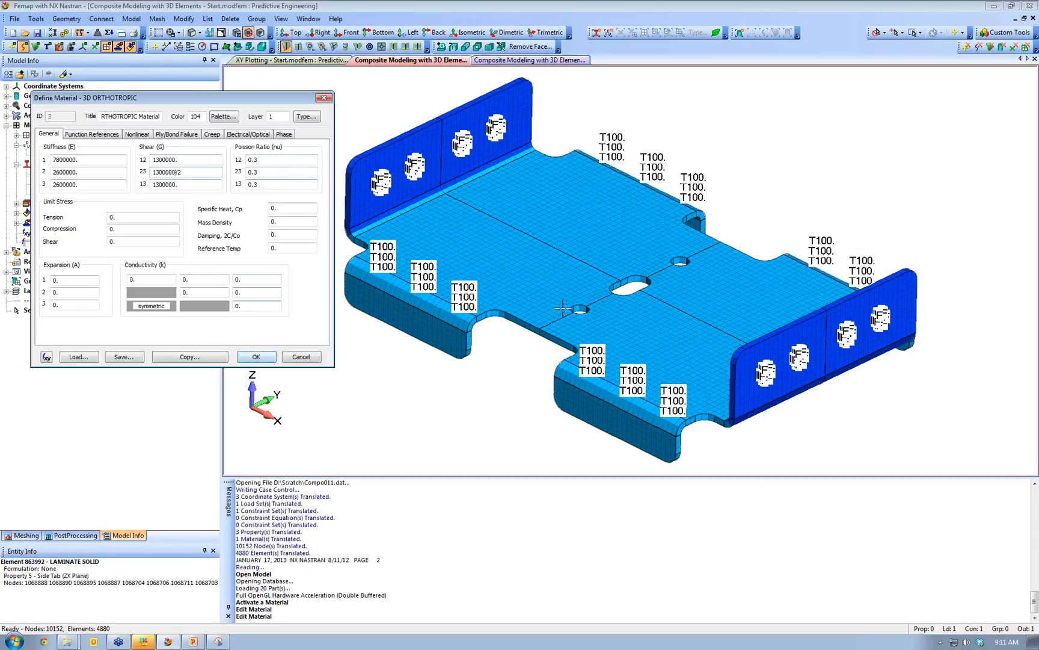
left_click(257, 358)
- Rerun the analysis, activate NX NASTRAN Case 1 and bring up Post Data
left_click(53, 33)
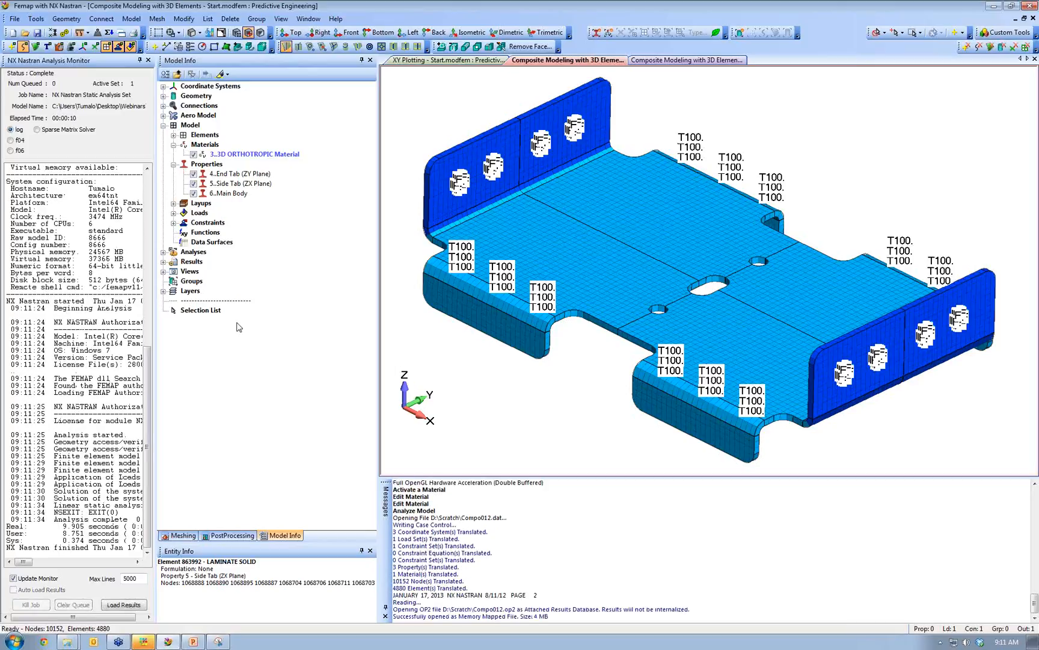
left_click(197, 265)
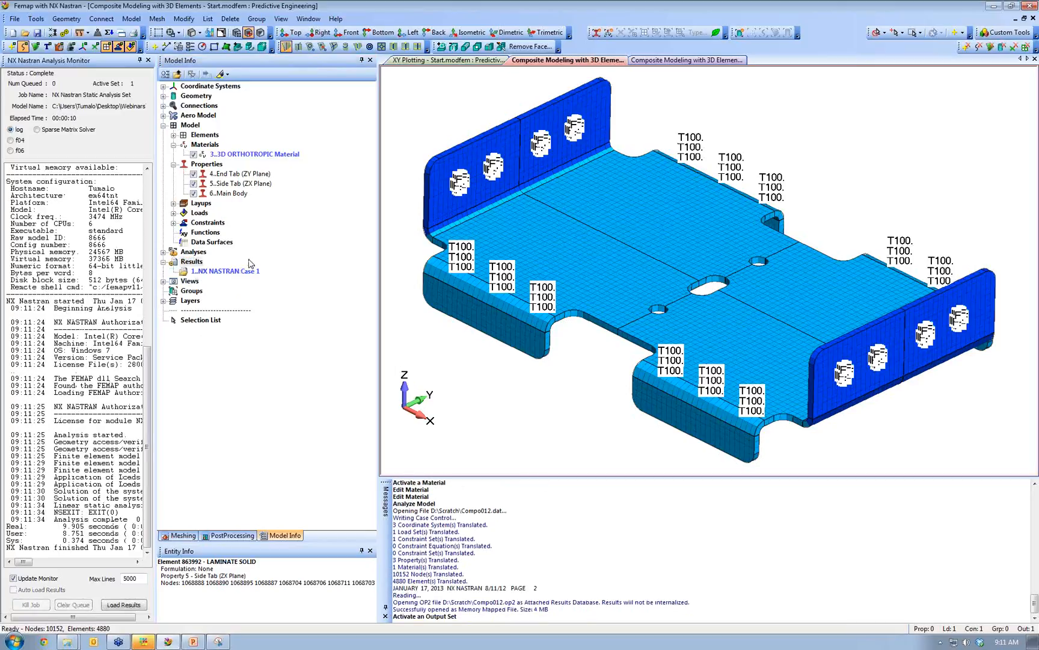
double_click(230, 272)
right_click(421, 388)
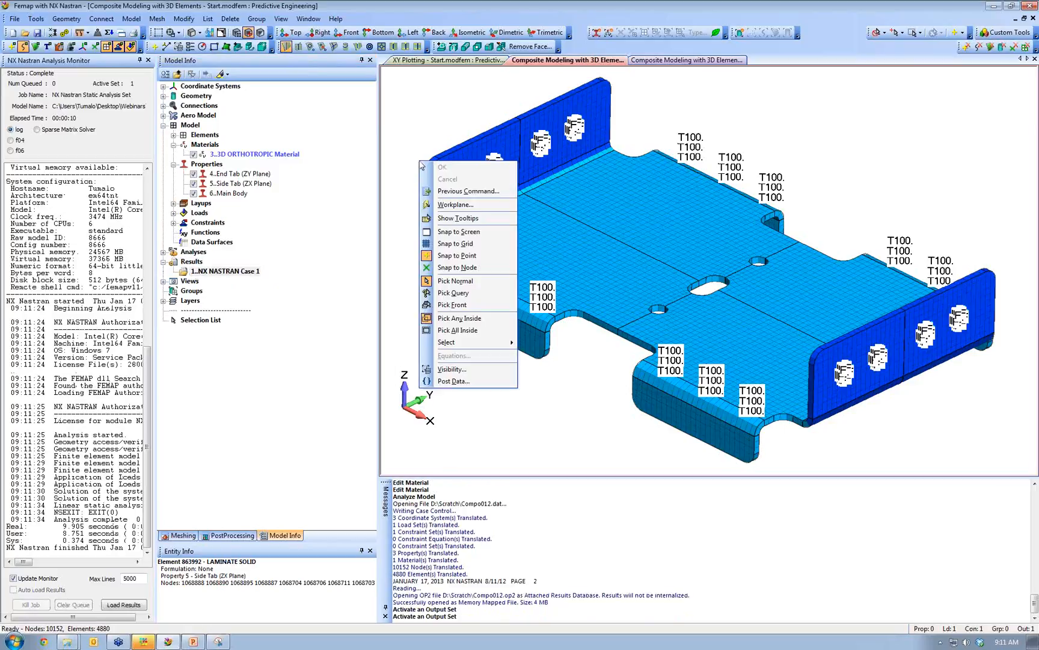
left_click(486, 382)
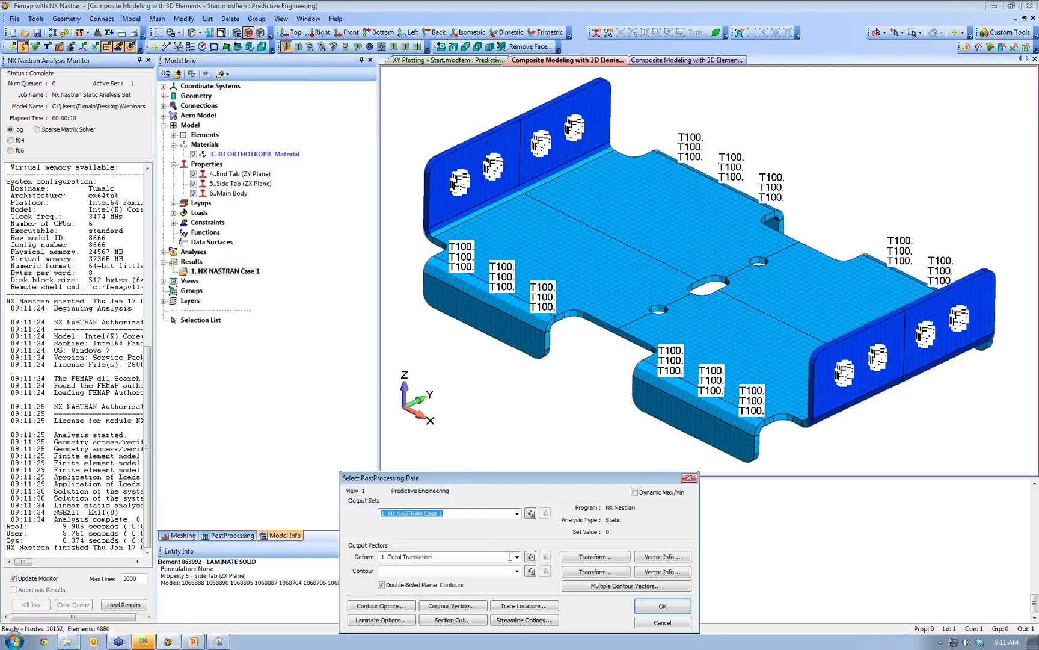
- Set the deformation vector to Total Translation
left_click_drag(474, 479, 380, 331)
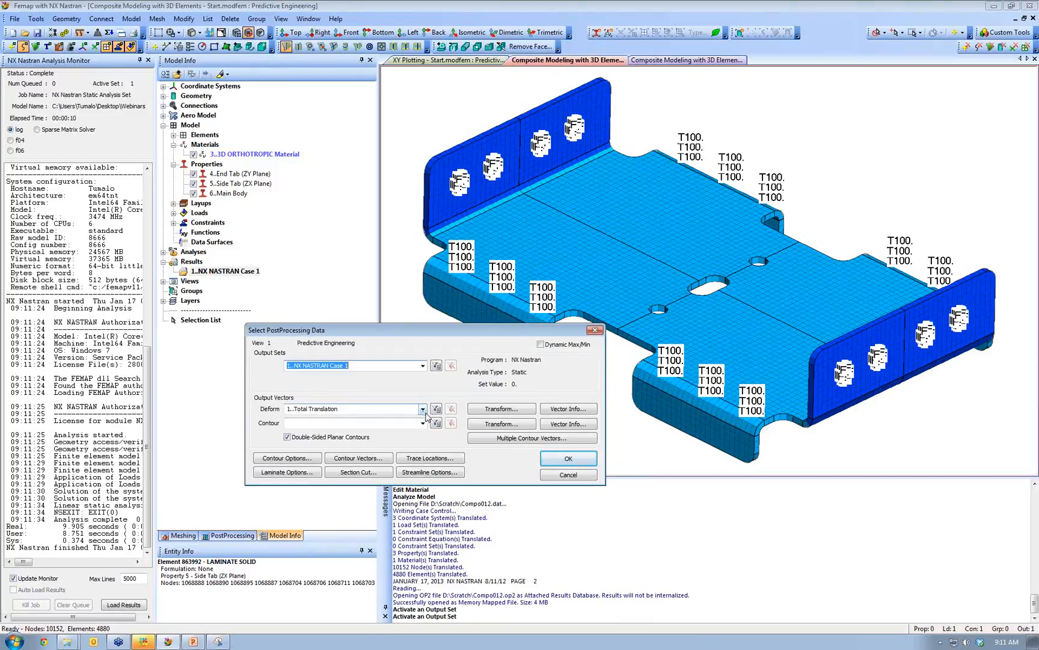
left_click(424, 409)
left_click_drag(422, 448, 422, 476)
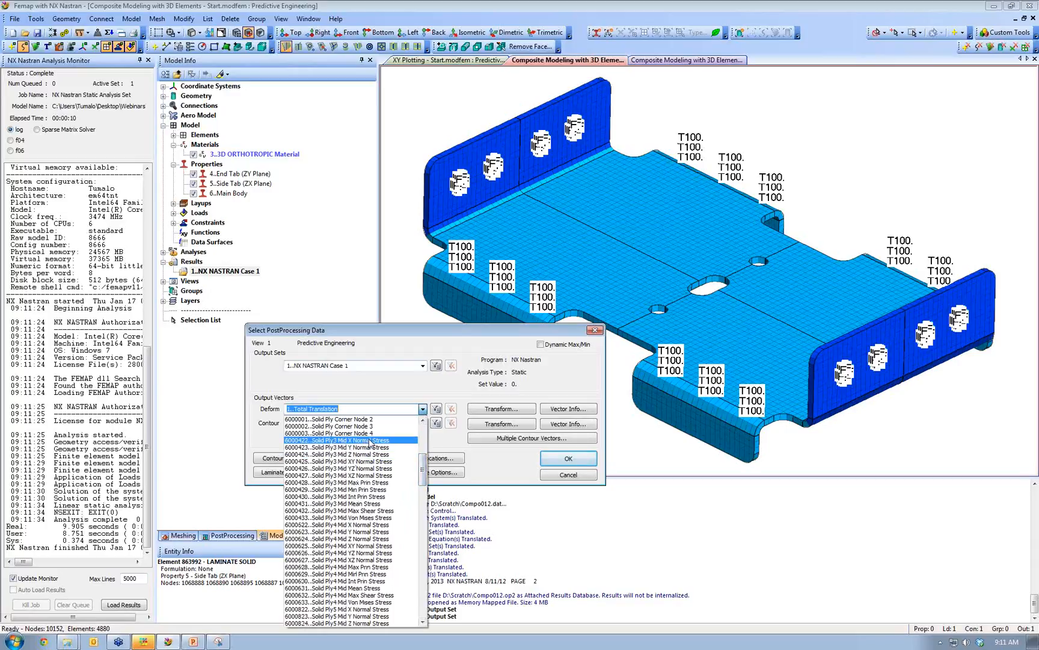
left_click_drag(423, 473, 397, 608)
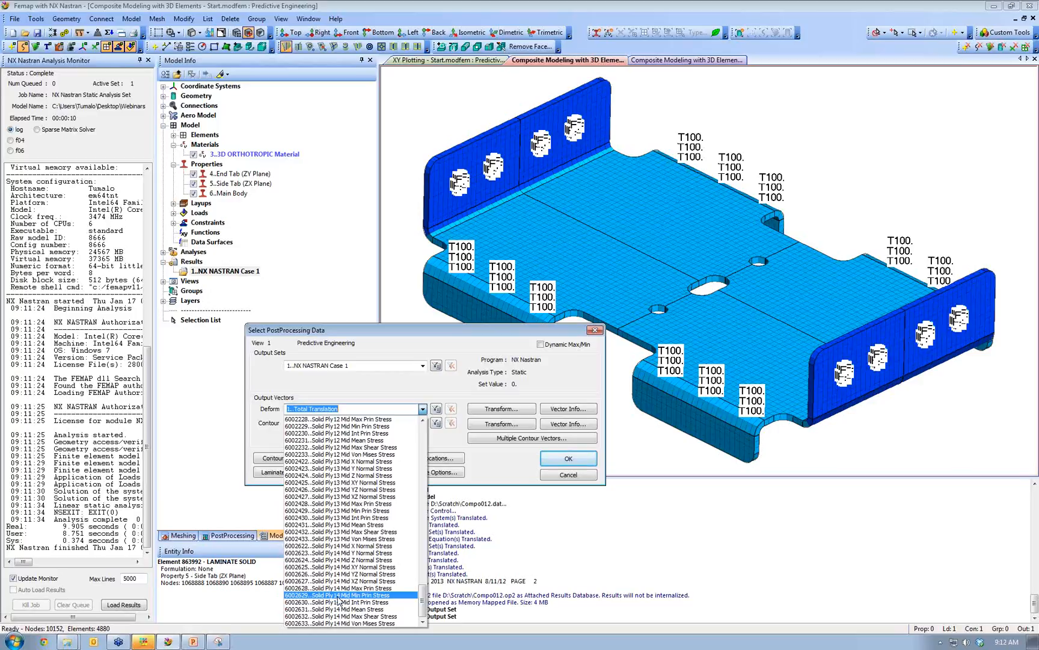
left_click_drag(423, 604, 433, 468)
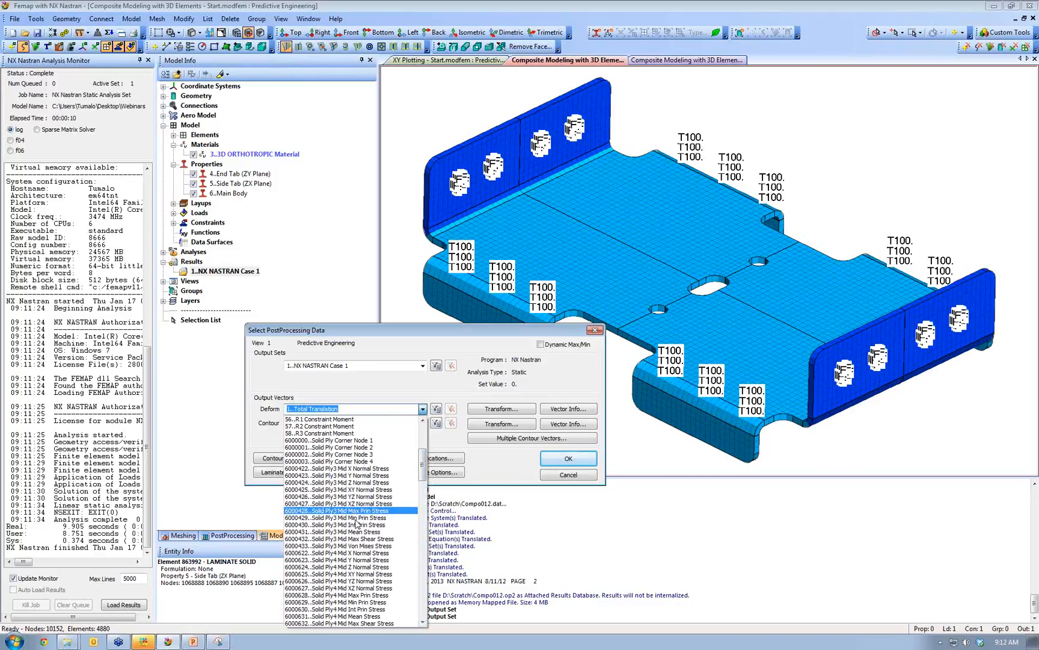
left_click(358, 545)
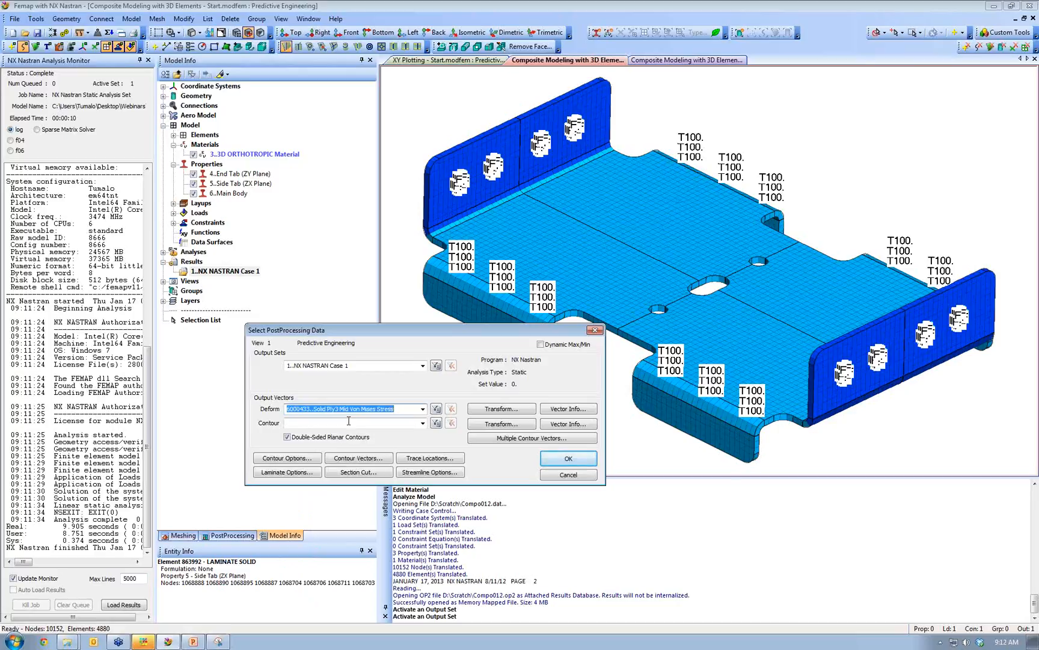
left_click(423, 409)
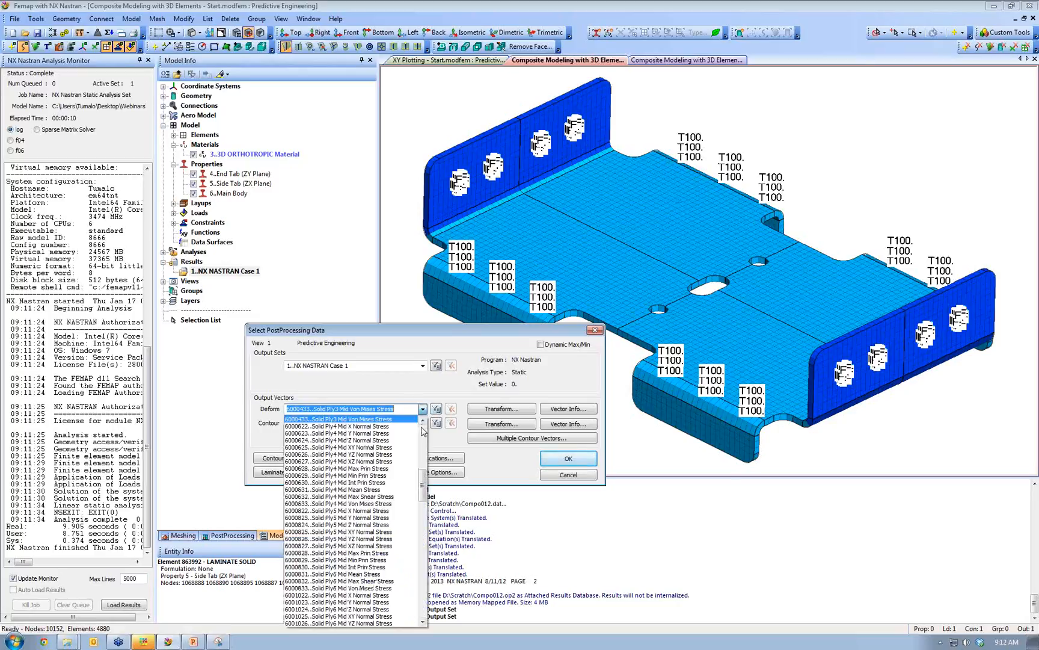
left_click_drag(422, 480, 420, 440)
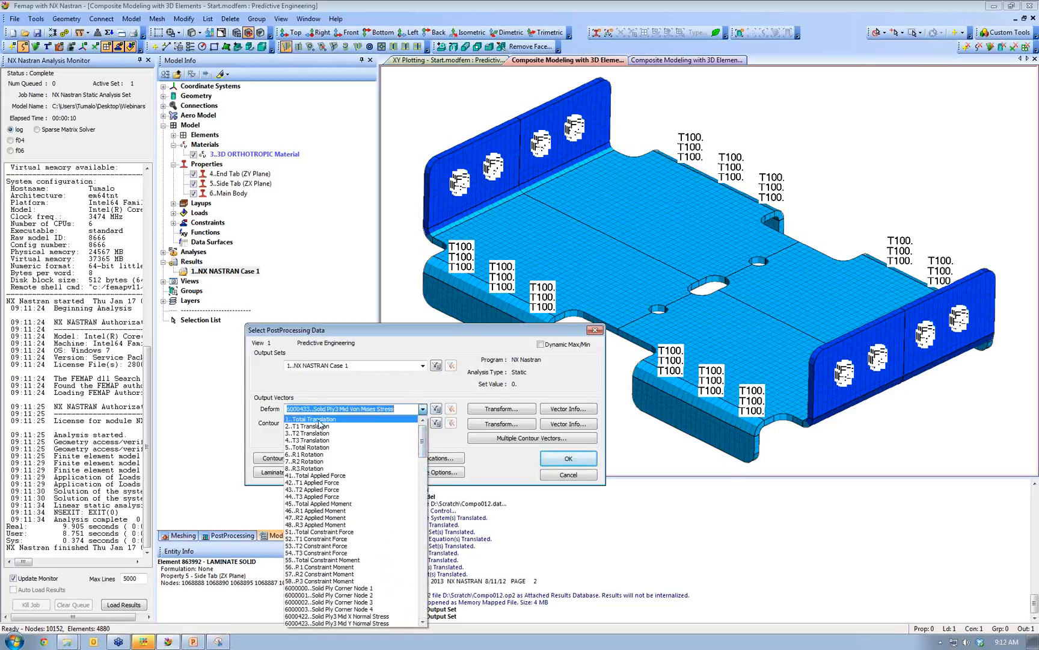
left_click(397, 420)
- Contour by Solid Ply3 Mid Von Mises Stress and enable multiple contour vectors
left_click(423, 423)
left_click_drag(424, 438, 424, 480)
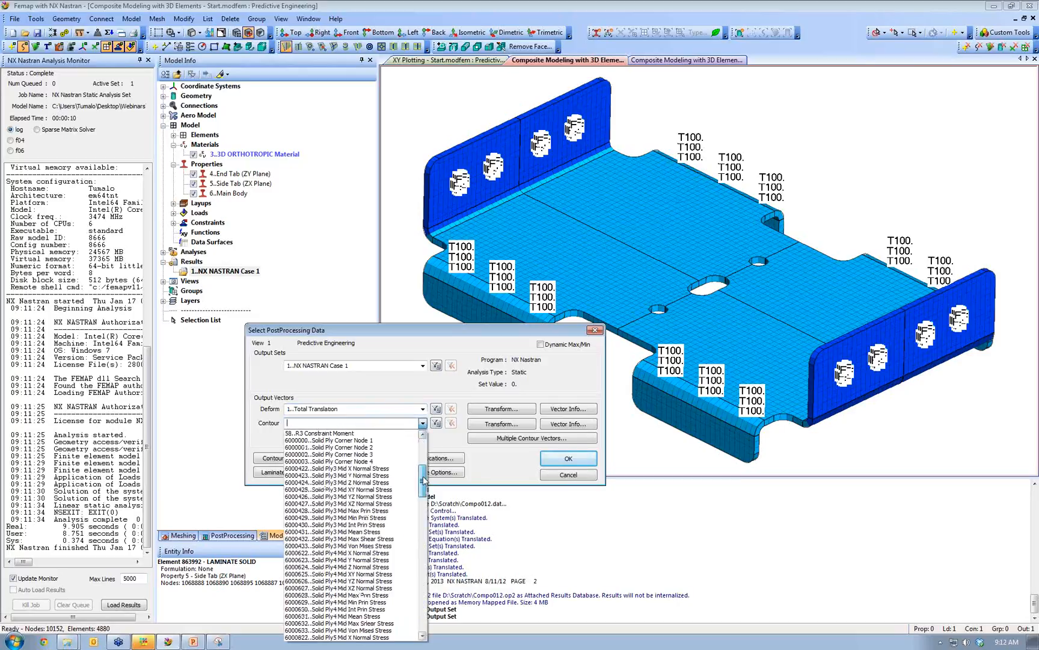
left_click(390, 546)
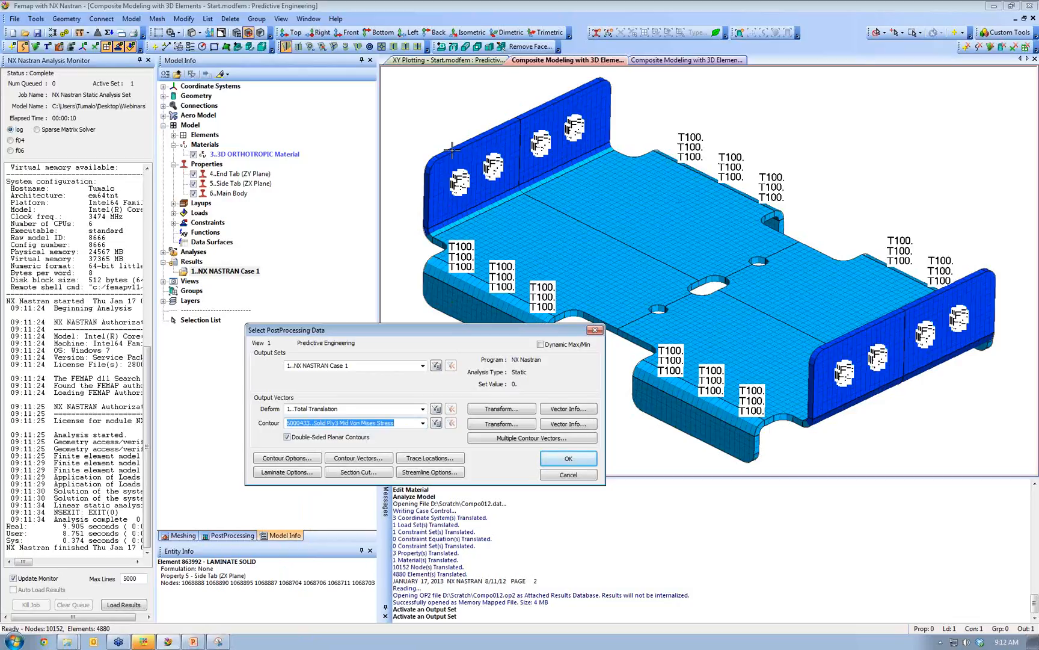
left_click(504, 439)
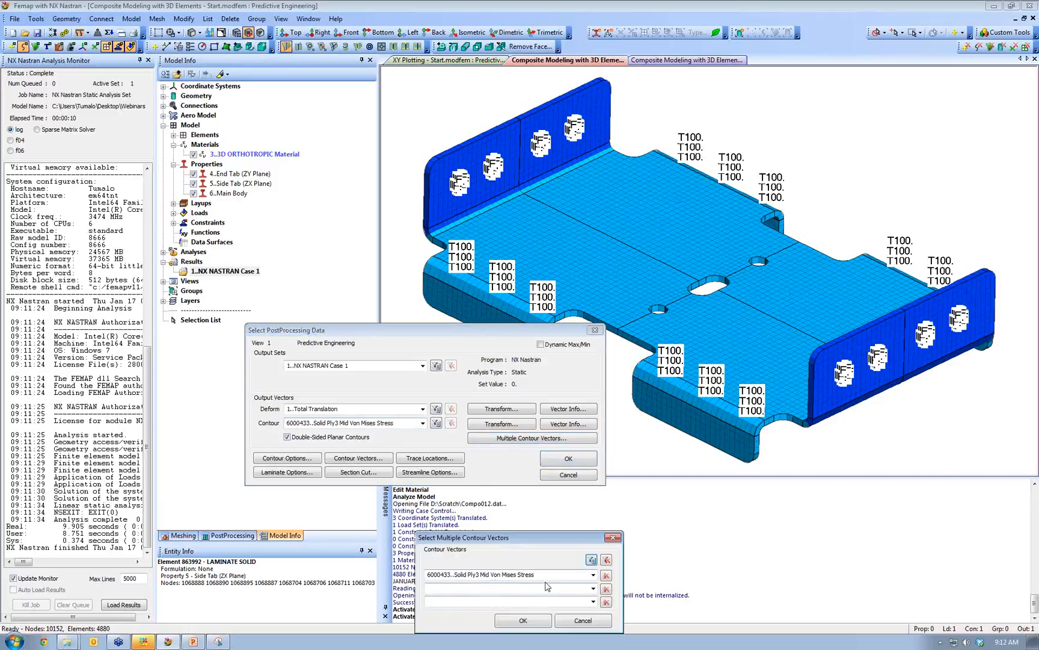
- Add Solid Ply7 and Ply11 Mid Von Mises Stress as second and third contours, then confirm
left_click(595, 589)
left_click_drag(592, 396, 591, 432)
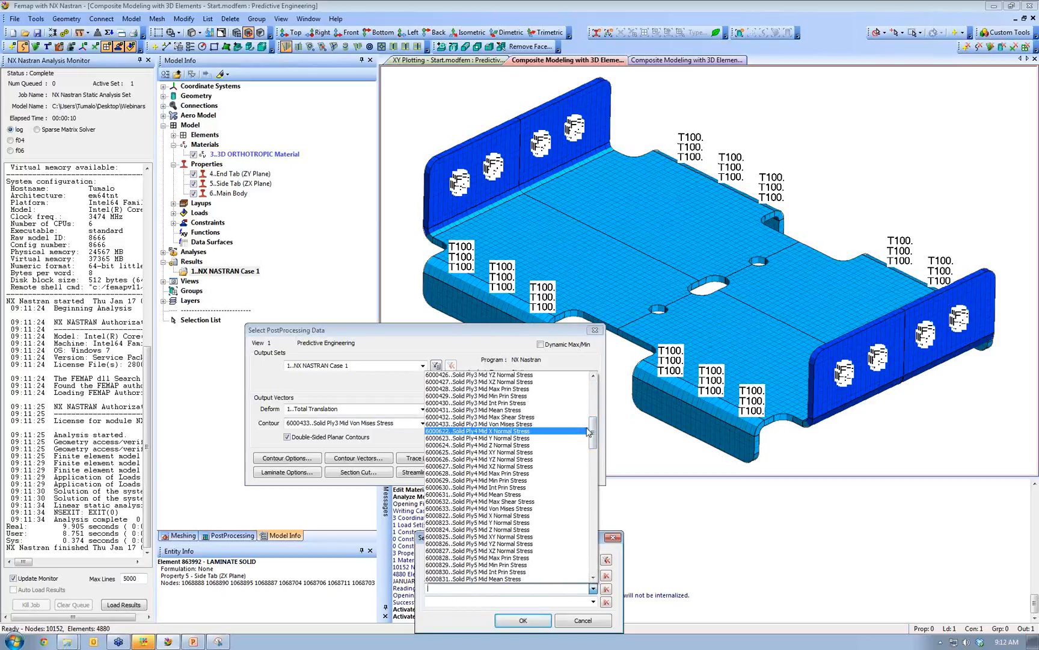
left_click_drag(593, 432, 596, 467)
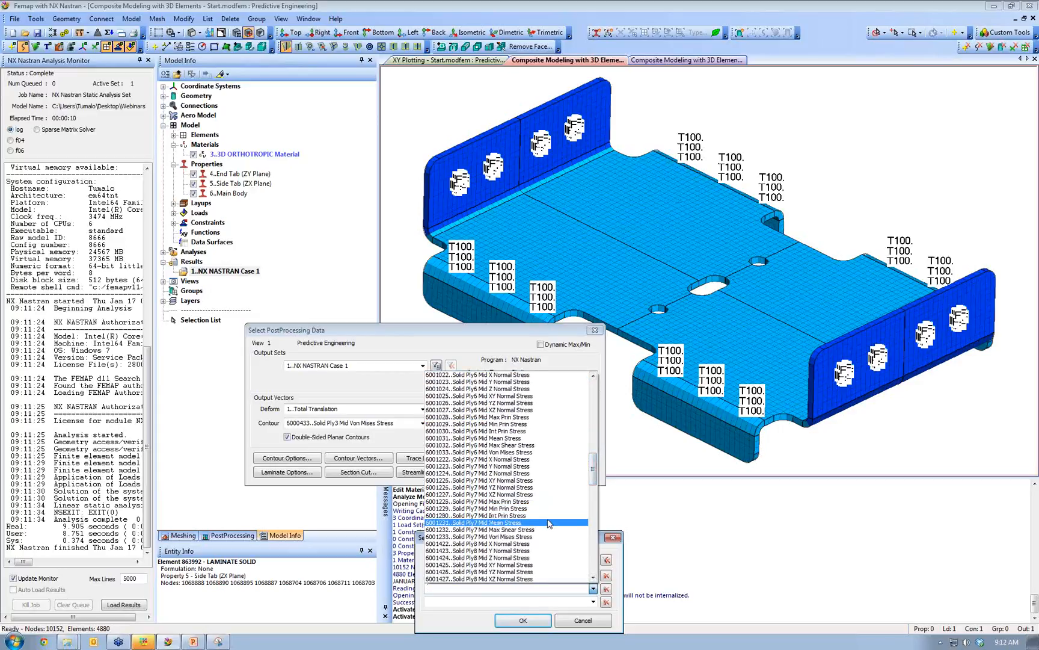
left_click(528, 536)
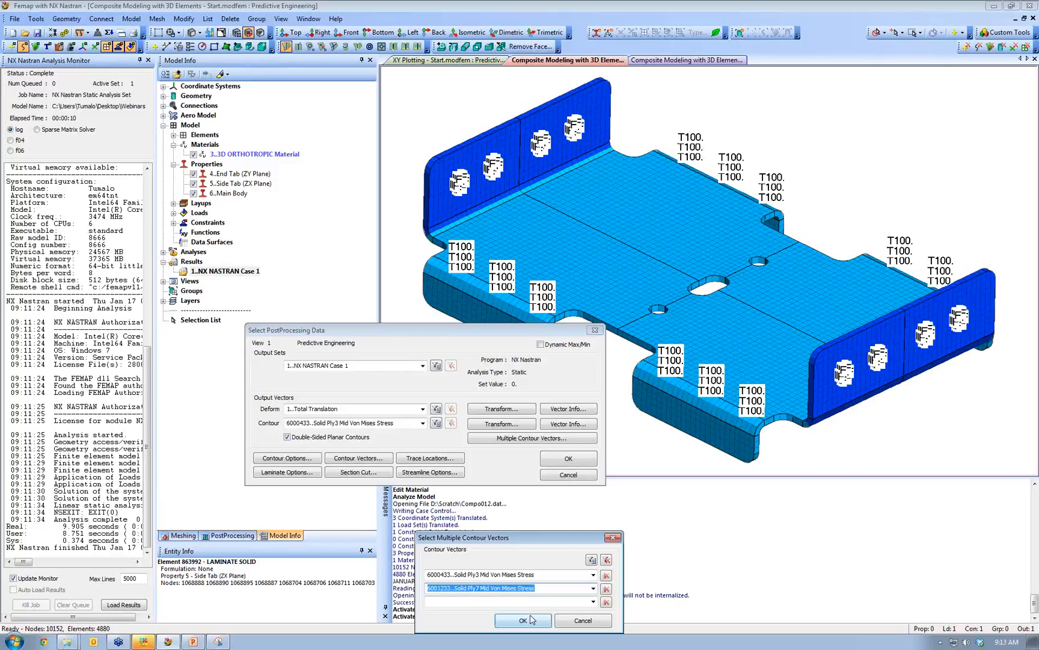
left_click(593, 602)
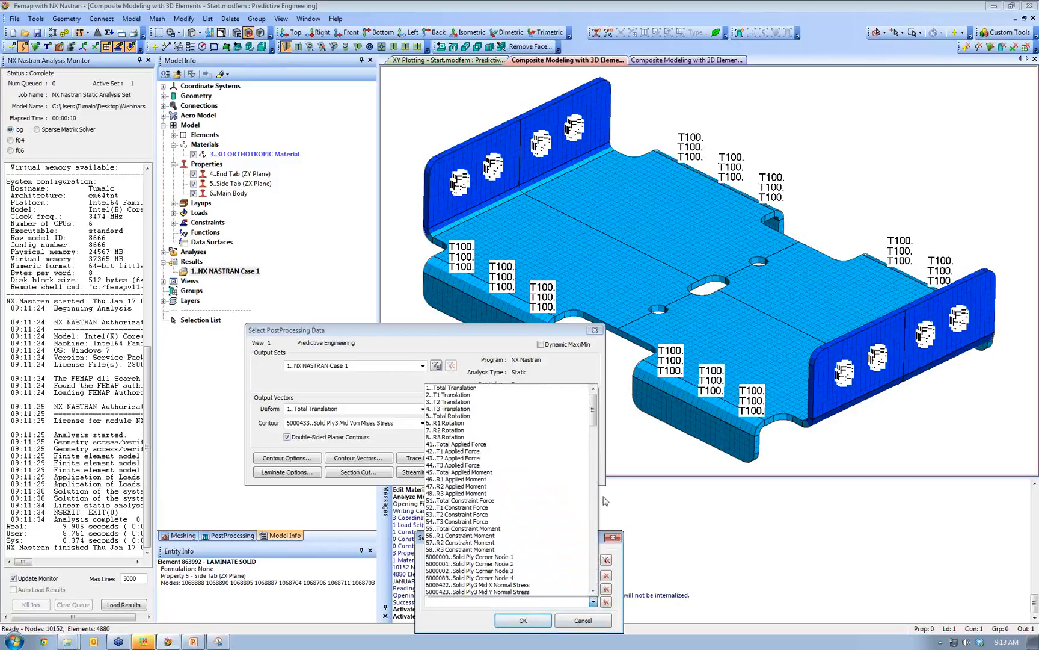
left_click_drag(593, 415, 584, 543)
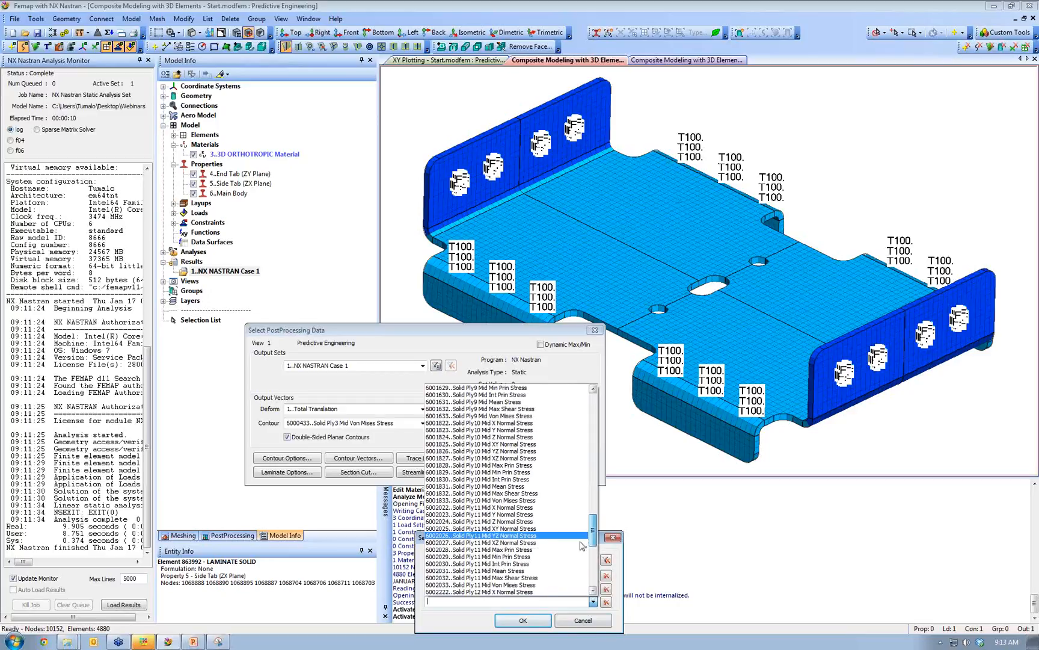
left_click(481, 584)
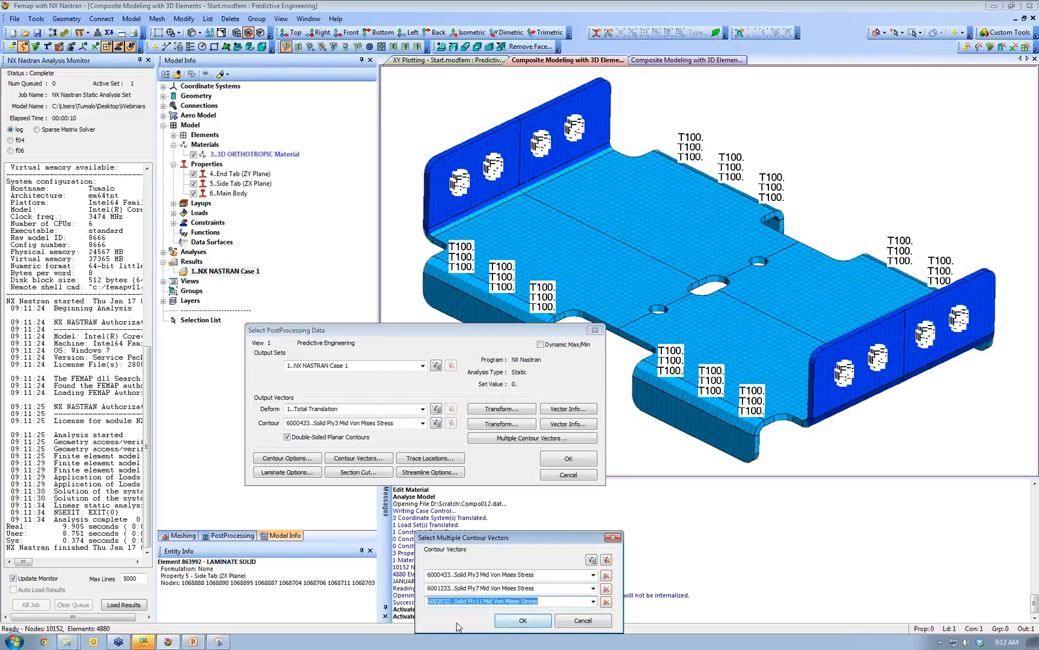
left_click(523, 620)
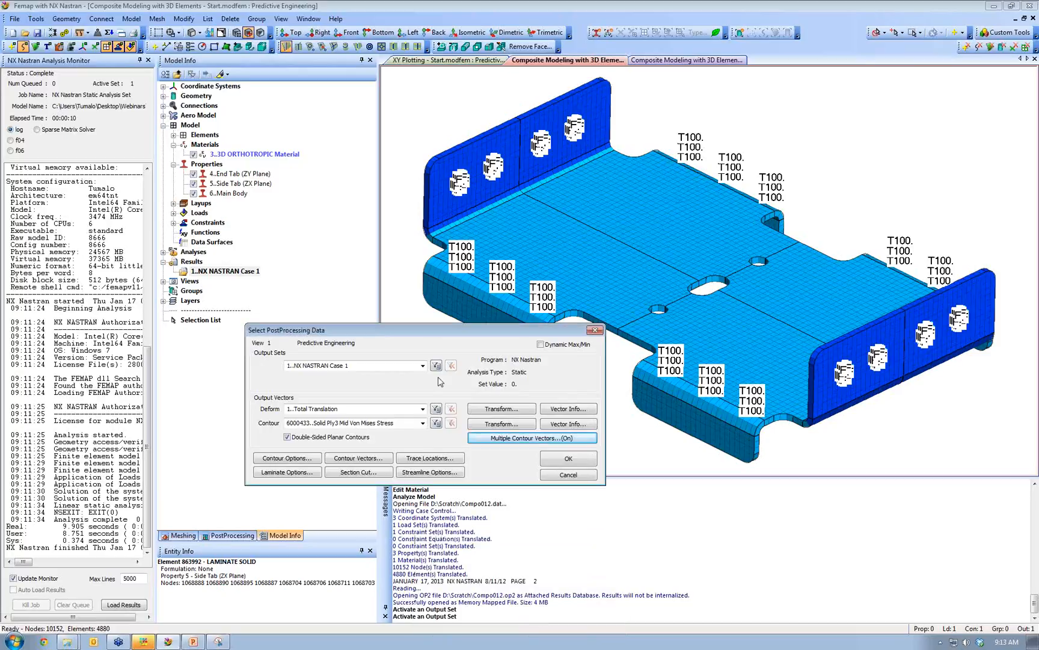
left_click(558, 461)
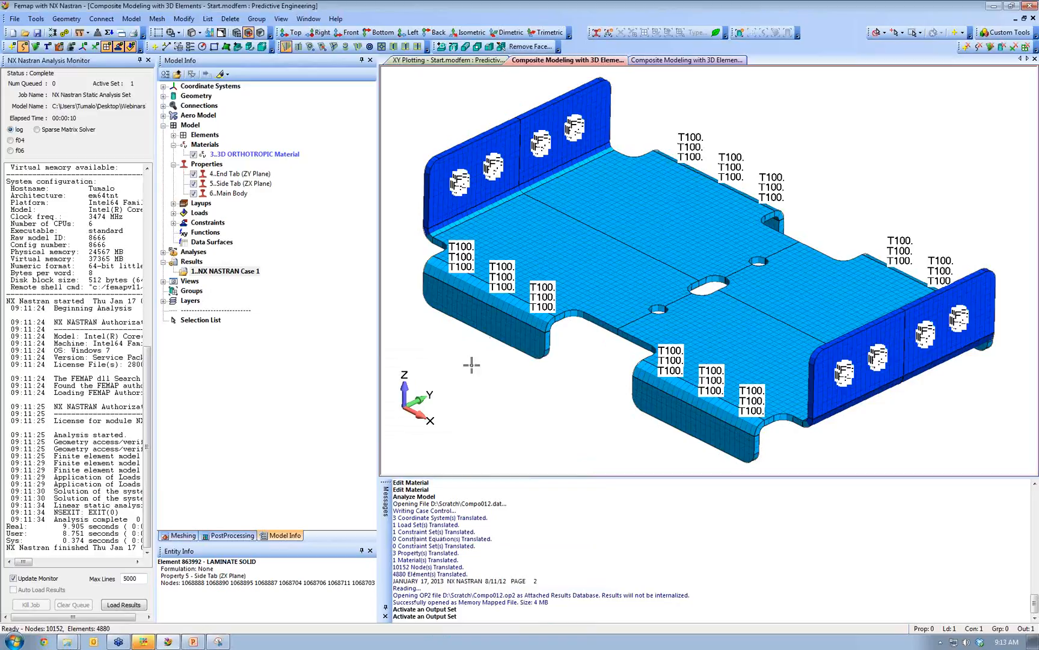
- Contour the NX NASTRAN Case 1 results and orbit to inspect the 32.46–8701 stress plot
right_click(233, 271)
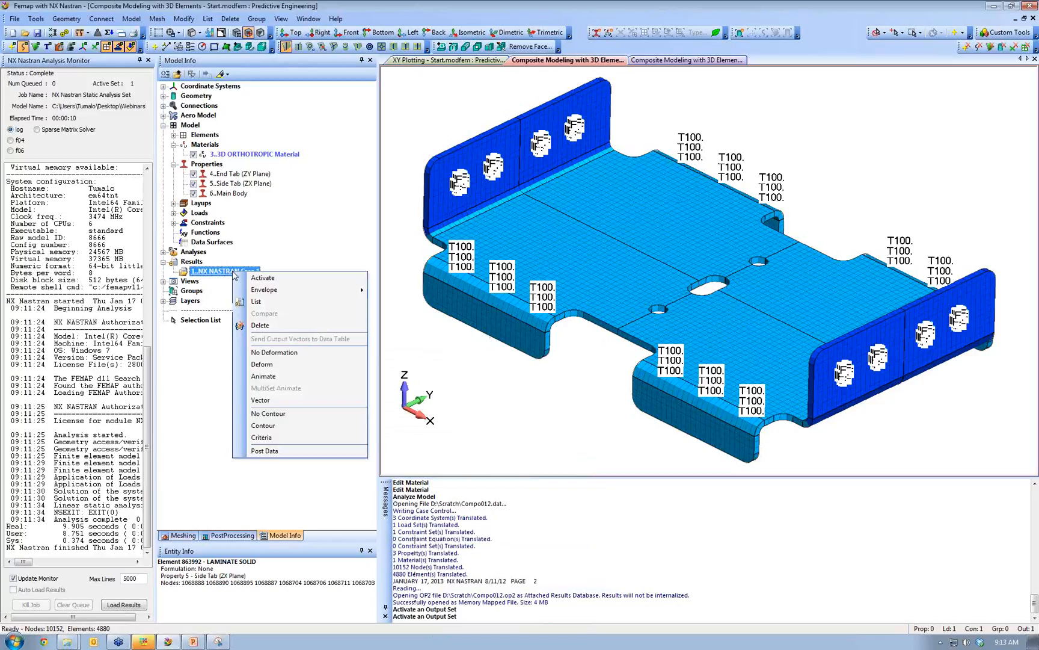
left_click(274, 425)
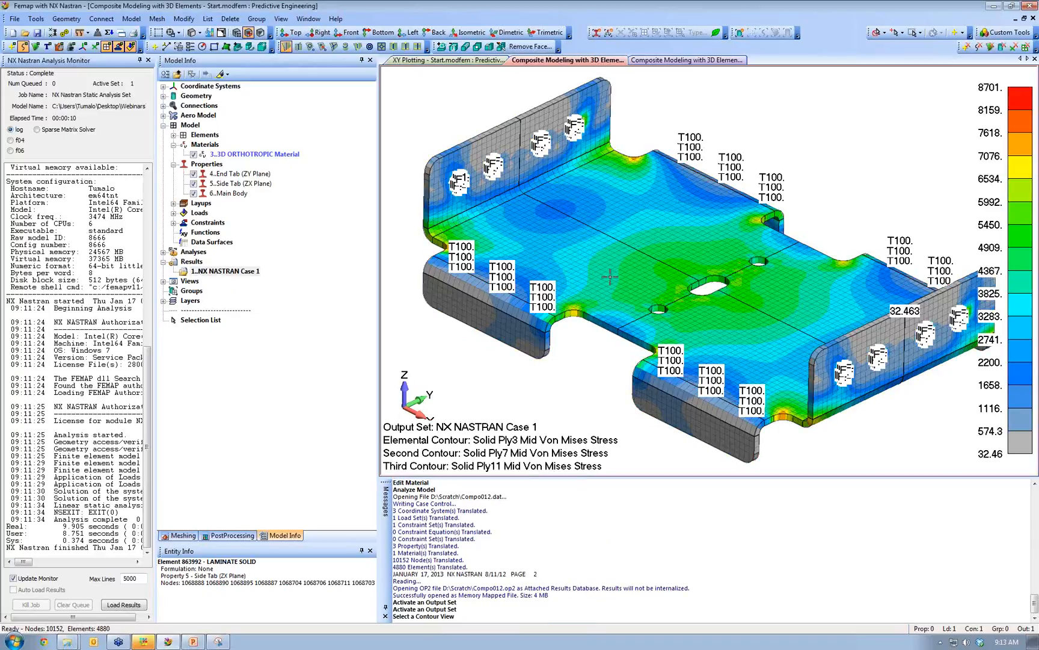
middle_click_drag(614, 284, 510, 183)
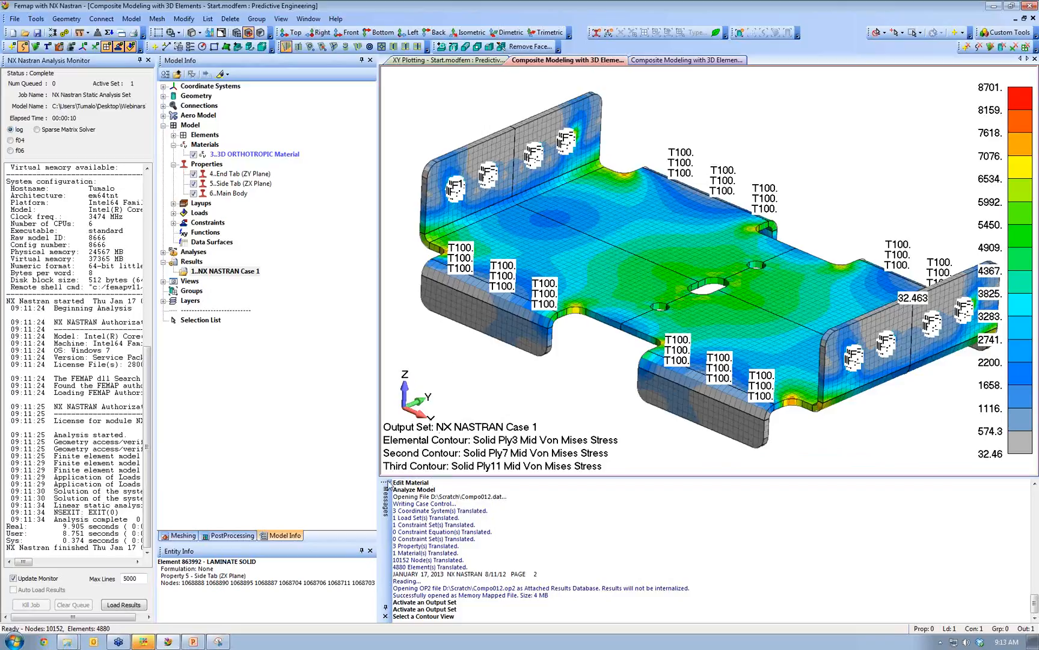
middle_click_drag(633, 305, 616, 344)
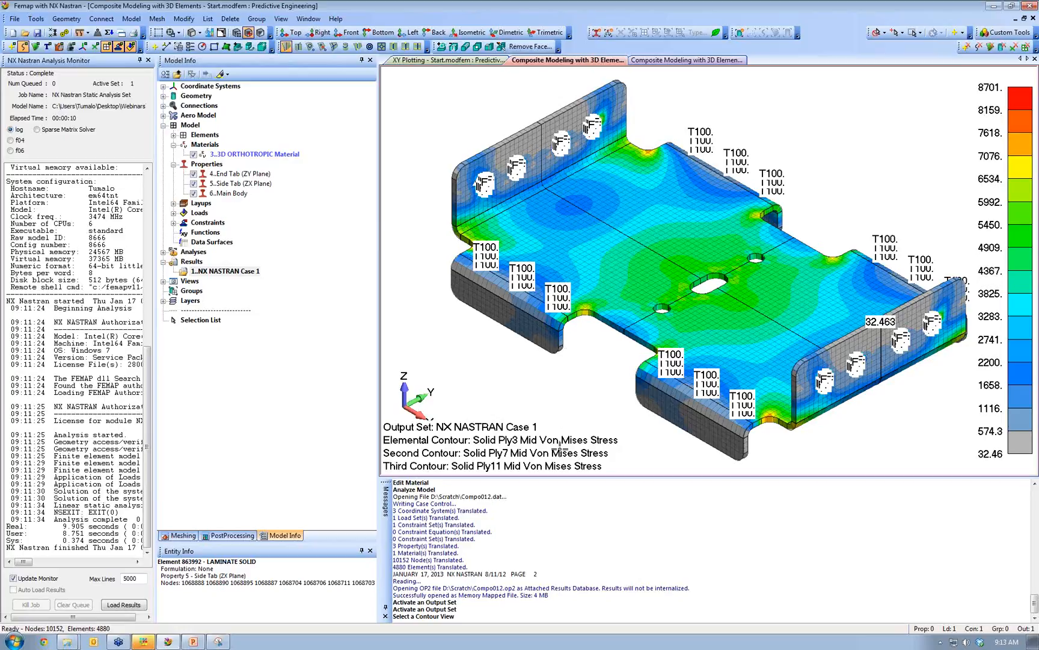
scroll(716, 285, "up", 1)
middle_click_drag(785, 343, 788, 335)
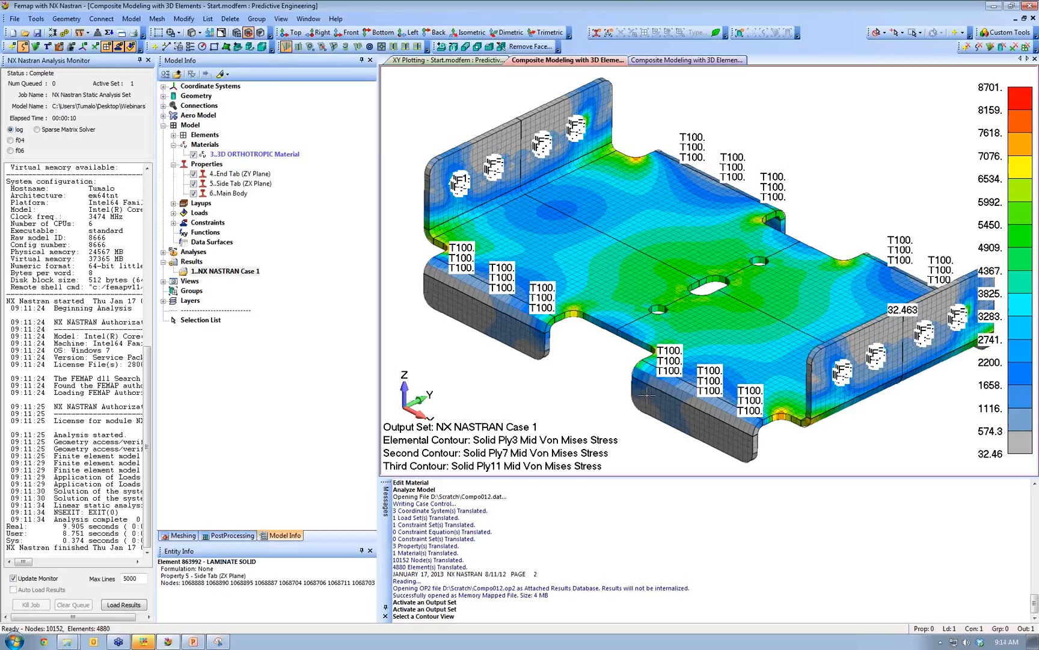
- Delete the NX NASTRAN results output set, zoom toward the notch, and open Mesh editing
right_click(191, 262)
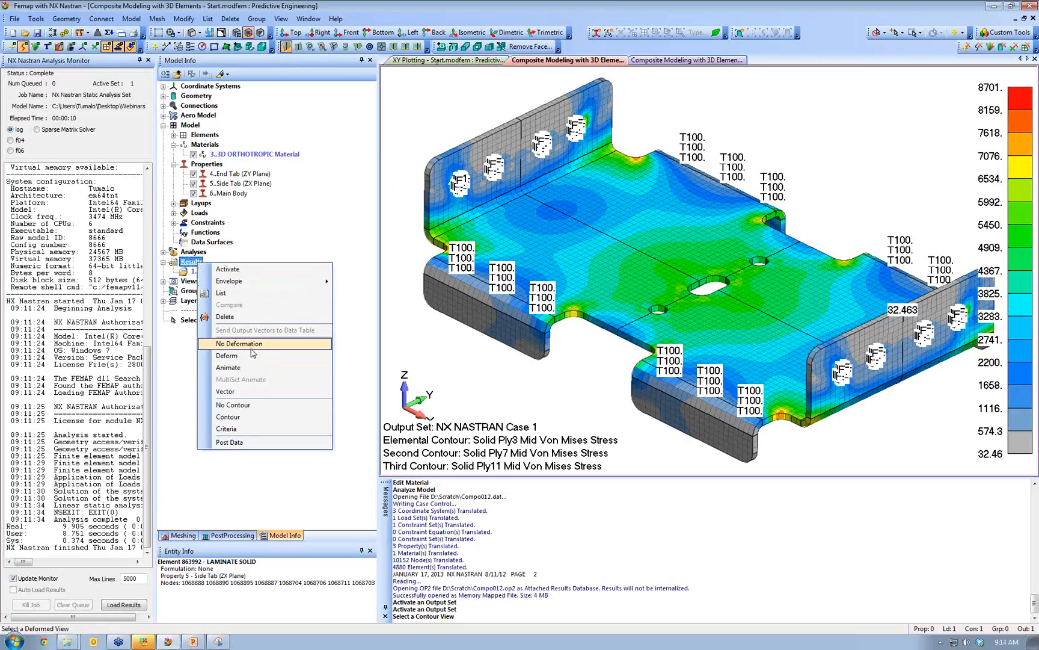
left_click(253, 317)
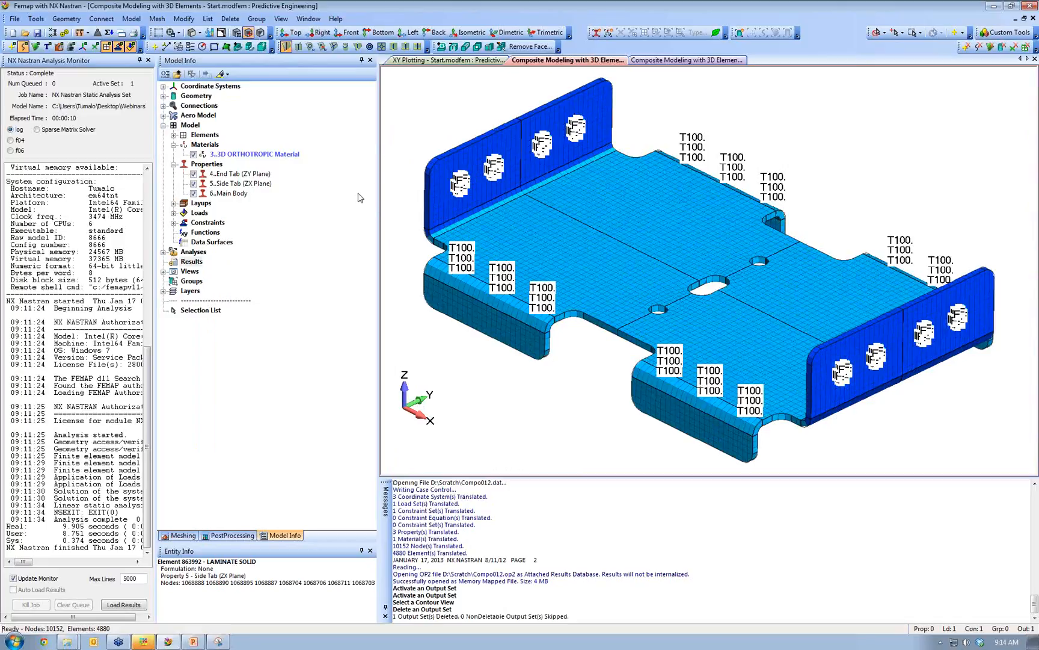
scroll(550, 259, "up", 1)
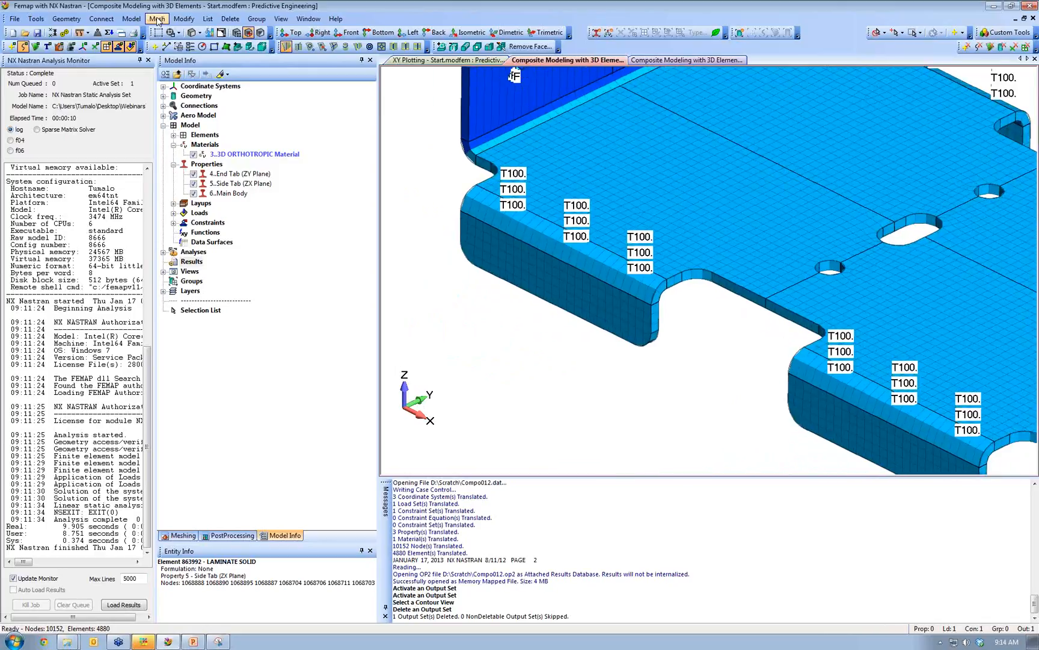
left_click(157, 20)
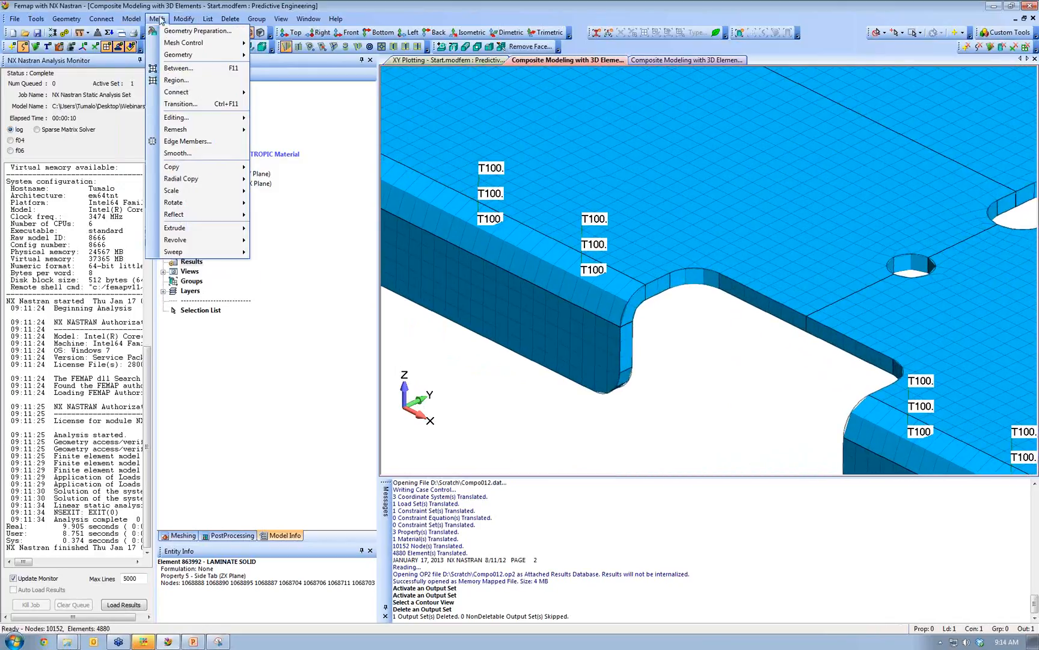
mouse_move(215, 124)
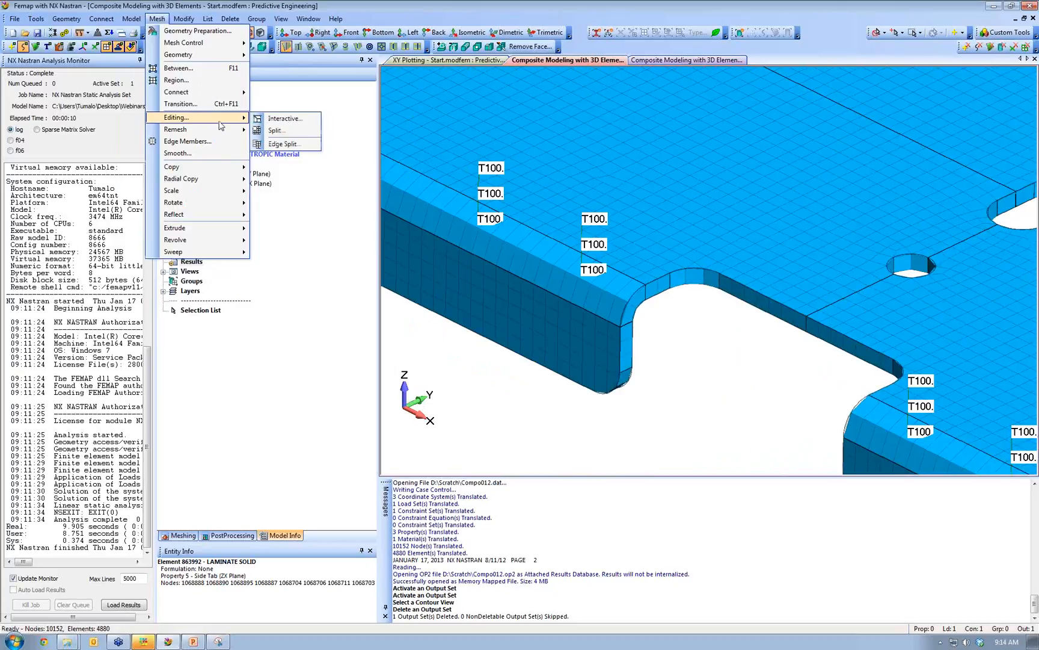
- Split the first notch edge between its two picked nodes
left_click(286, 144)
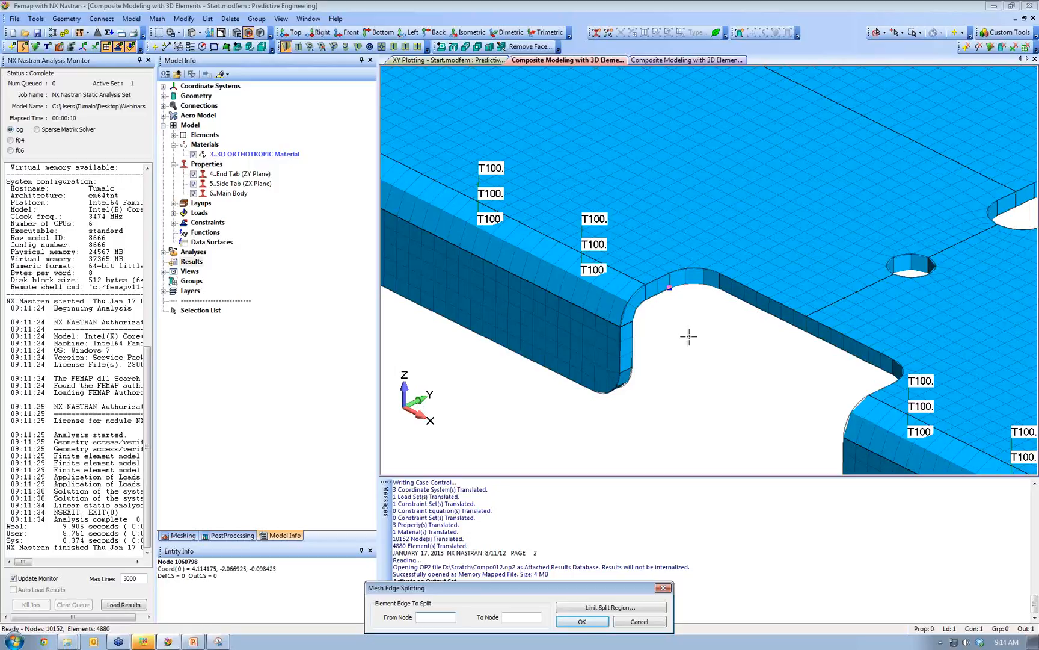
scroll(689, 337, "down", 5)
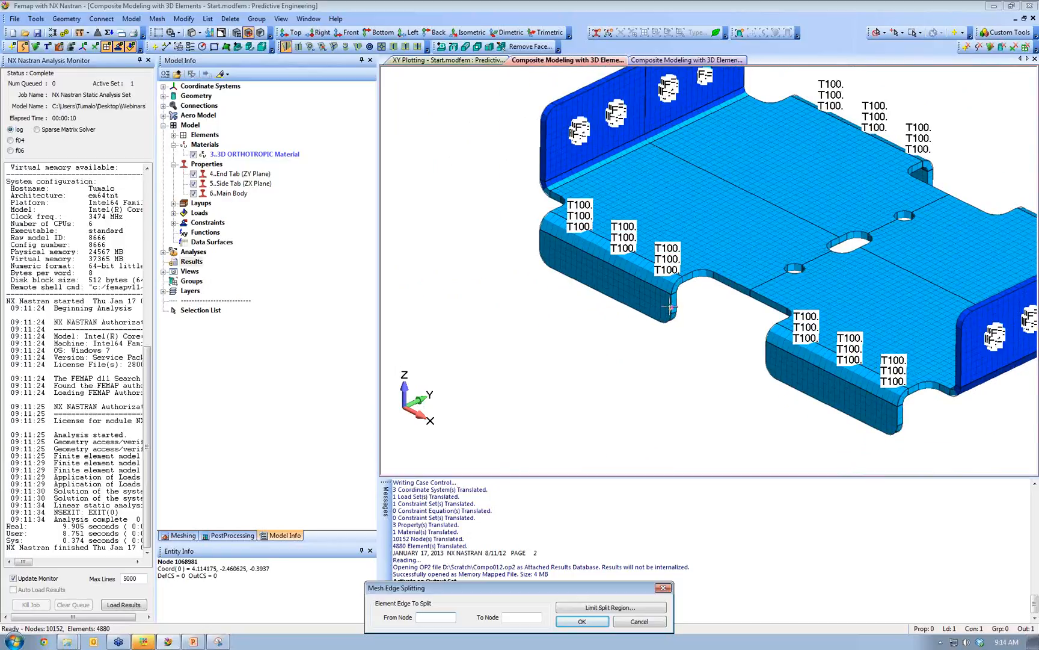
scroll(669, 310, "up", 3)
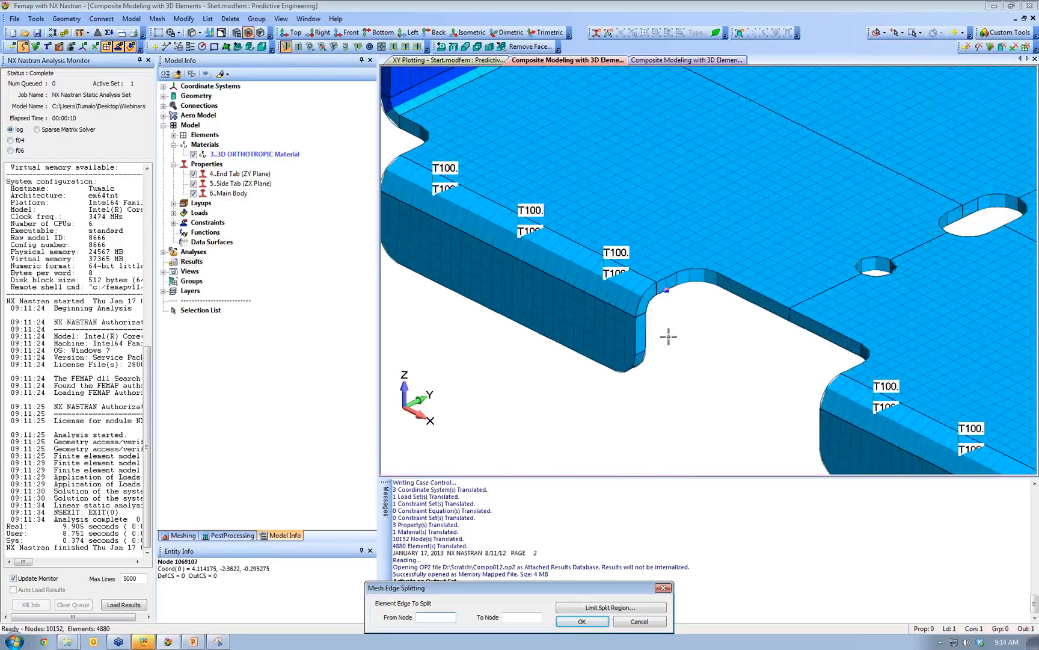
scroll(669, 336, "up", 3)
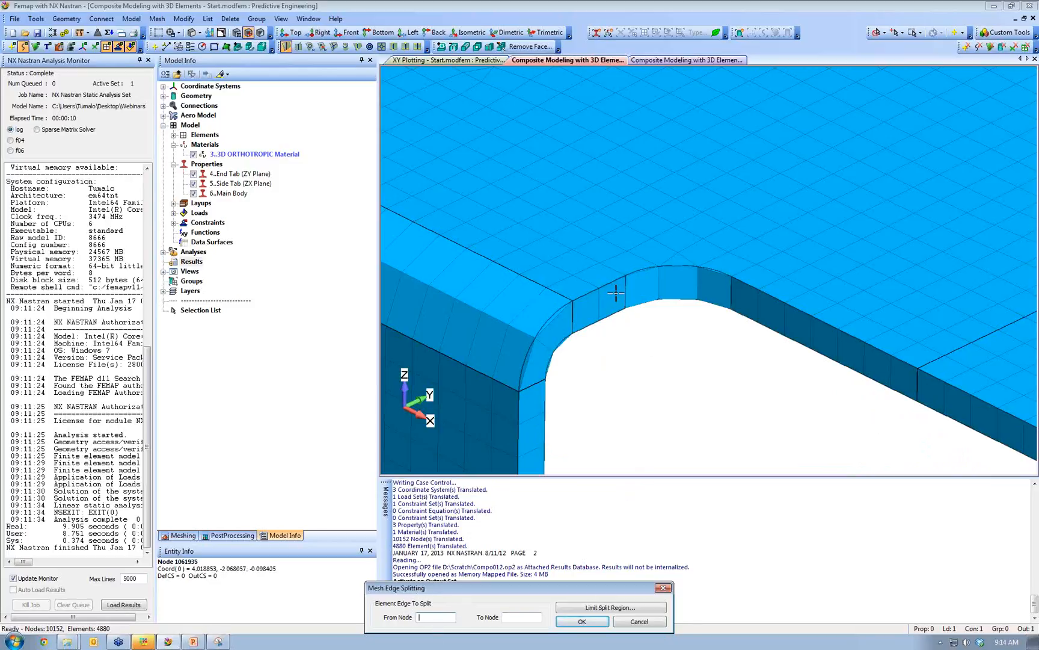
left_click(626, 275)
left_click(627, 324)
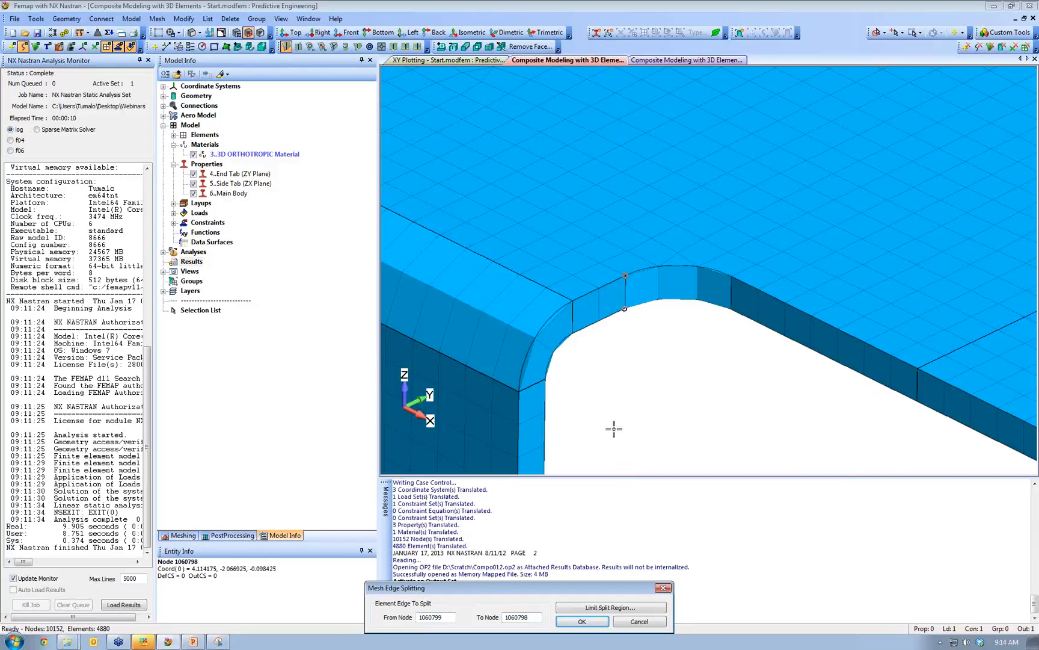
left_click(581, 623)
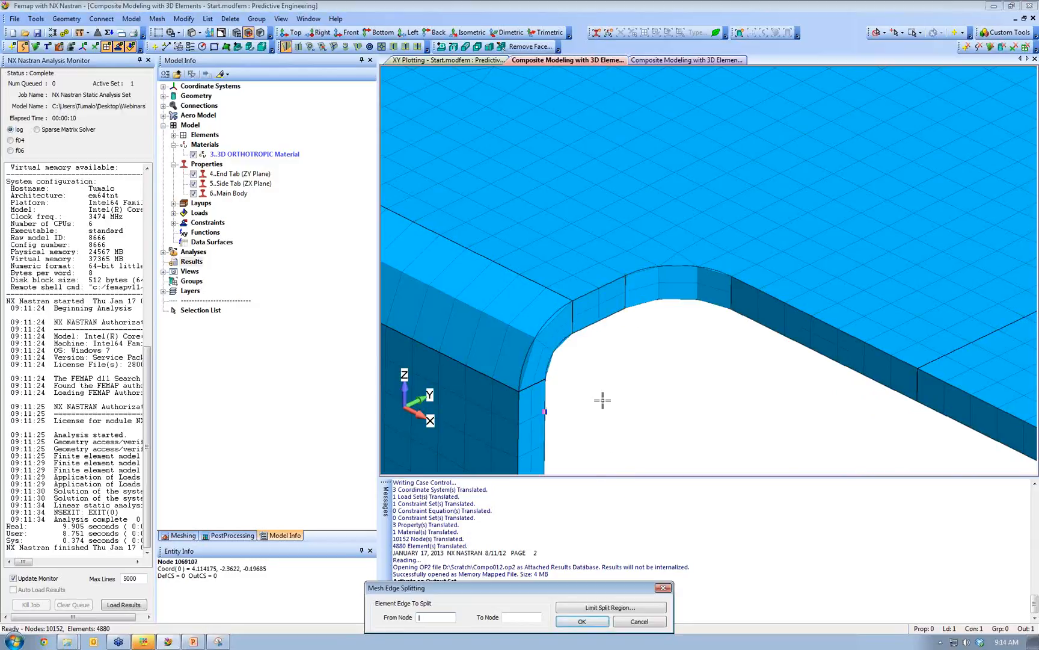
- Reorient the view and split the next notch edge between two more nodes
scroll(627, 361, "down", 4)
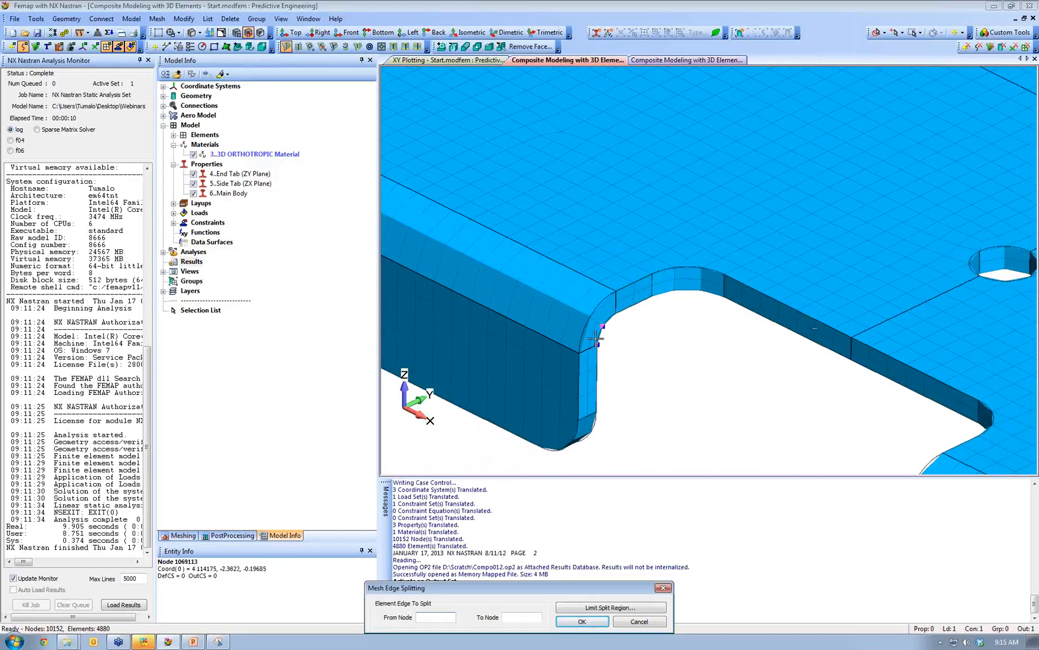
scroll(643, 327, "down", 2)
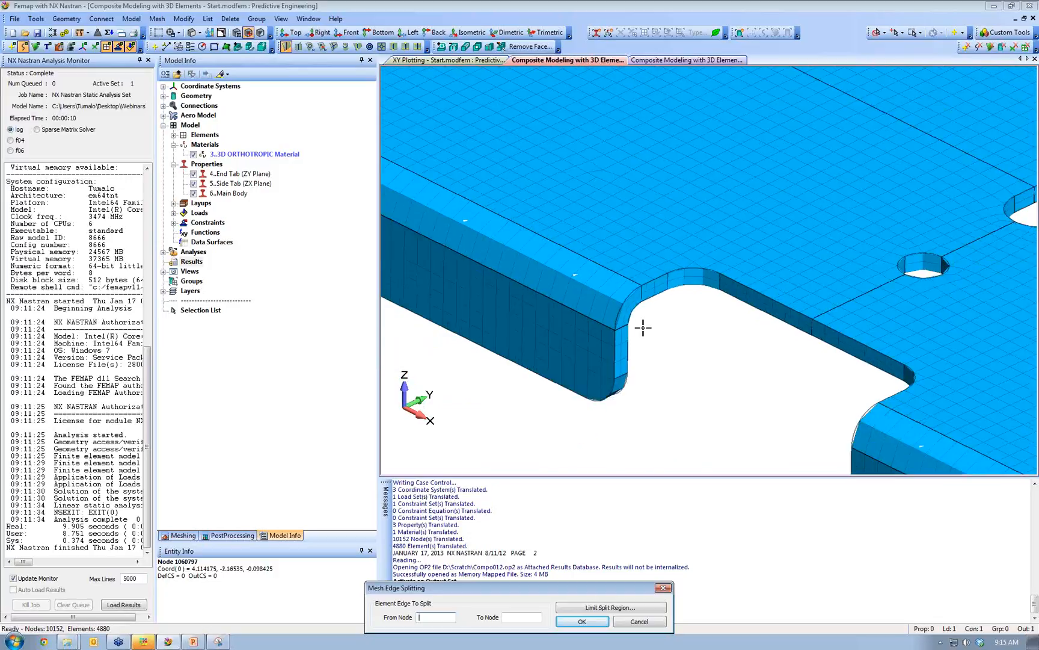
scroll(643, 328, "down", 5)
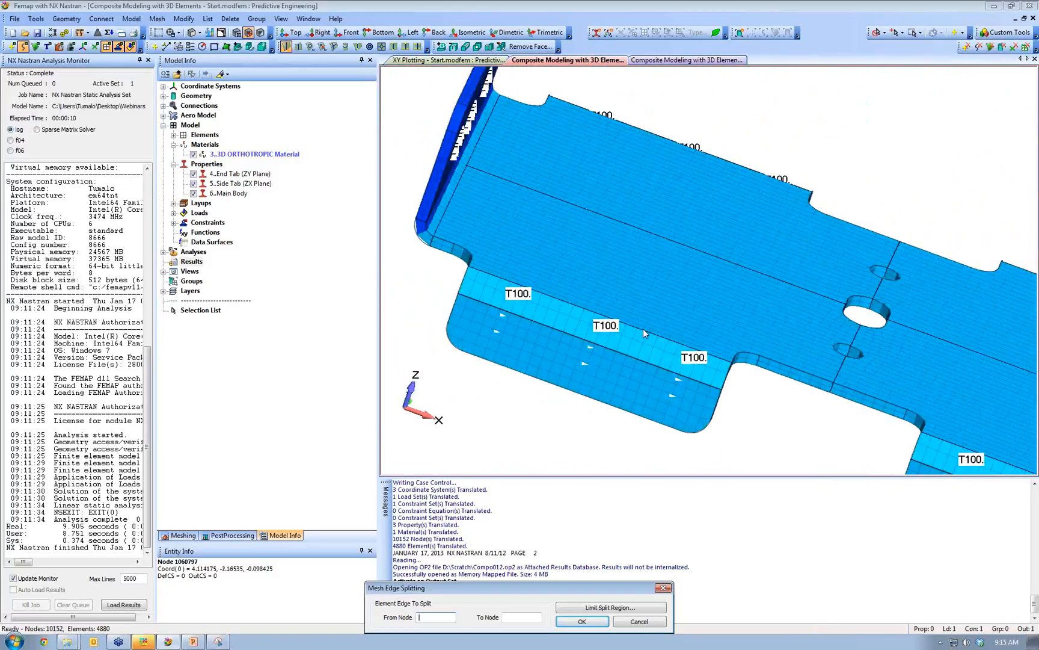
scroll(643, 328, "up", 5)
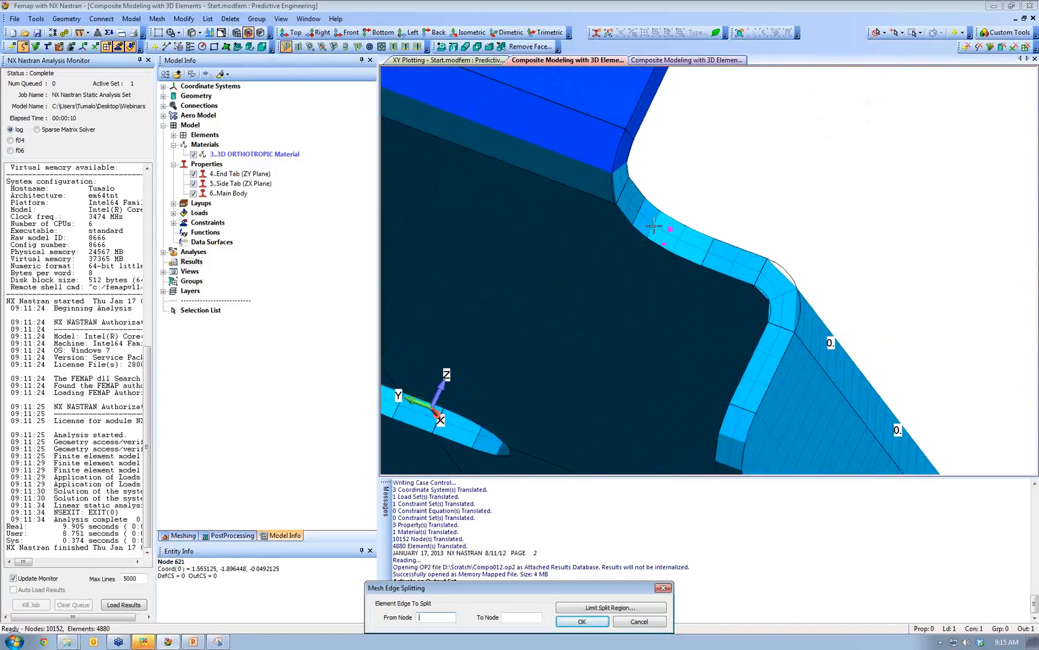
scroll(747, 341, "down", 4)
middle_click_drag(749, 342, 744, 343)
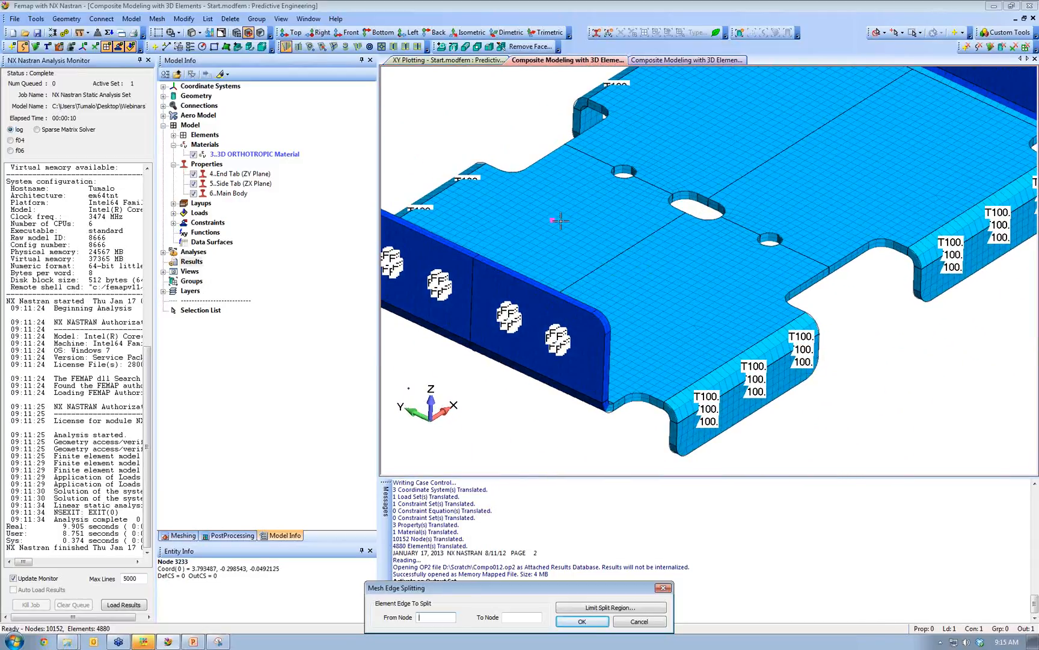
middle_click_drag(477, 256, 447, 300)
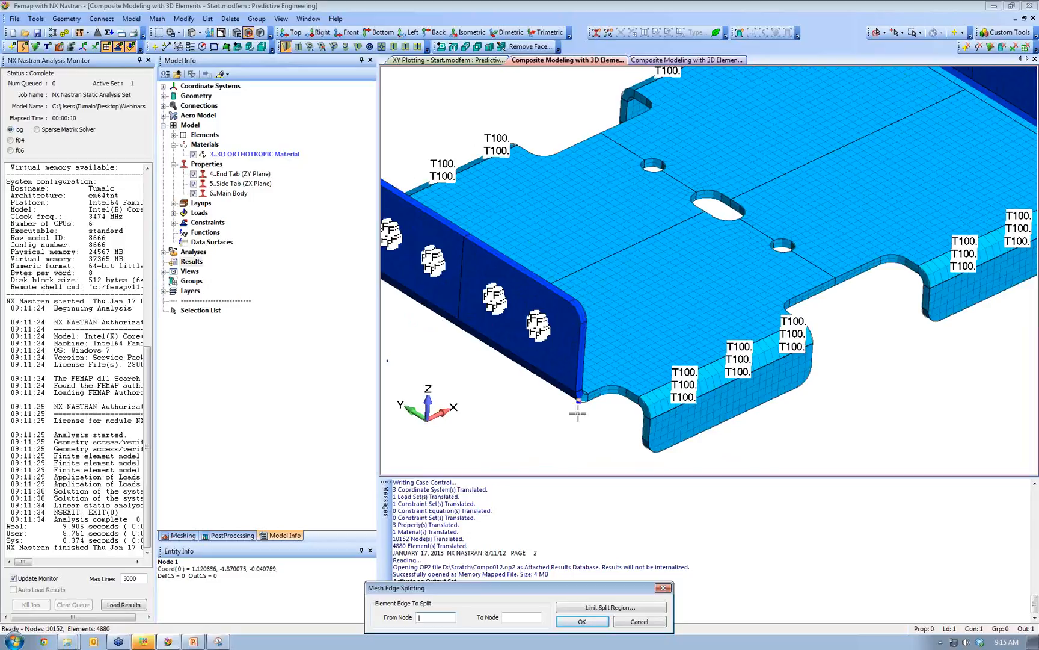
middle_click_drag(653, 449, 661, 496)
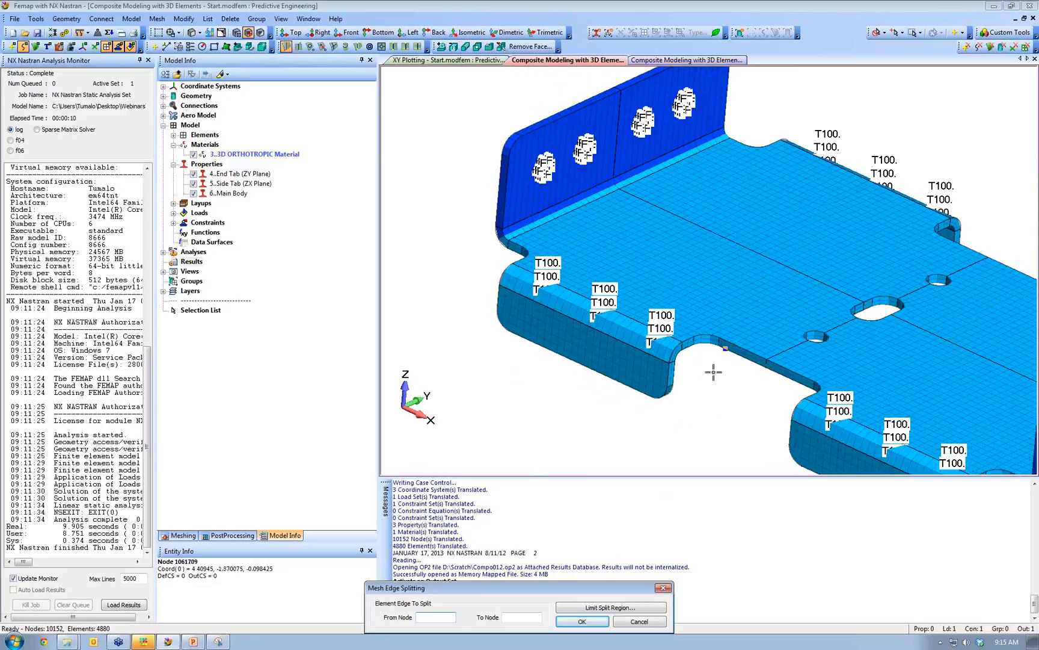
scroll(699, 377, "up", 3)
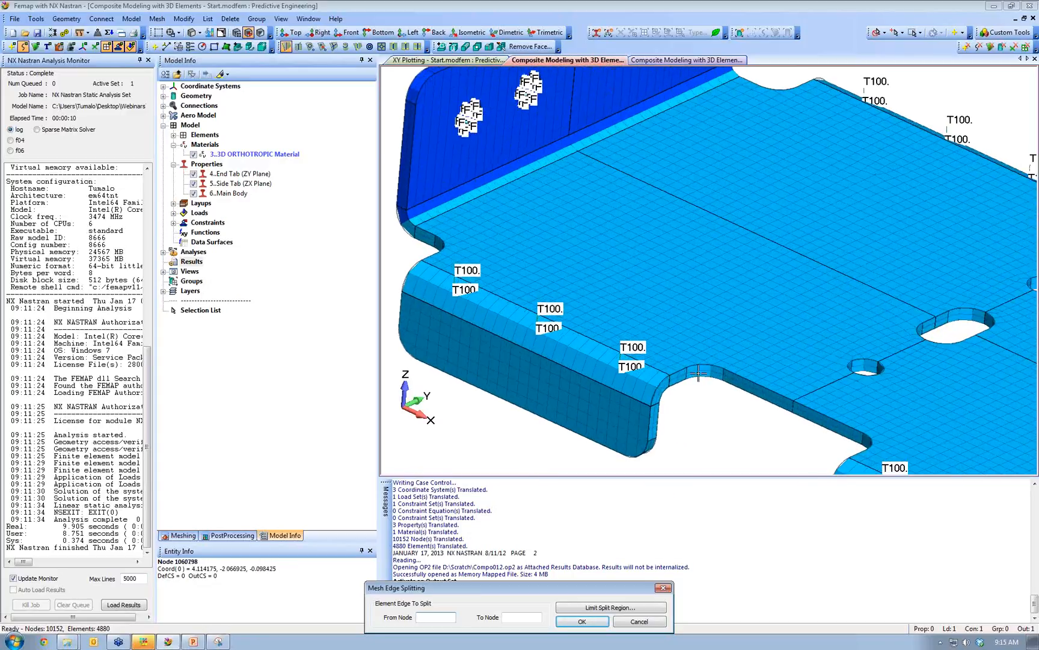
scroll(700, 377, "up", 4)
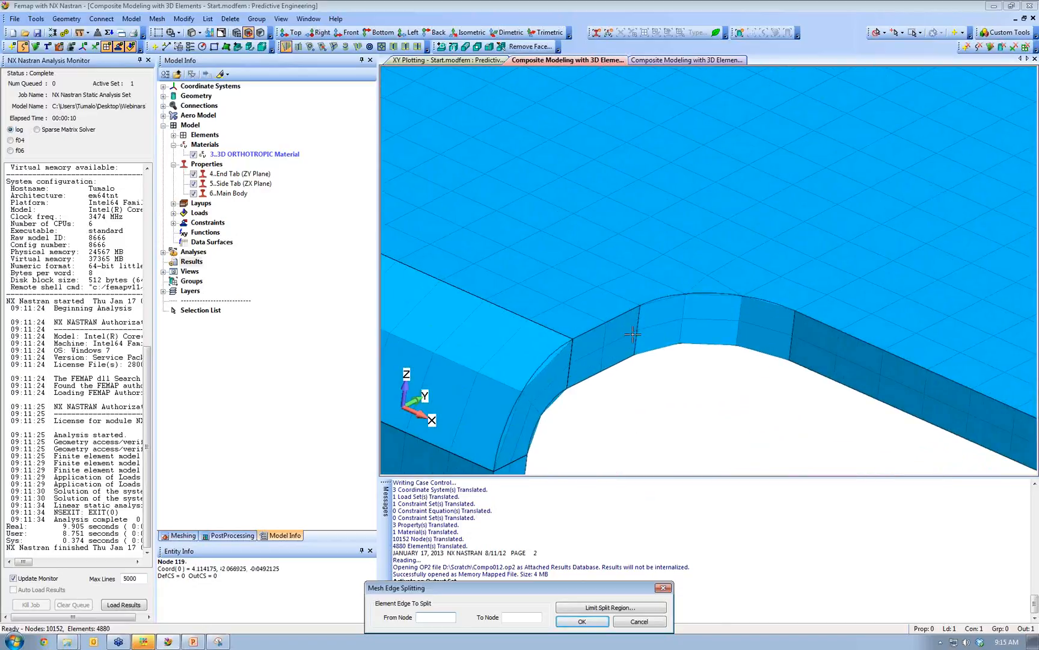
left_click(638, 335)
left_click(635, 355)
left_click(582, 621)
- End edge splitting, orbit to inspect the refined notch mesh, and switch to the PowerPoint slides
key("Escape")
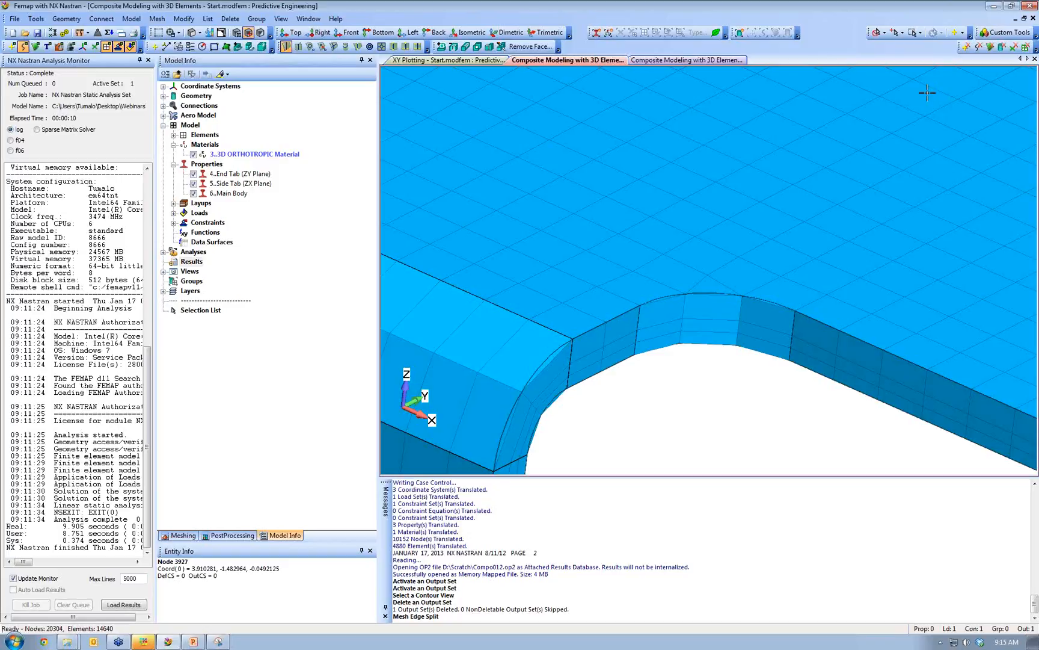
middle_click_drag(937, 253, 780, 290)
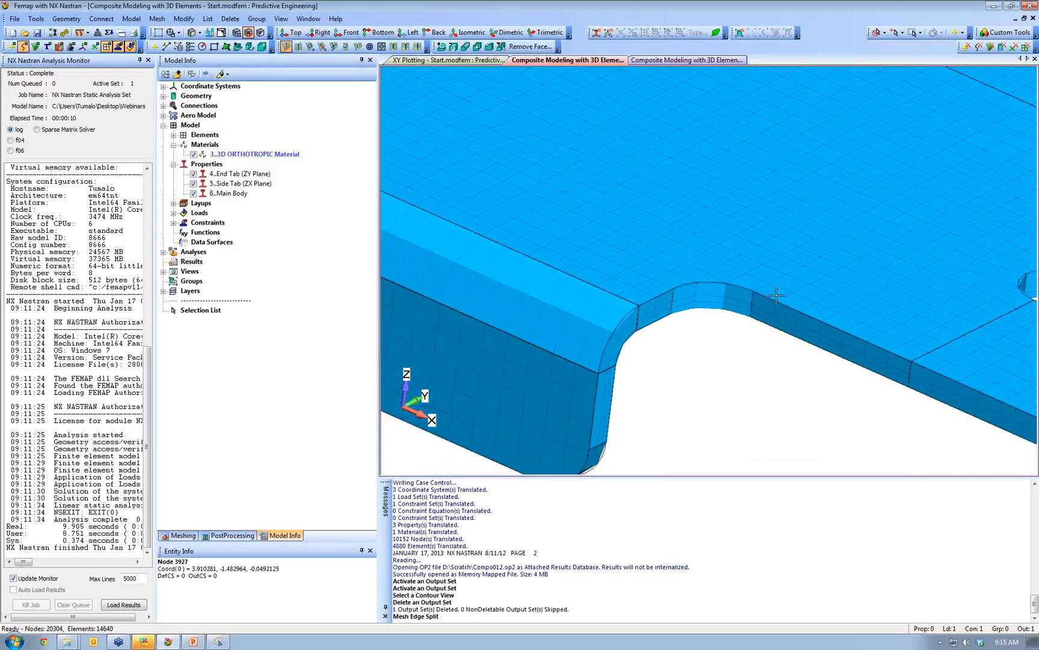
scroll(787, 306, "down", 5)
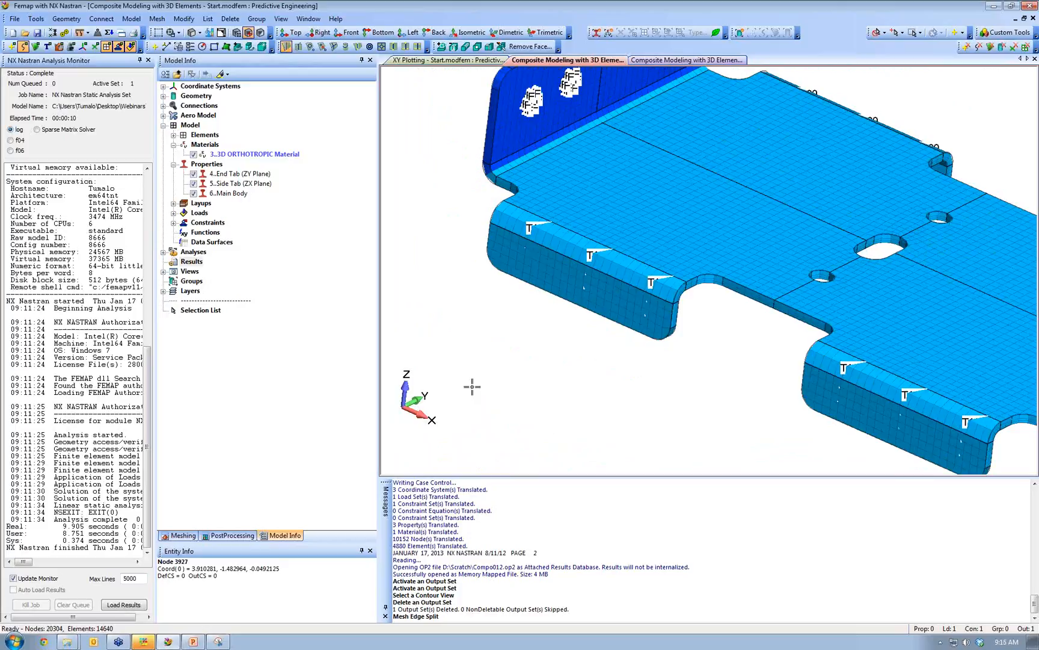
left_click(193, 642)
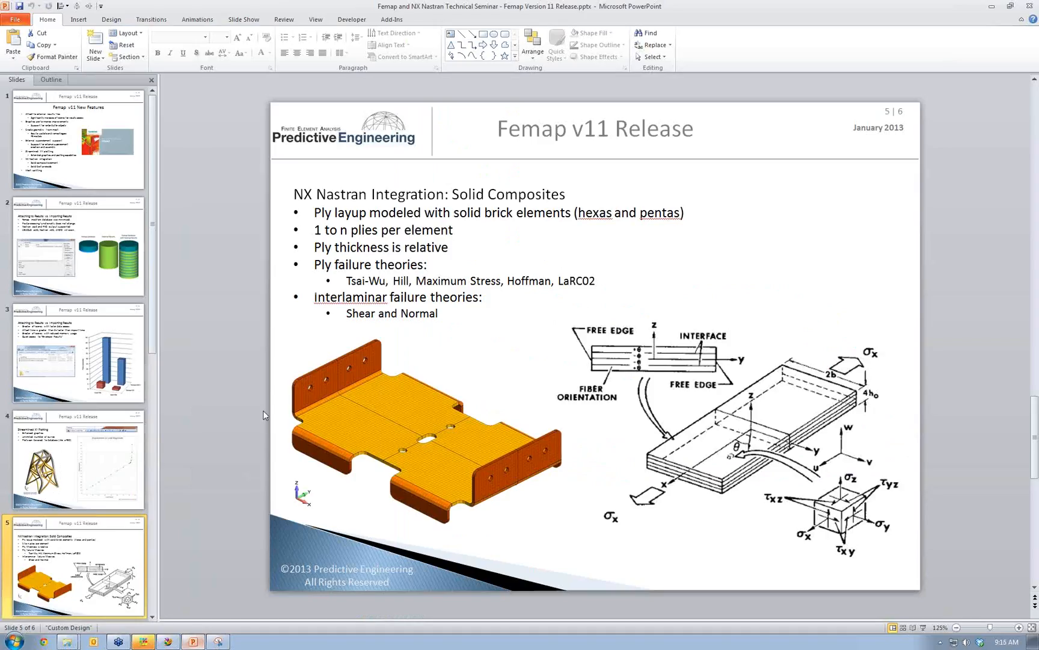
- Show slide 6, Mesh Edge Splitting, then start a new browser window
scroll(158, 511, "down", 2)
left_click(95, 573)
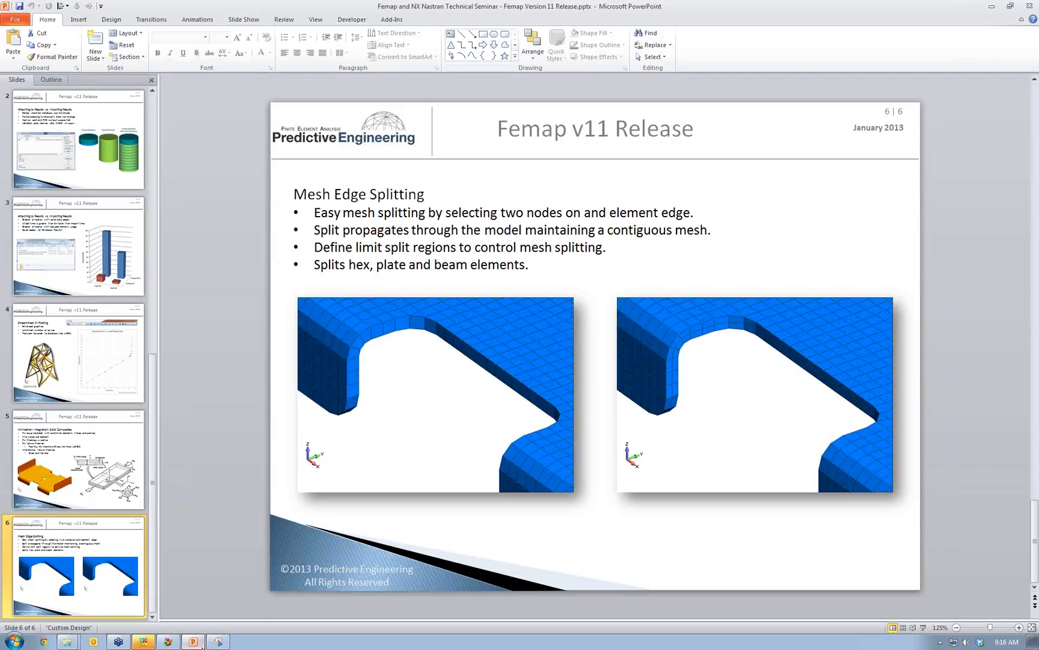
left_click(68, 645)
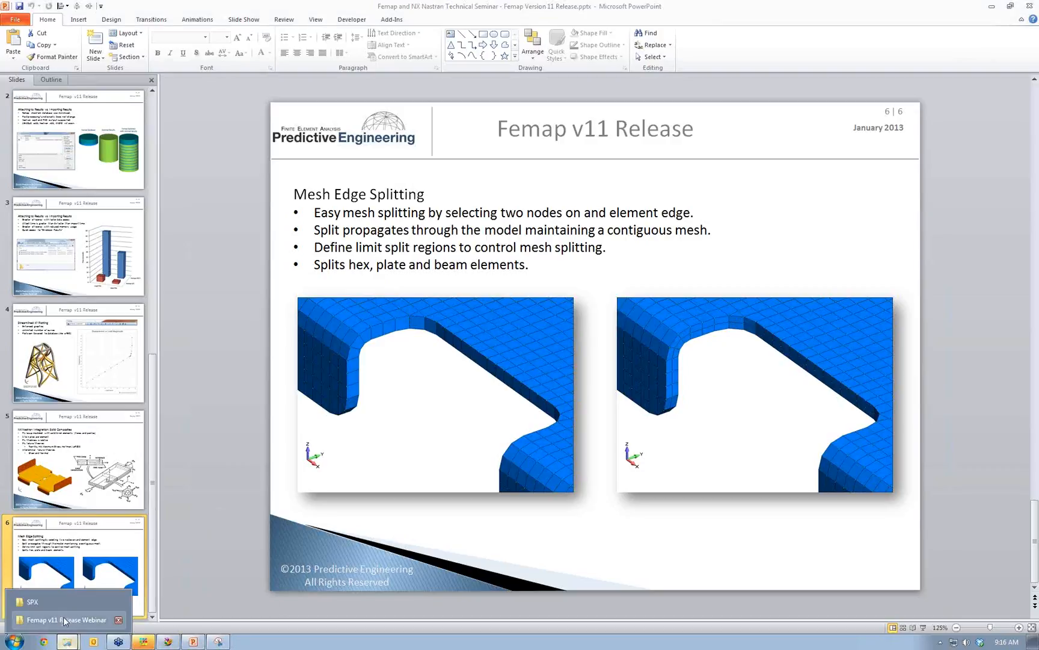
left_click(43, 642)
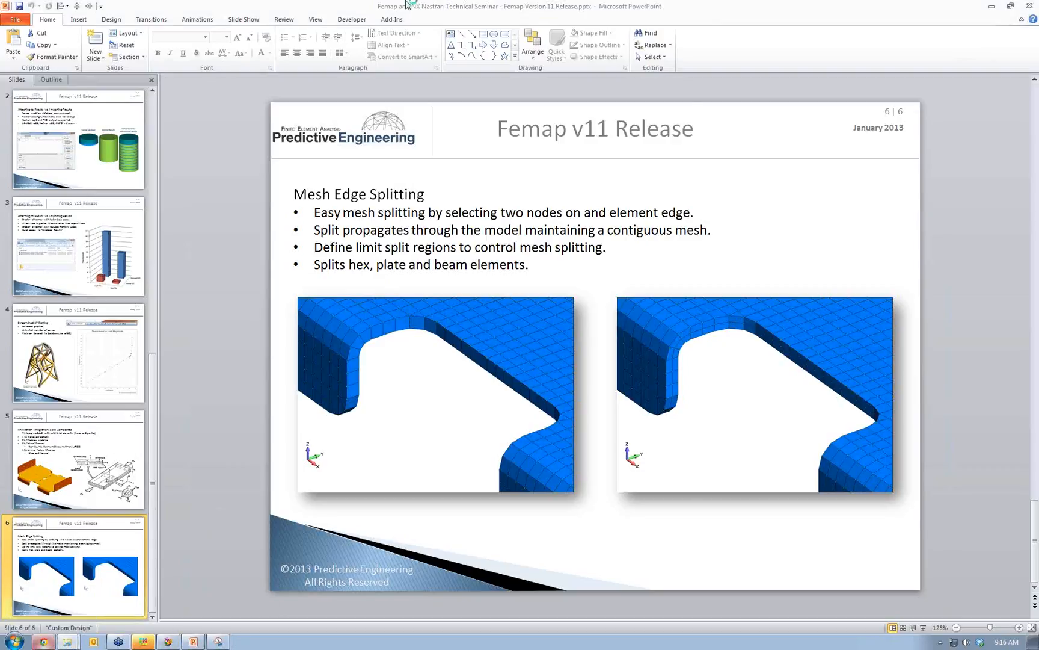
- Load predictiveengineering.com in the browser and bring the window into view
left_click_drag(399, 67, 440, 534)
left_click(433, 541)
type("predictiveengineering.com")
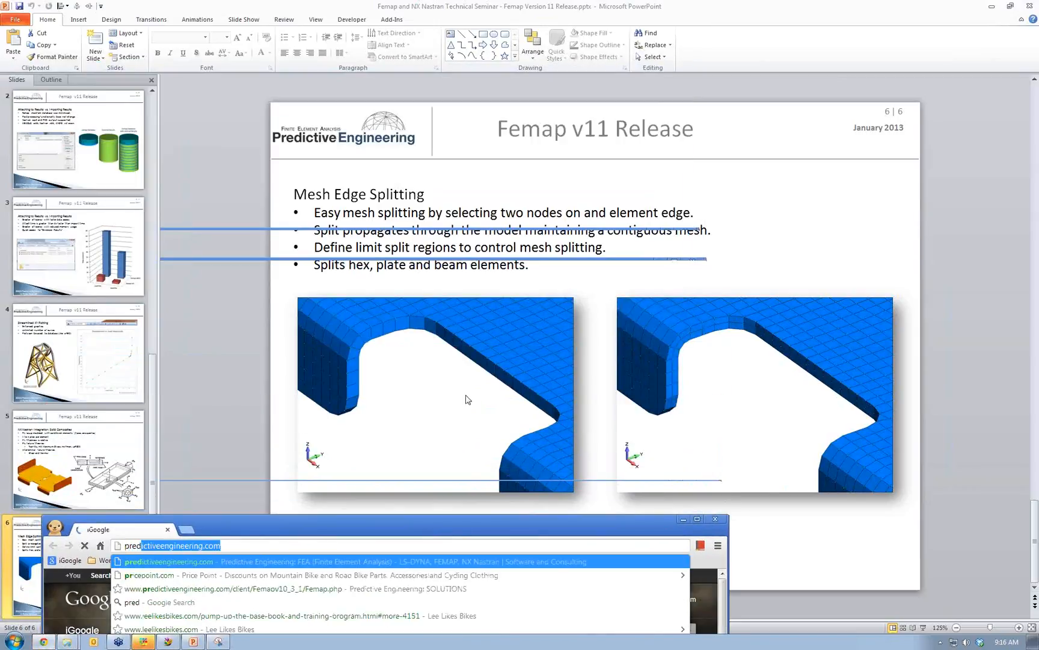
key("Return")
left_click_drag(474, 517, 527, 110)
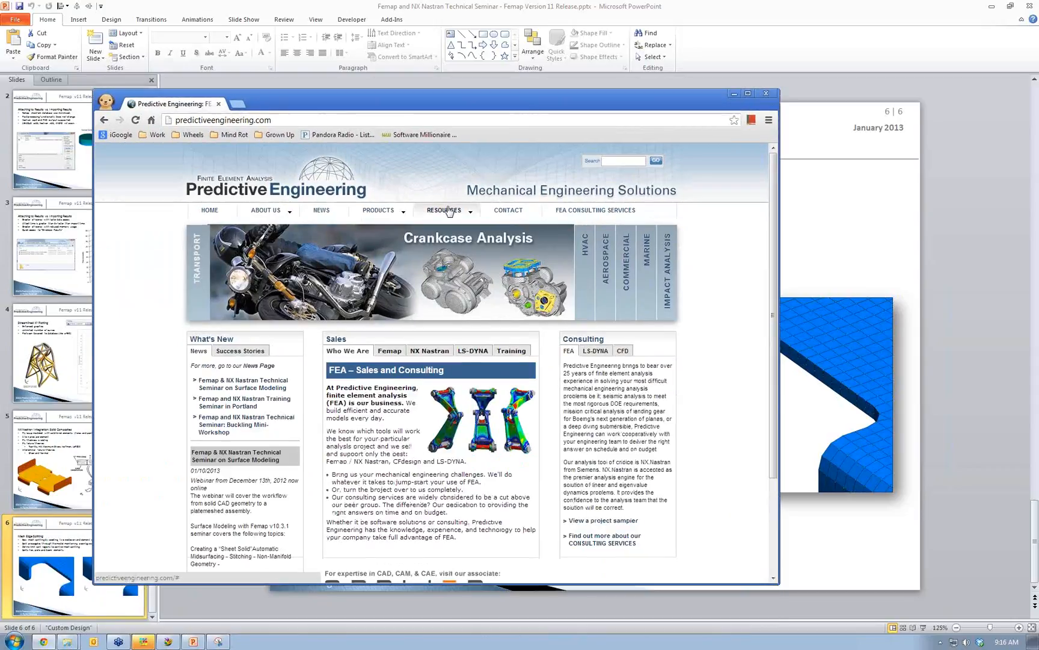
- Open the Resources > APIs page, log in with the password, and view the Importing/Exporting Data API entries
mouse_move(452, 214)
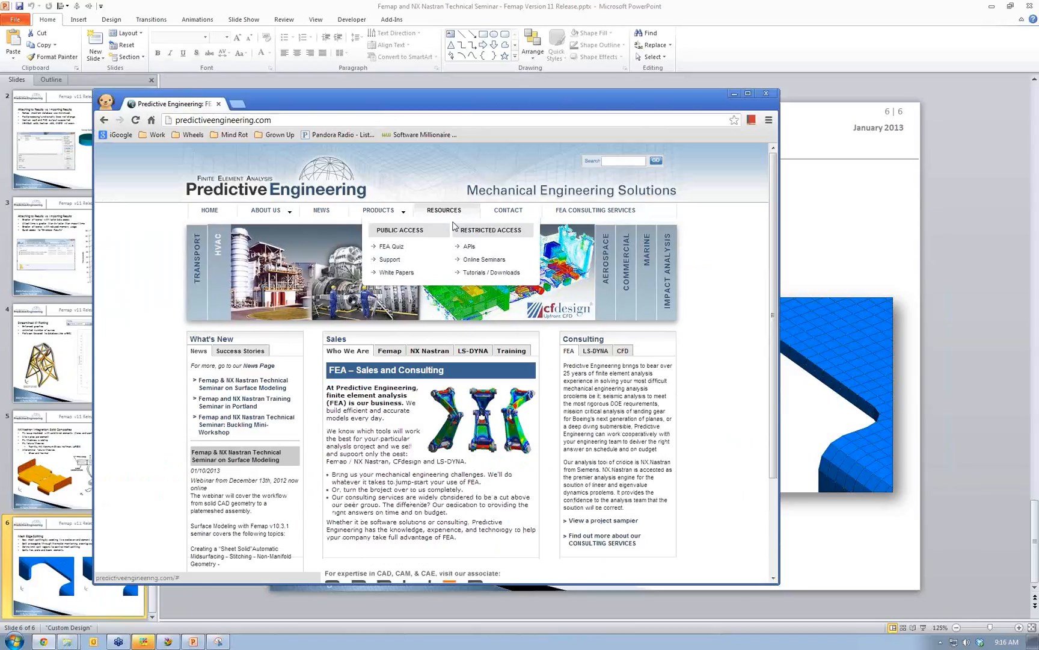
left_click(467, 251)
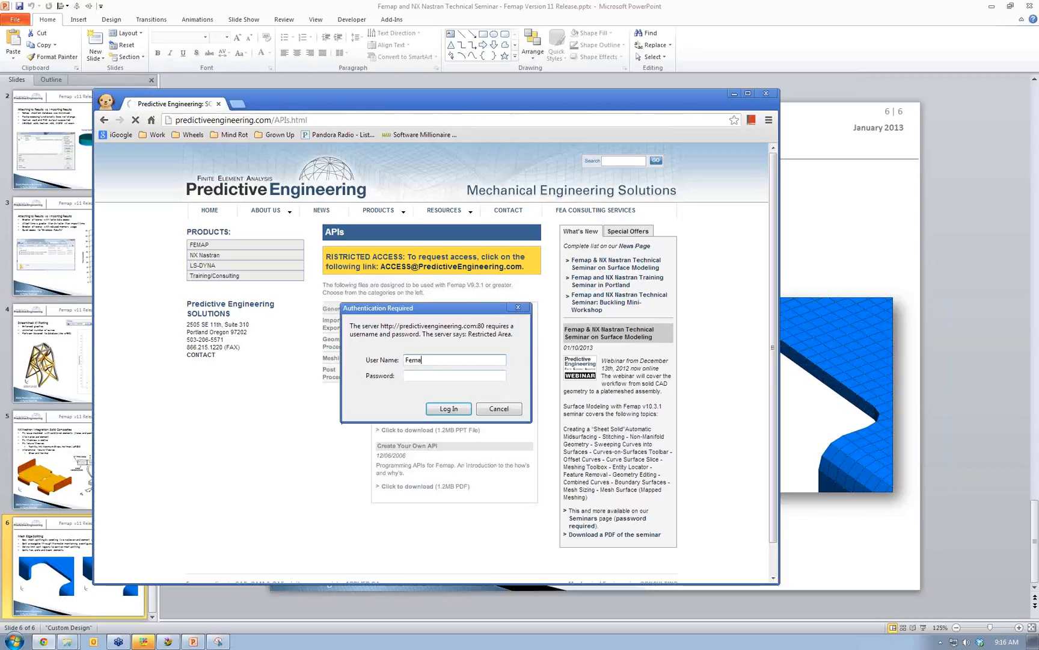
type("stran")
left_click(447, 410)
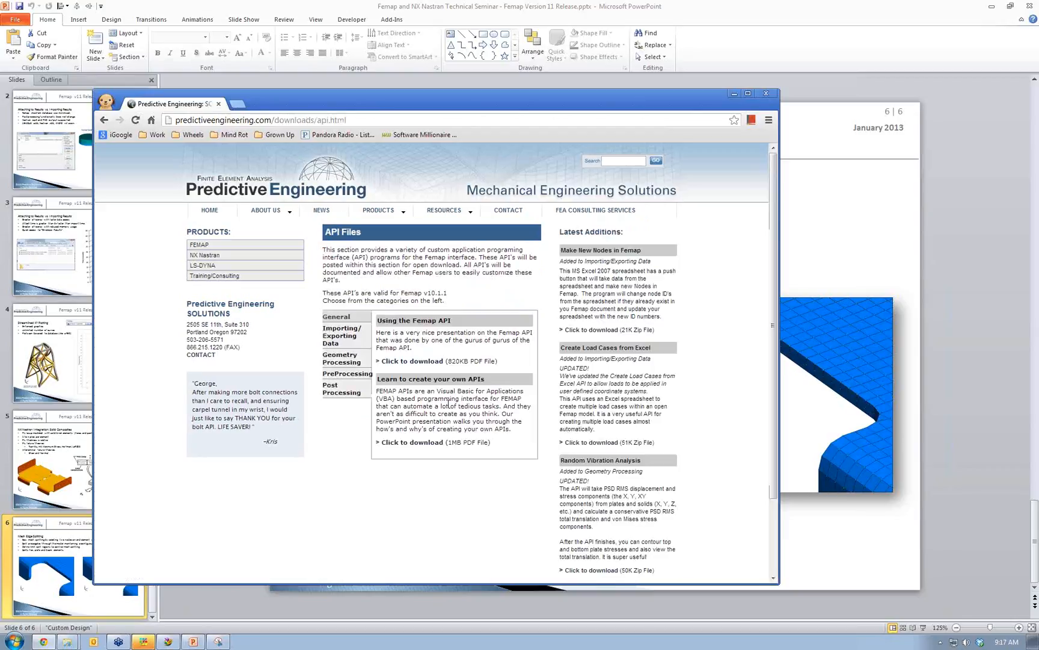
left_click(334, 343)
left_click(452, 211)
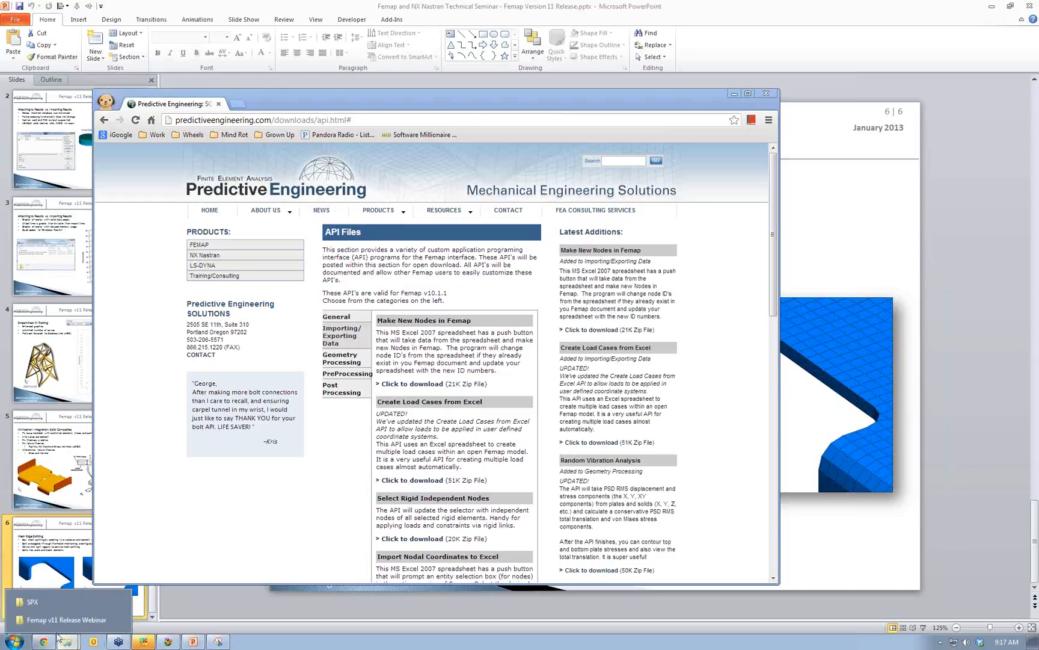
- Open the Femap and NX Nastran Training course PDF from the webinar folder, maximized
left_click(65, 628)
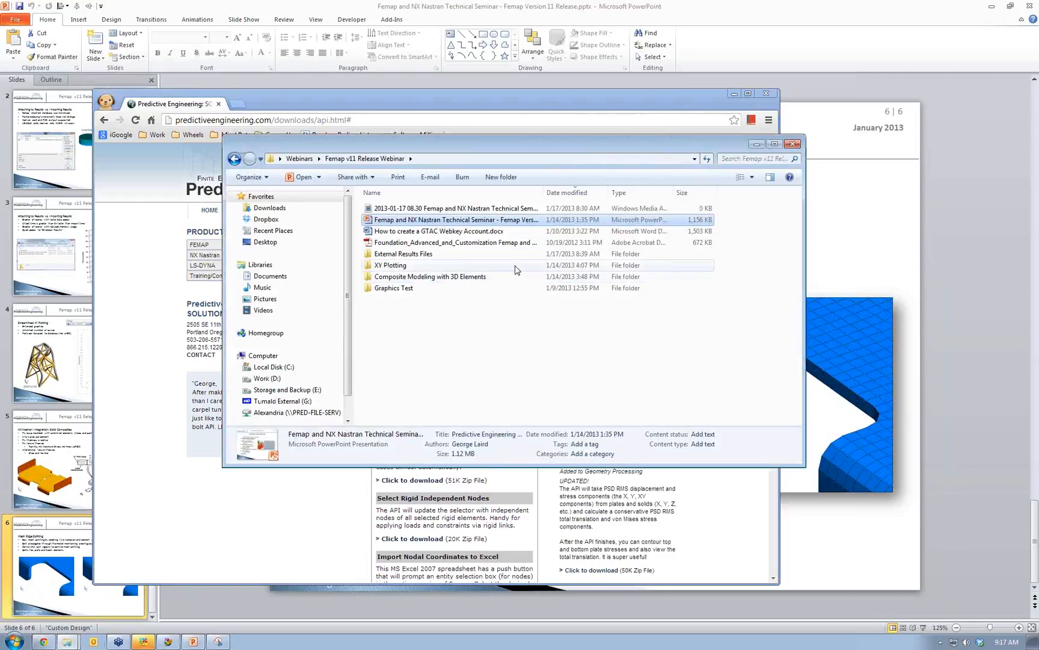
left_click(501, 243)
double_click(500, 242)
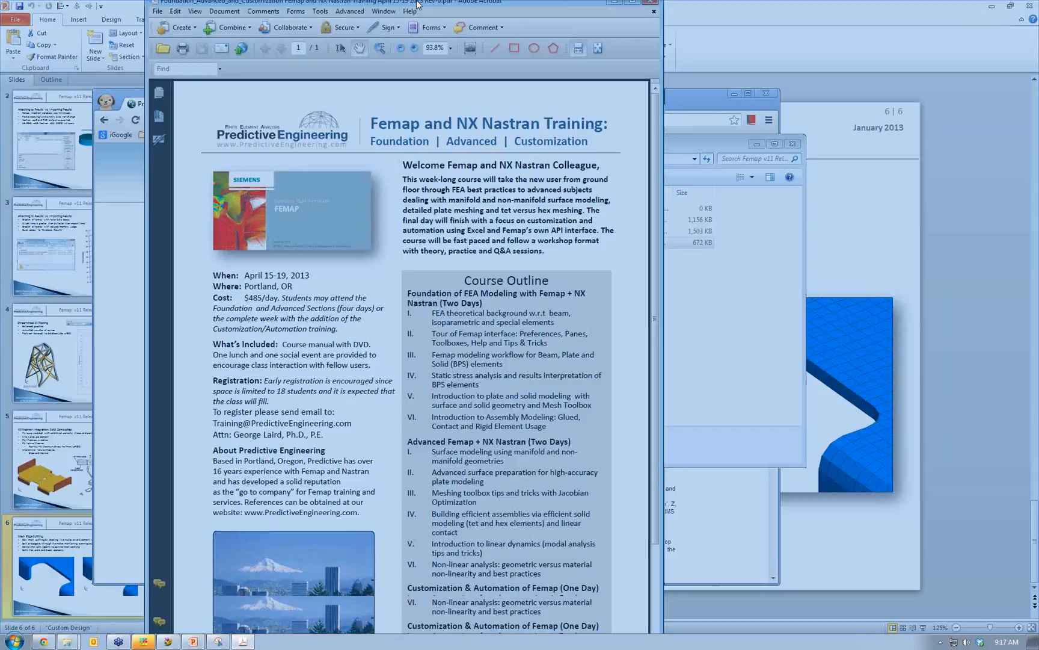
double_click(419, 4)
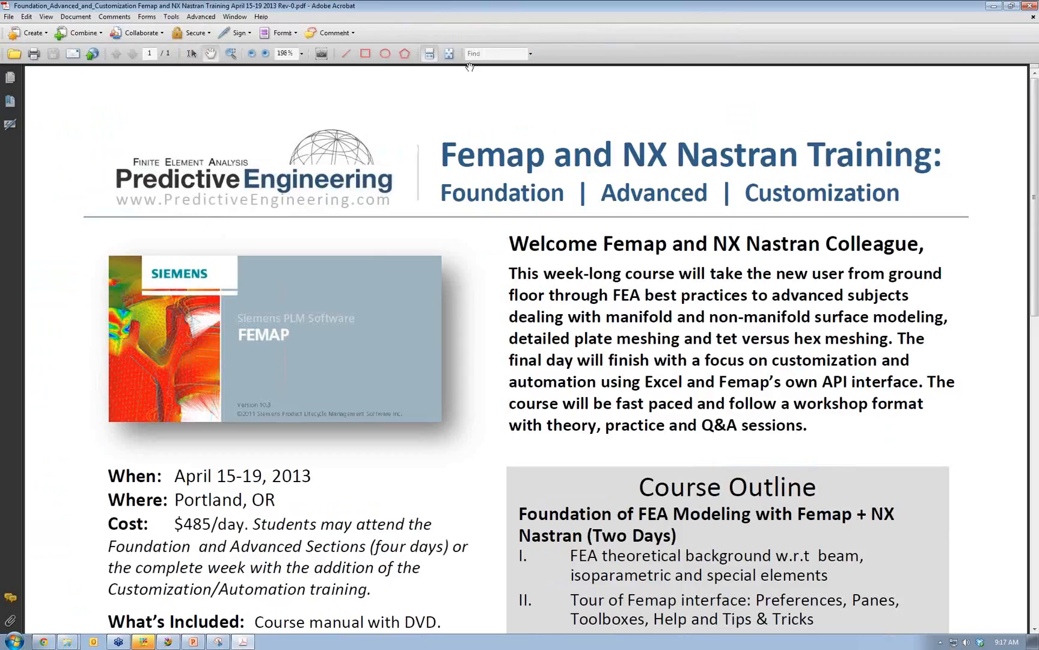
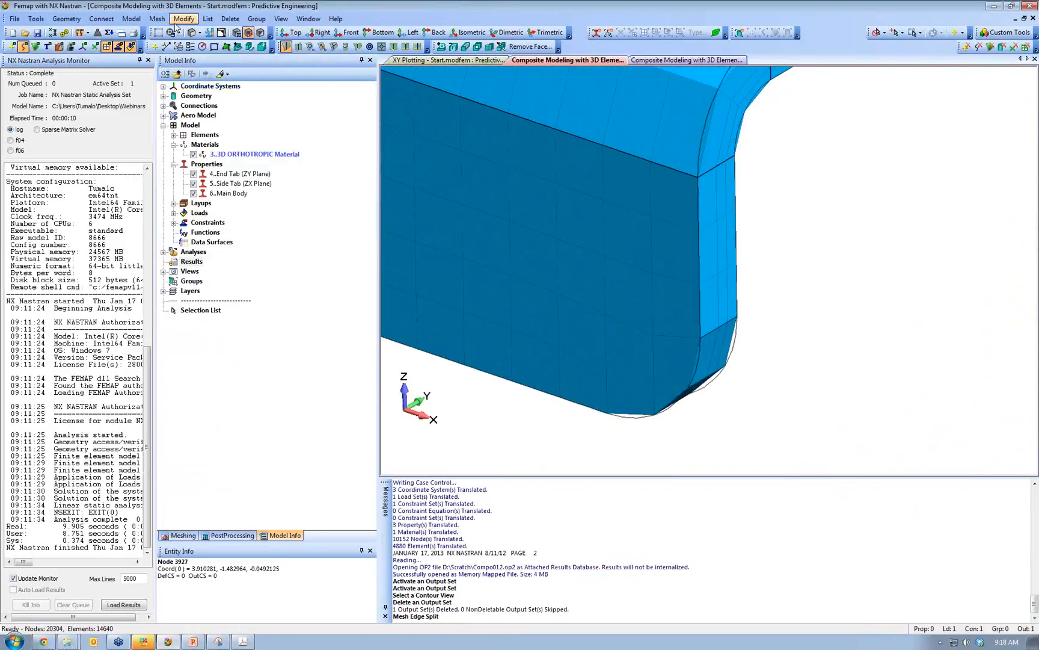
- Edge-split the element edge between two nodes at the tab corner, giving 20,408 nodes and 14,715 elements
left_click(153, 20)
mouse_move(235, 118)
left_click(283, 143)
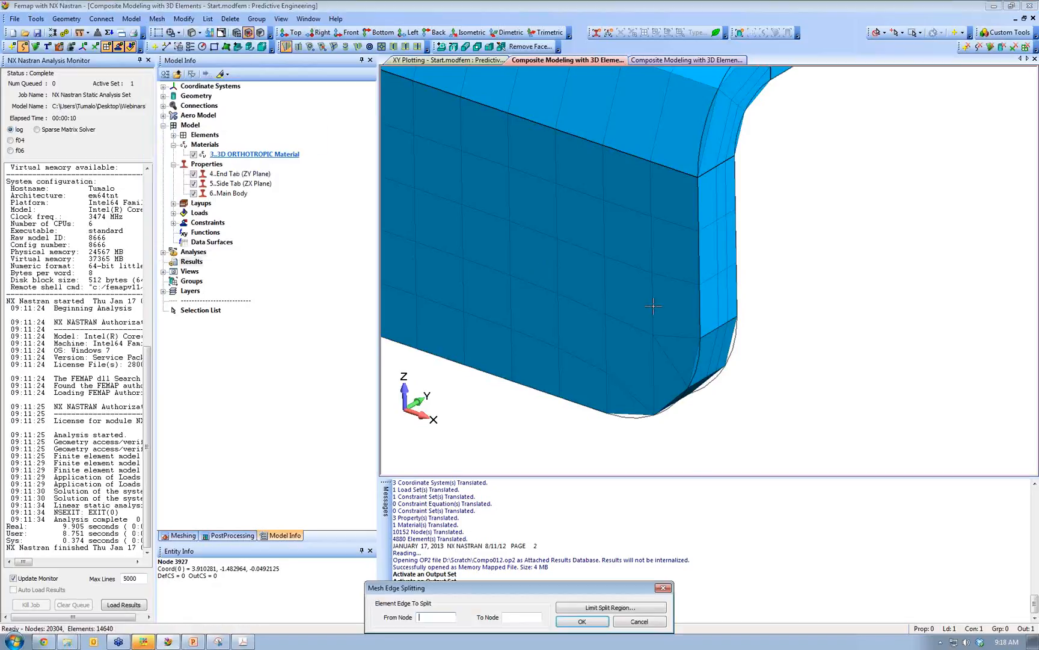
left_click(683, 241)
left_click(699, 285)
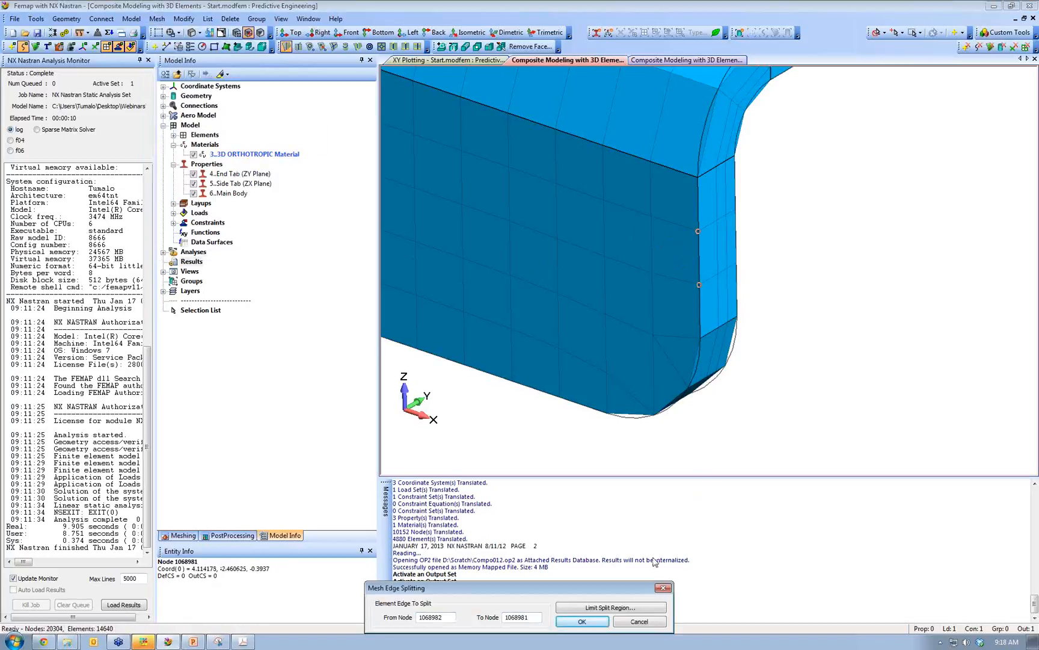
left_click(583, 621)
scroll(586, 623, "down", 10)
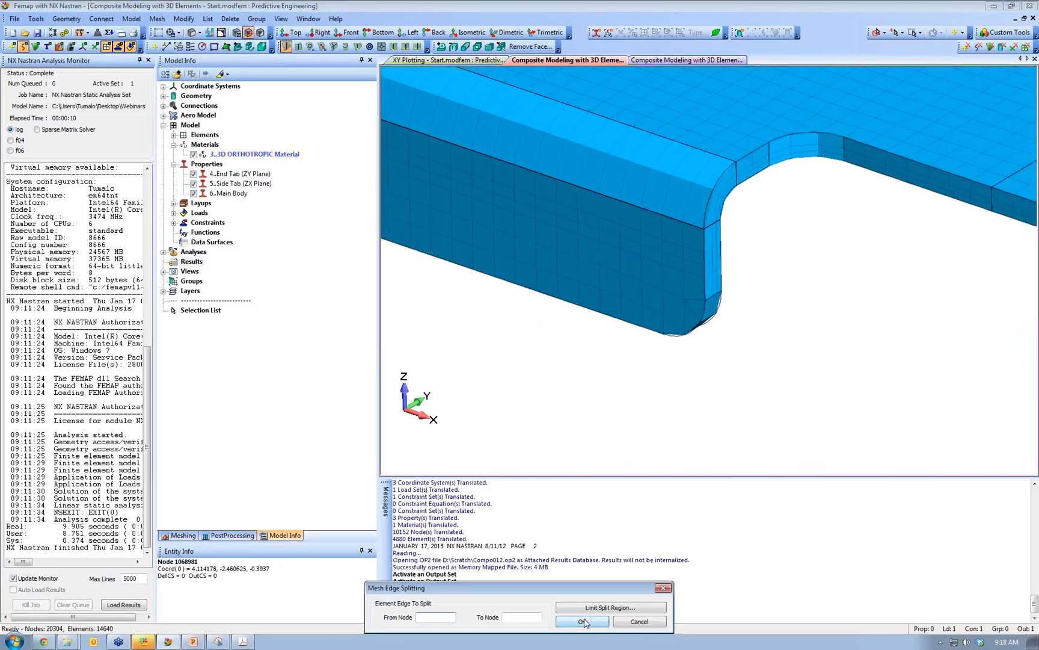
scroll(585, 623, "down", 1)
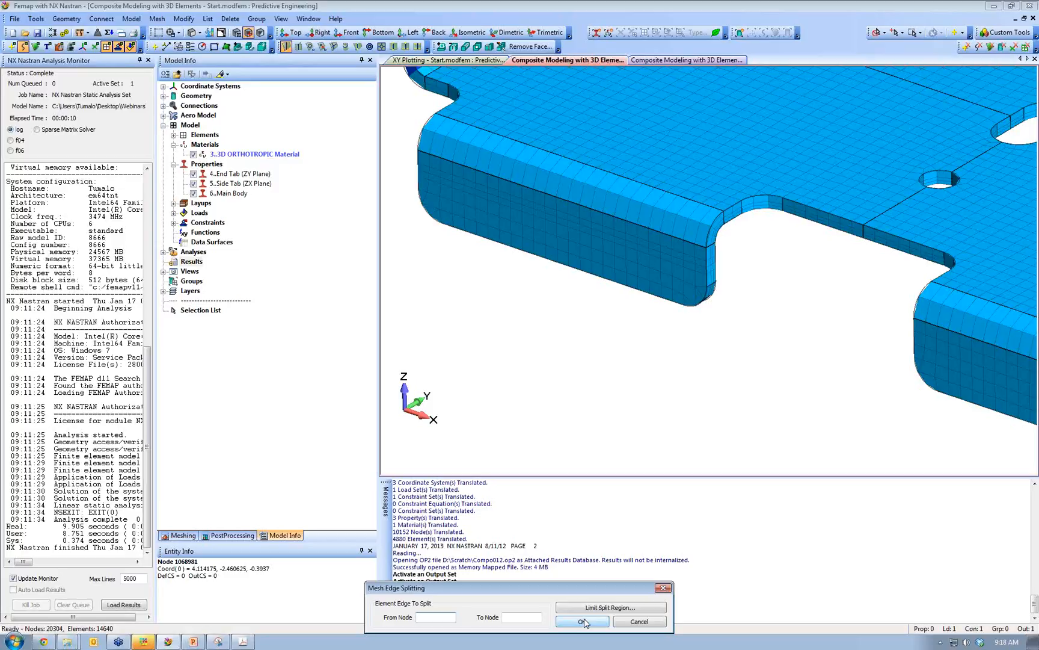
scroll(583, 622, "up", 5)
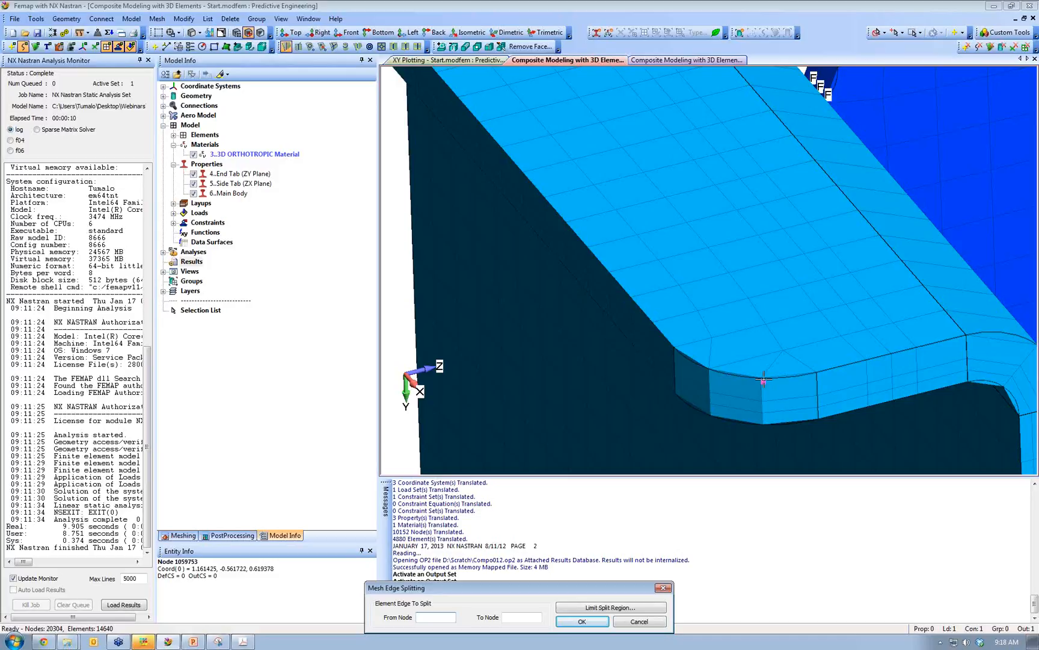
- Try splitting a second edge between another node pair and dismiss the invalid edge error
left_click(763, 380)
left_click(816, 373)
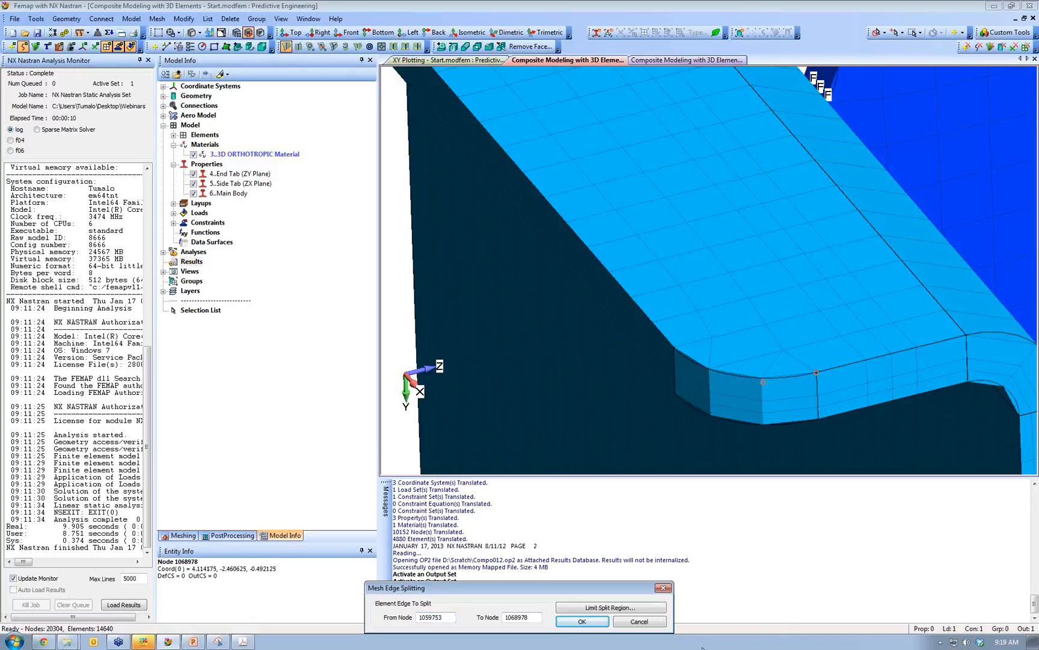
left_click(597, 625)
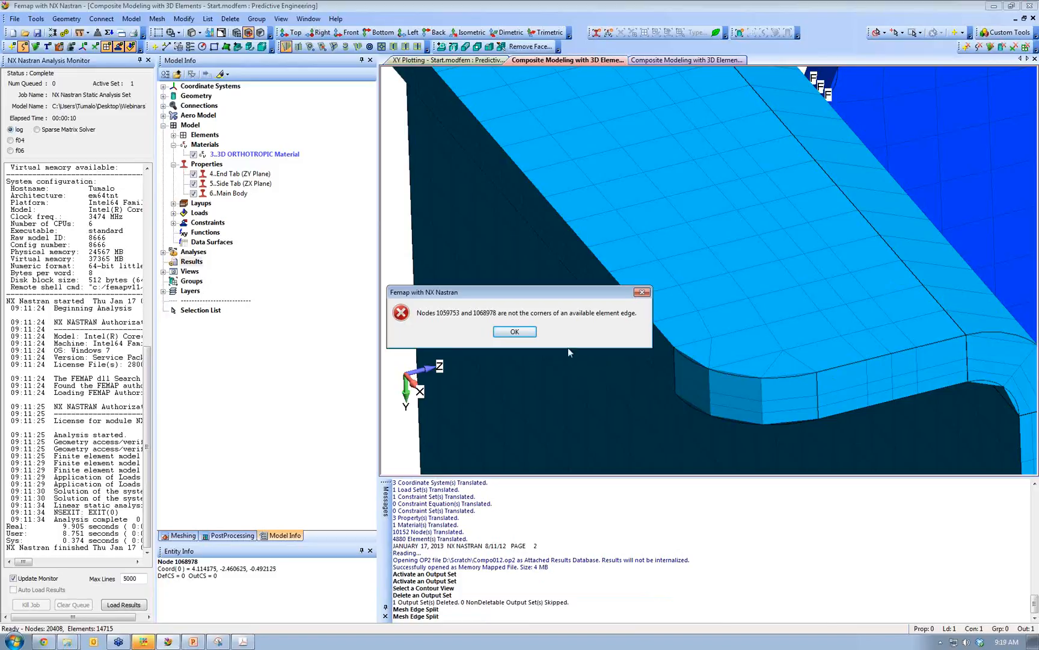
left_click(528, 331)
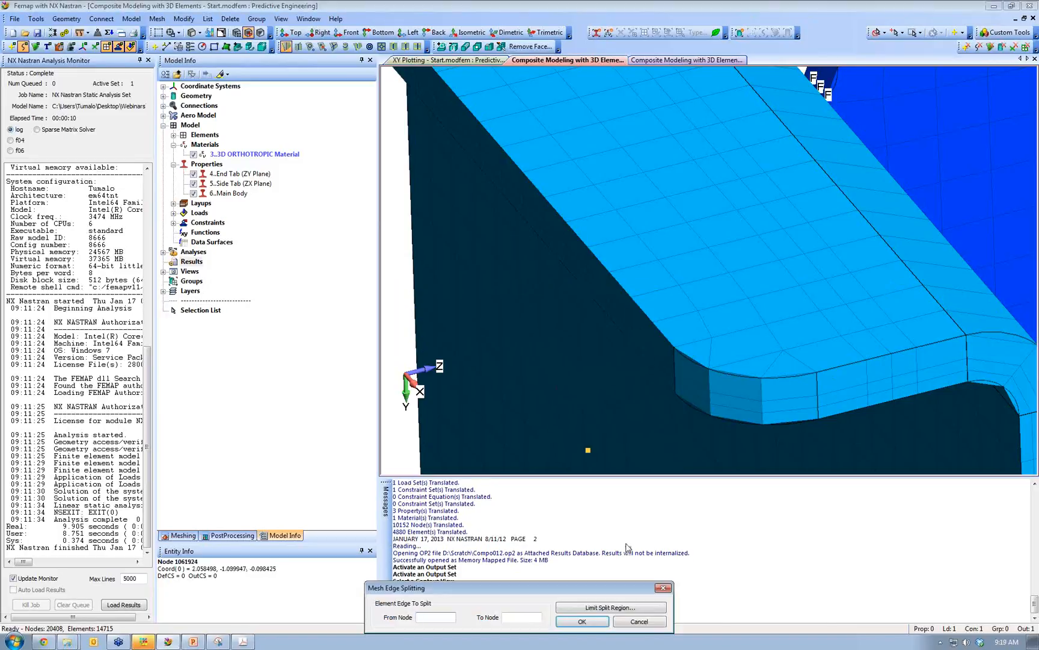
scroll(628, 543, "down", 5)
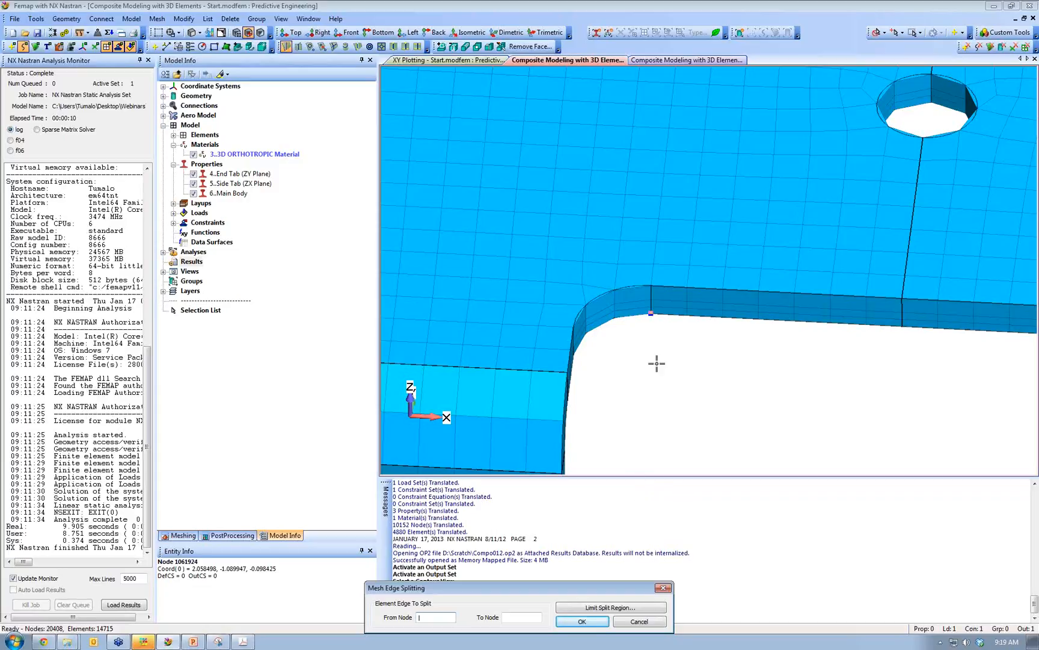
- Limit the split region using the On Element method, picking the column of elements above the notch
left_click(596, 608)
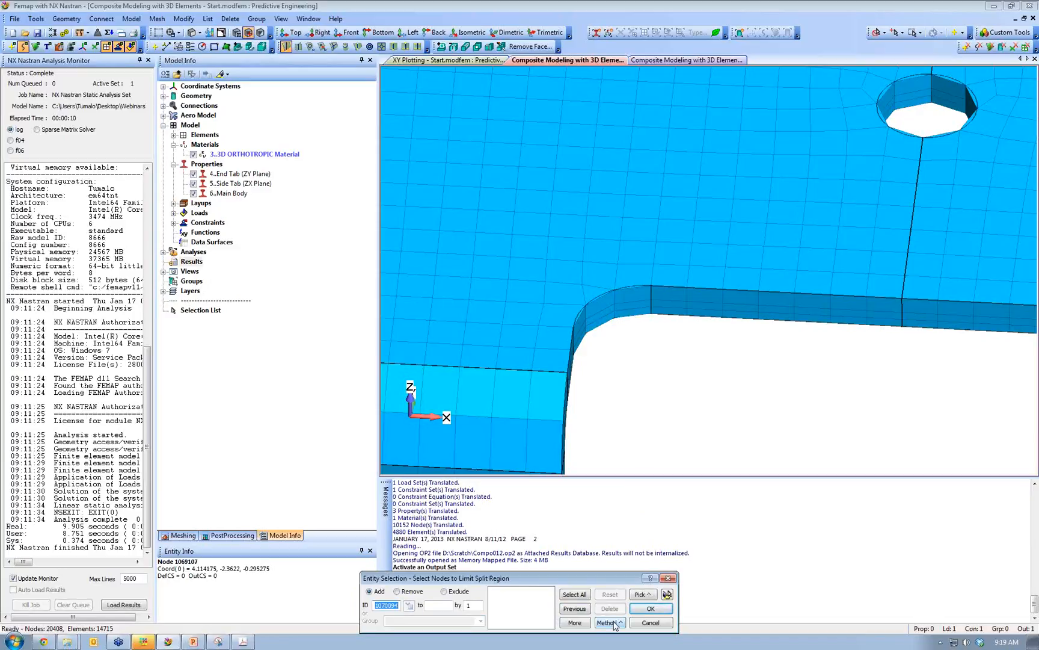
left_click(610, 623)
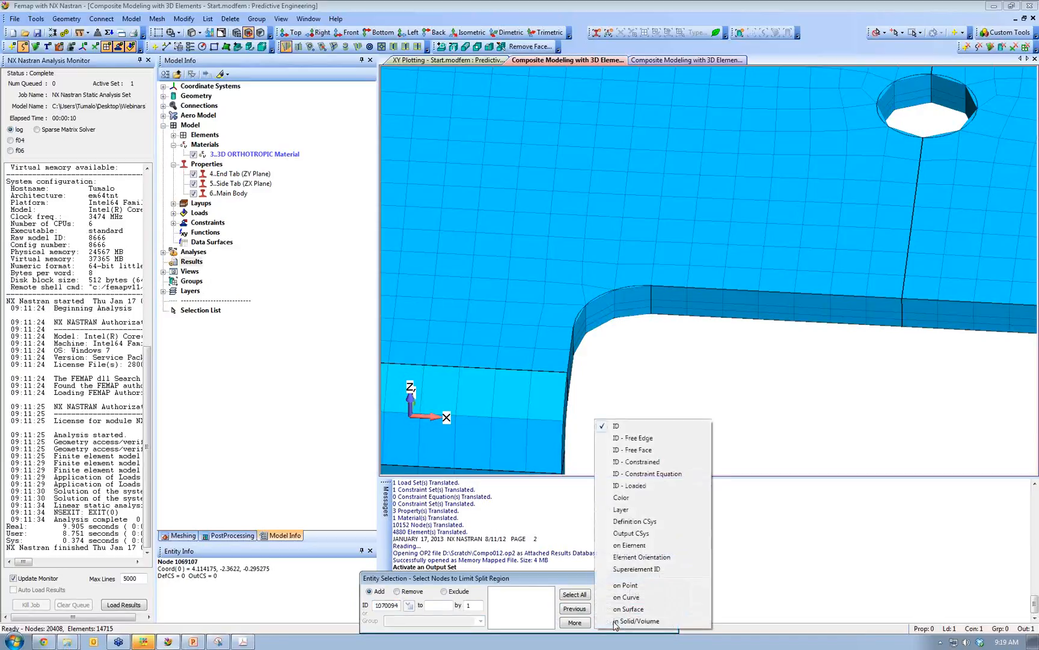
left_click(638, 545)
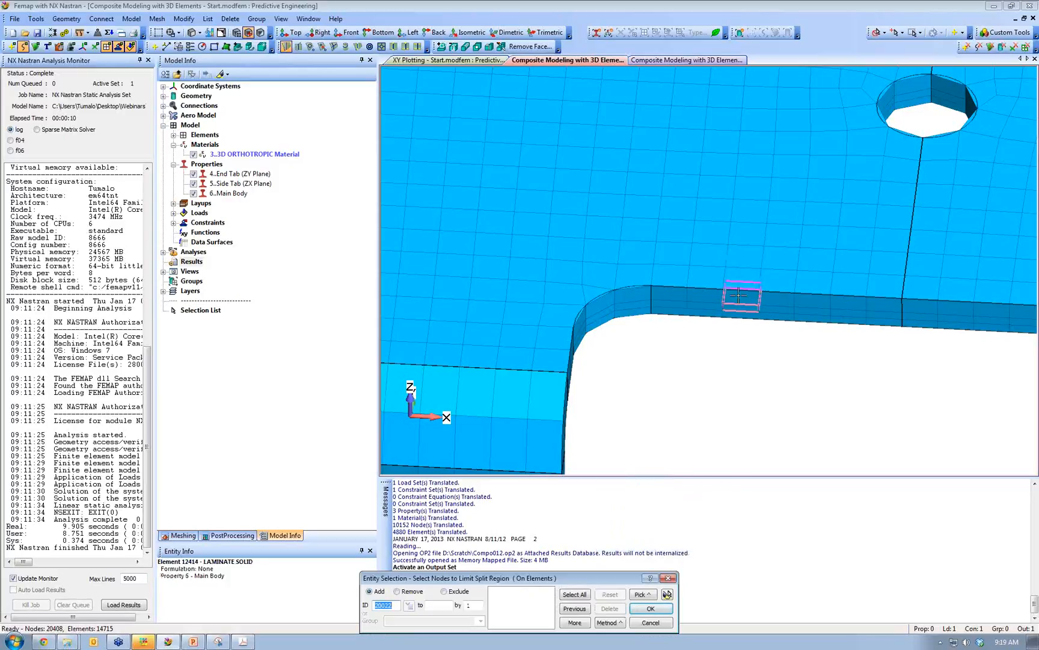
left_click(737, 283)
left_click(742, 303)
left_click(742, 296)
left_click(744, 275)
left_click(746, 254)
left_click(745, 262)
left_click(748, 244)
left_click(747, 257)
left_click(749, 237)
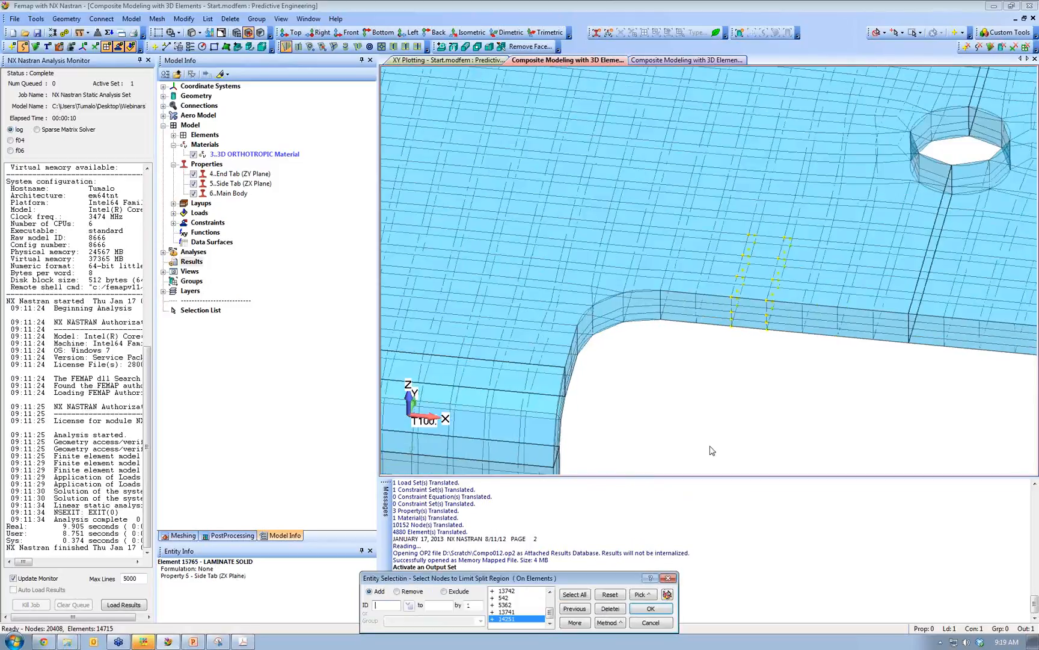
- Add more elements, including 14252 and 19763, to the split region and confirm it
middle_click_drag(711, 450, 722, 415)
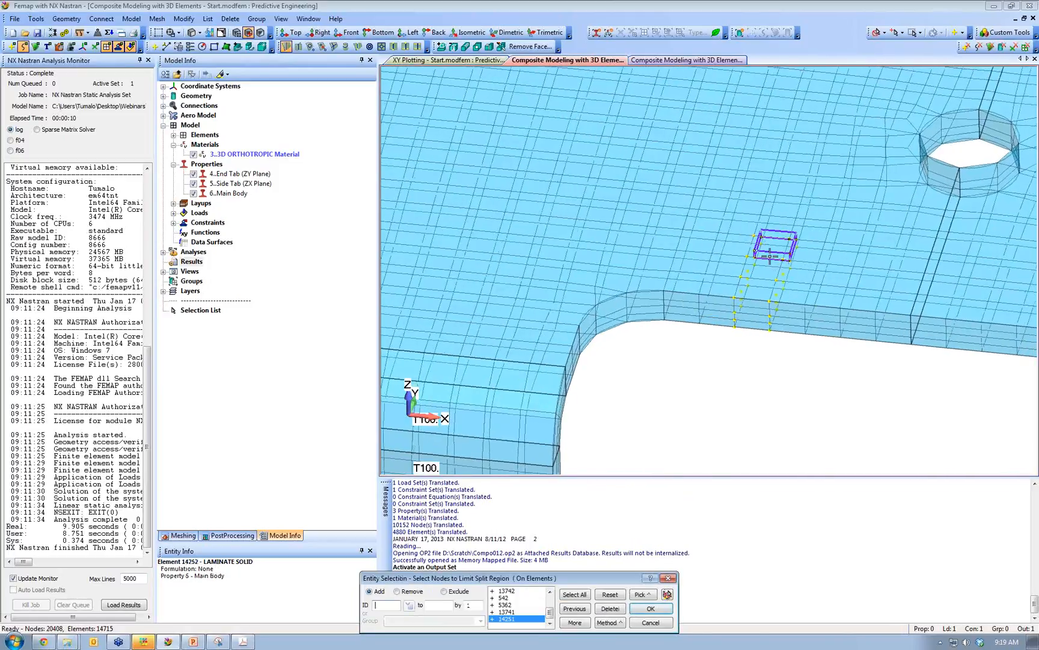
middle_click_drag(734, 368, 719, 443)
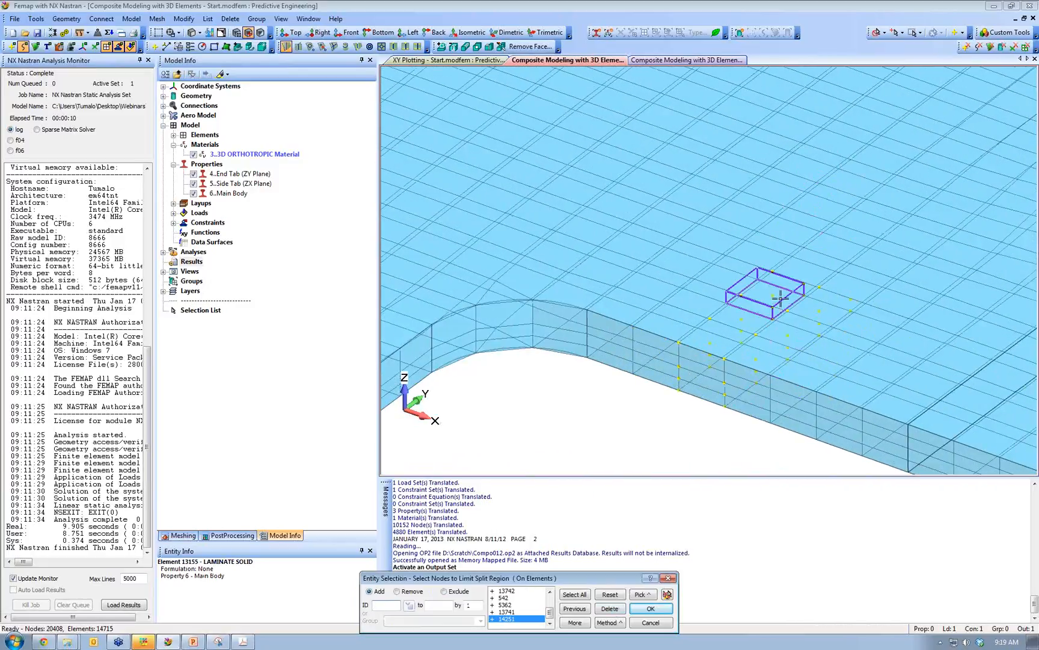
left_click(805, 282)
middle_click_drag(794, 265, 679, 193)
left_click(680, 195)
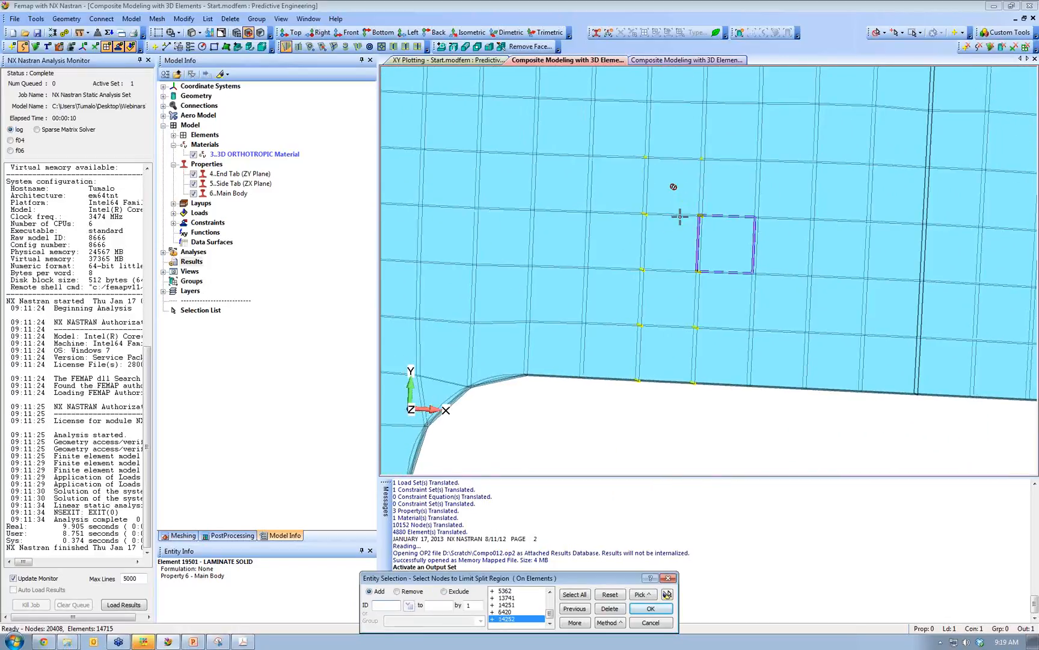
left_click(667, 305)
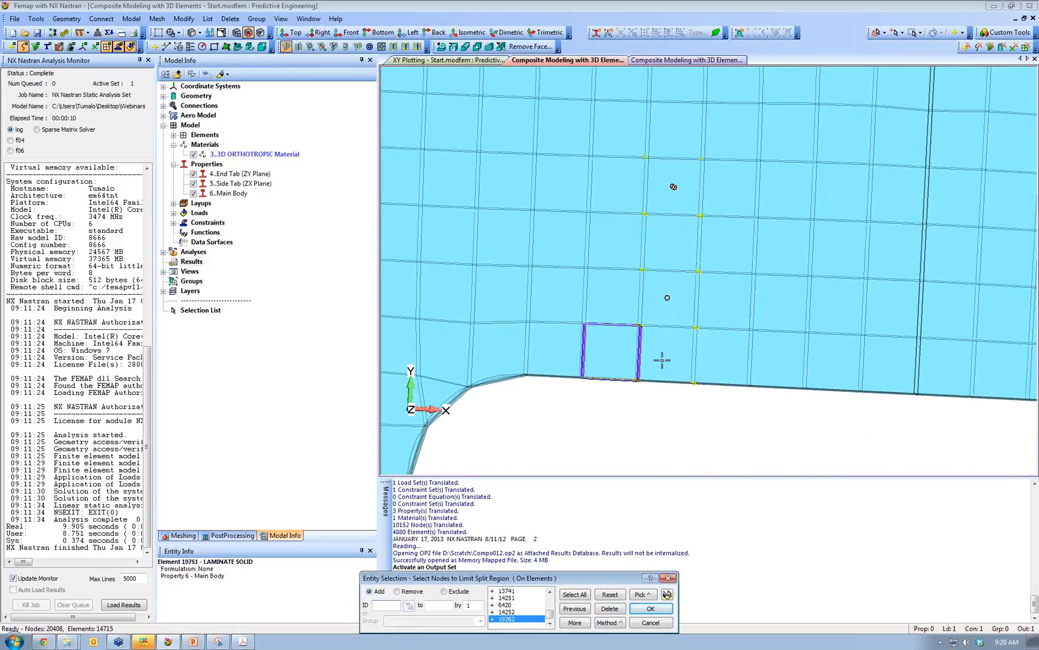
middle_click_drag(687, 328, 683, 354)
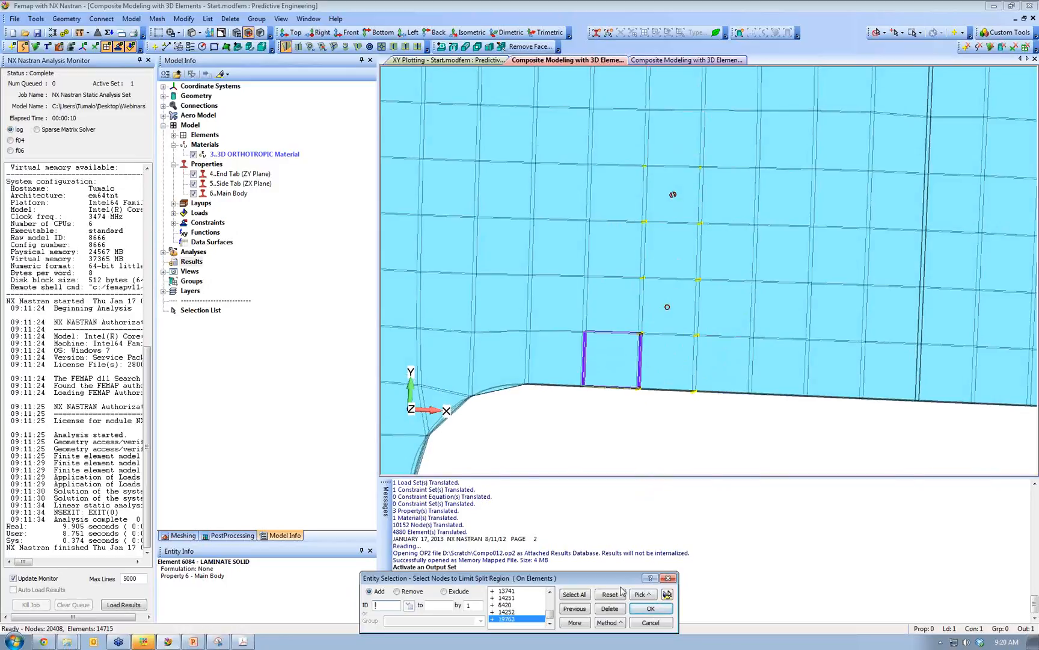
left_click(667, 594)
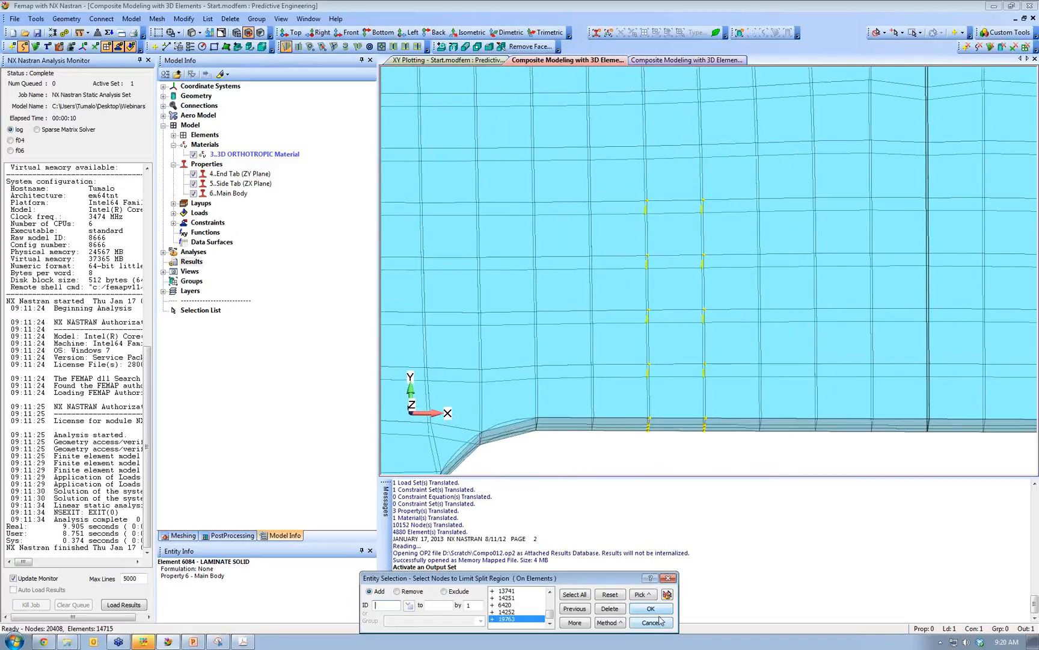
left_click(662, 610)
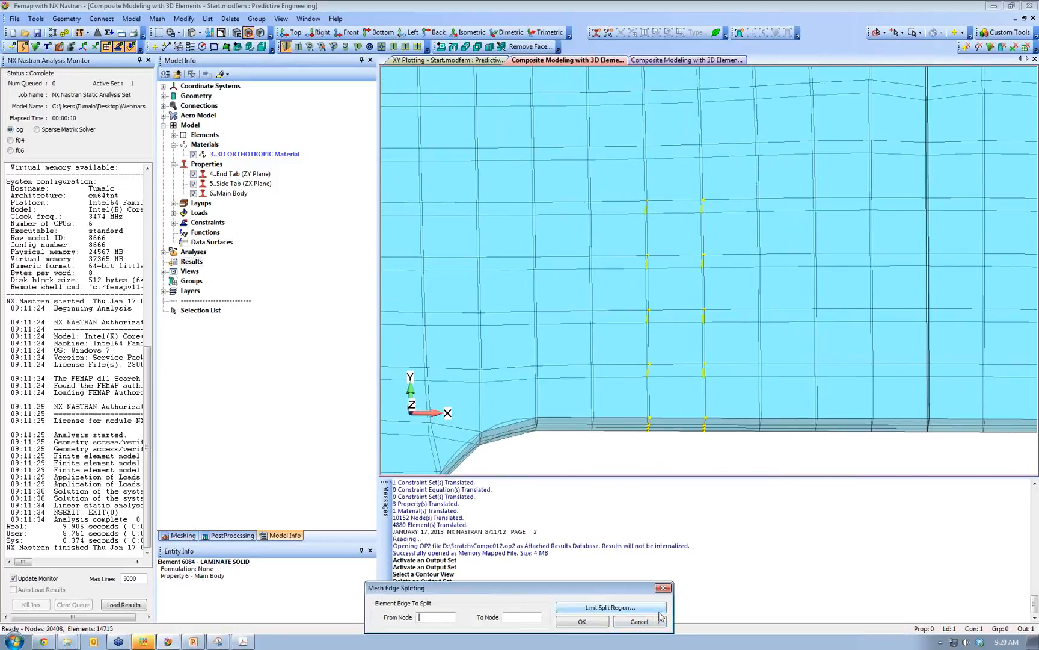
- Split the bottom edge within the 40-node limited region, reaching 20,428 nodes and 14,733 elements, and close the splitter
left_click(649, 418)
left_click(705, 417)
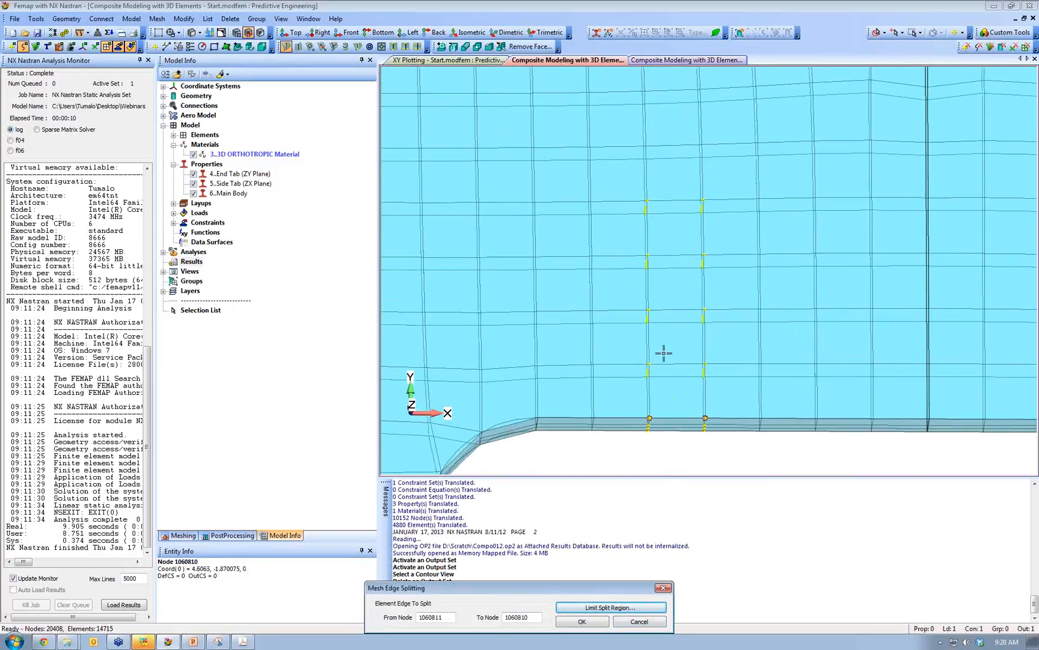
left_click(582, 621)
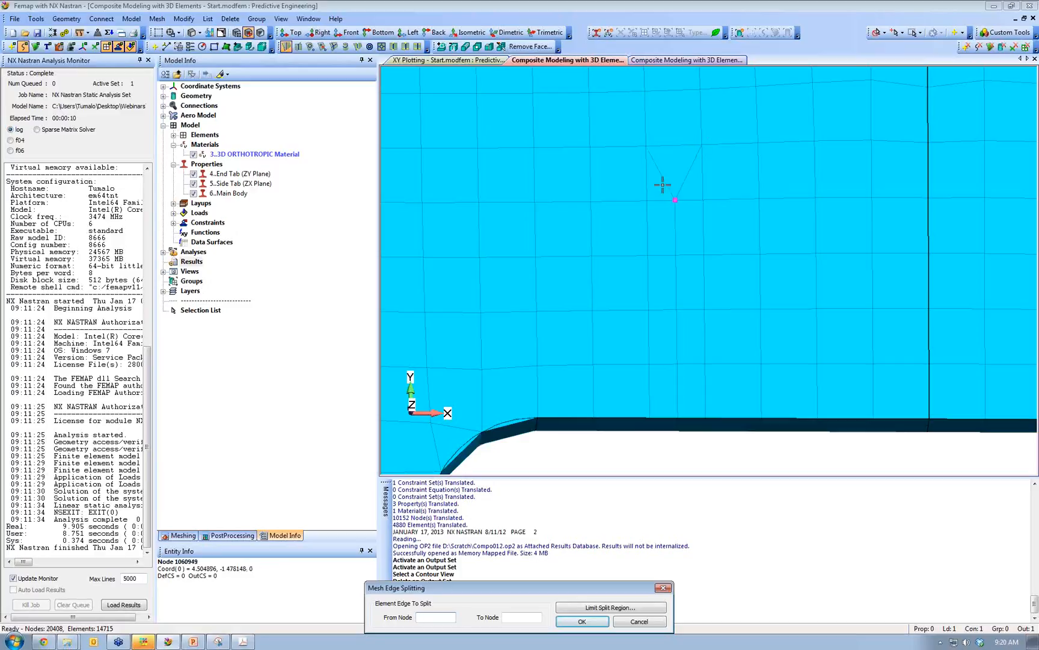
middle_click_drag(678, 203, 696, 364)
scroll(722, 485, "down", 2)
scroll(687, 359, "down", 1)
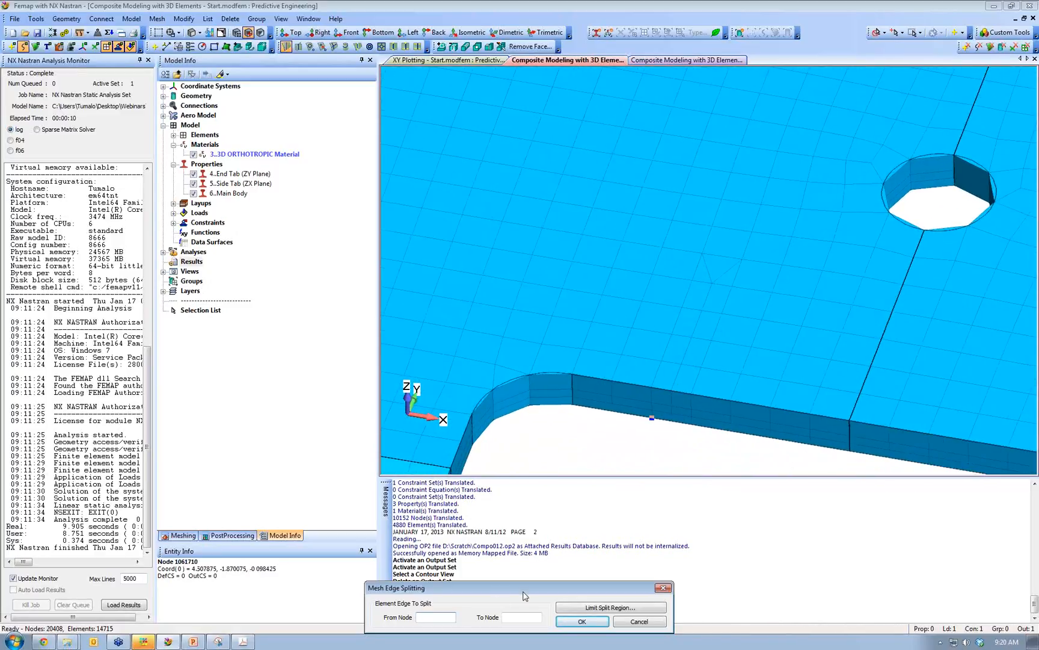
left_click_drag(526, 592, 530, 405)
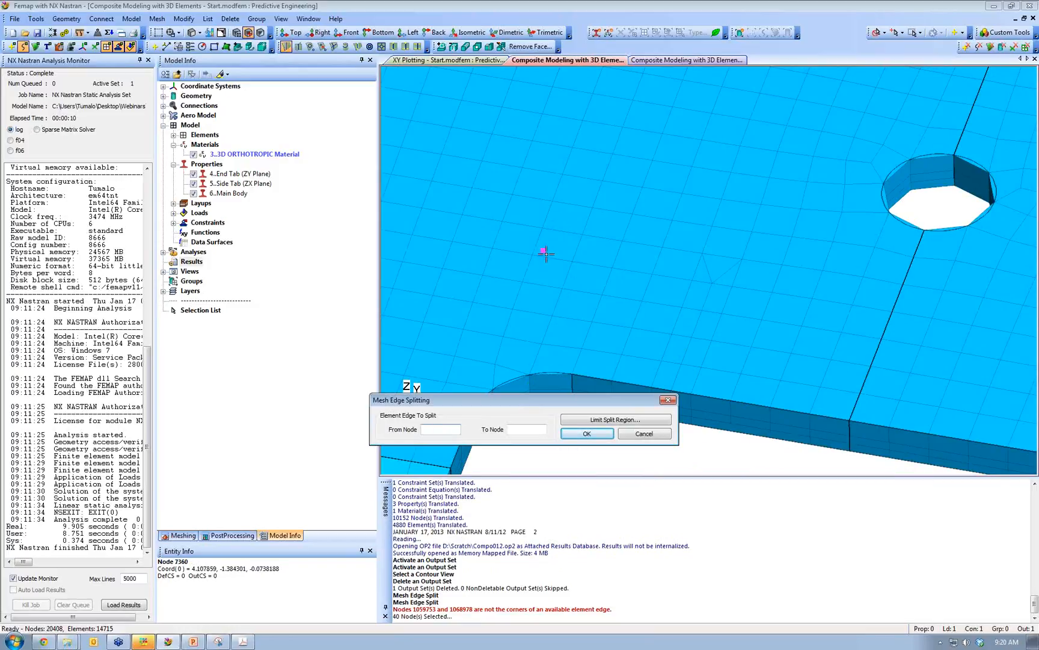
left_click(667, 402)
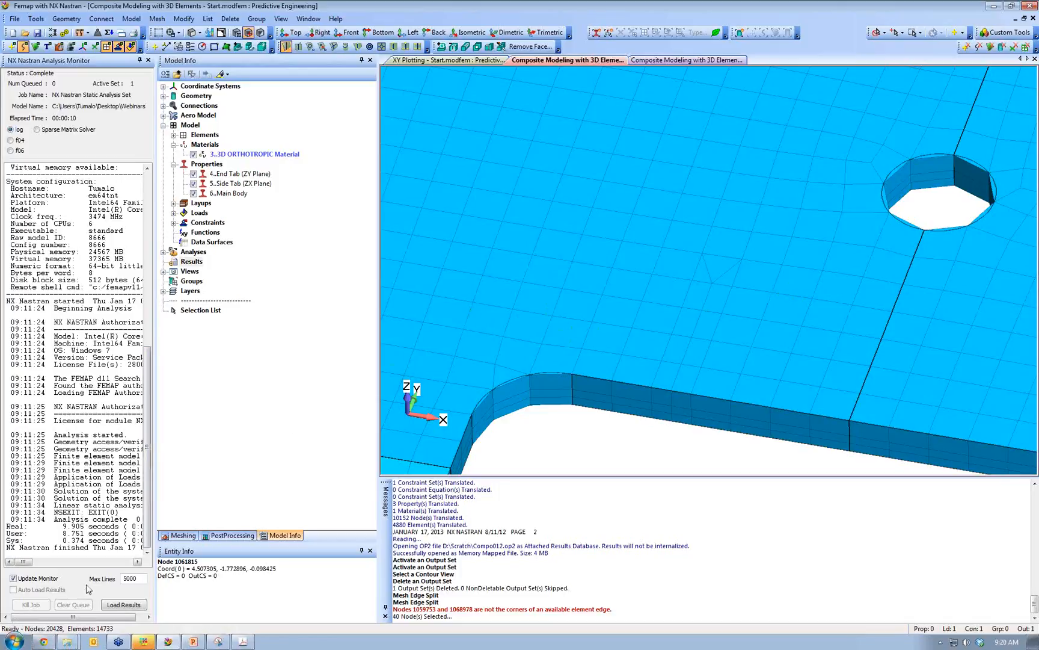
- Load predictiveengineering.com in a new Chrome tab
mouse_move(51, 643)
left_click(42, 643)
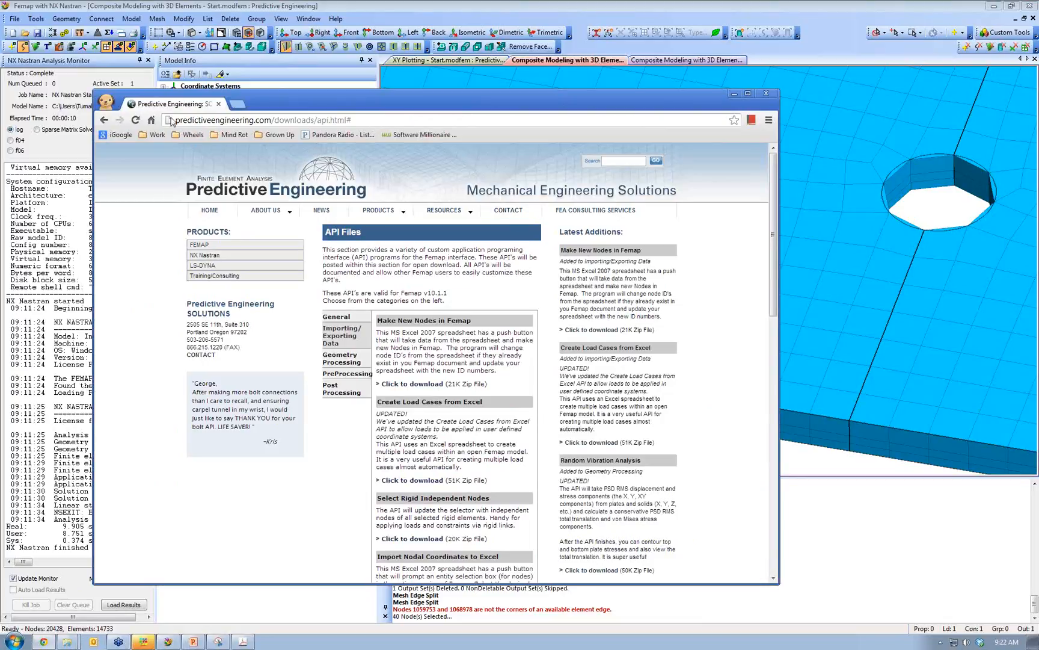
left_click(238, 105)
type("predictiveengineering.com")
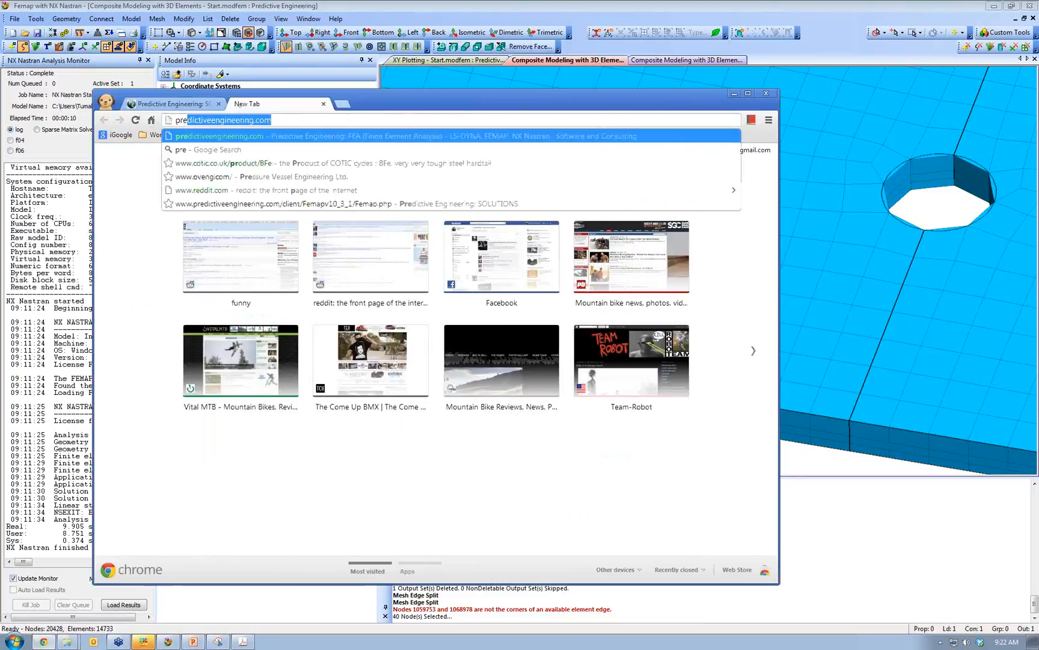
key("Return")
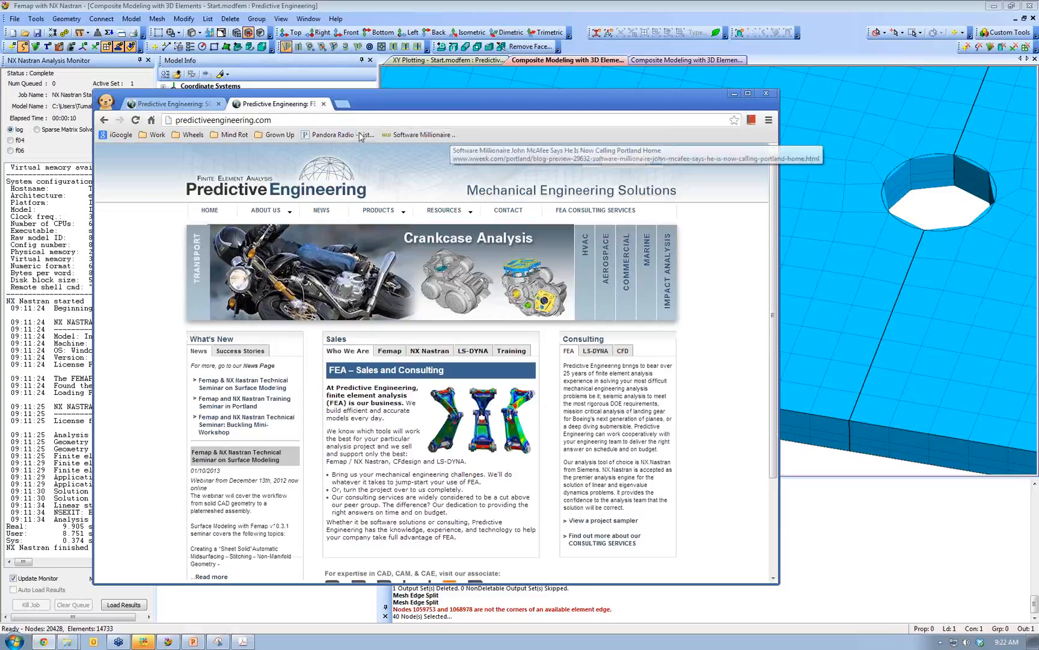
- Go to Resources > APIs and open the API Files downloads page
mouse_move(444, 210)
left_click(476, 251)
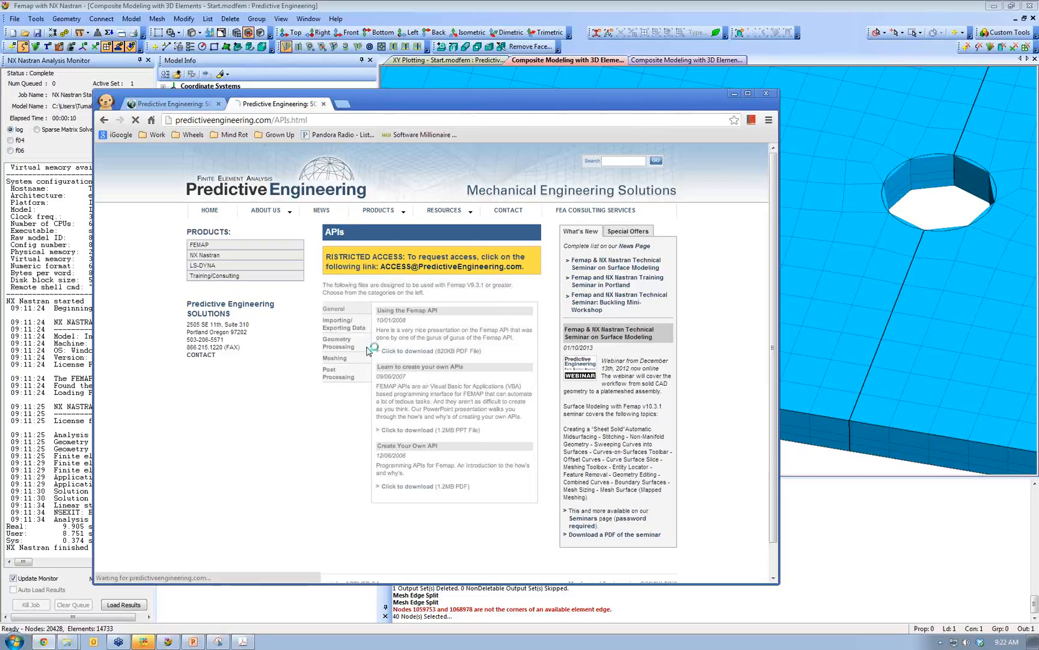
left_click(378, 350)
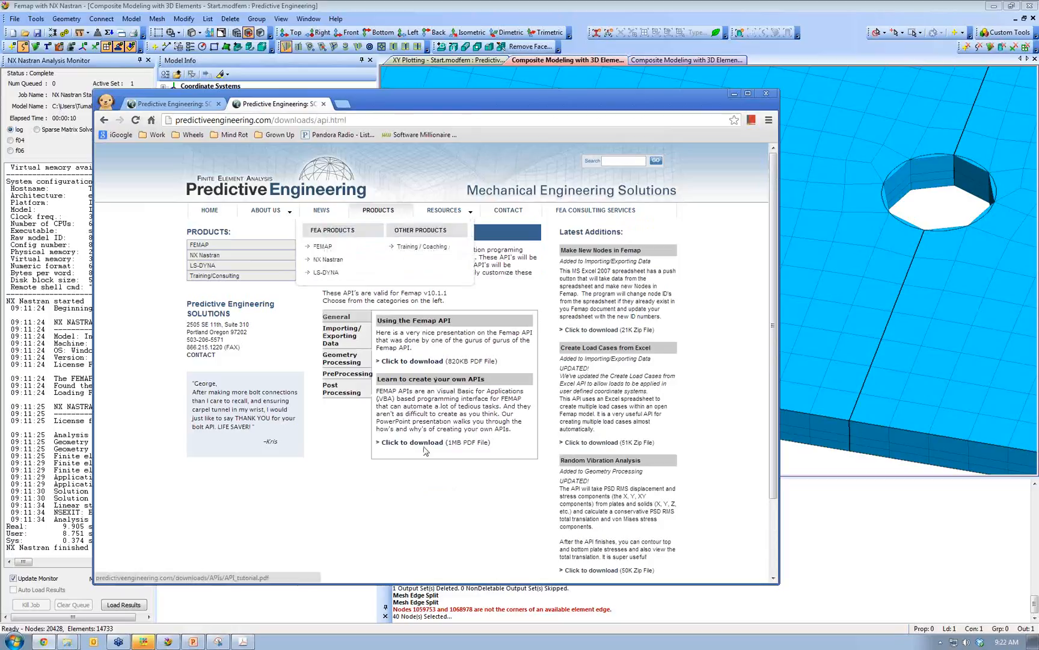